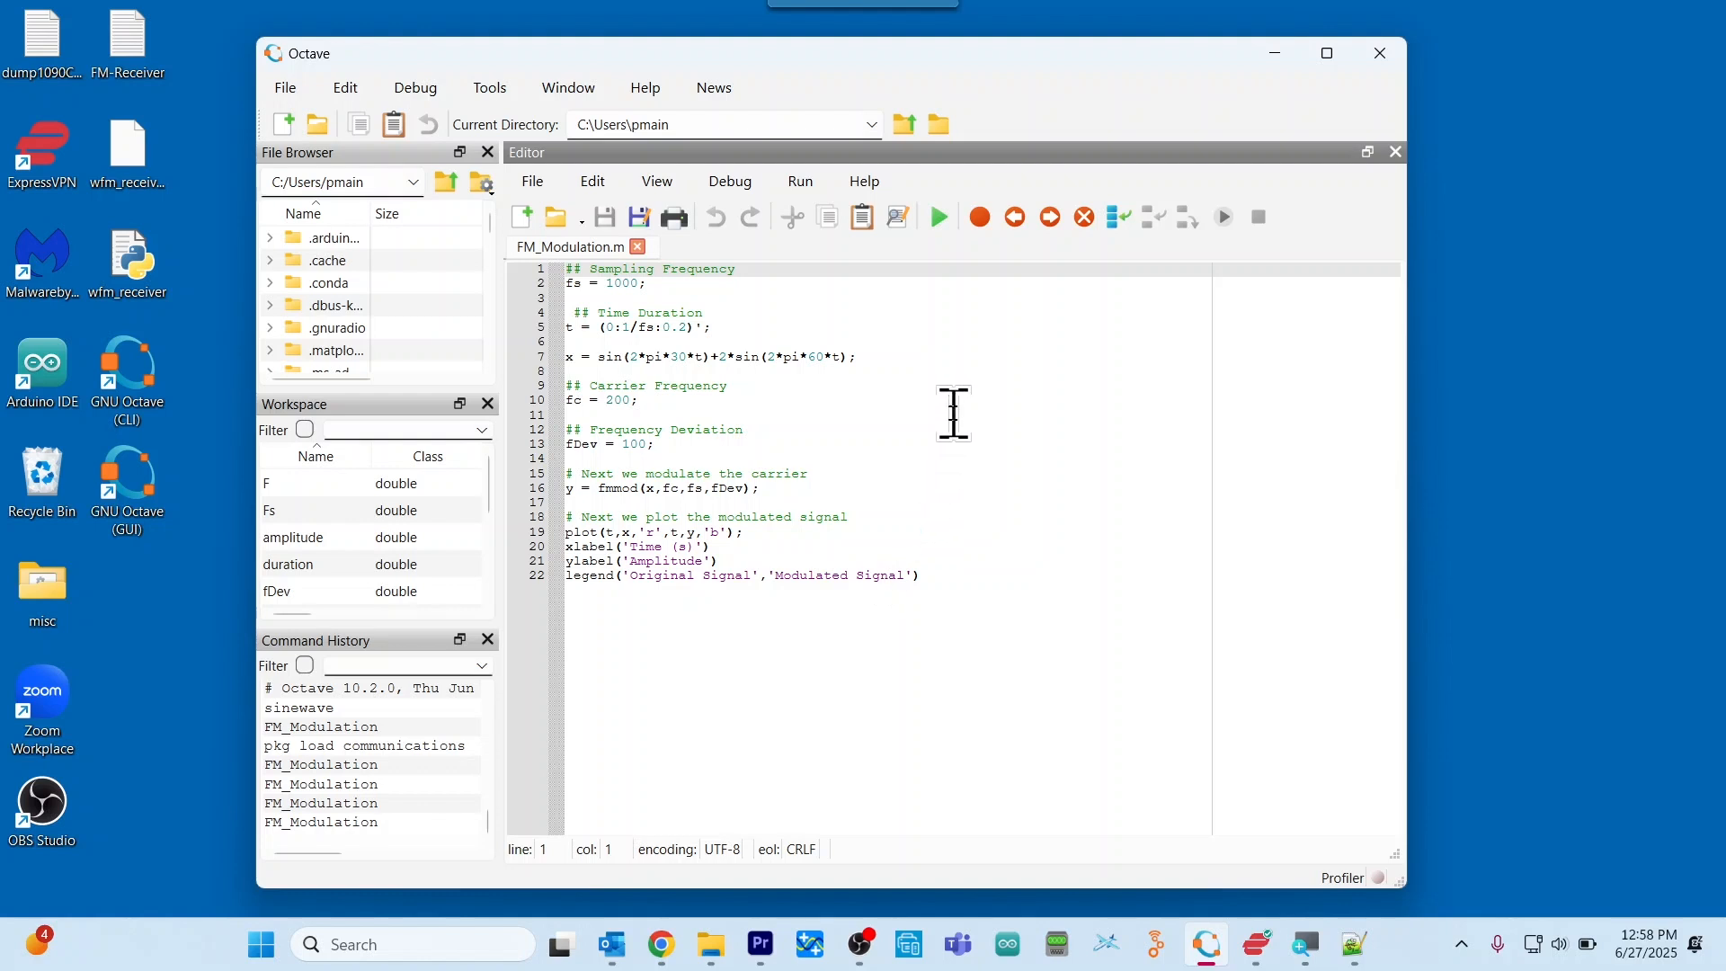
# Run the FM_Modulation.m script to plot the original and modulated signals, and move the figure window aside
pyautogui.click(942, 221)
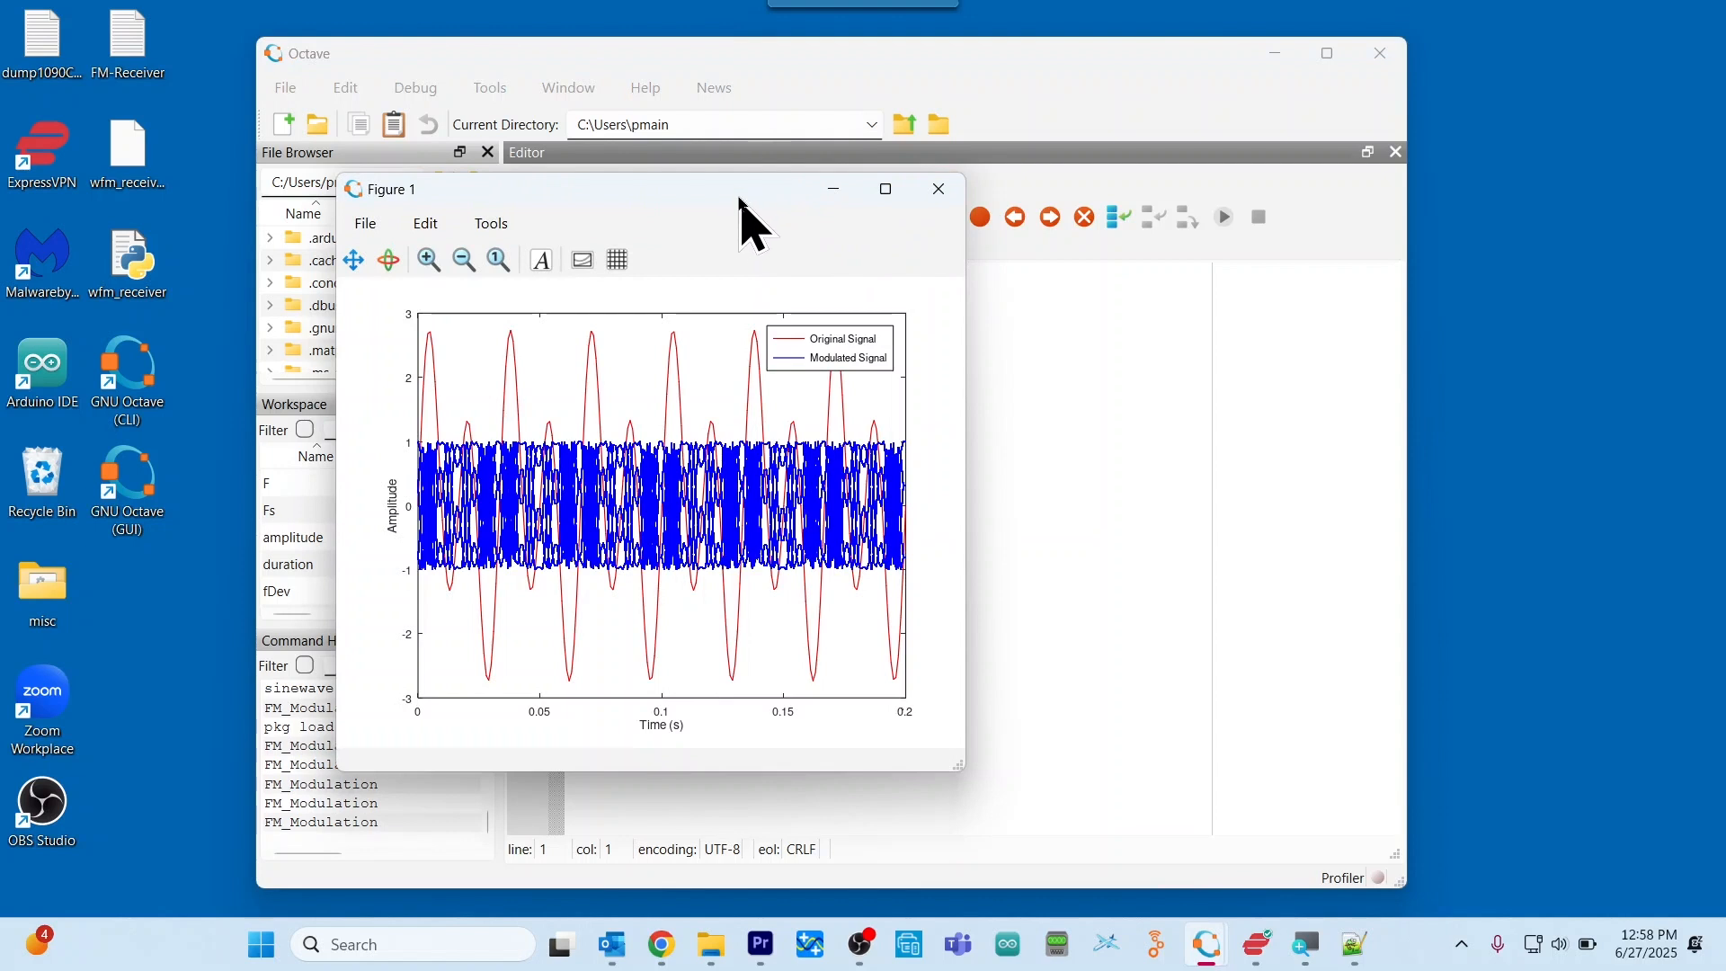
pyautogui.moveTo(740, 189); pyautogui.dragTo(875, 168)
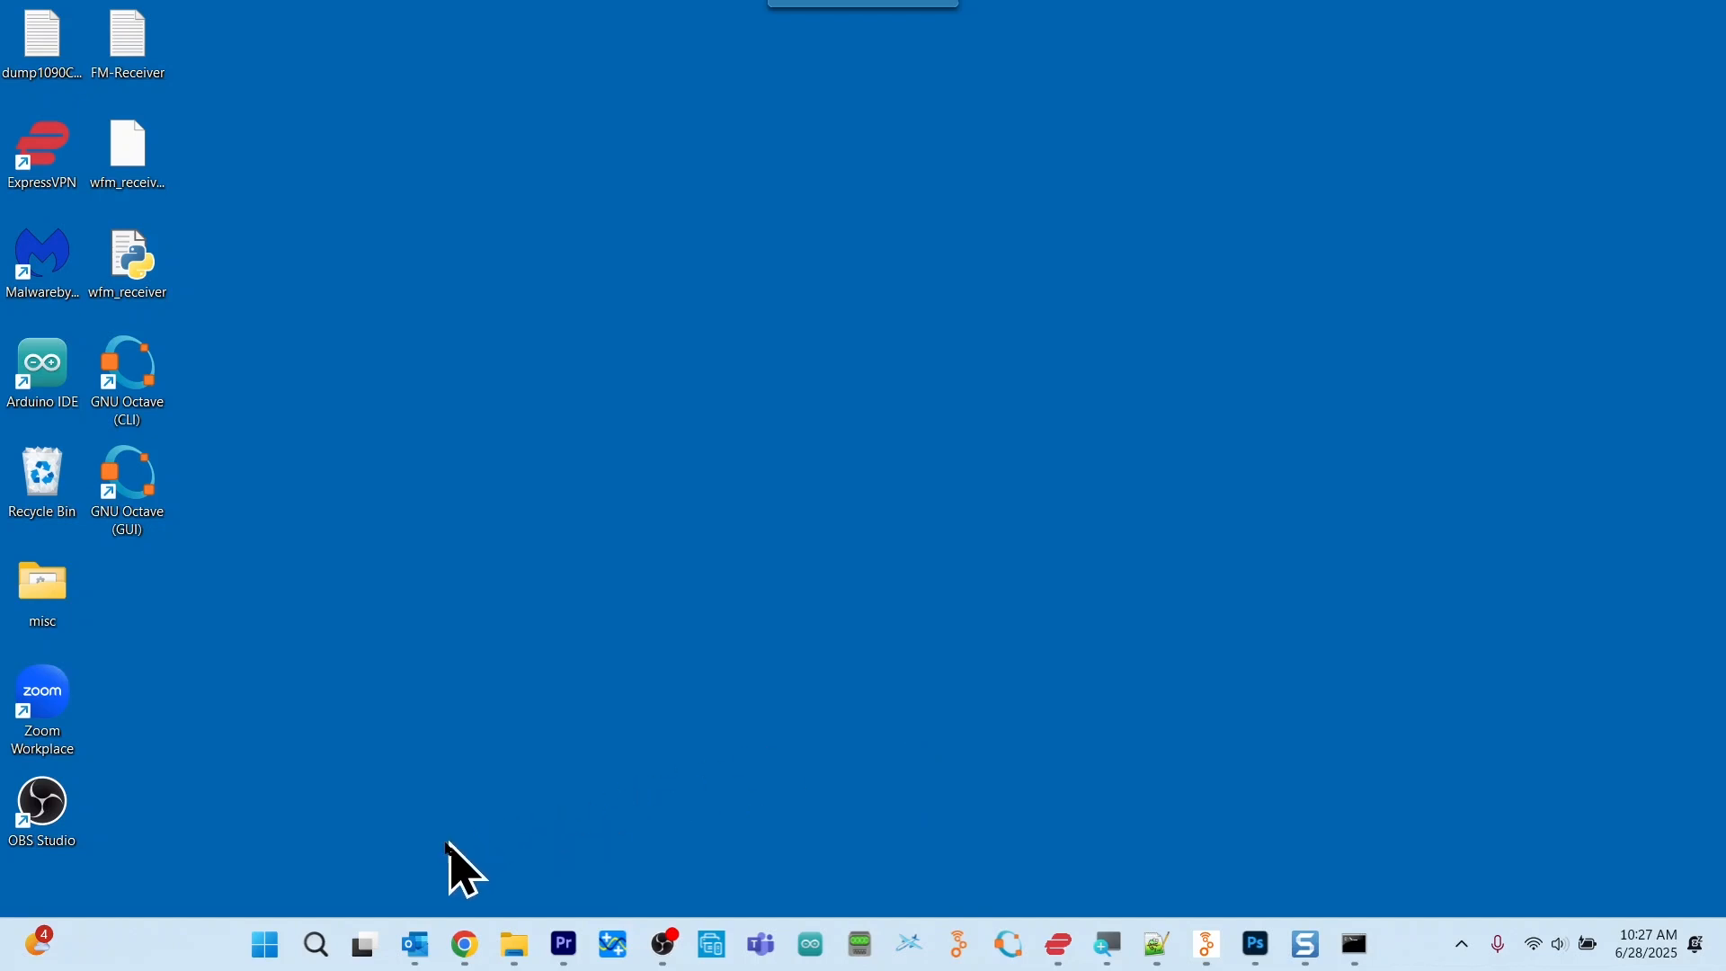
pyautogui.click(314, 947)
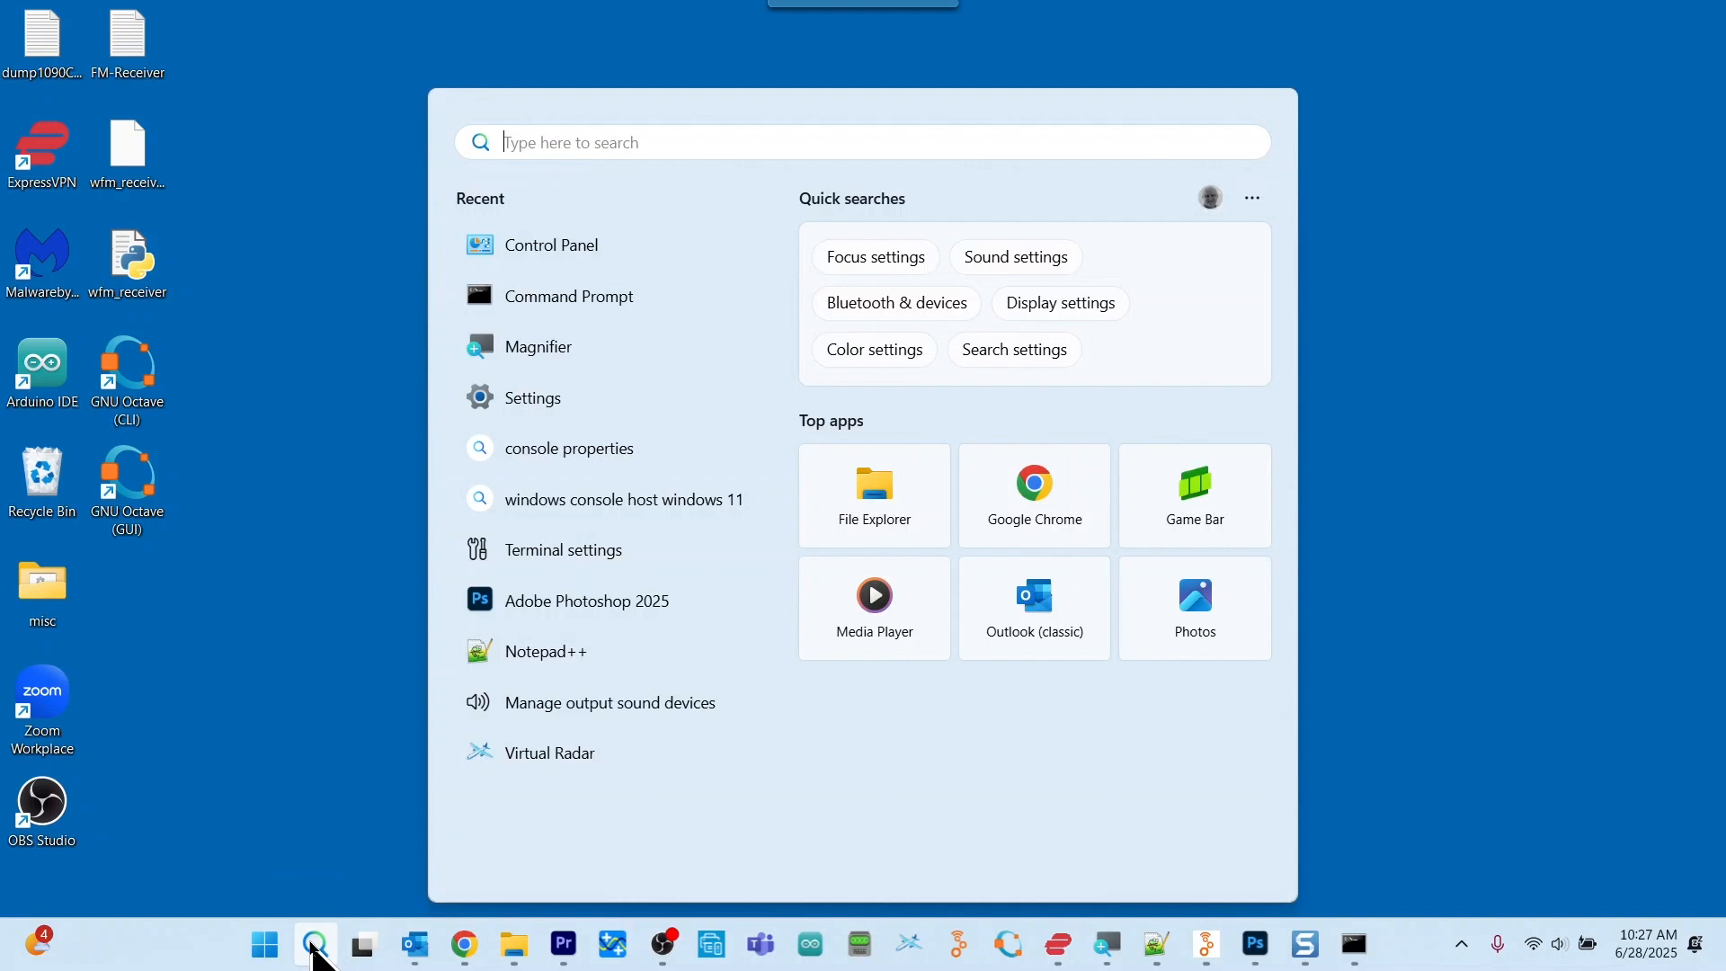
pyautogui.write('gnu')
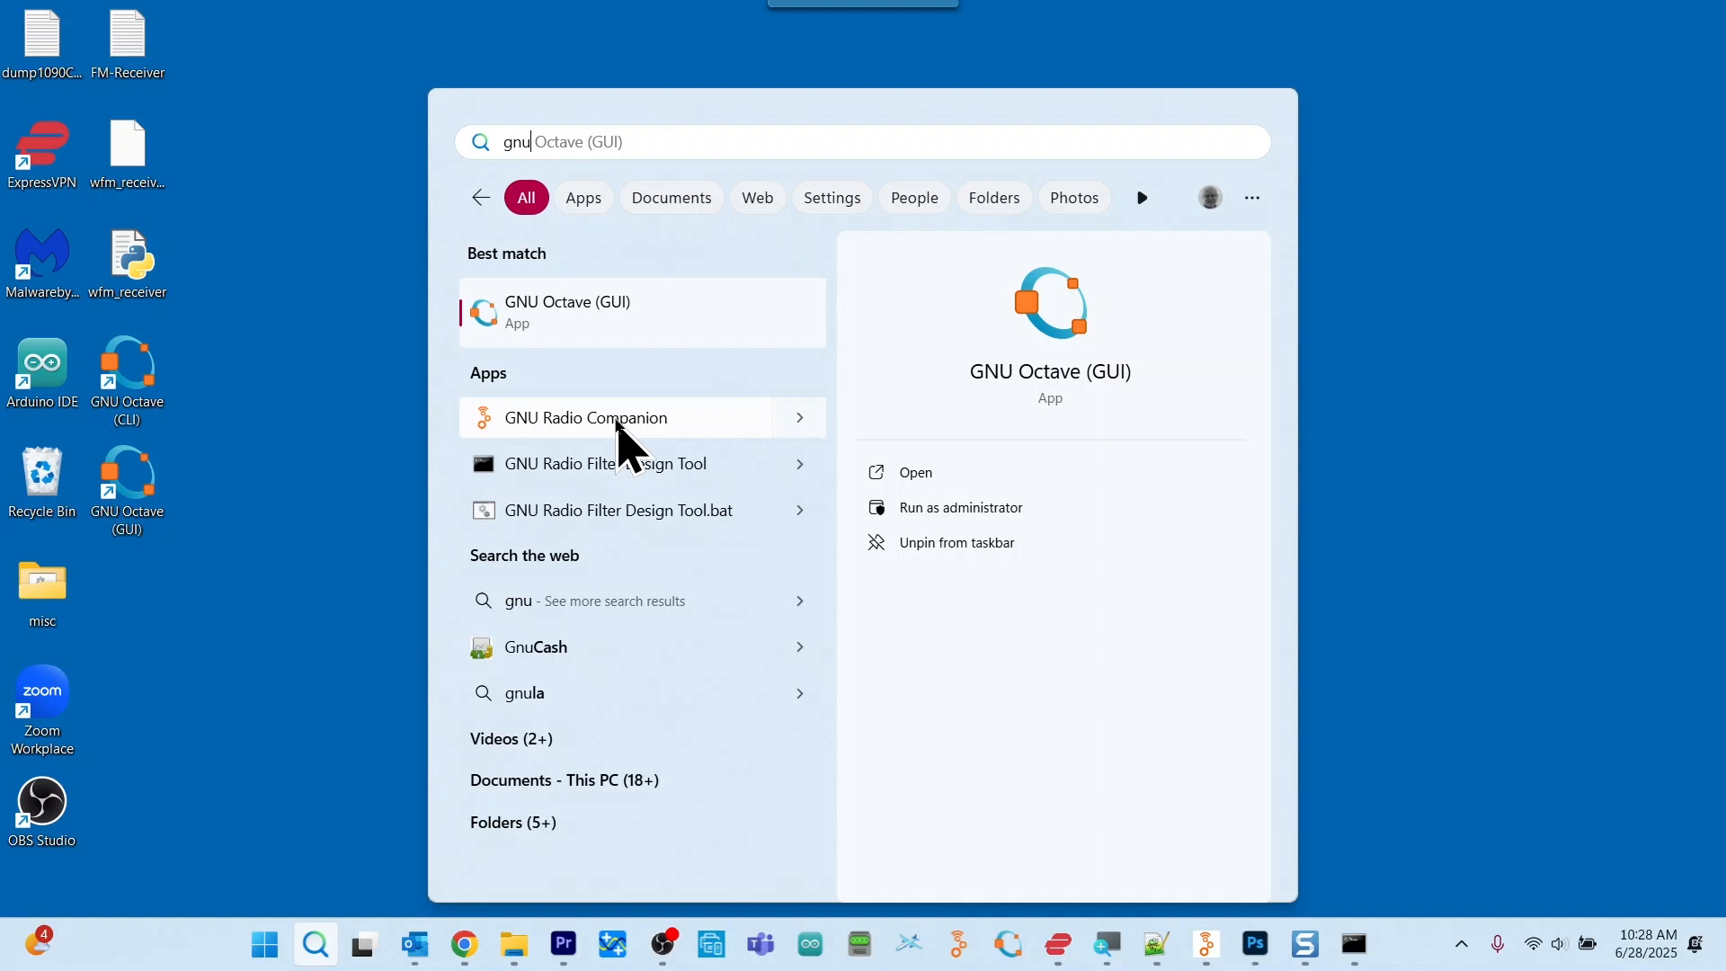
pyautogui.click(1439, 435)
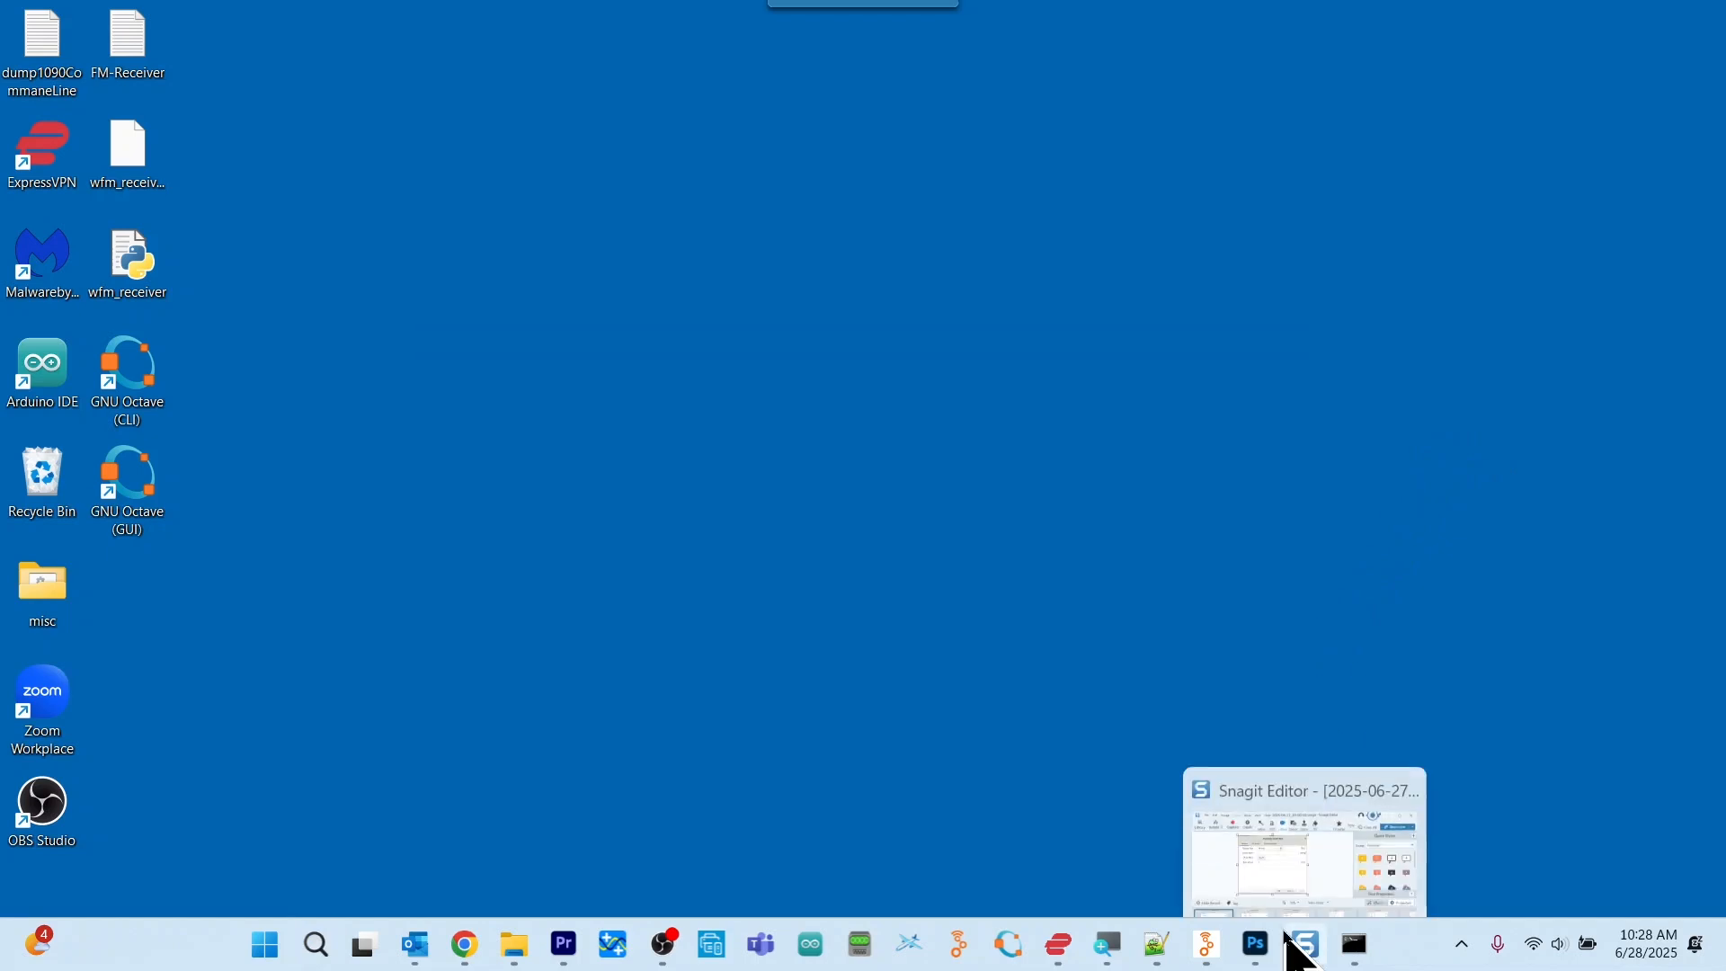
# Switch to the open untitled flowgraph in GNU Radio Companion and clear the "audio" filter from the block library search
pyautogui.moveTo(1249, 935)
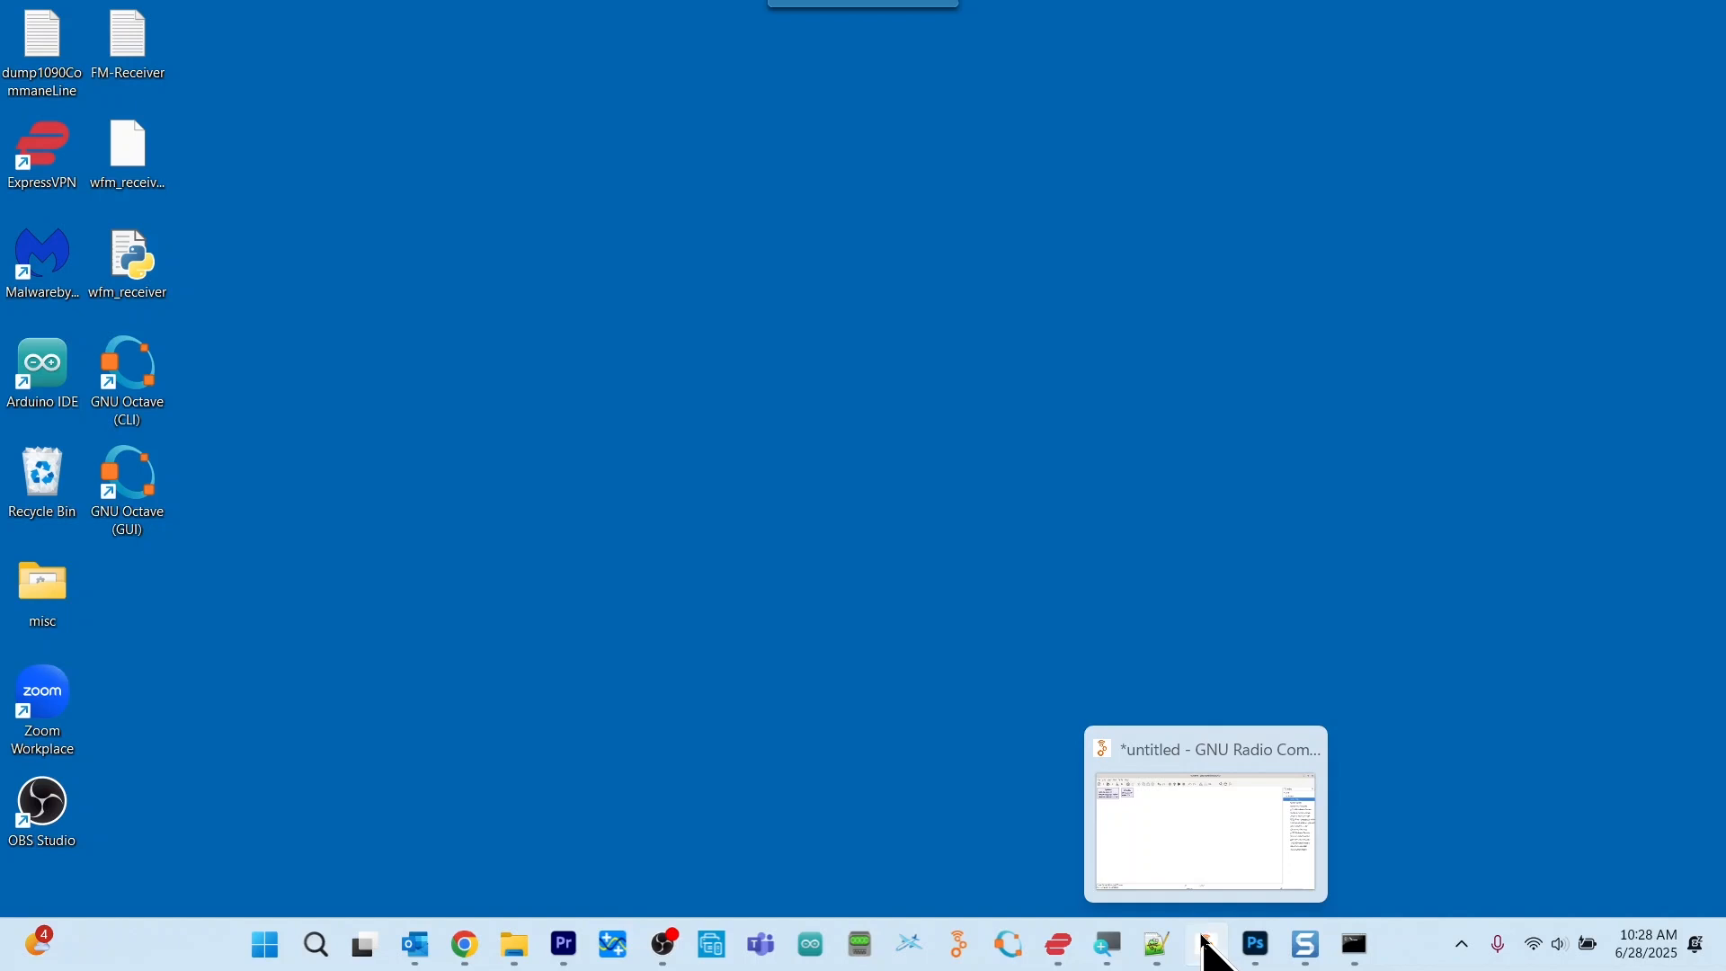
pyautogui.click(1204, 941)
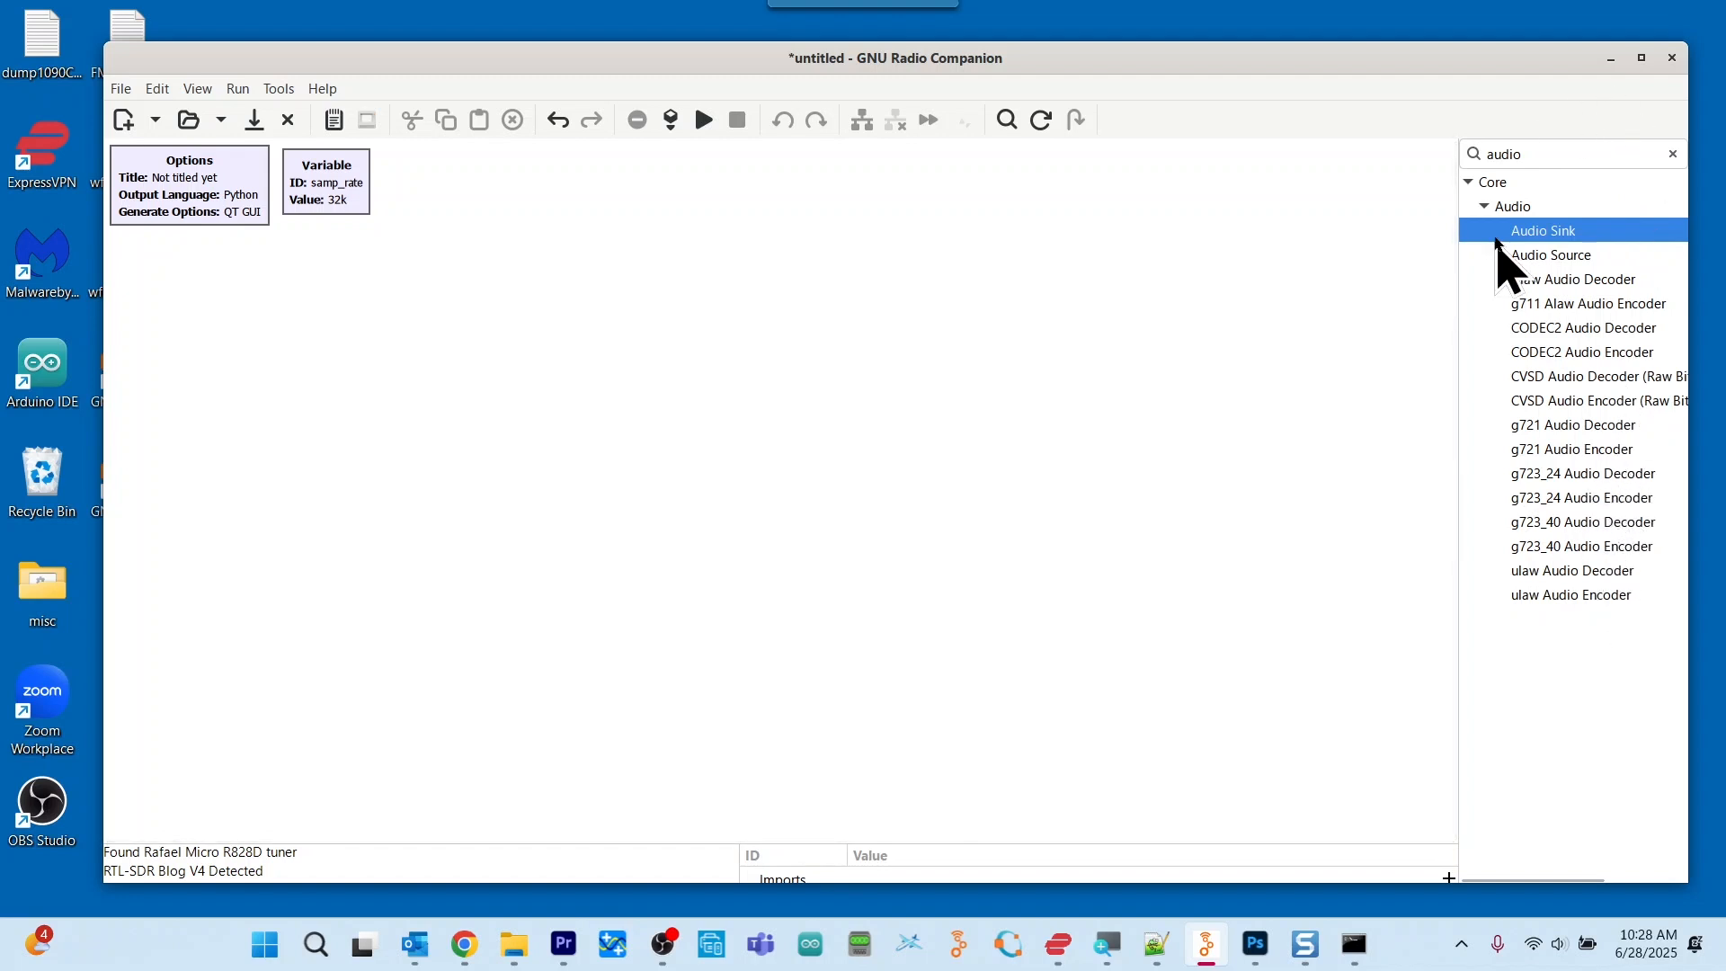
pyautogui.click(1486, 206)
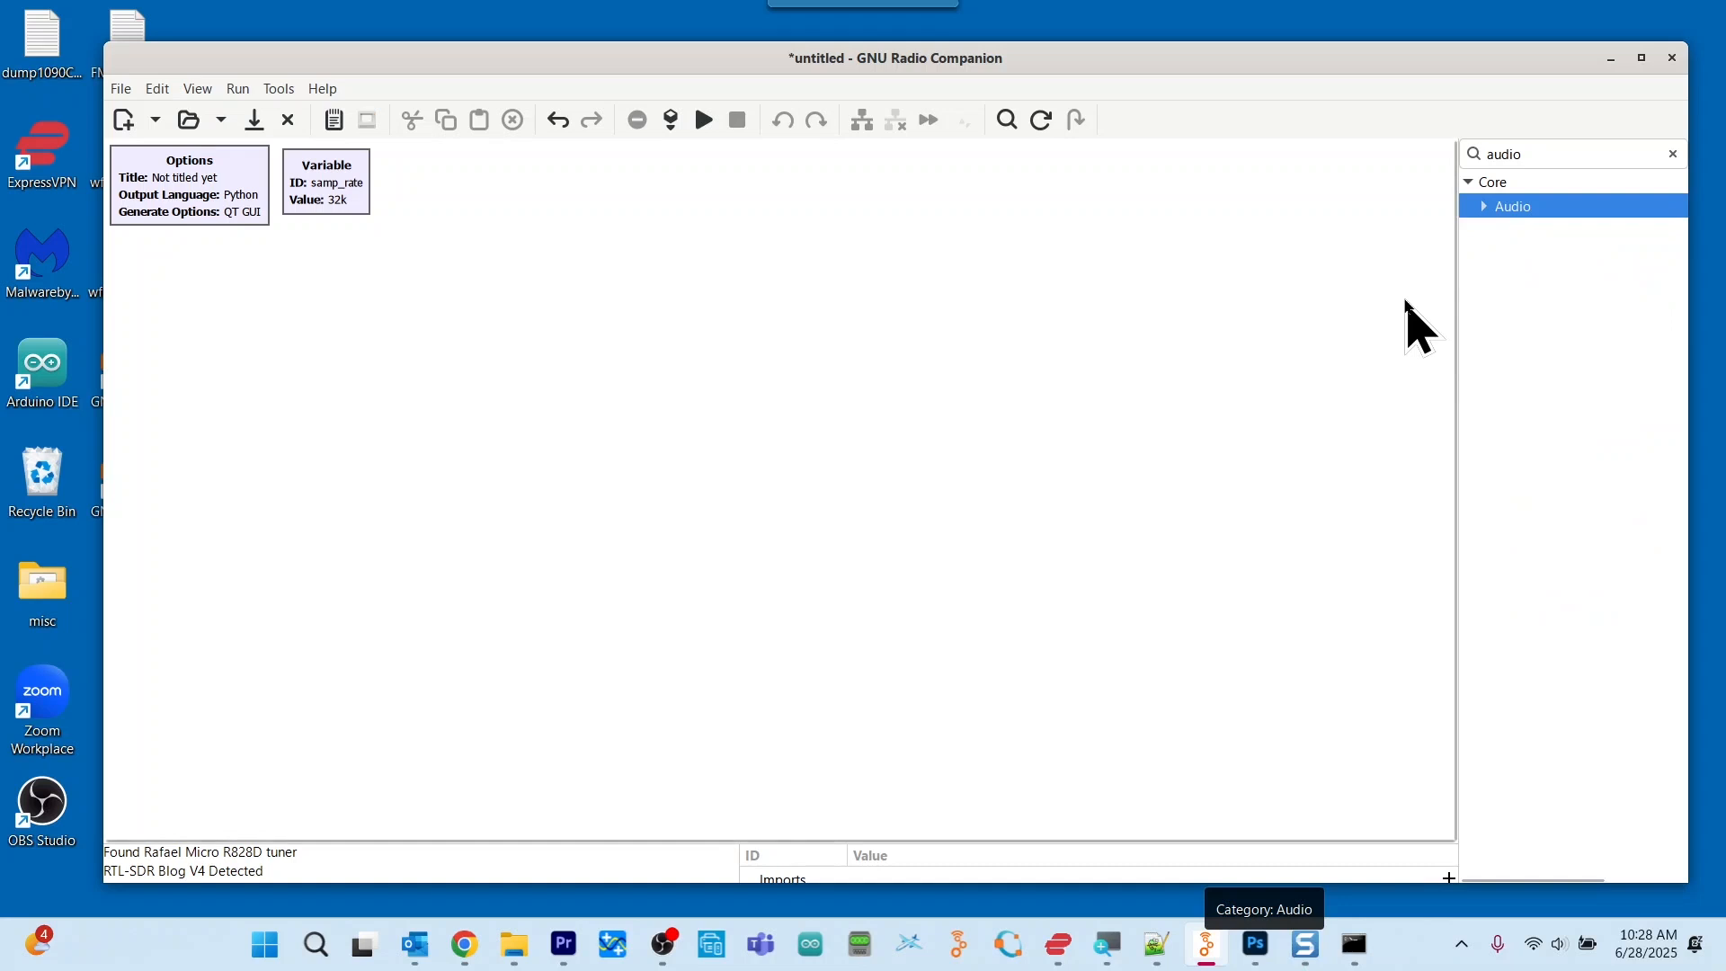
pyautogui.click(1675, 154)
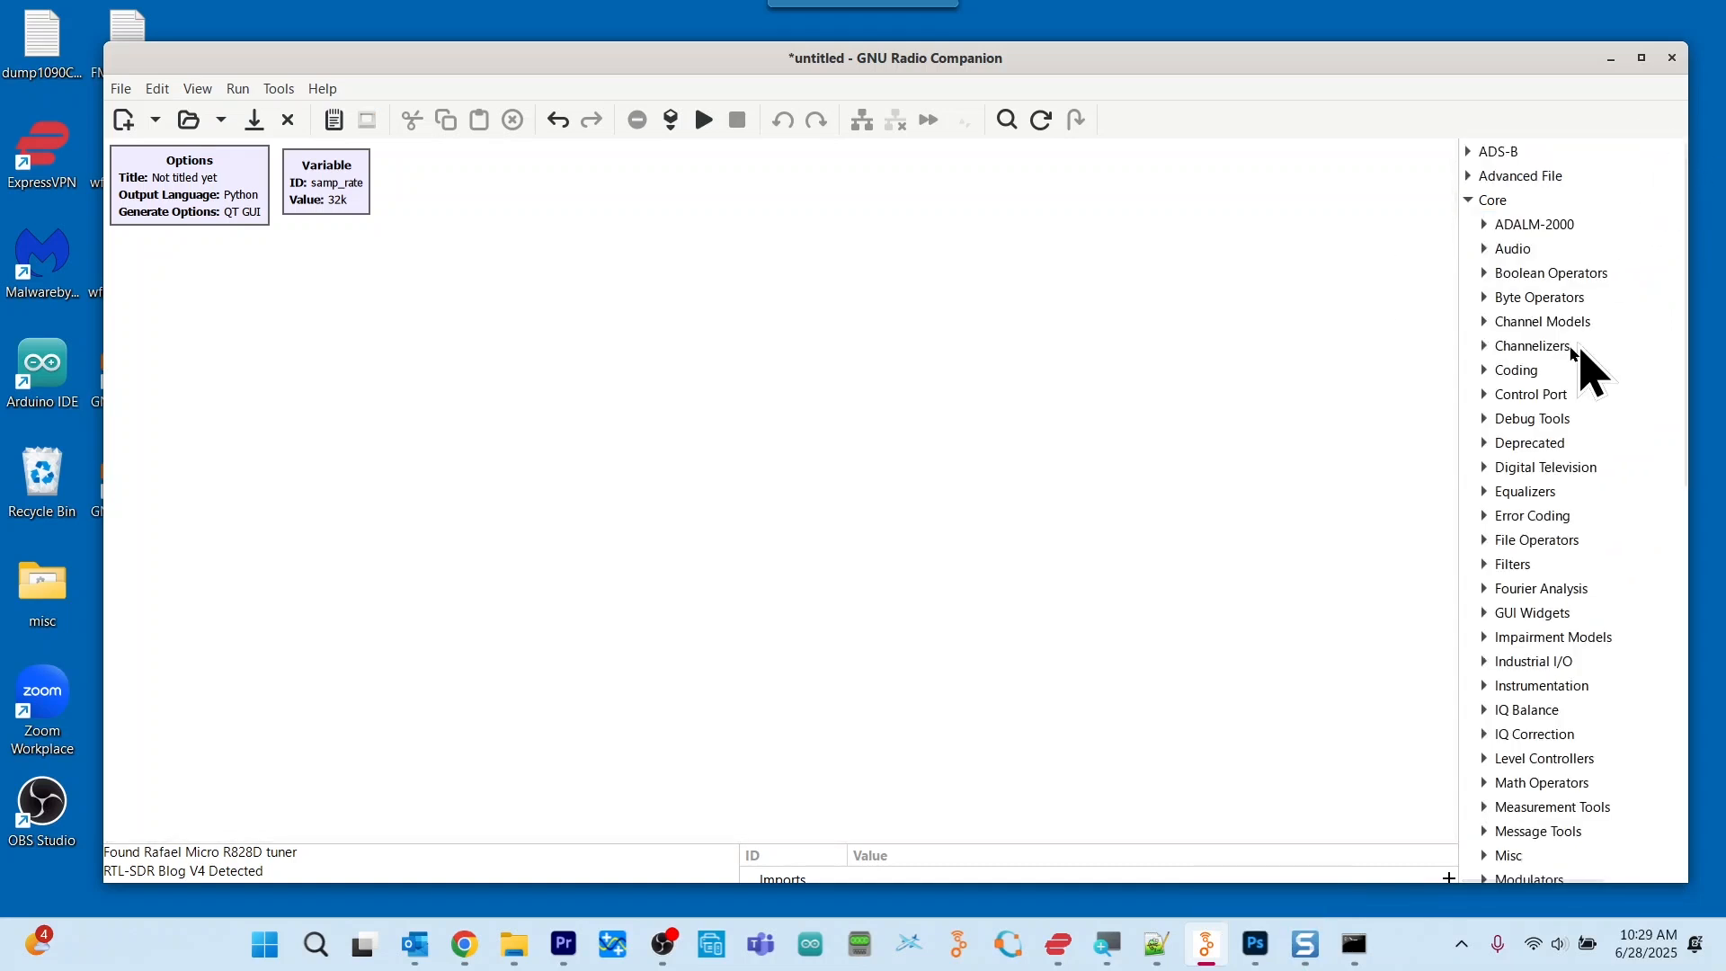
pyautogui.click(1008, 125)
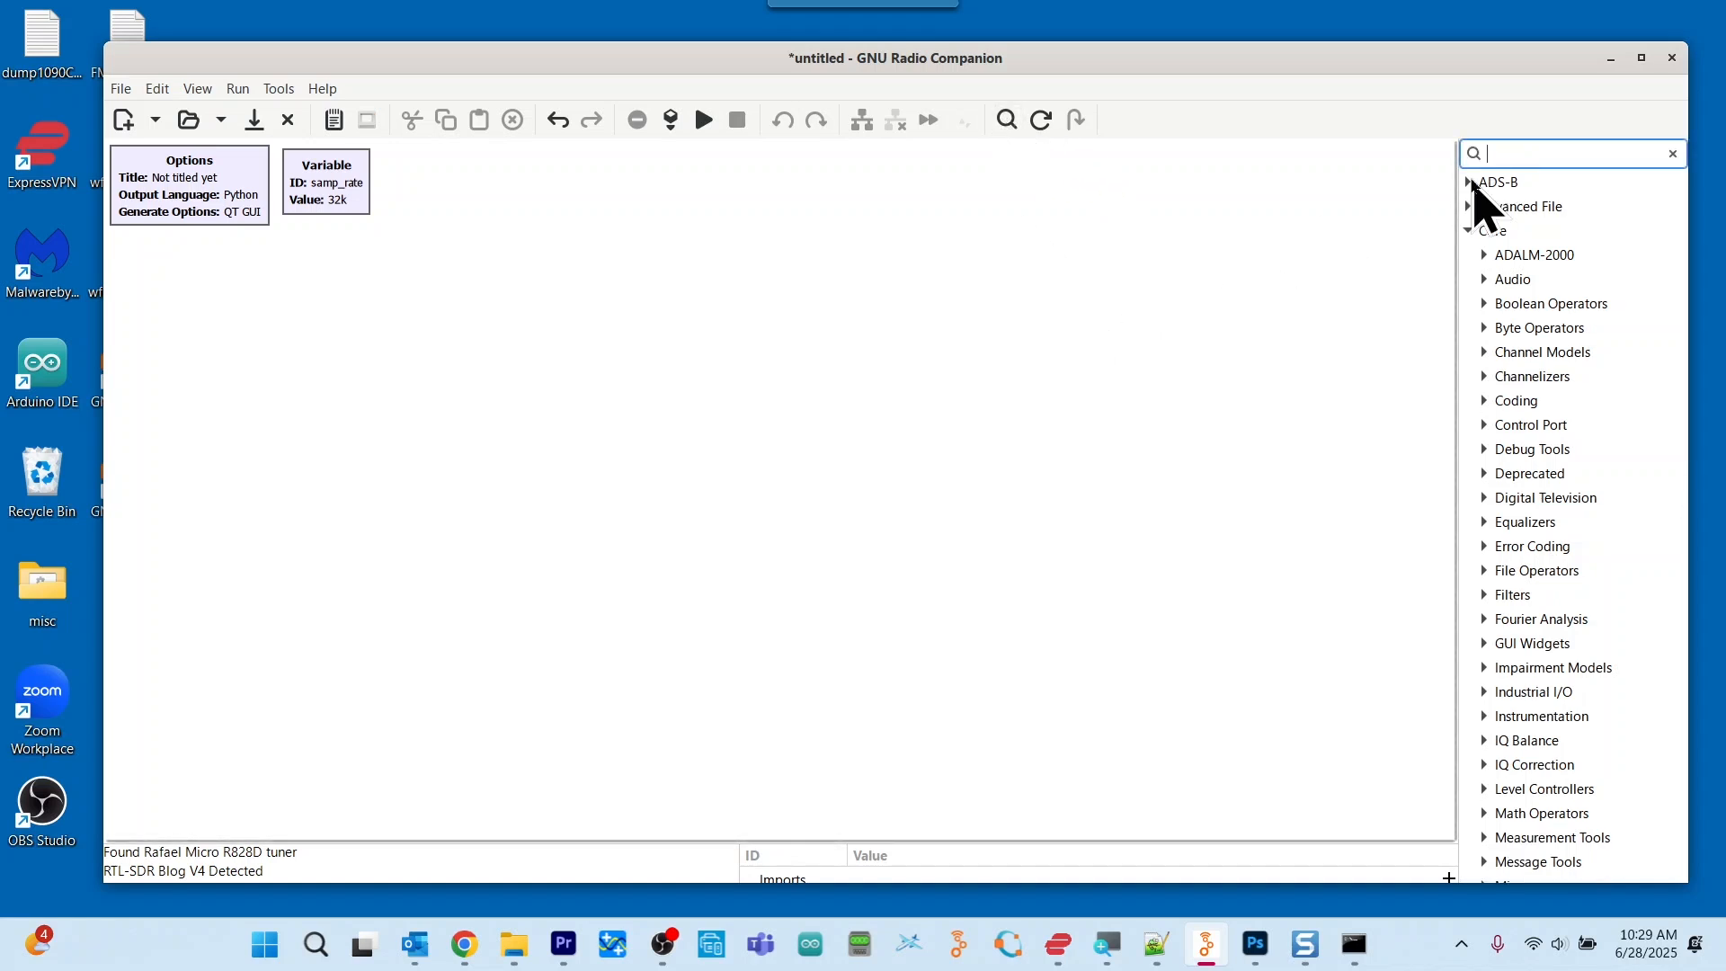
pyautogui.click(1673, 153)
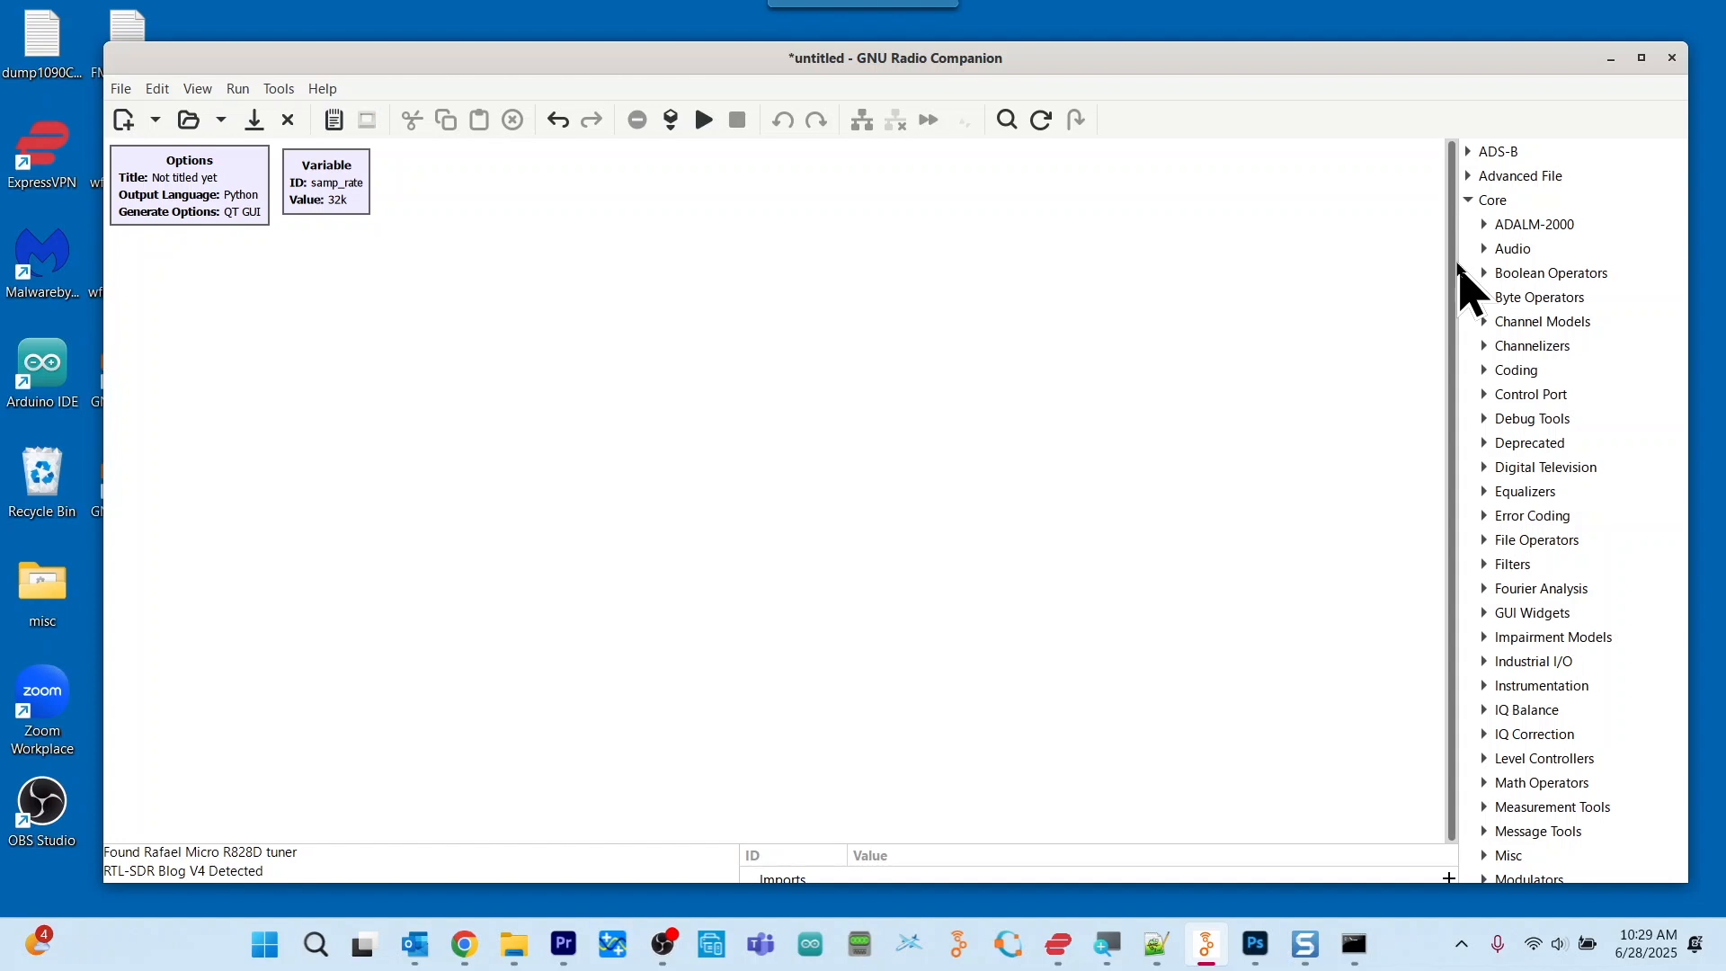
# Search the block library for "qt gui ran" and add a QT GUI Range block to the flowgraph
pyautogui.hotkey('ctrl', 'f')
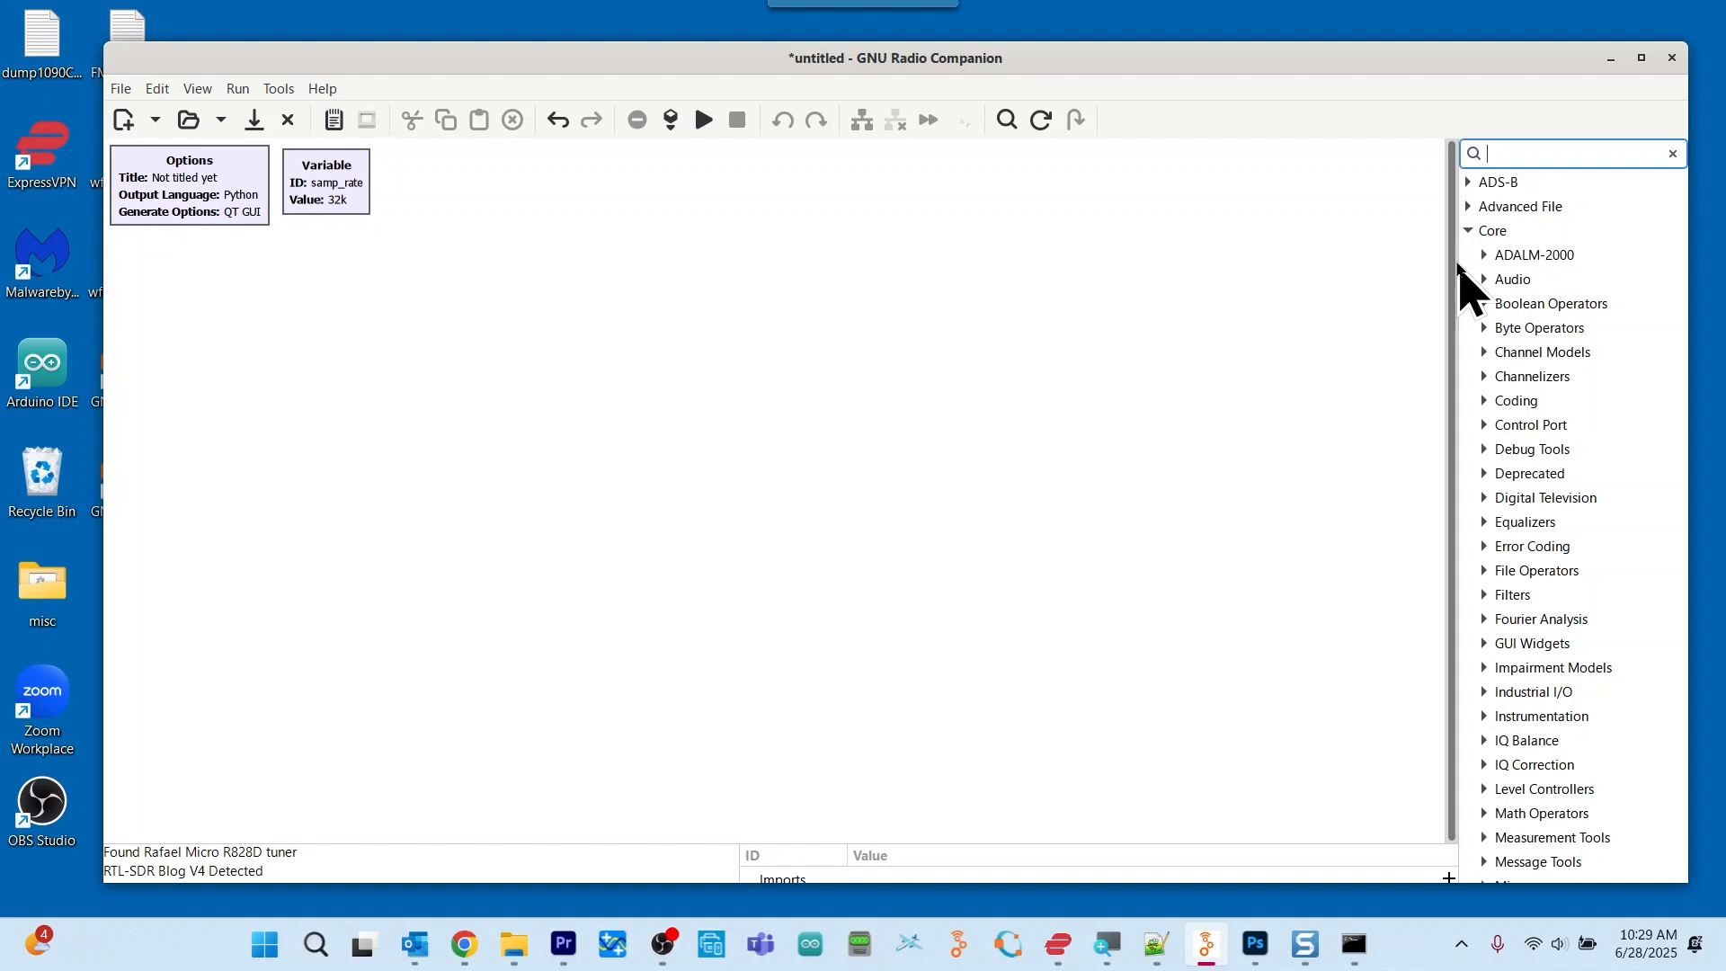
pyautogui.write('qt')
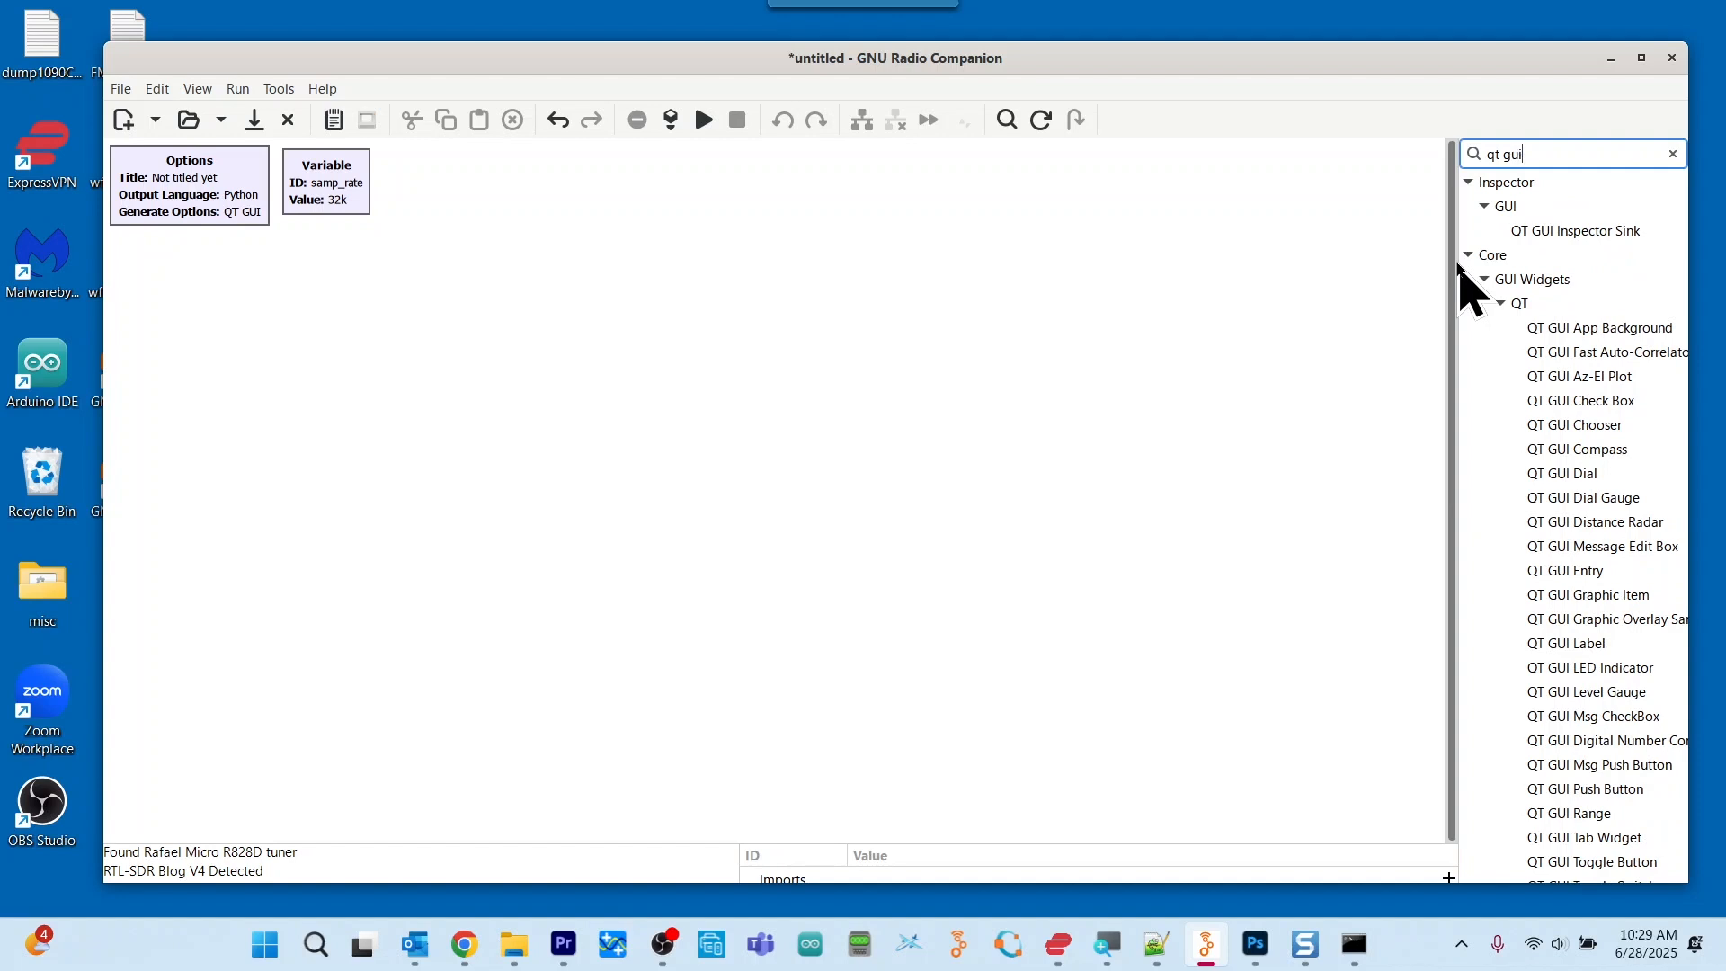
pyautogui.write('gui r')
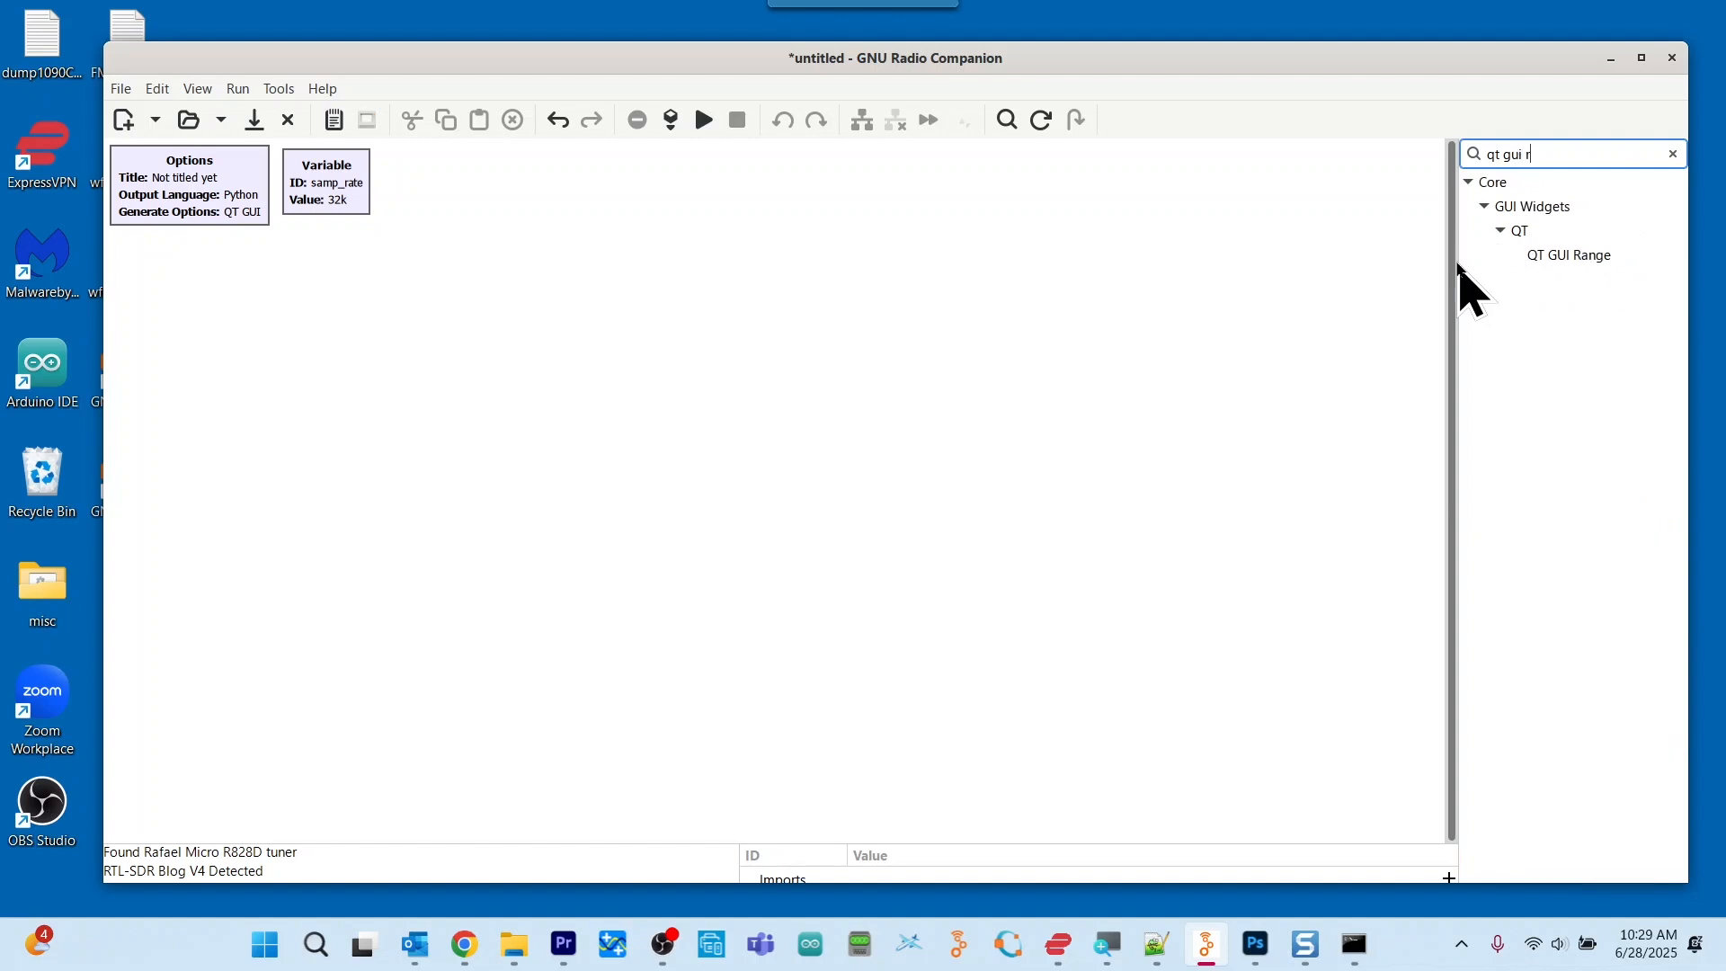
pyautogui.write('ag')
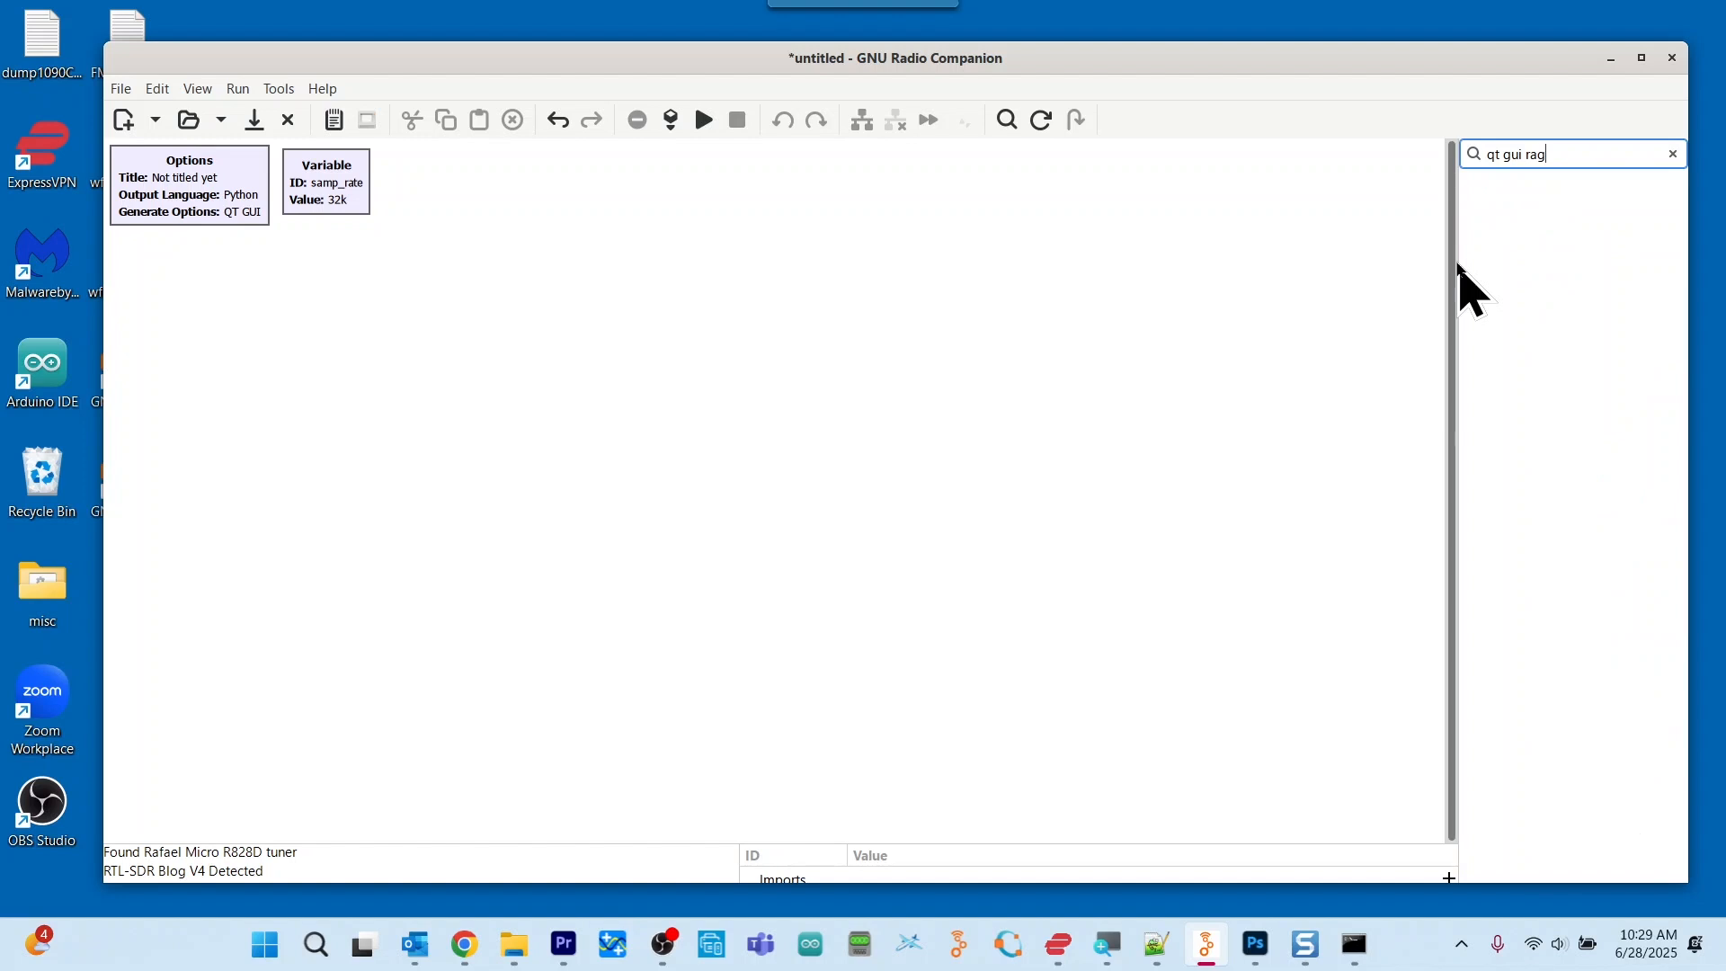
pyautogui.press('BackSpace')
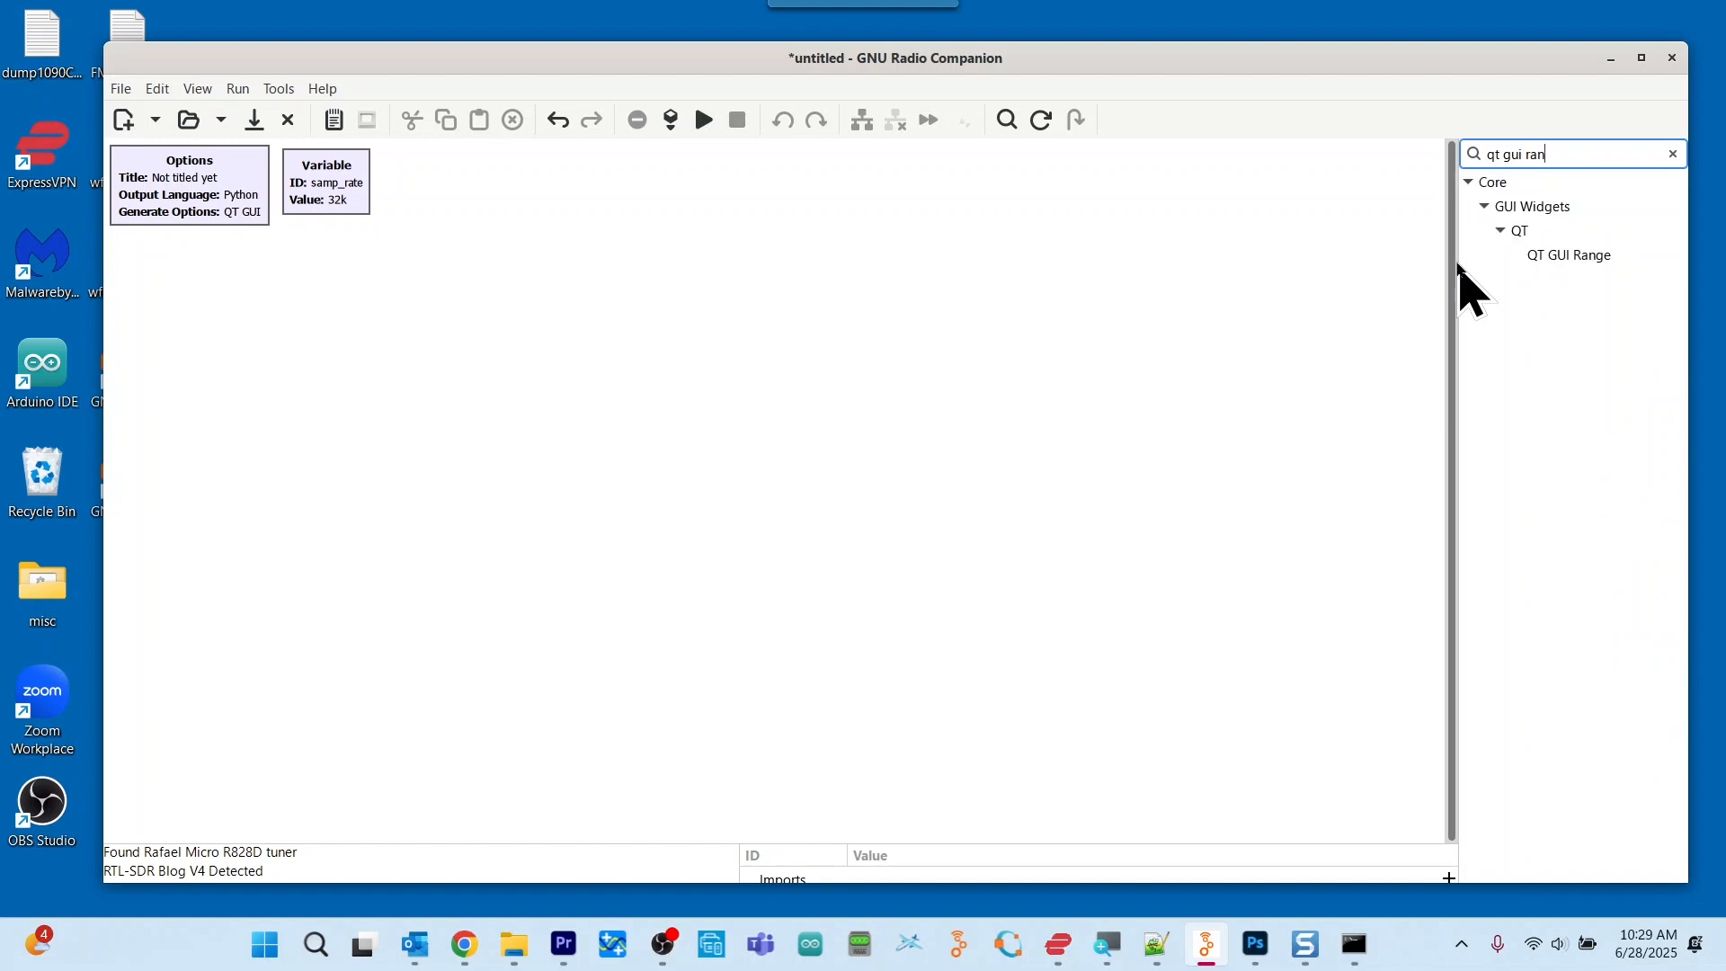
pyautogui.click(1584, 257)
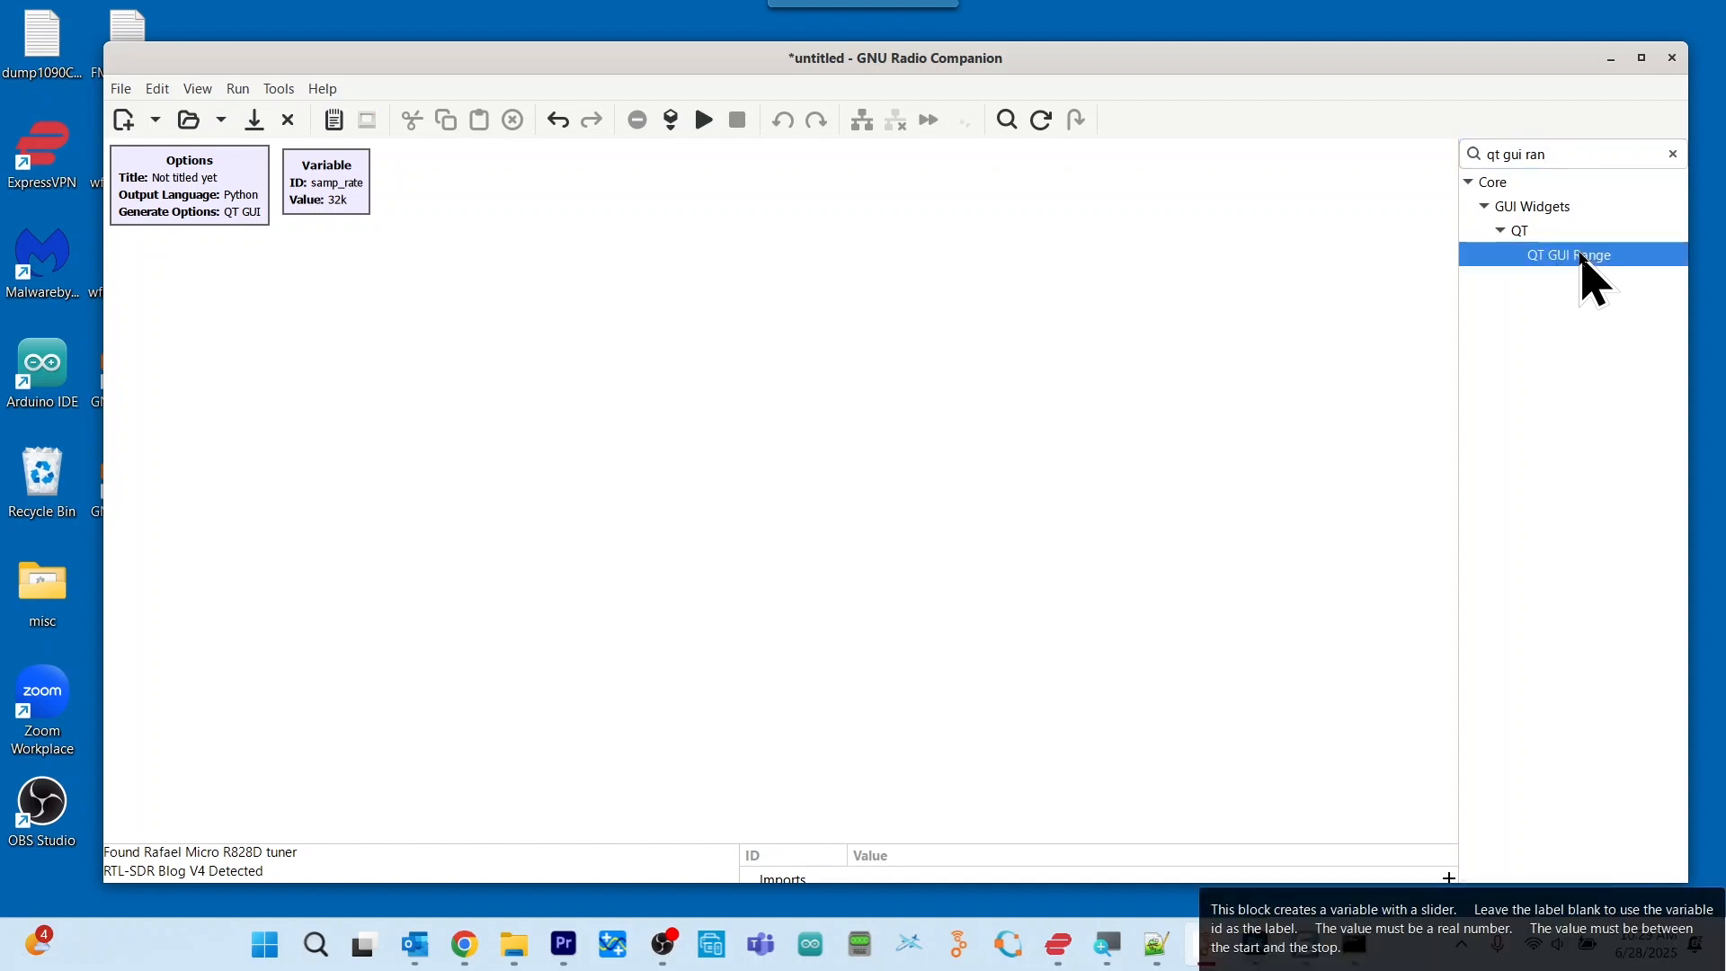
pyautogui.moveTo(1584, 259); pyautogui.dragTo(539, 185)
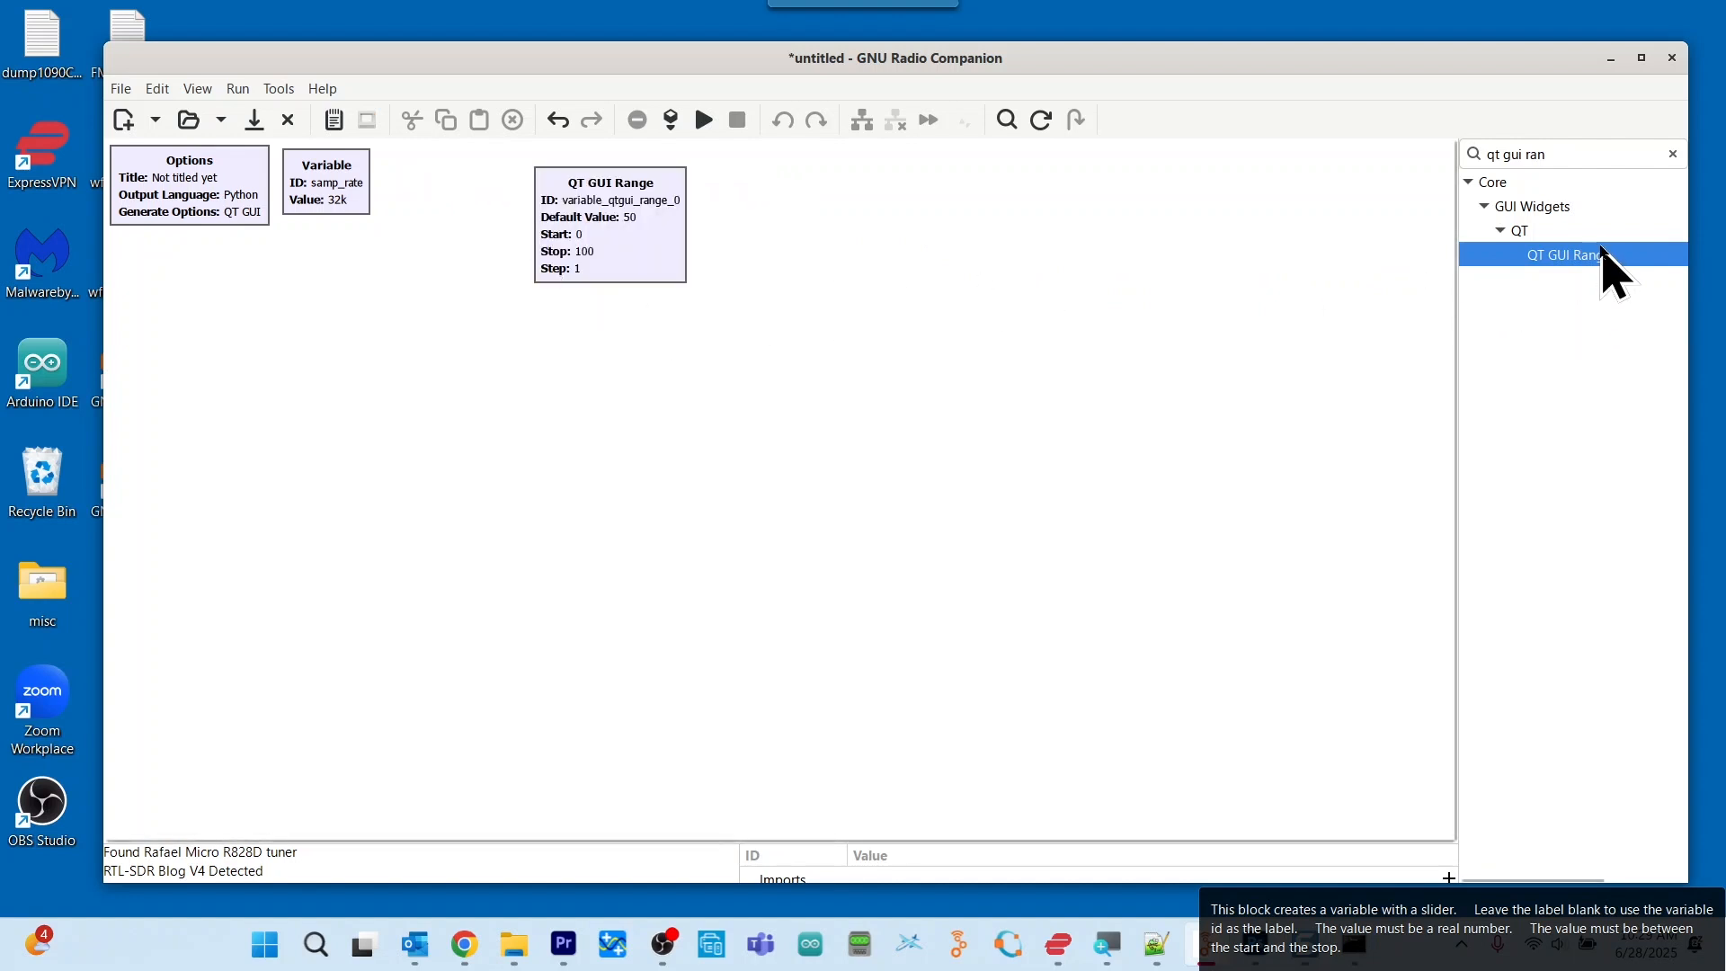
# Add a second and a third QT GUI Range block in a row to the right of the first
pyautogui.moveTo(1603, 255); pyautogui.dragTo(882, 224)
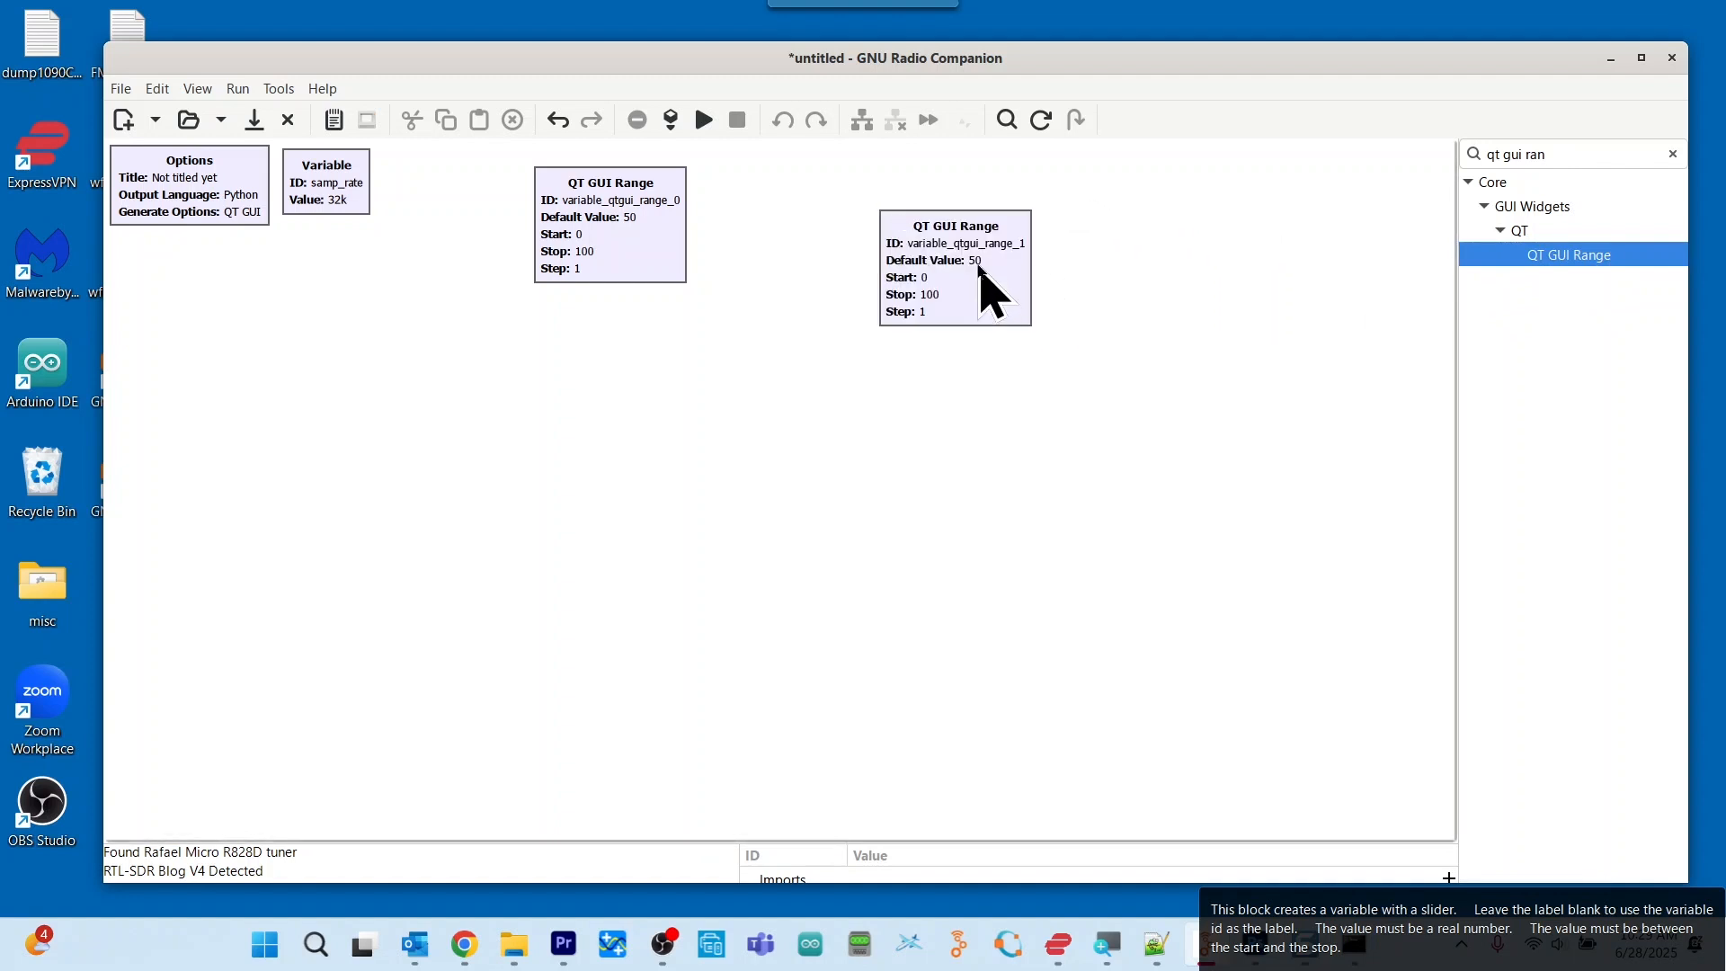
pyautogui.moveTo(982, 270); pyautogui.dragTo(847, 227)
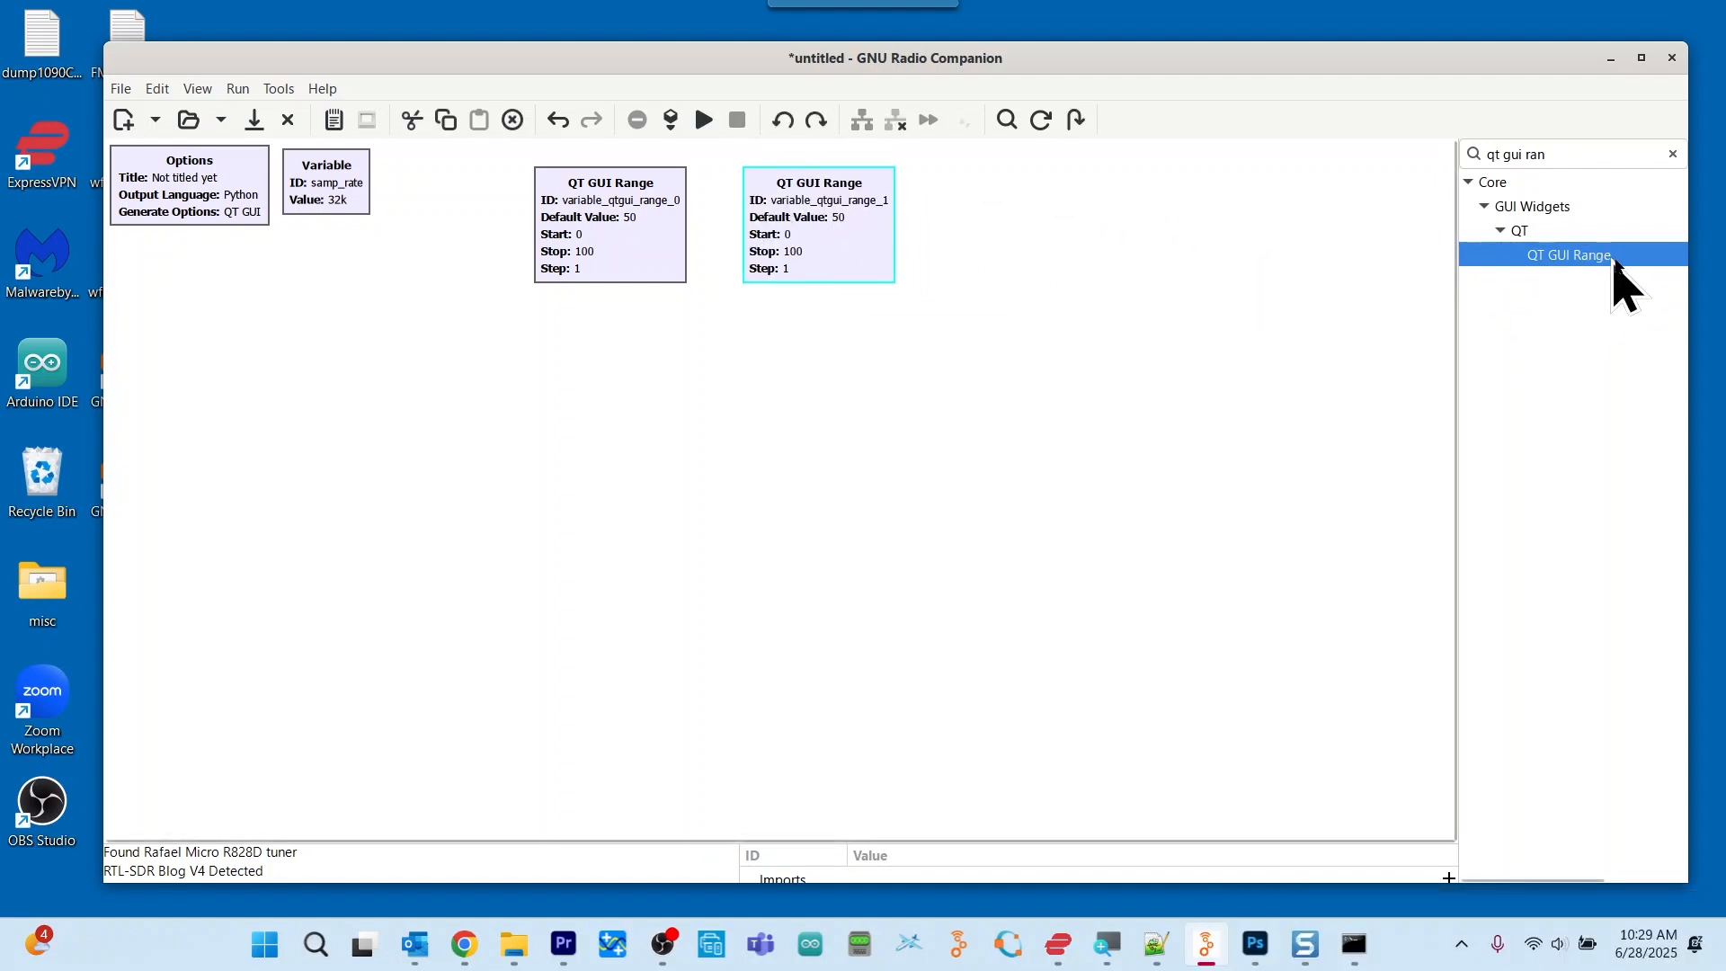
pyautogui.moveTo(1600, 258); pyautogui.dragTo(1129, 255)
pyautogui.moveTo(1213, 308); pyautogui.dragTo(1043, 231)
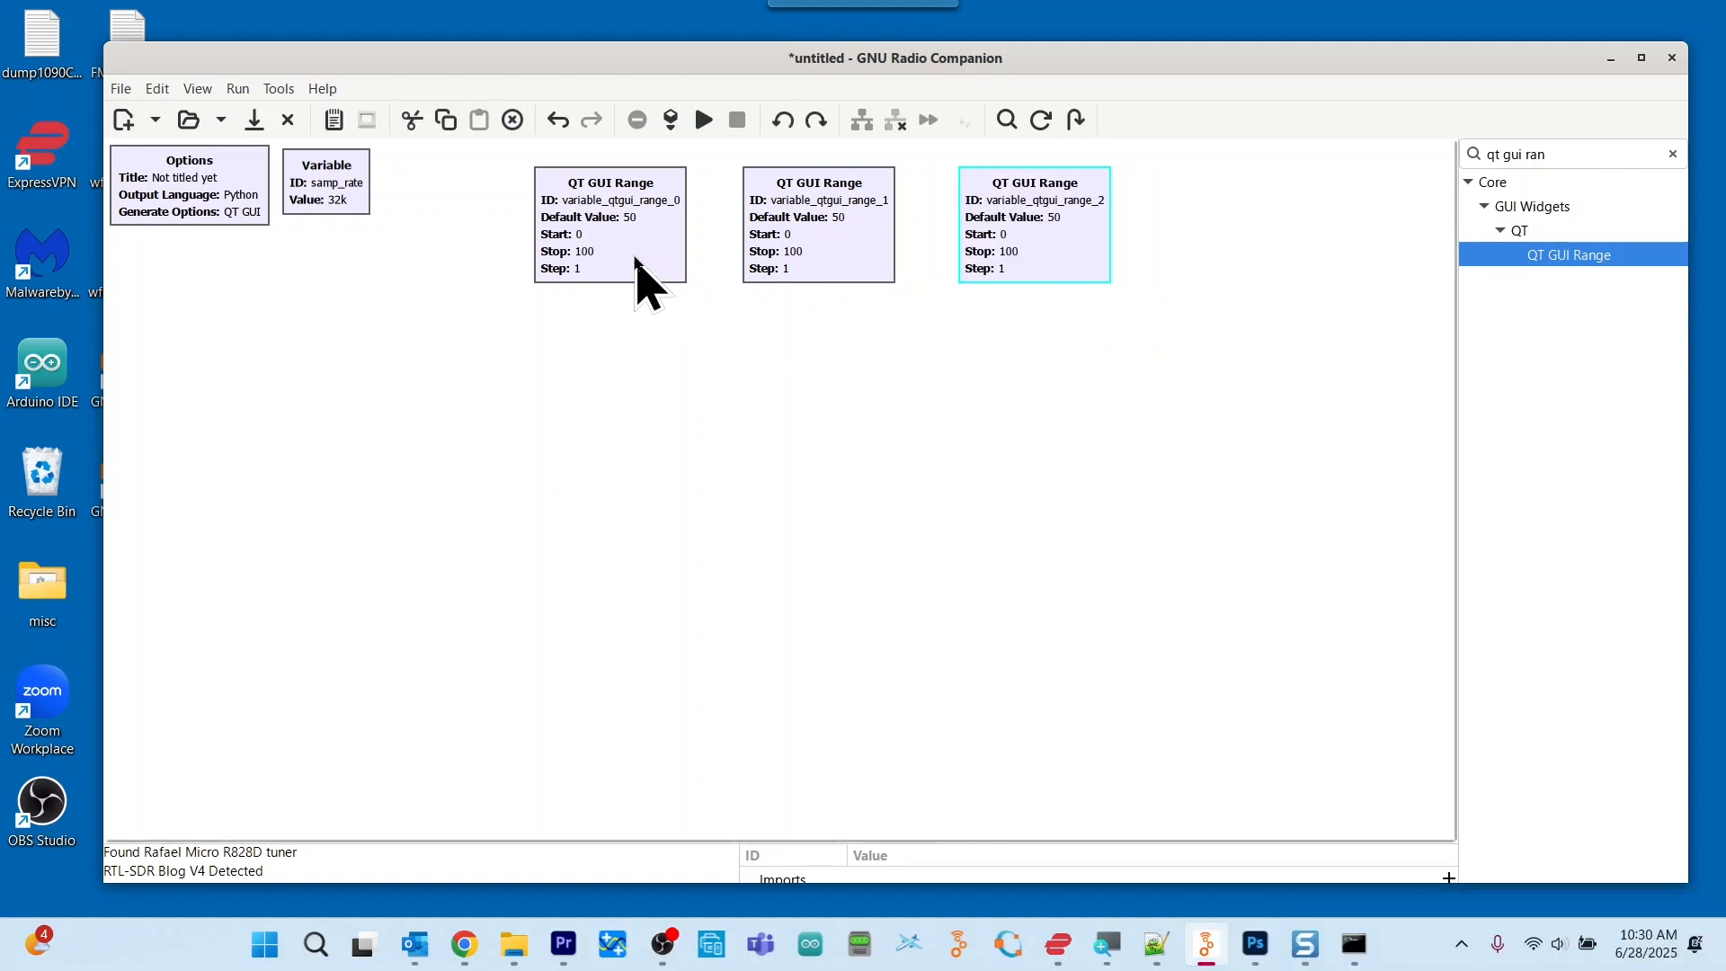
# Move the three QT GUI Range blocks closer together in a row beside the samp_rate variable block
pyautogui.moveTo(634, 258); pyautogui.dragTo(502, 238)
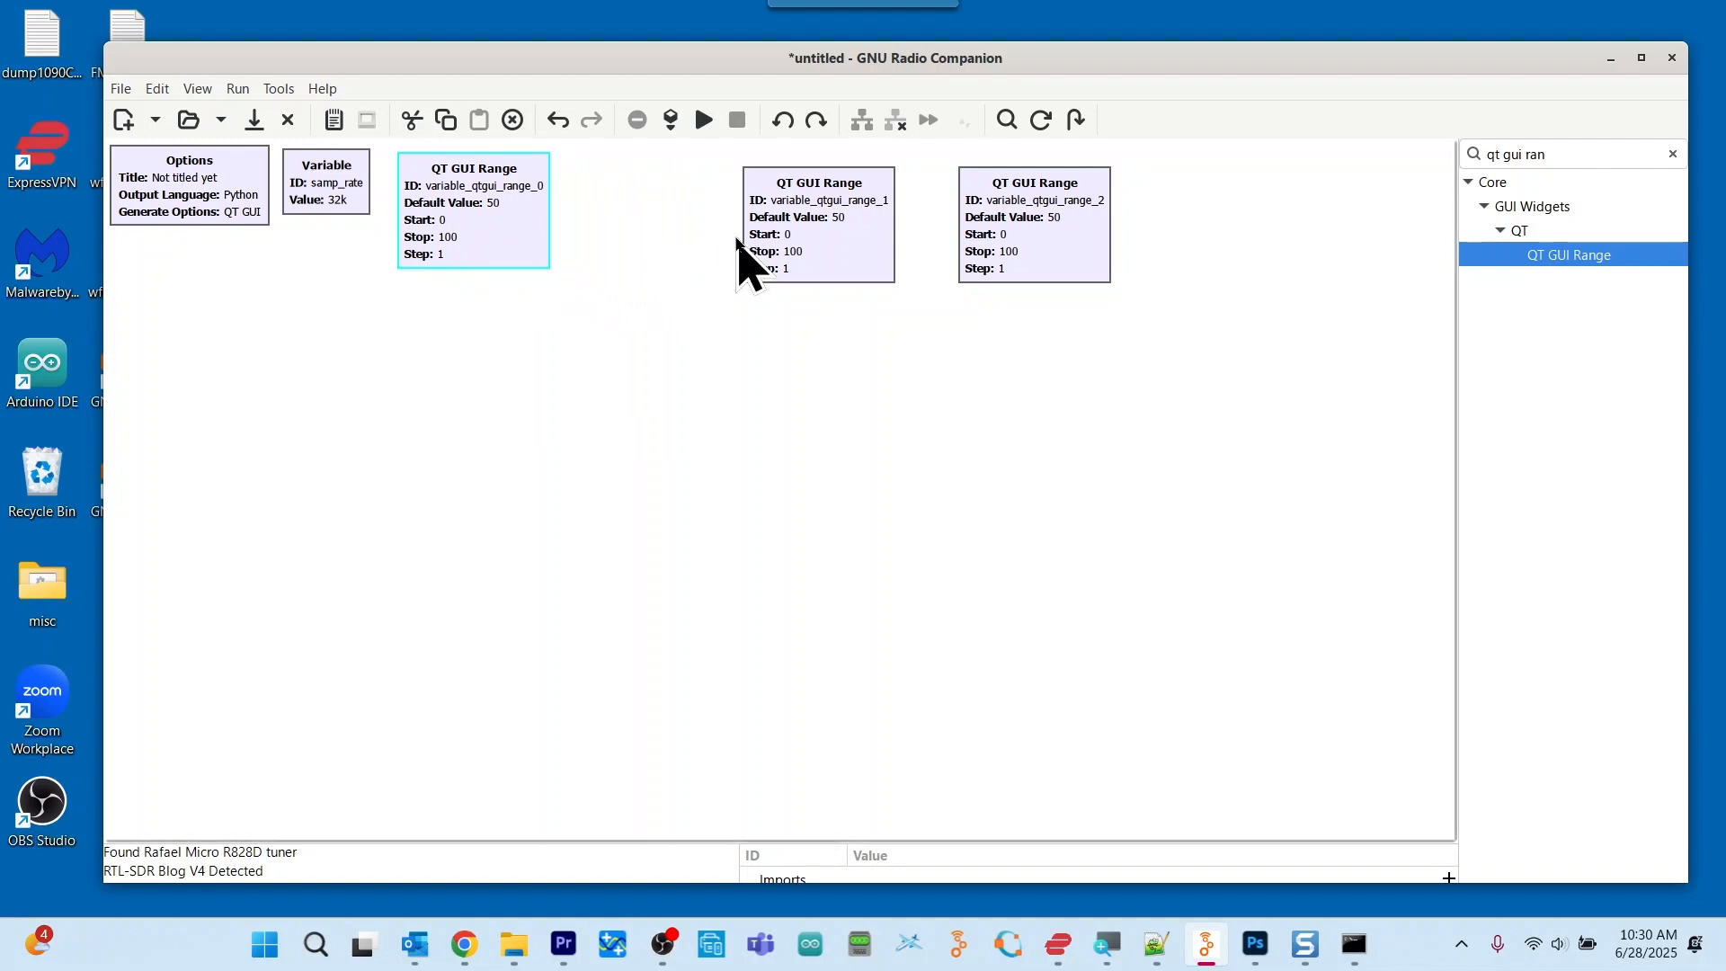
pyautogui.moveTo(859, 248); pyautogui.dragTo(699, 232)
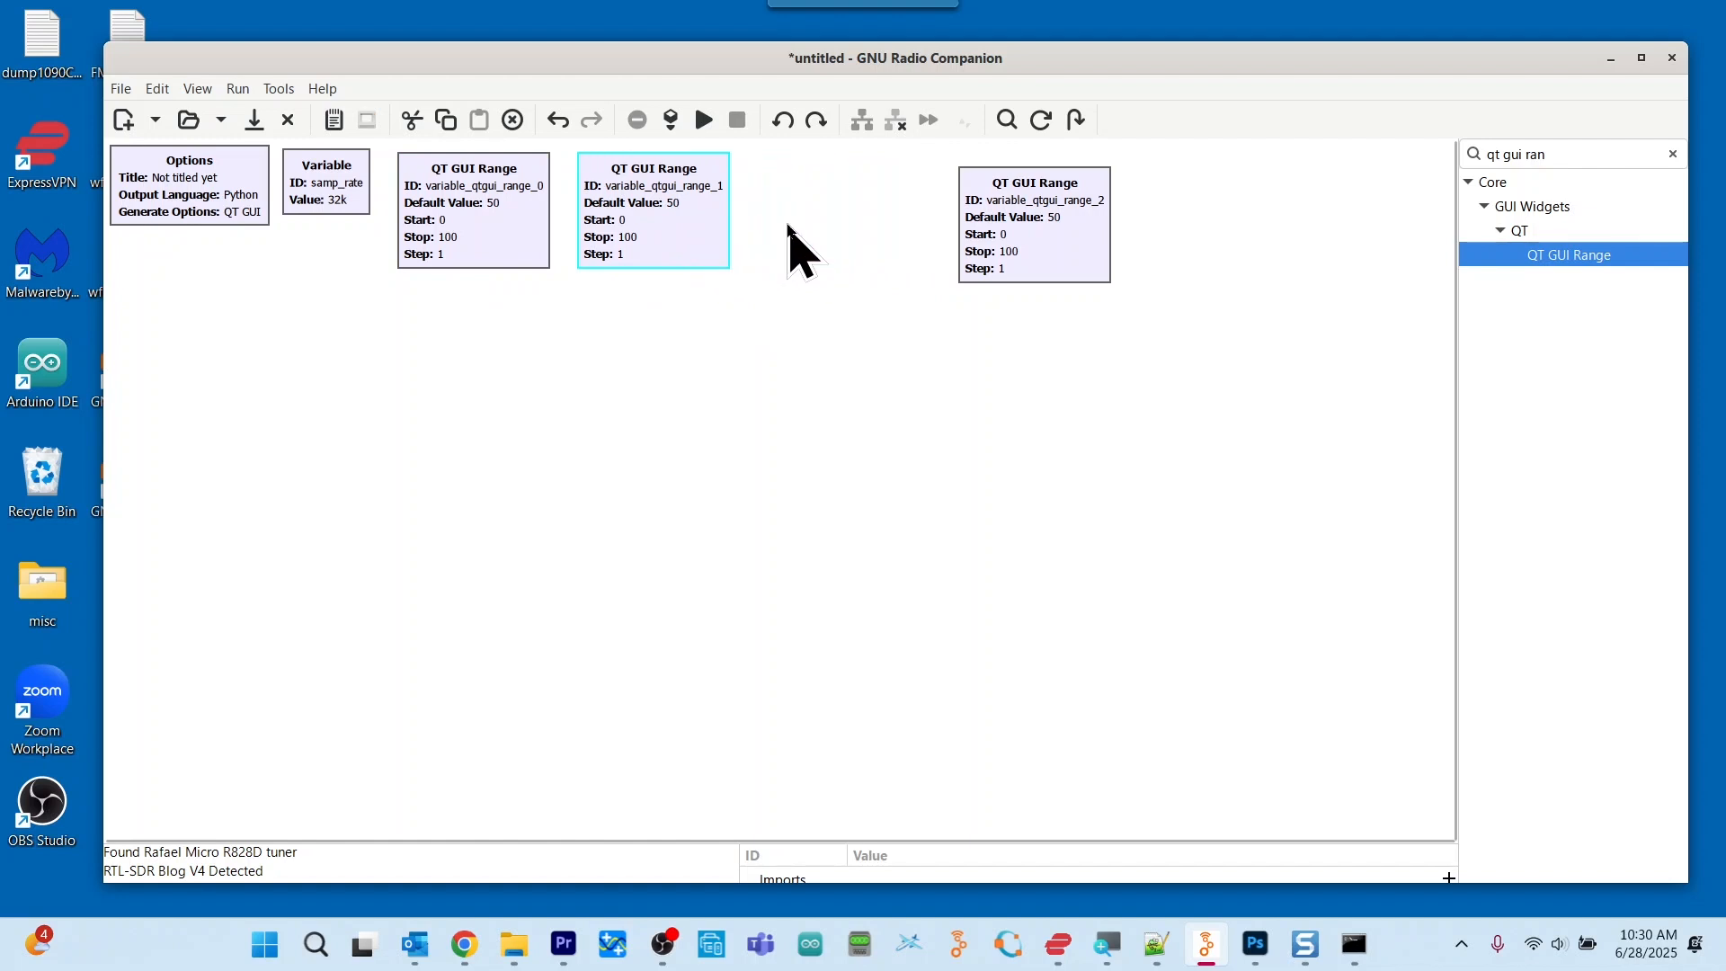
pyautogui.moveTo(1060, 256); pyautogui.dragTo(865, 232)
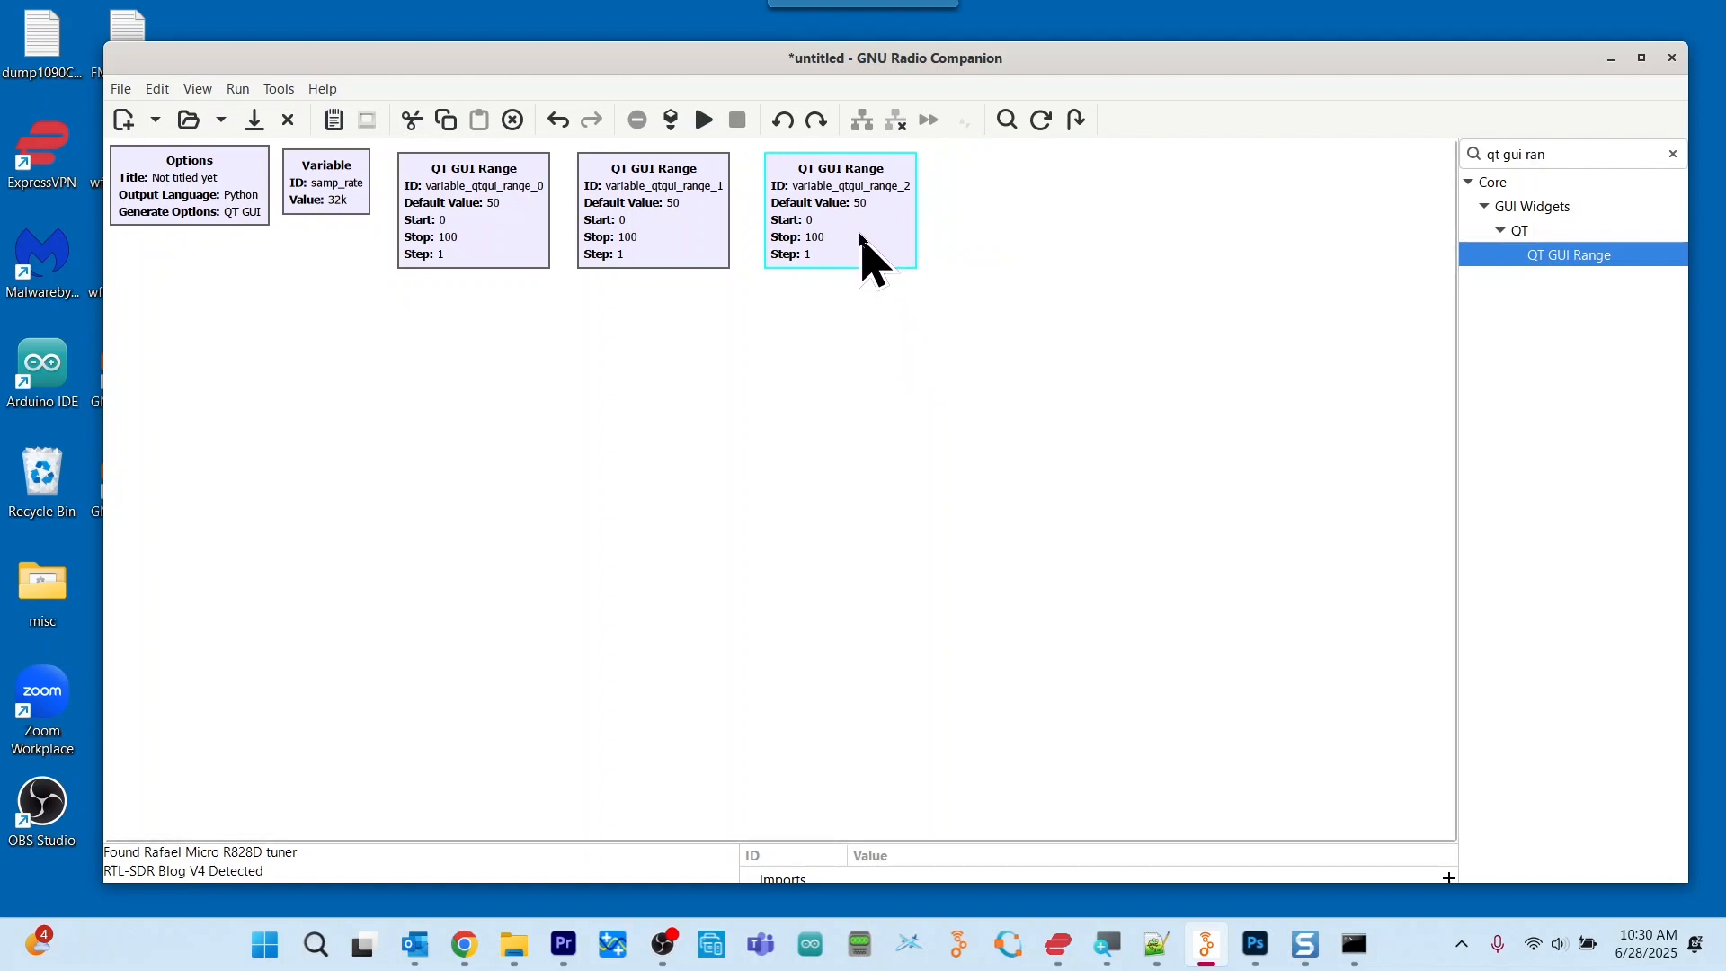
# Search the block library for "rtl" and place an RTL-SDR Source block below the Options and Variable blocks
pyautogui.click(1673, 153)
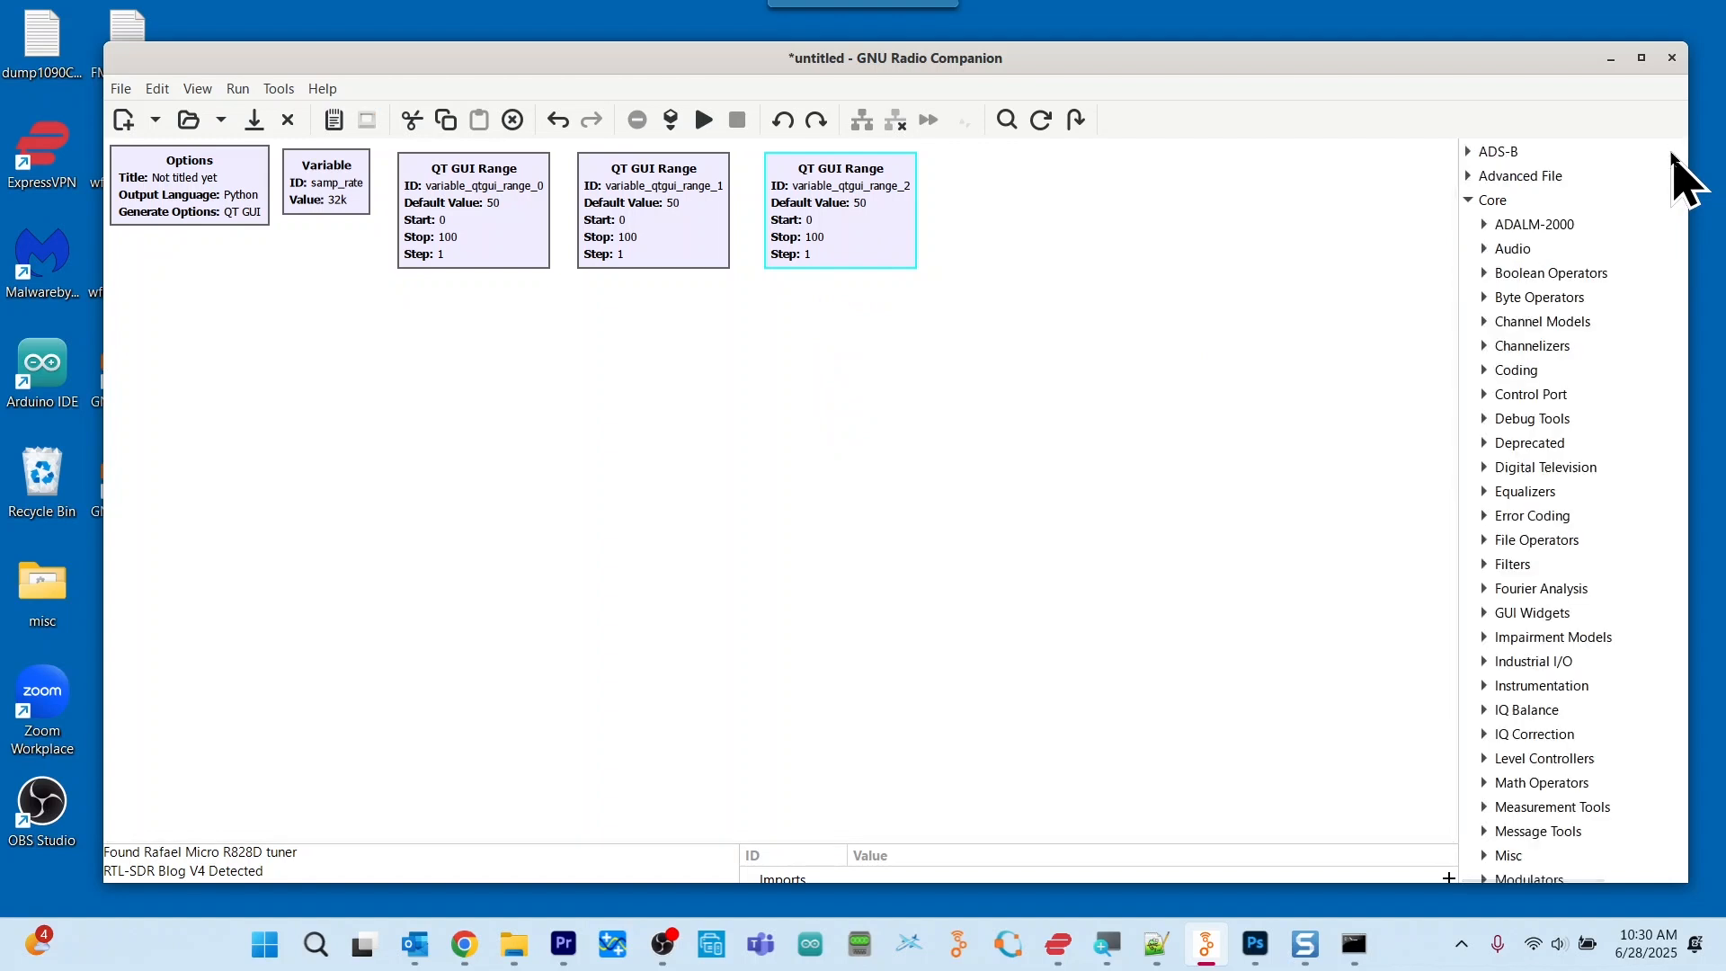
pyautogui.click(1005, 120)
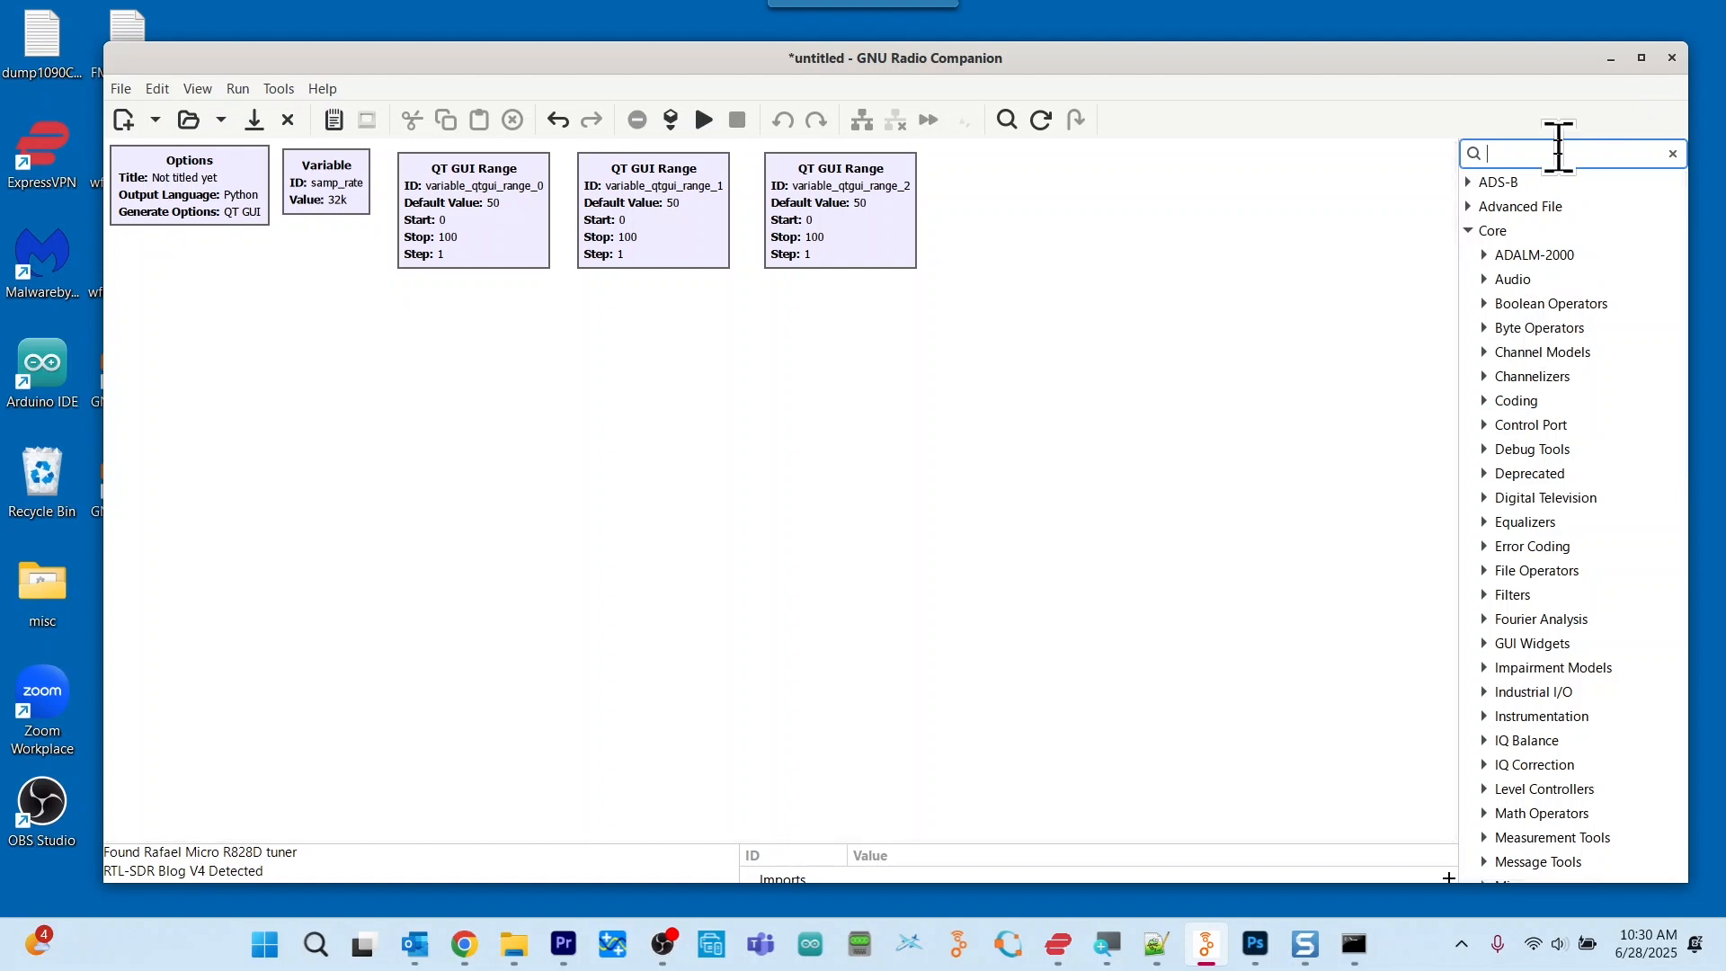
pyautogui.write('rtl')
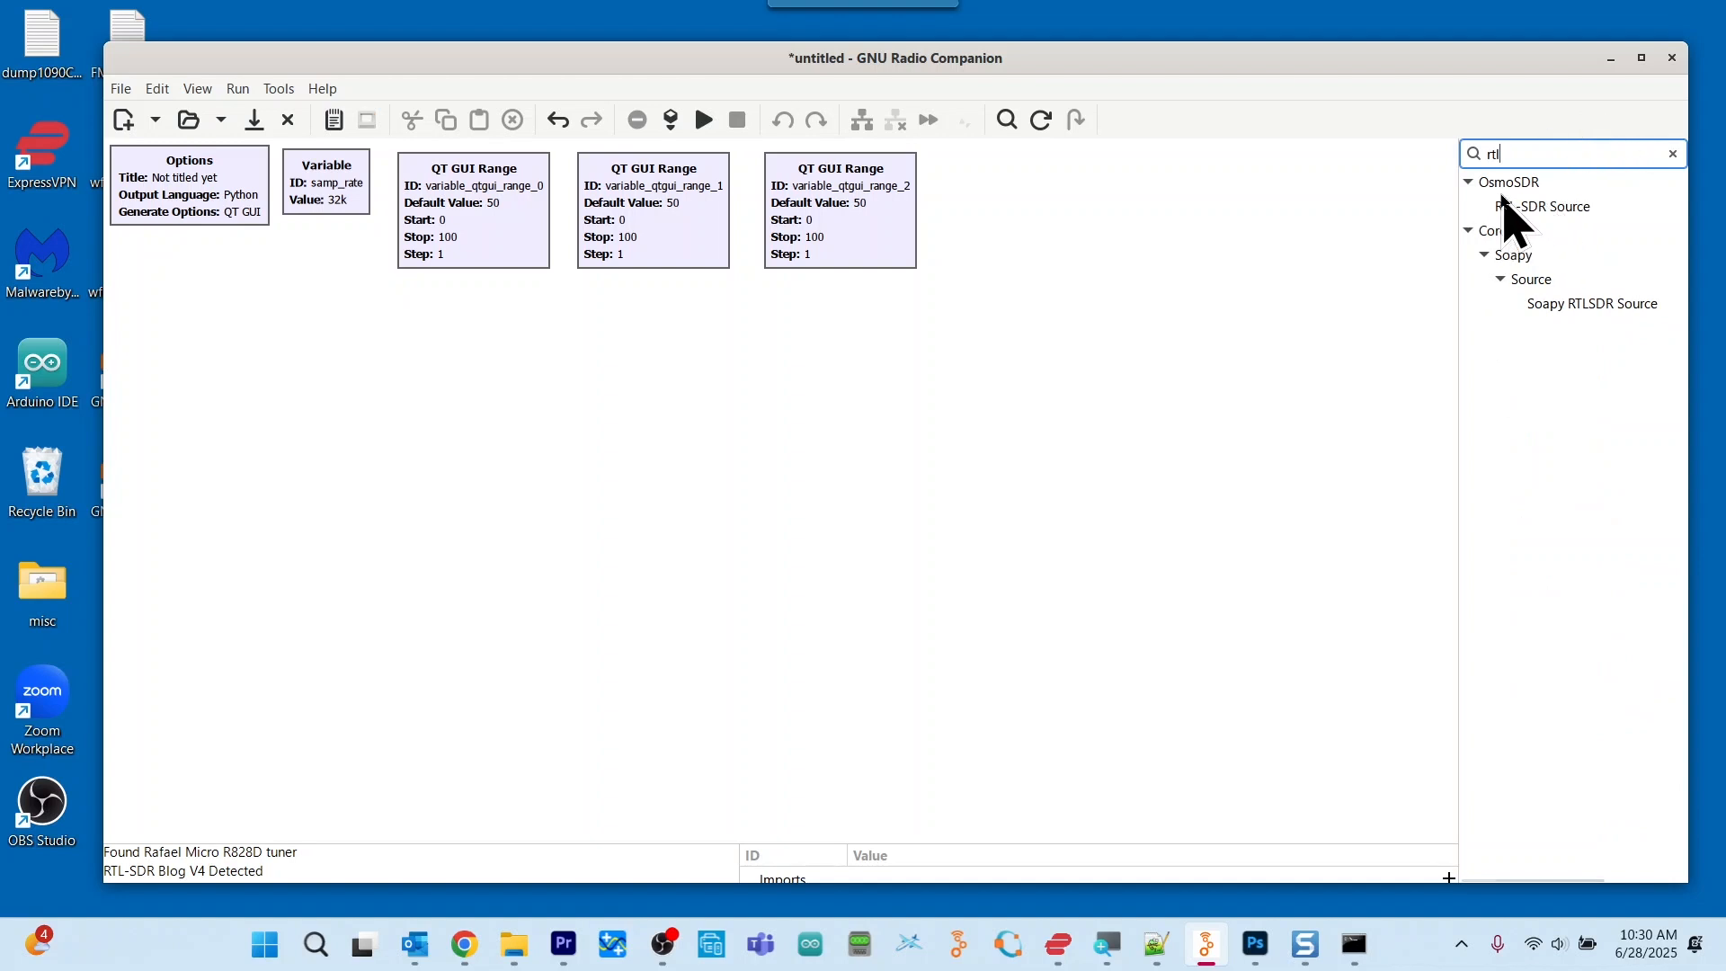
pyautogui.click(1554, 207)
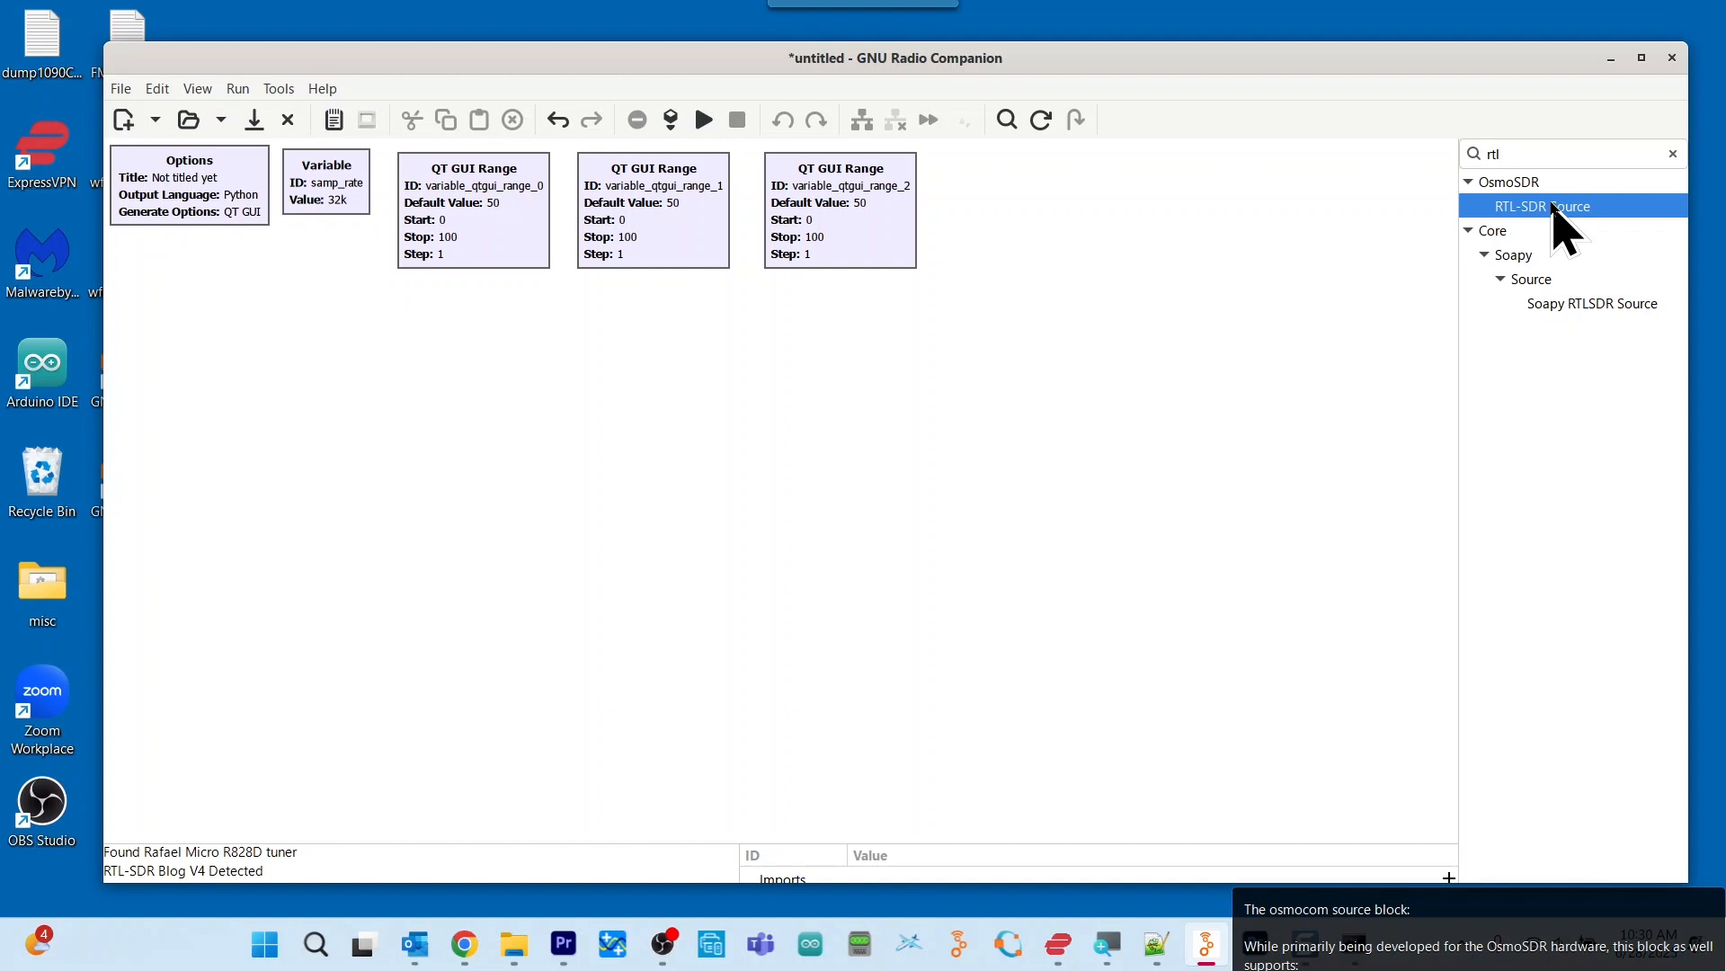
pyautogui.moveTo(1554, 207); pyautogui.dragTo(230, 456)
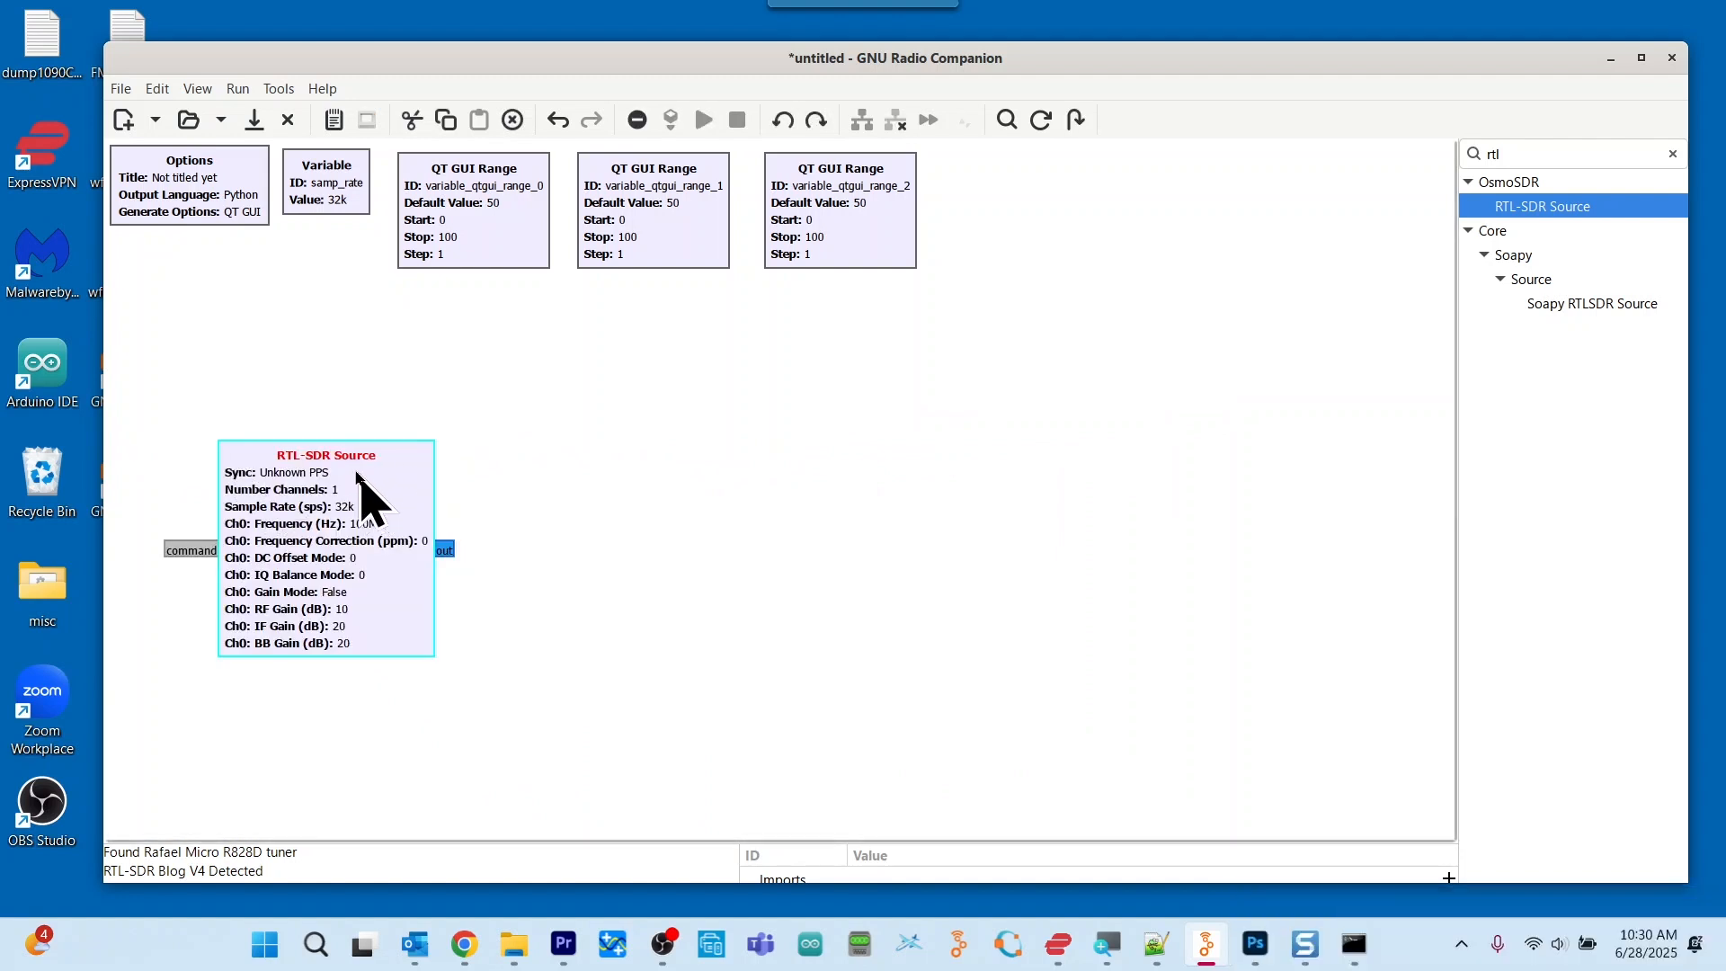
pyautogui.moveTo(357, 474); pyautogui.dragTo(334, 431)
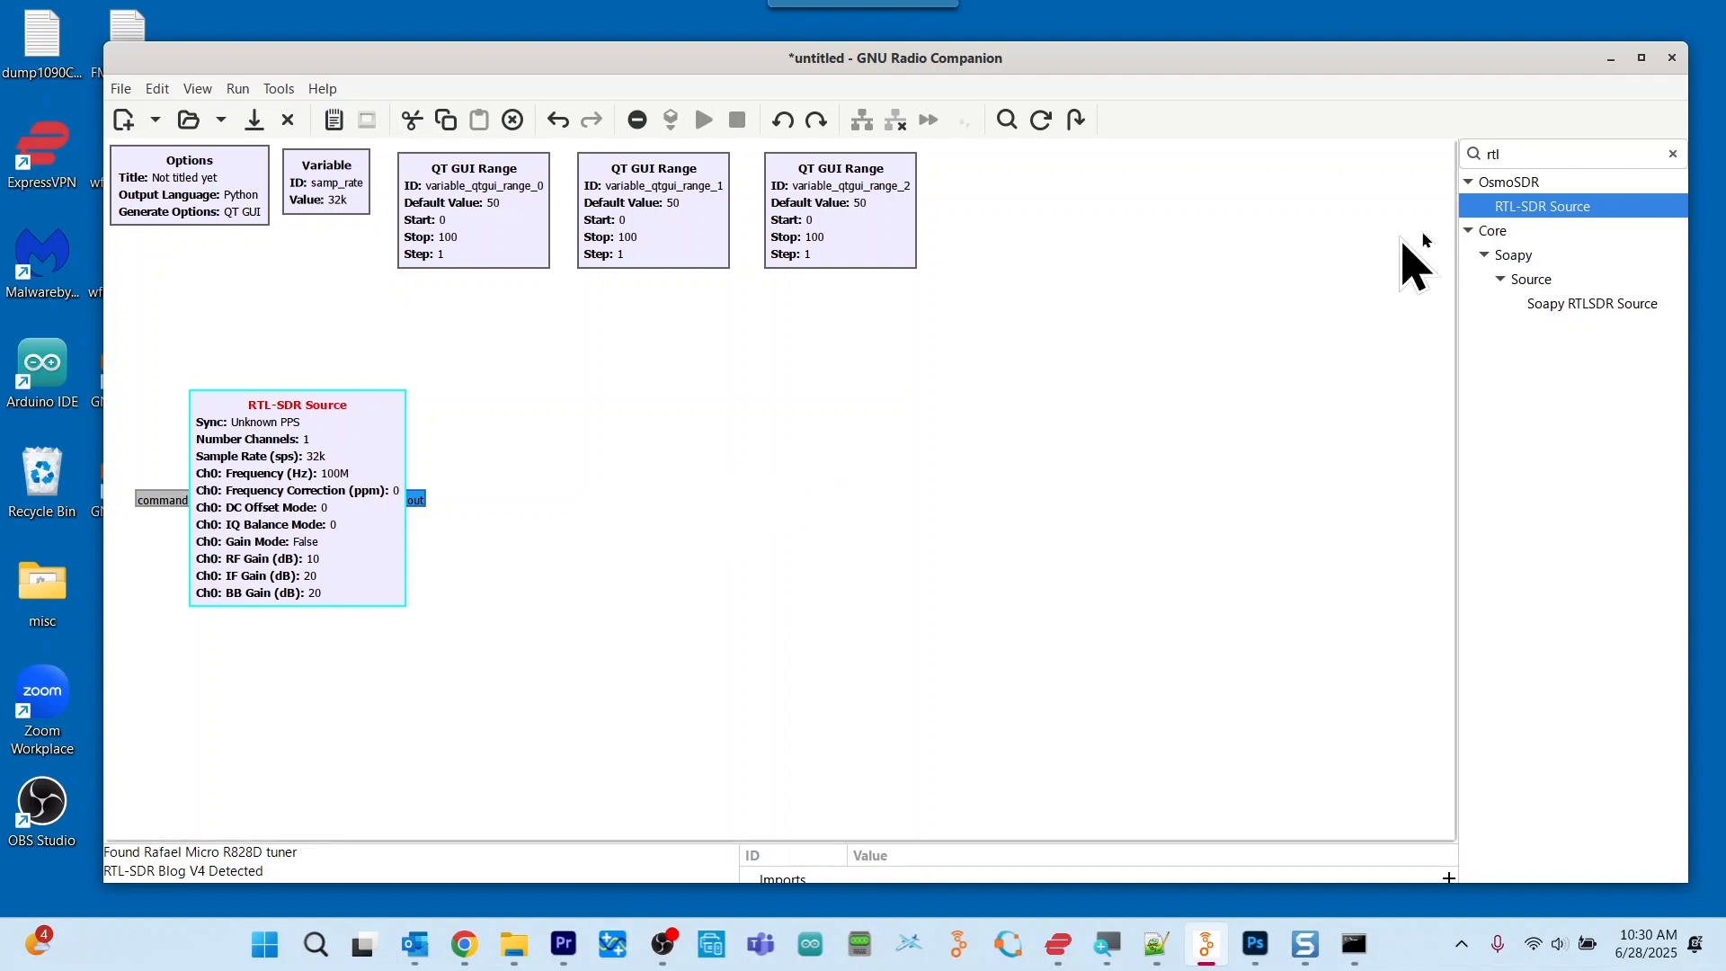
# Search the block library for "fm de" and place an FM Demod block to the right of the RTL-SDR Source
pyautogui.click(1531, 153)
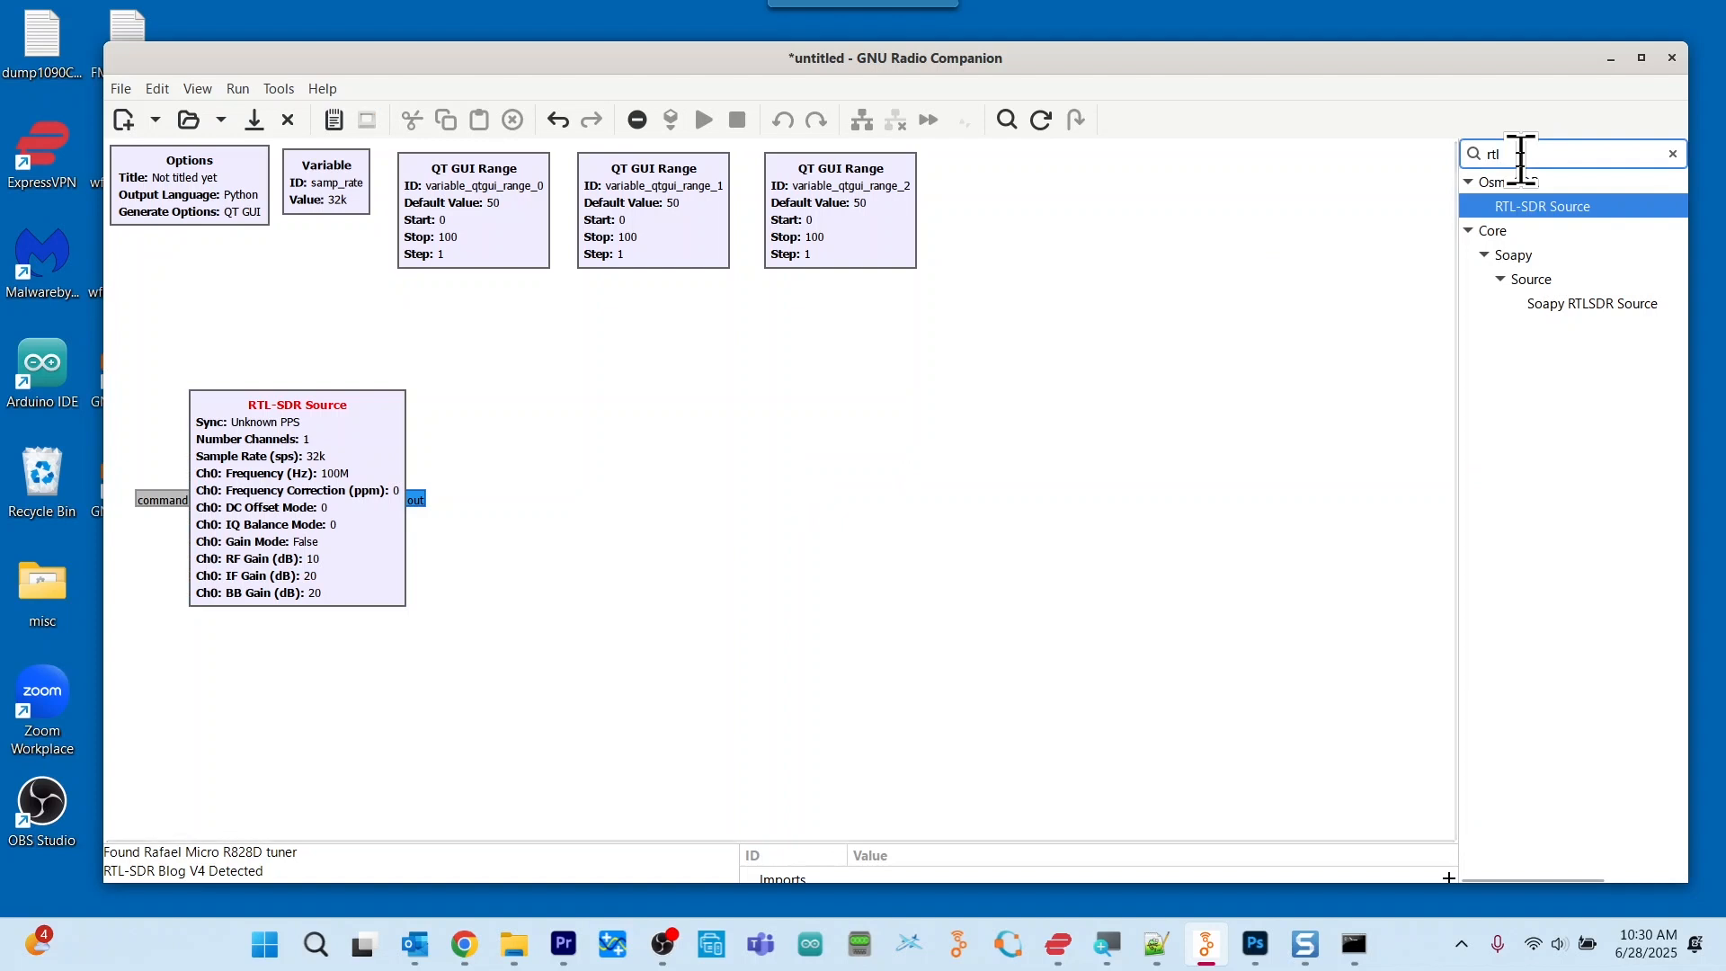
pyautogui.press('BackSpace')
pyautogui.press('BackSpace')
pyautogui.press('BackSpace')
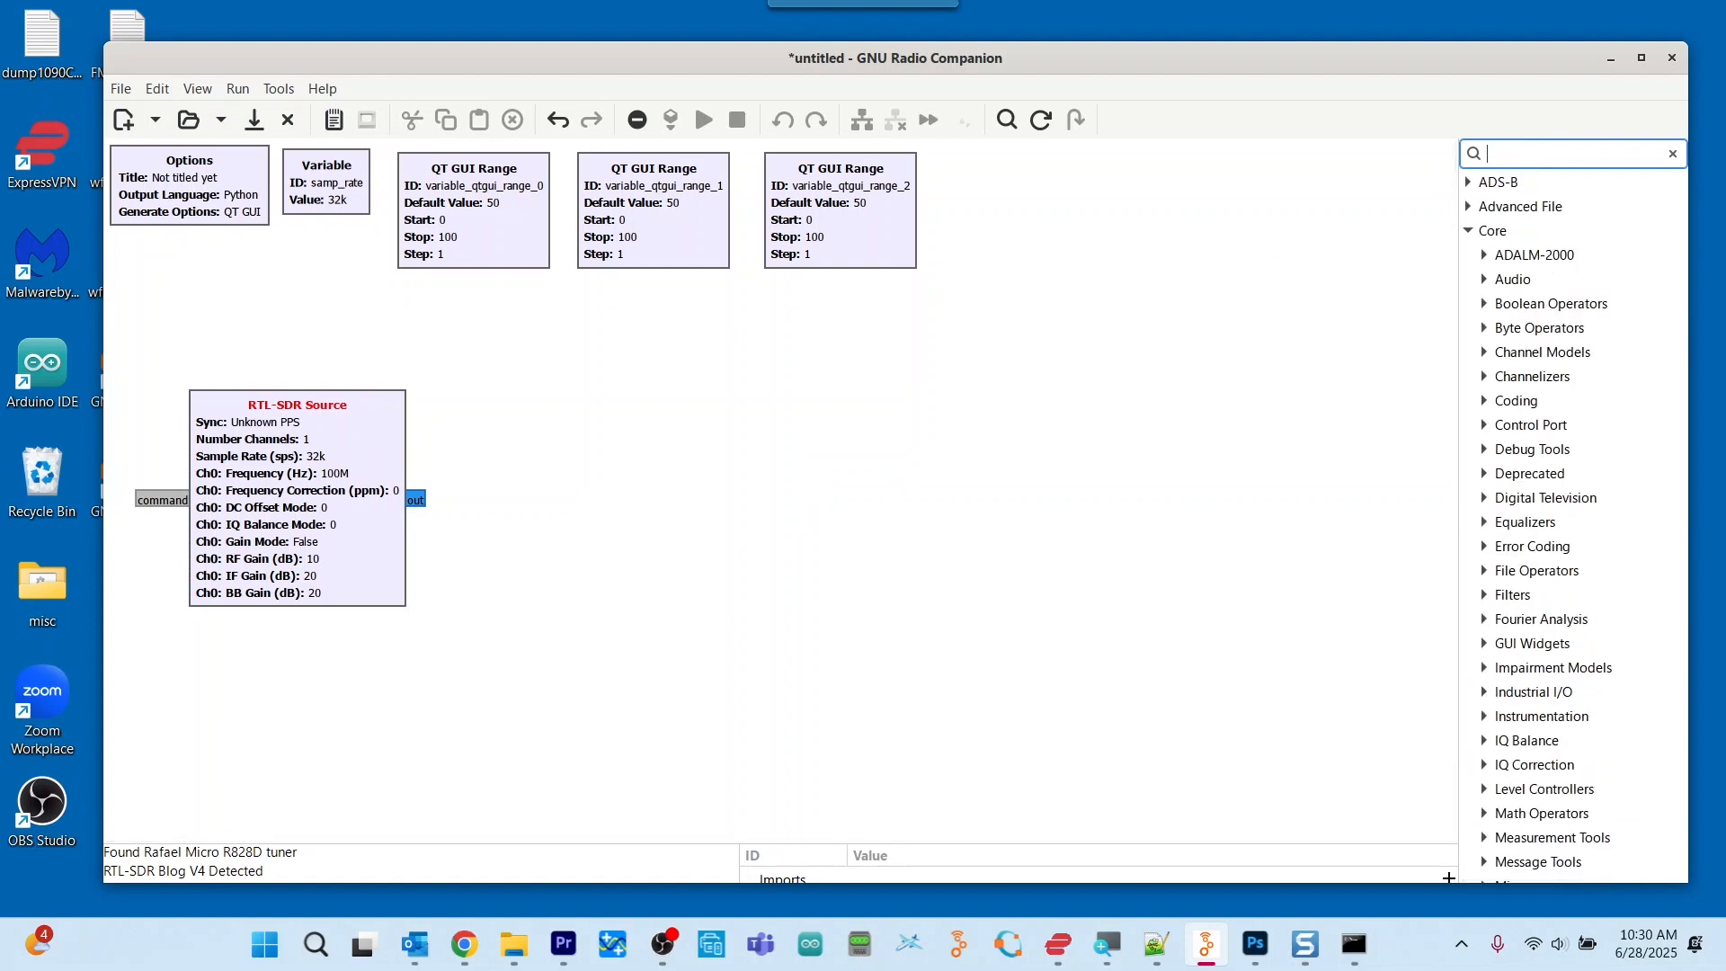
pyautogui.write('fm de')
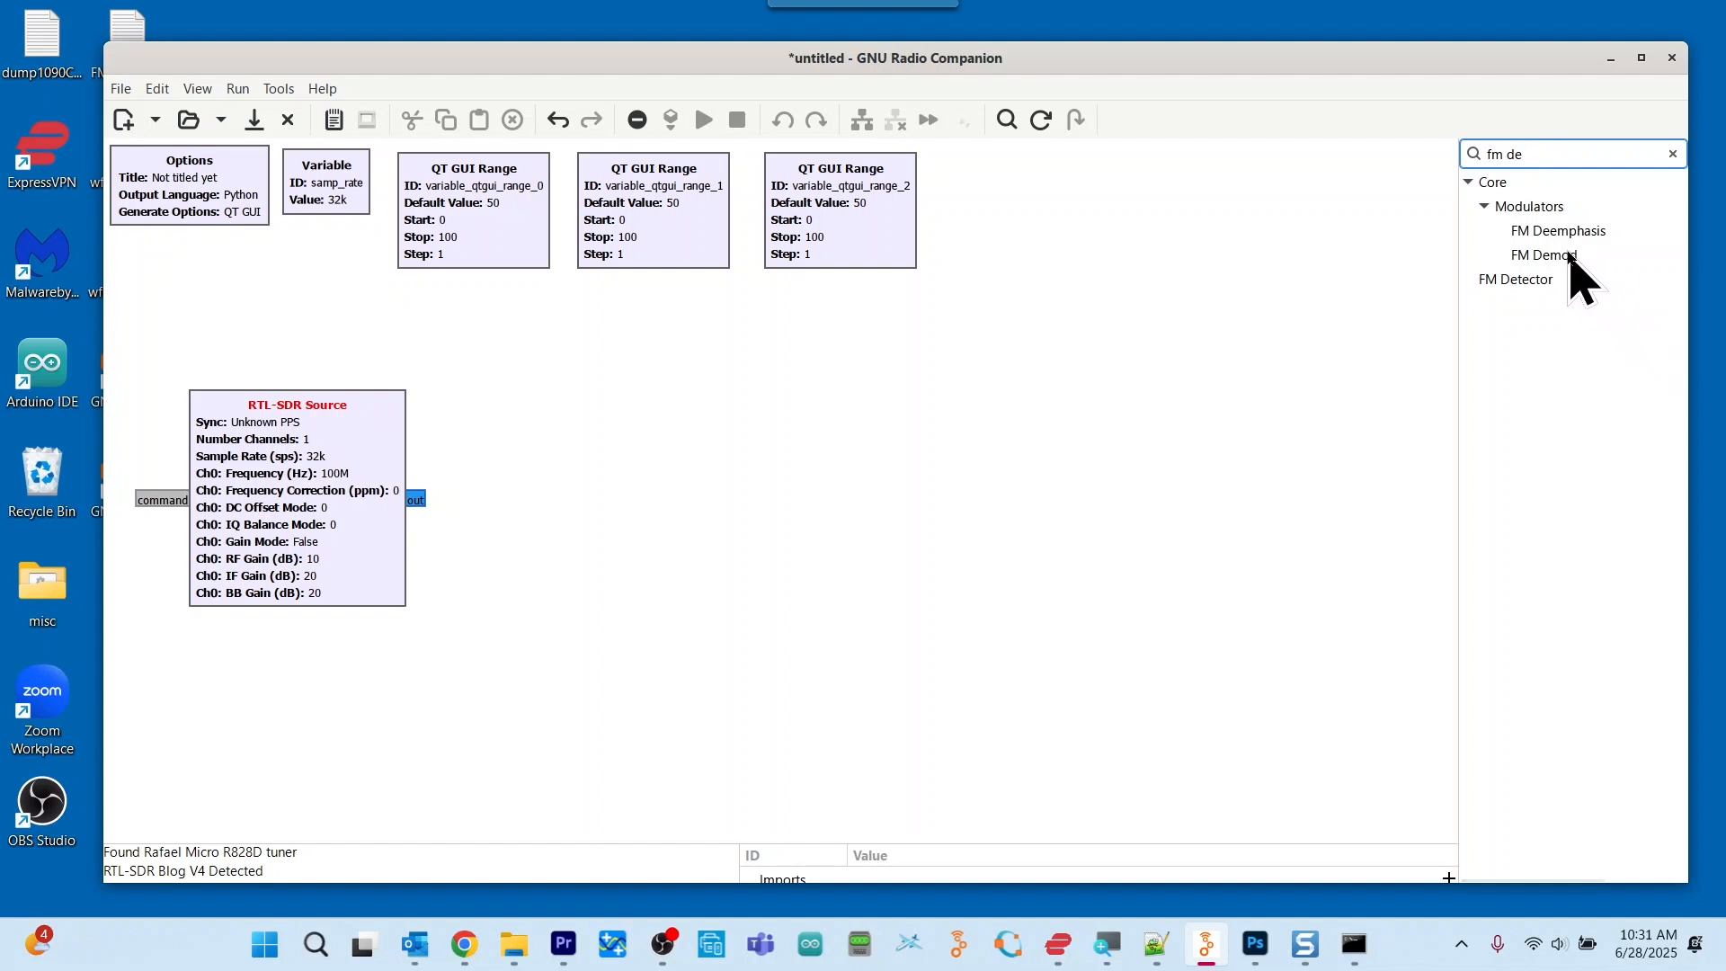
pyautogui.moveTo(1571, 255); pyautogui.dragTo(588, 466)
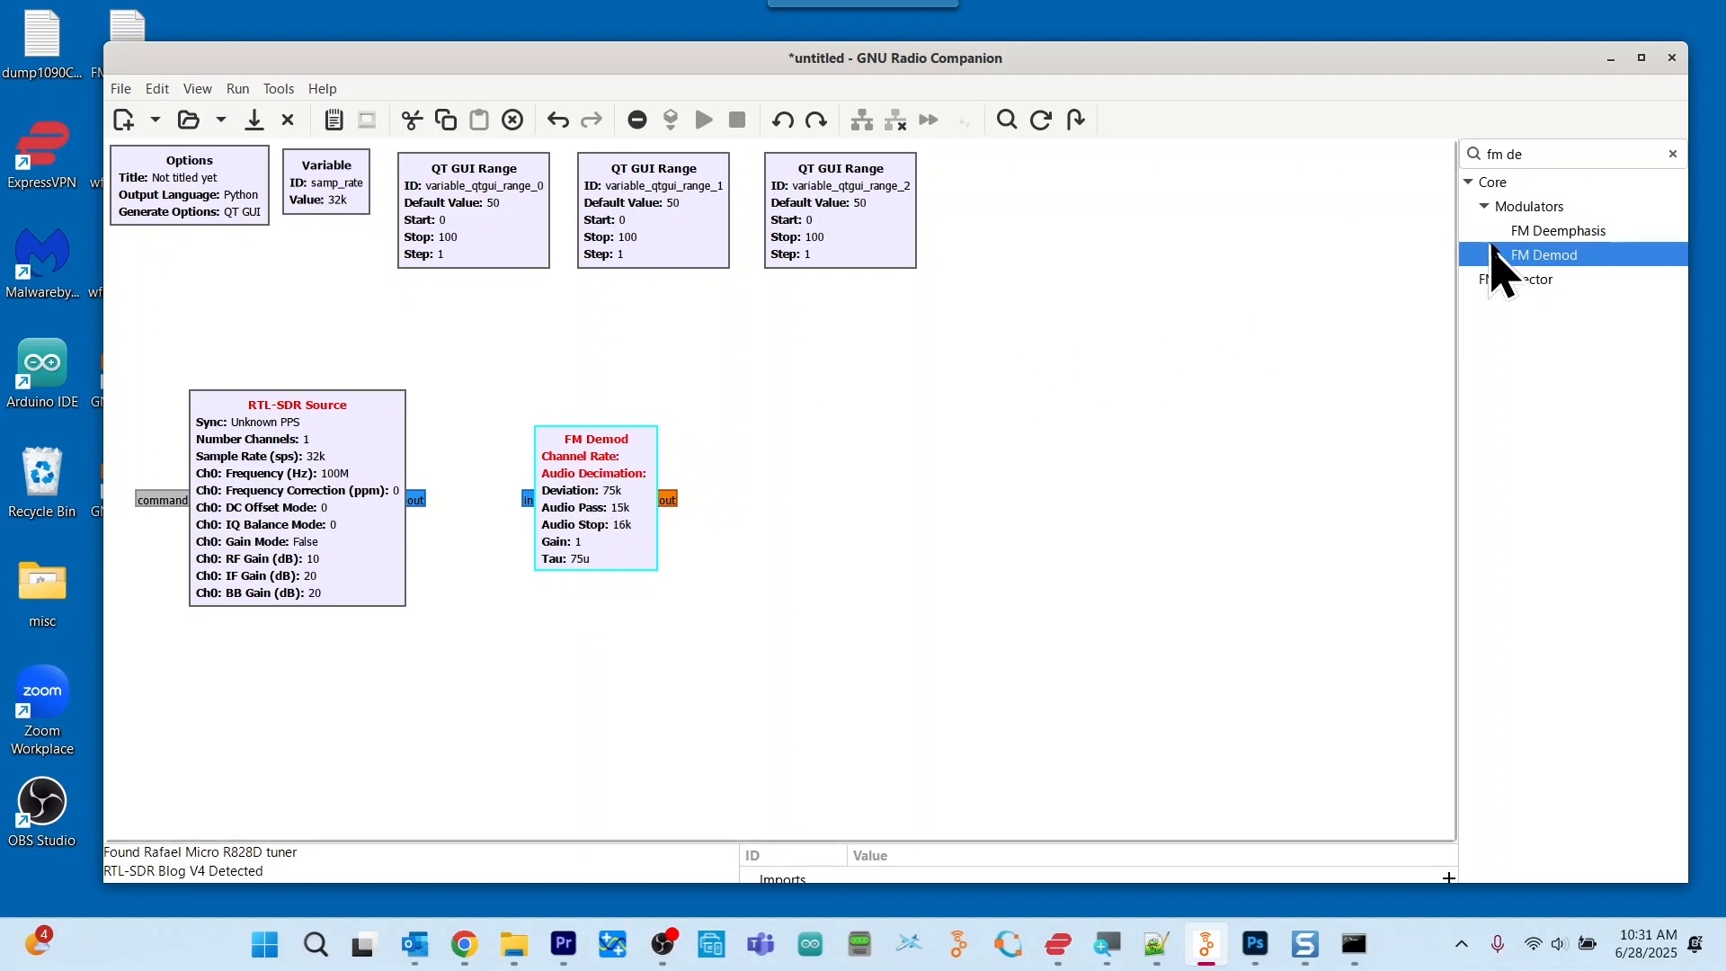
# Search the block library for "multiply" and place a Multiply Const block to the right of the FM Demod
pyautogui.click(1598, 151)
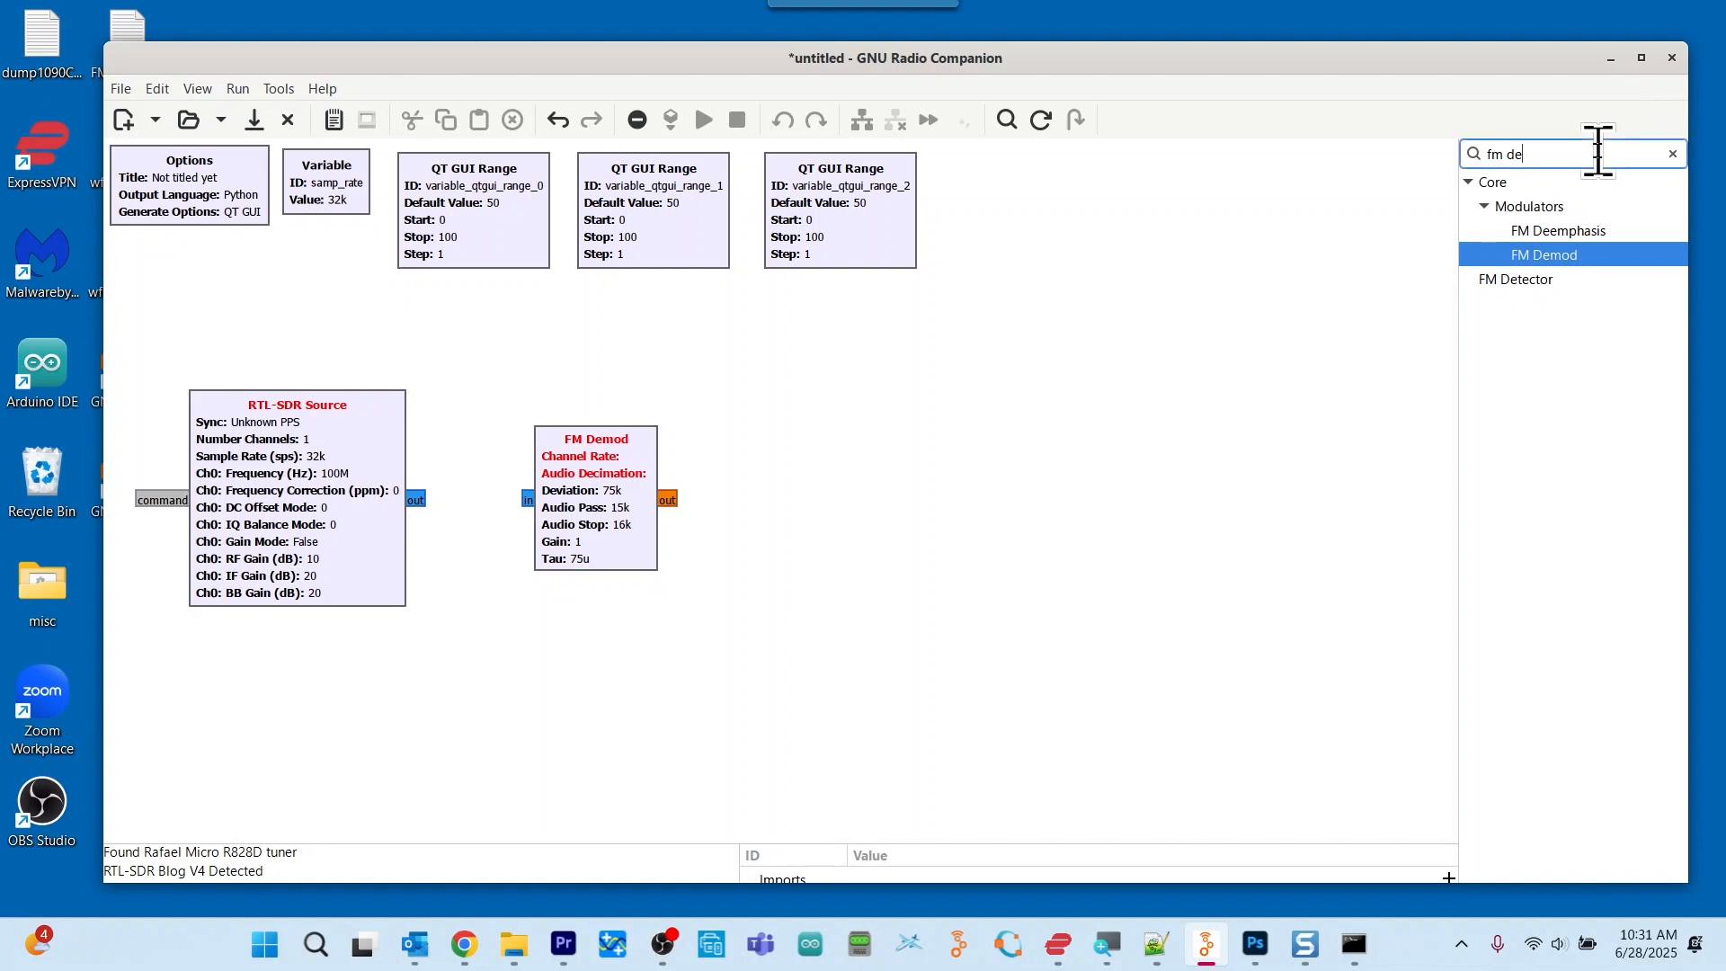
pyautogui.press('BackSpace')
pyautogui.press('BackSpace')
pyautogui.press('BackSpace')
pyautogui.press('BackSpace')
pyautogui.press('BackSpace')
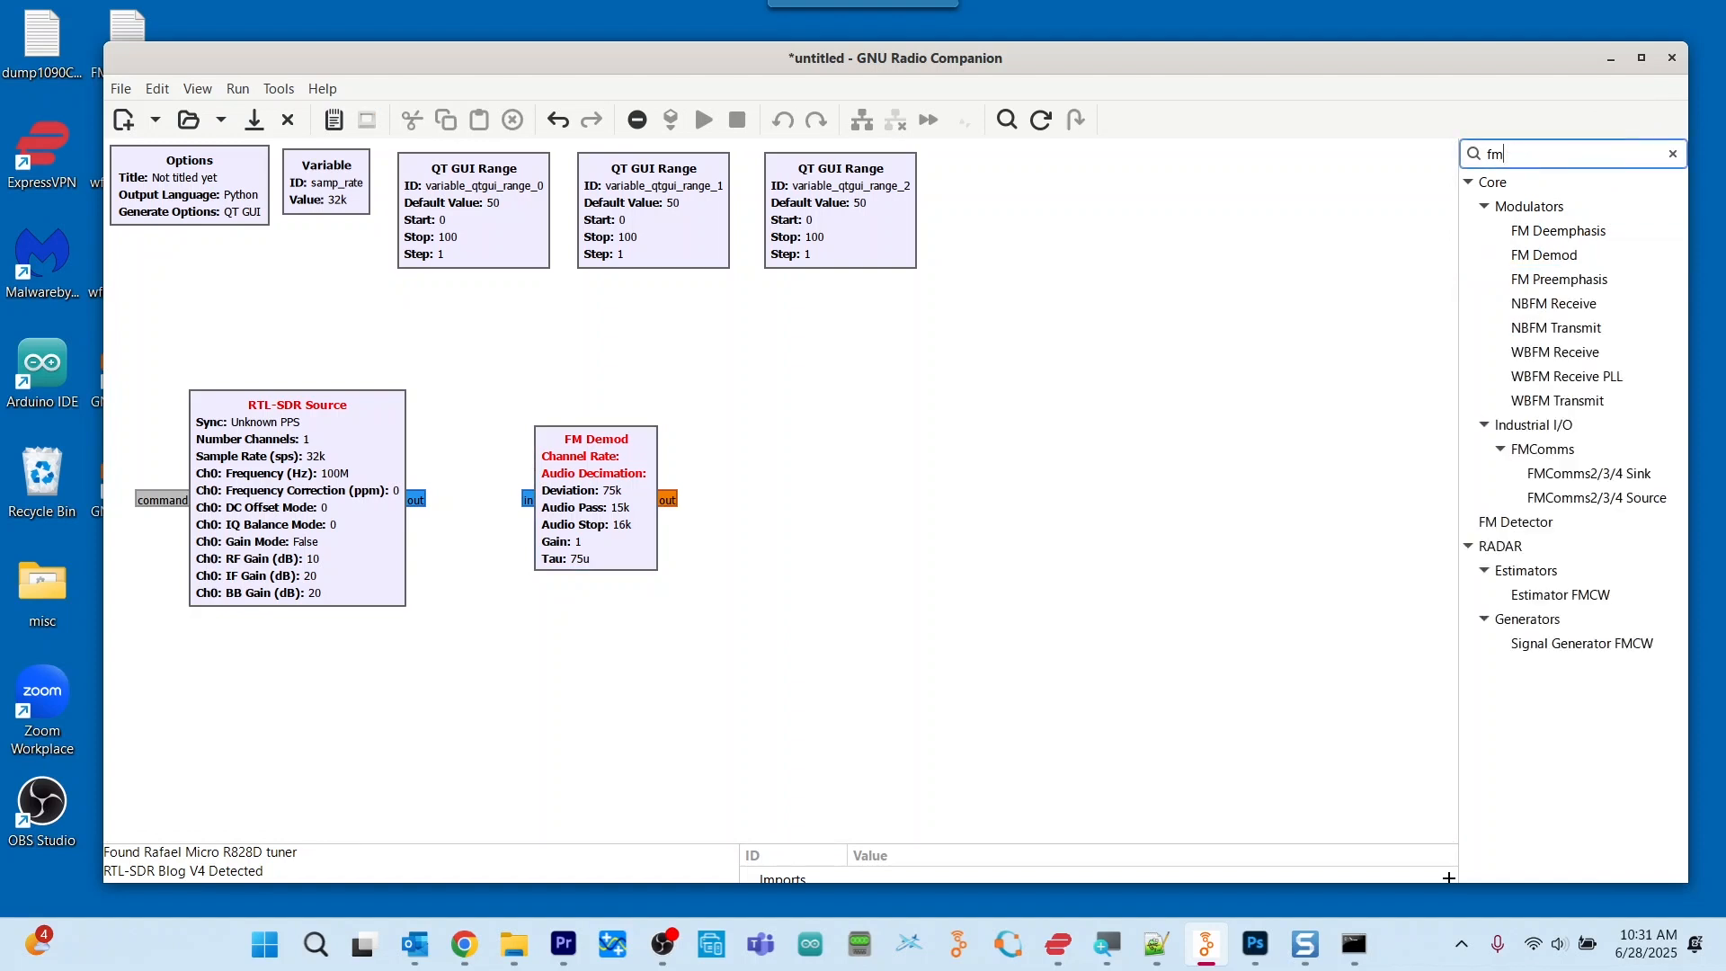
pyautogui.write('mu')
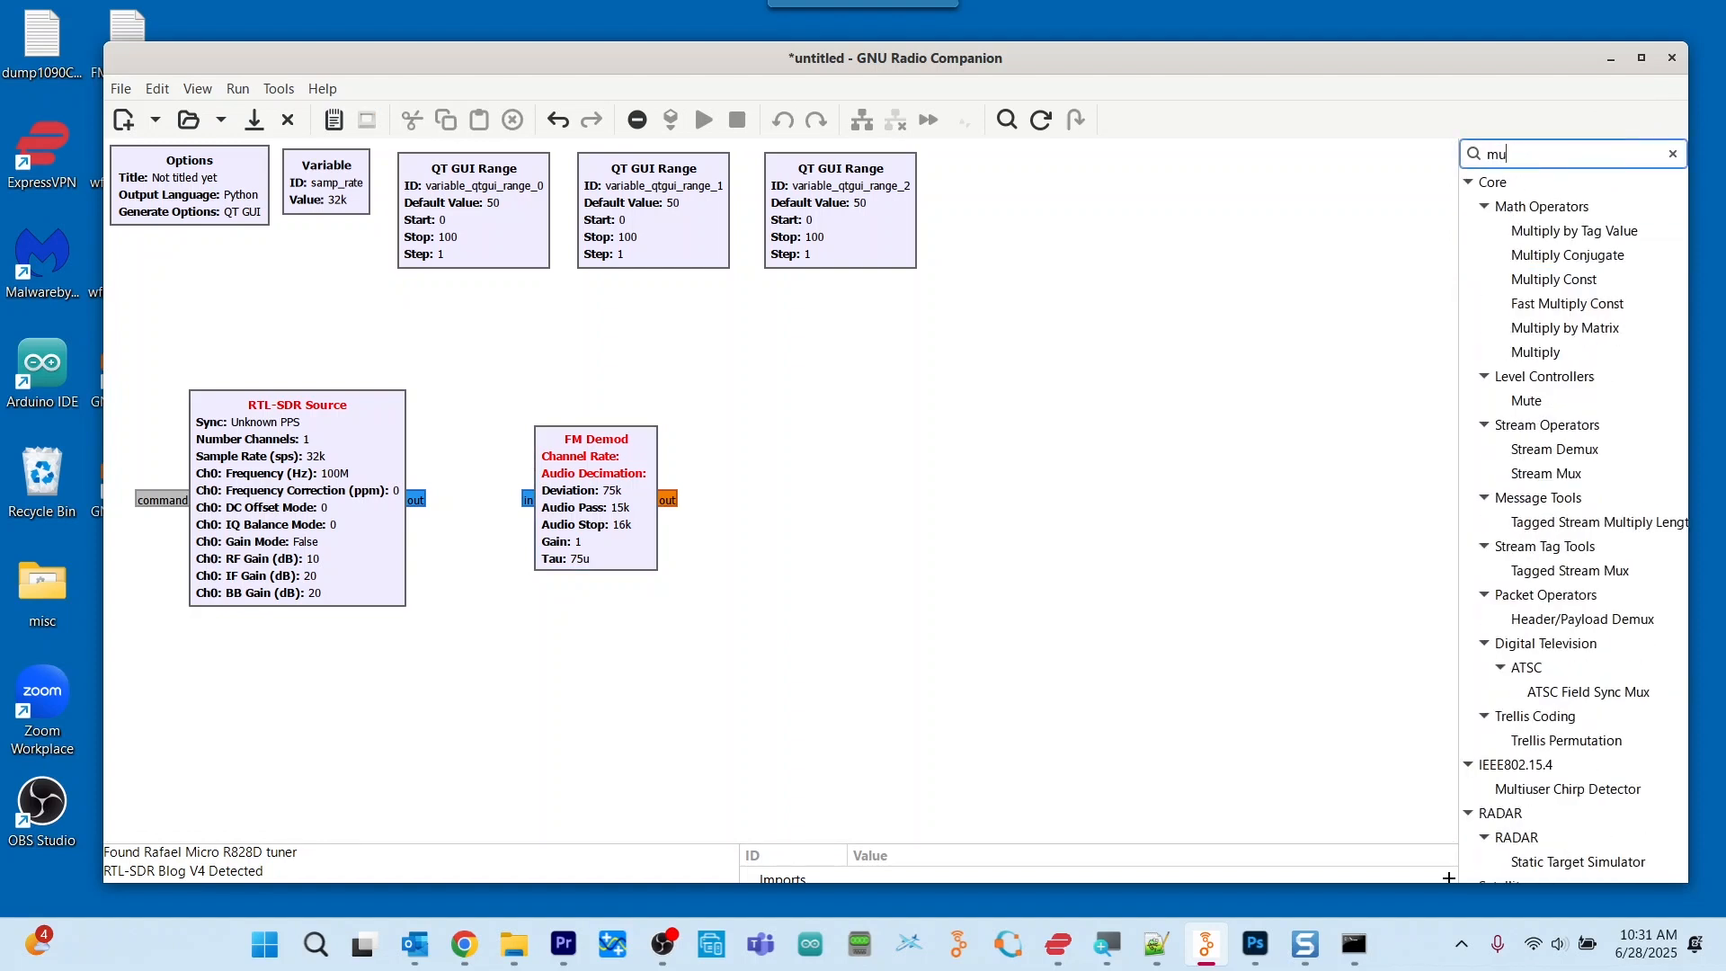
pyautogui.write('ltip')
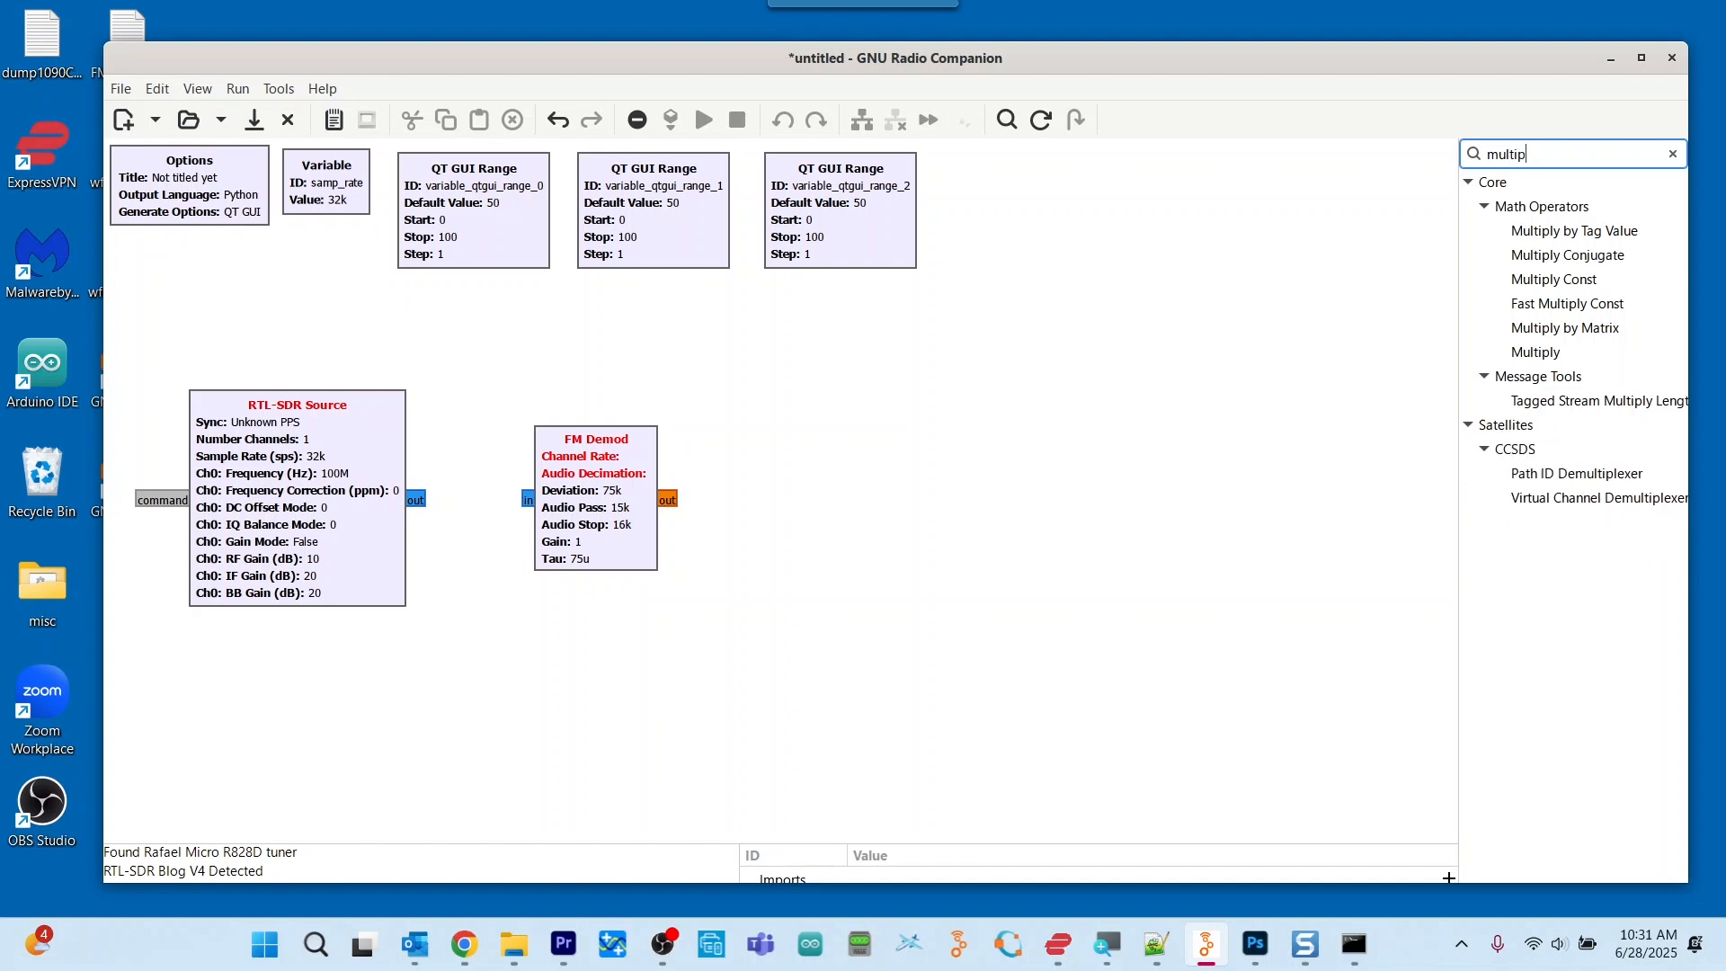
pyautogui.write('ly')
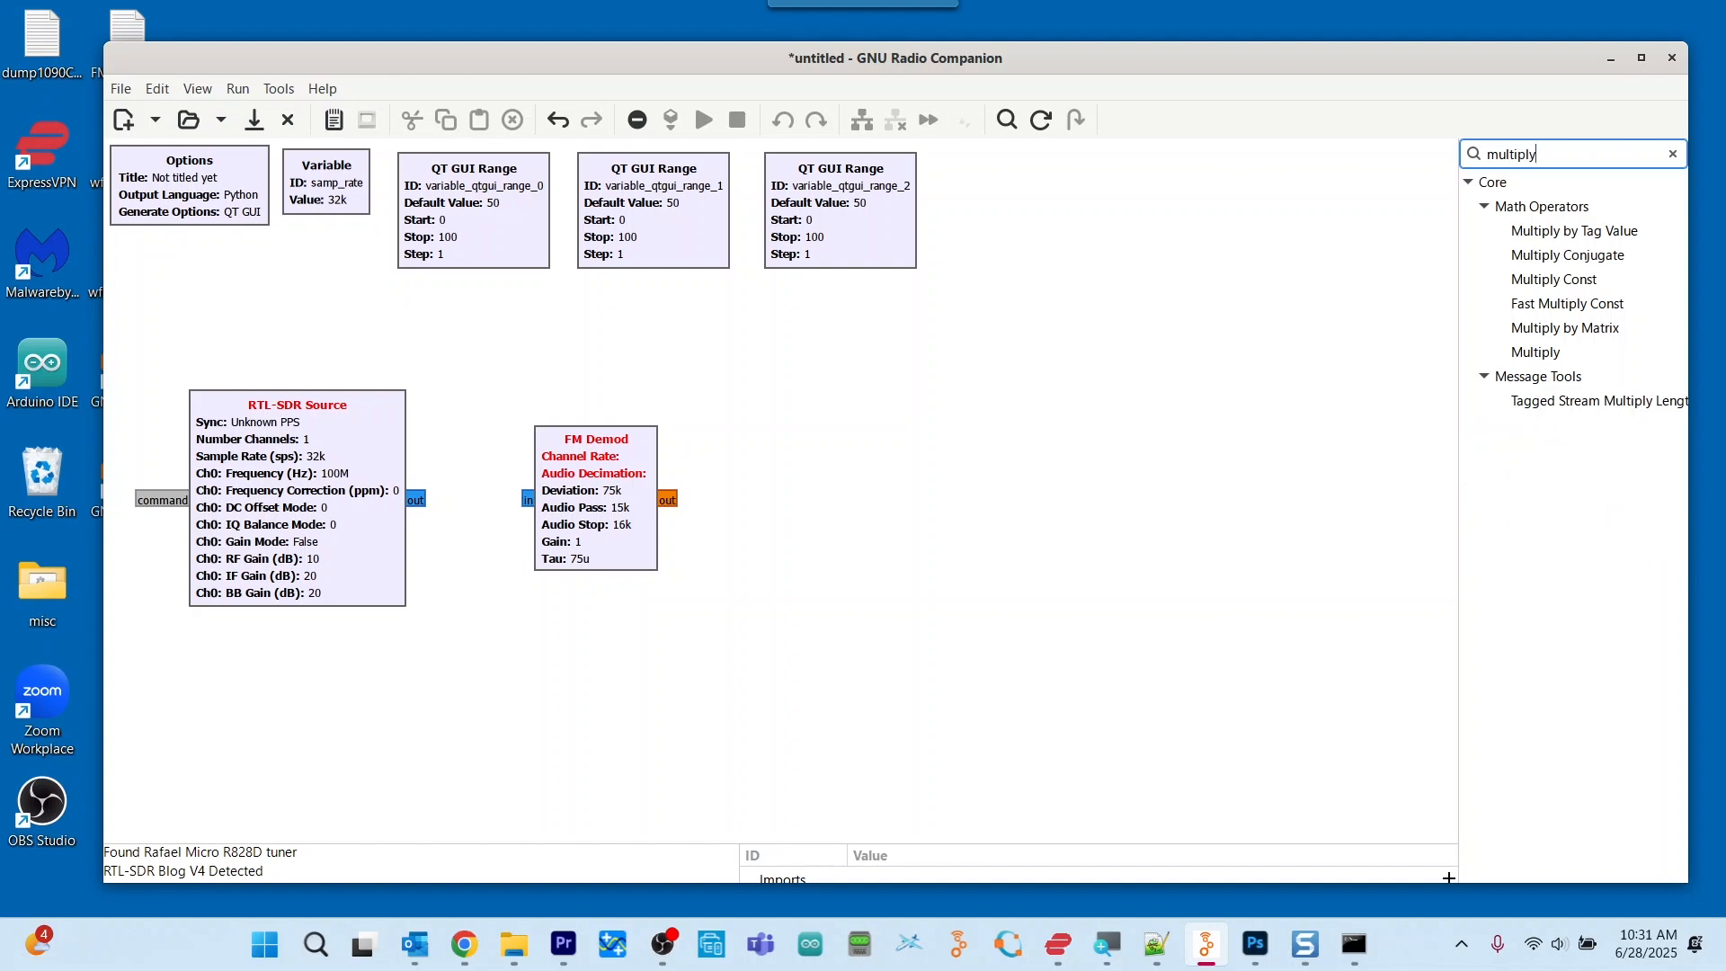
pyautogui.click(1585, 281)
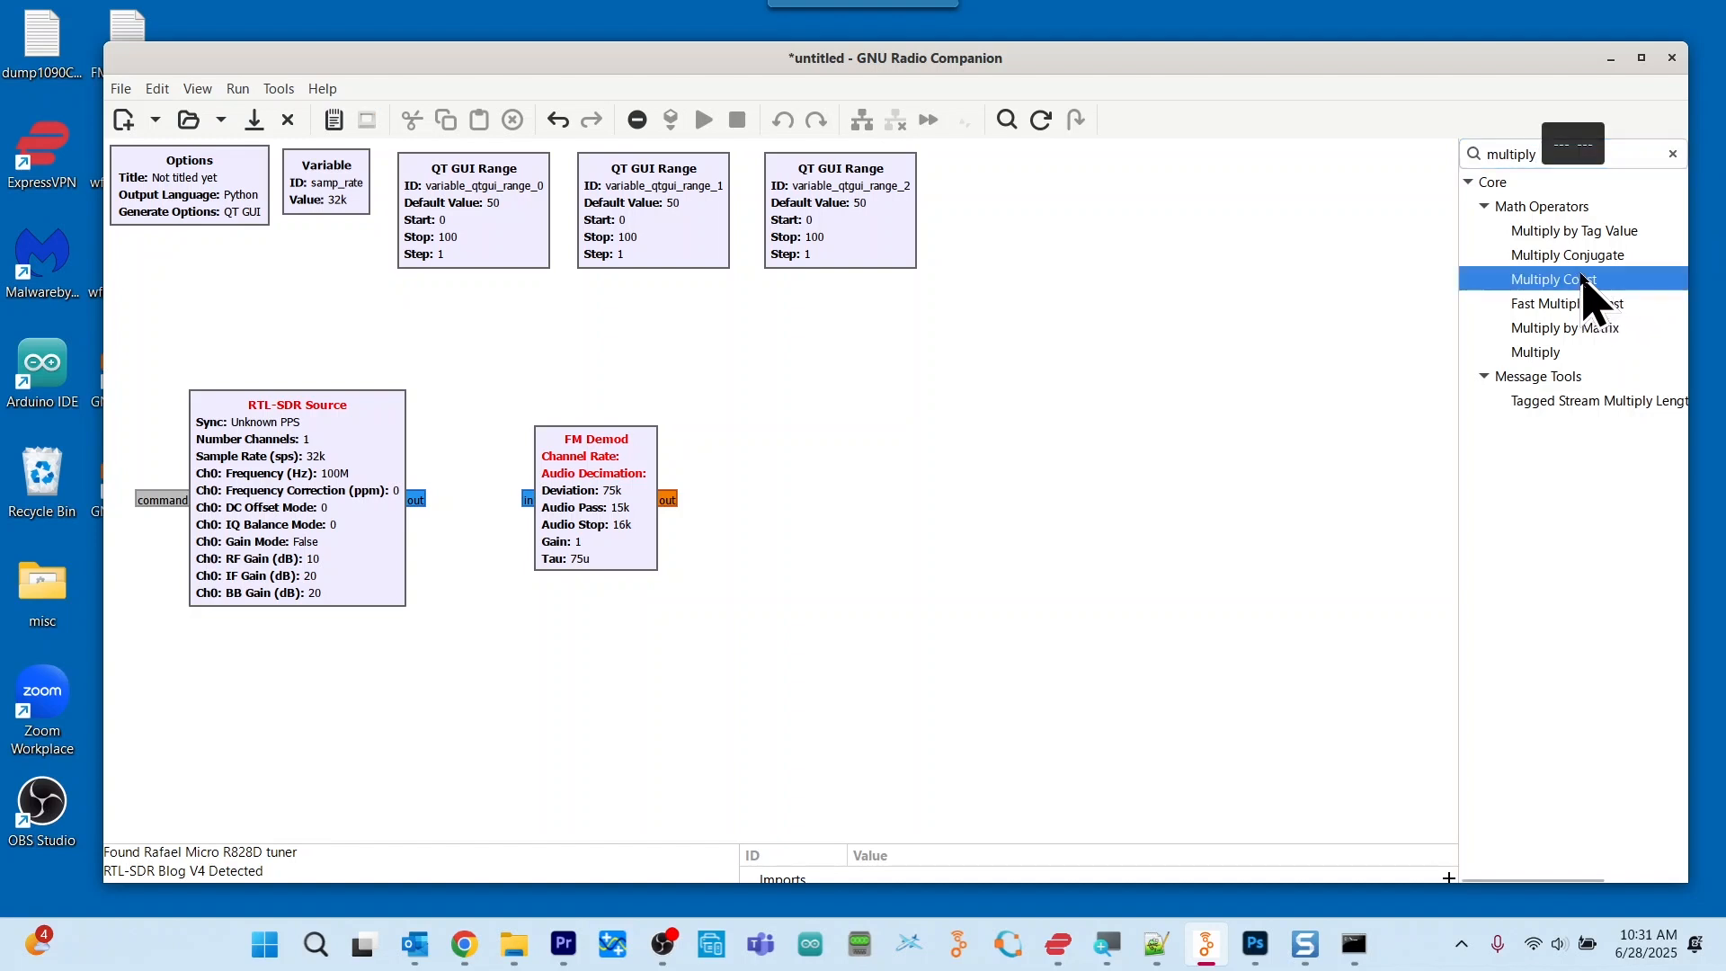
pyautogui.moveTo(1585, 281); pyautogui.dragTo(879, 497)
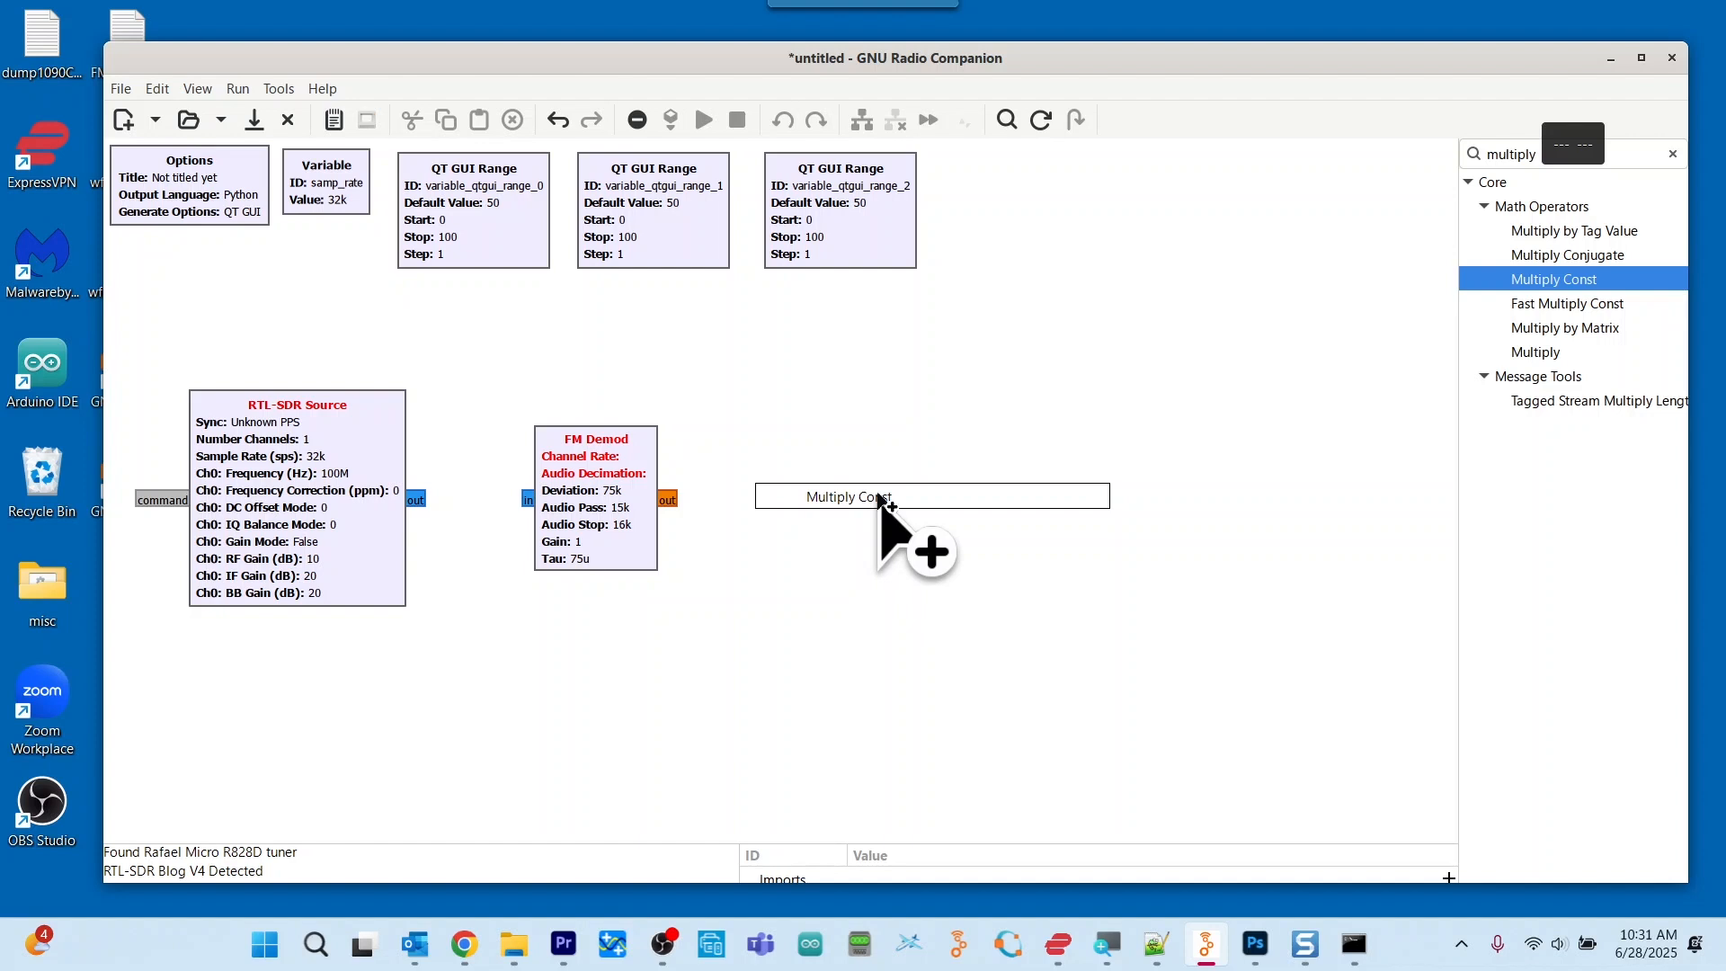
pyautogui.moveTo(879, 497); pyautogui.dragTo(880, 497)
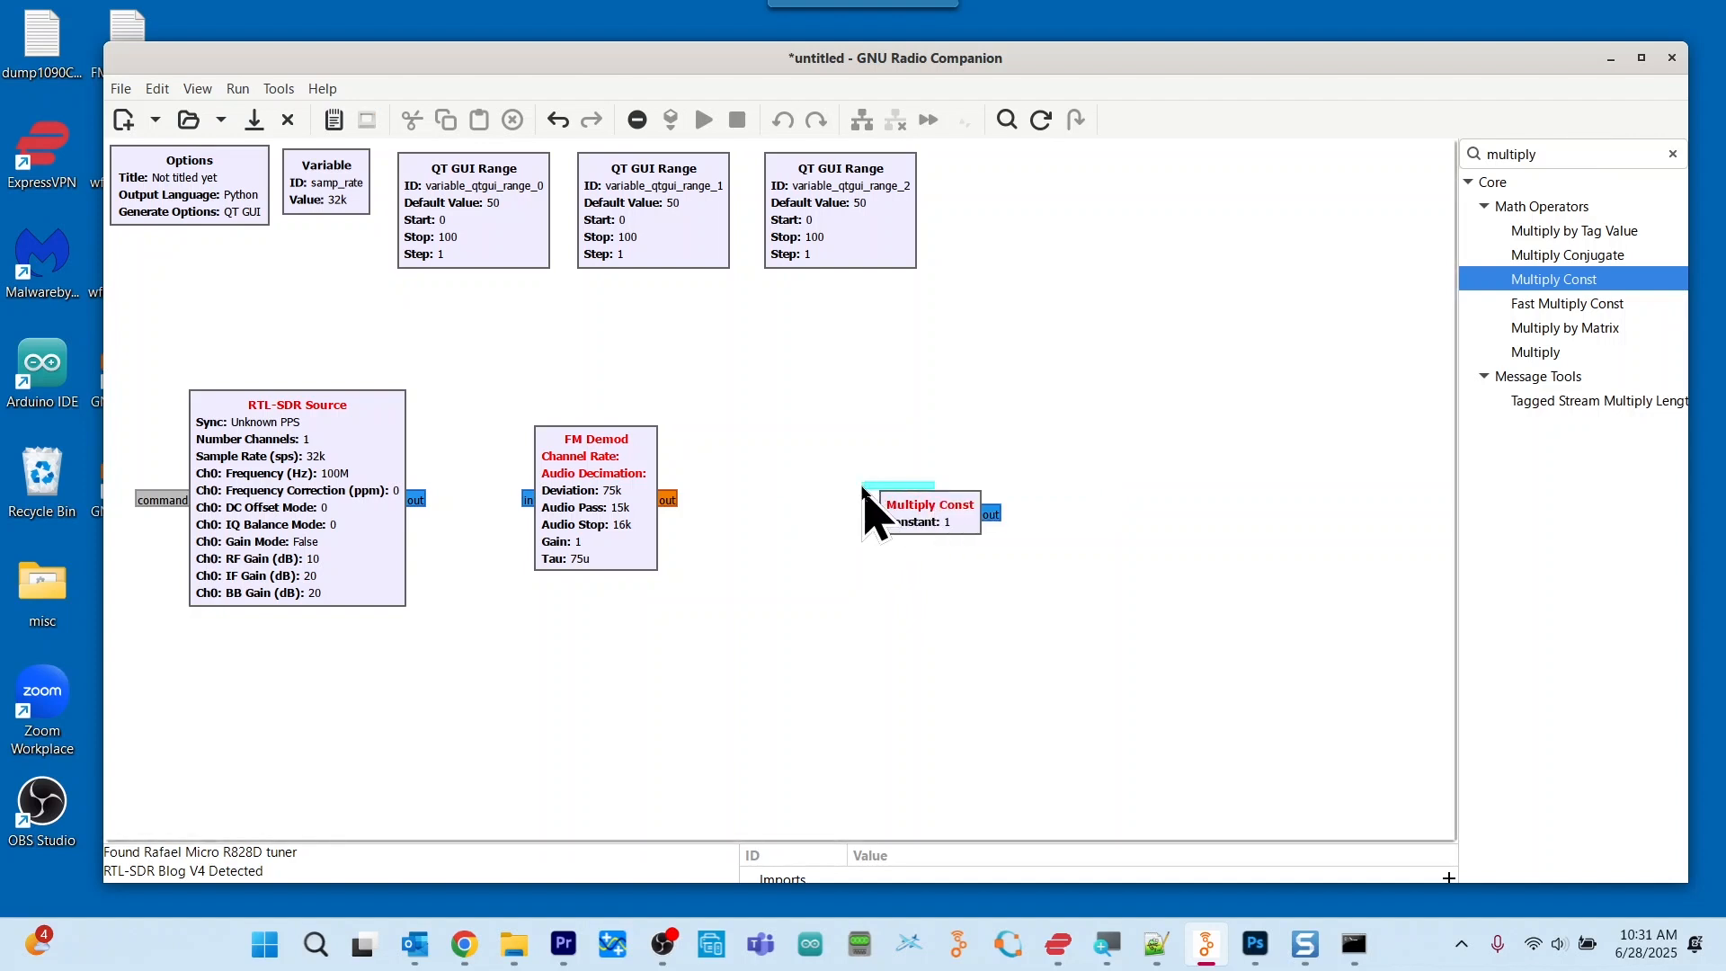
pyautogui.moveTo(960, 521); pyautogui.dragTo(852, 503)
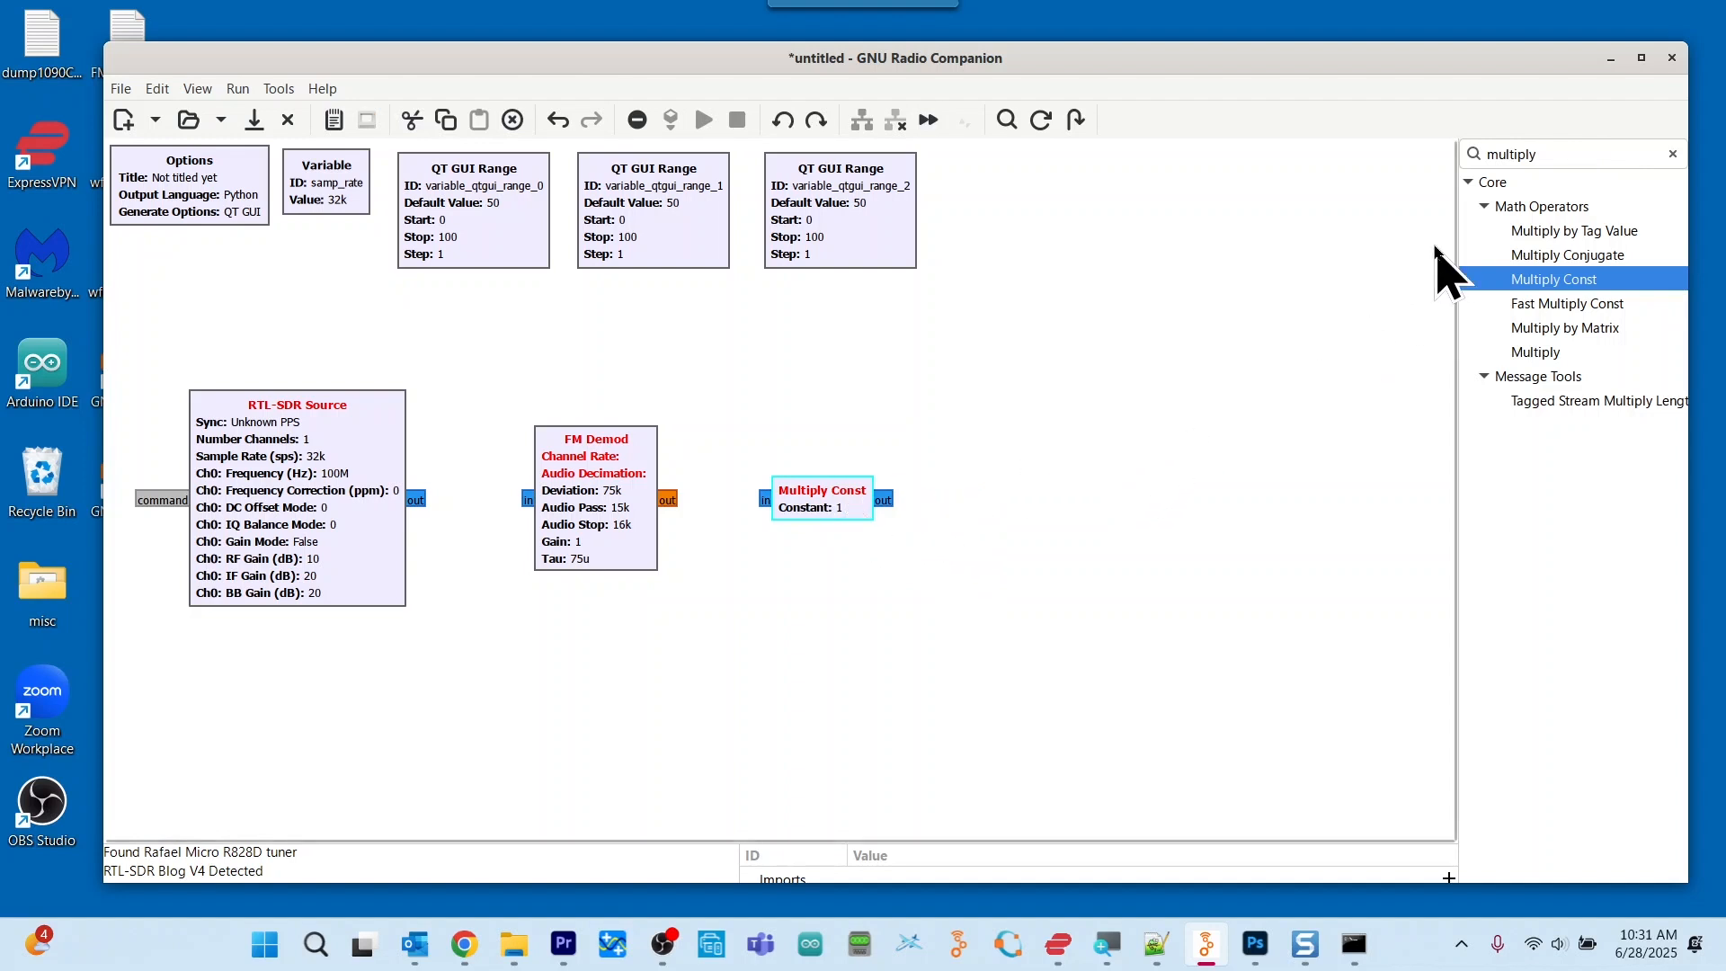
# Search the block library for "aud" and place an Audio Sink block to the right of the Multiply Const
pyautogui.click(1571, 162)
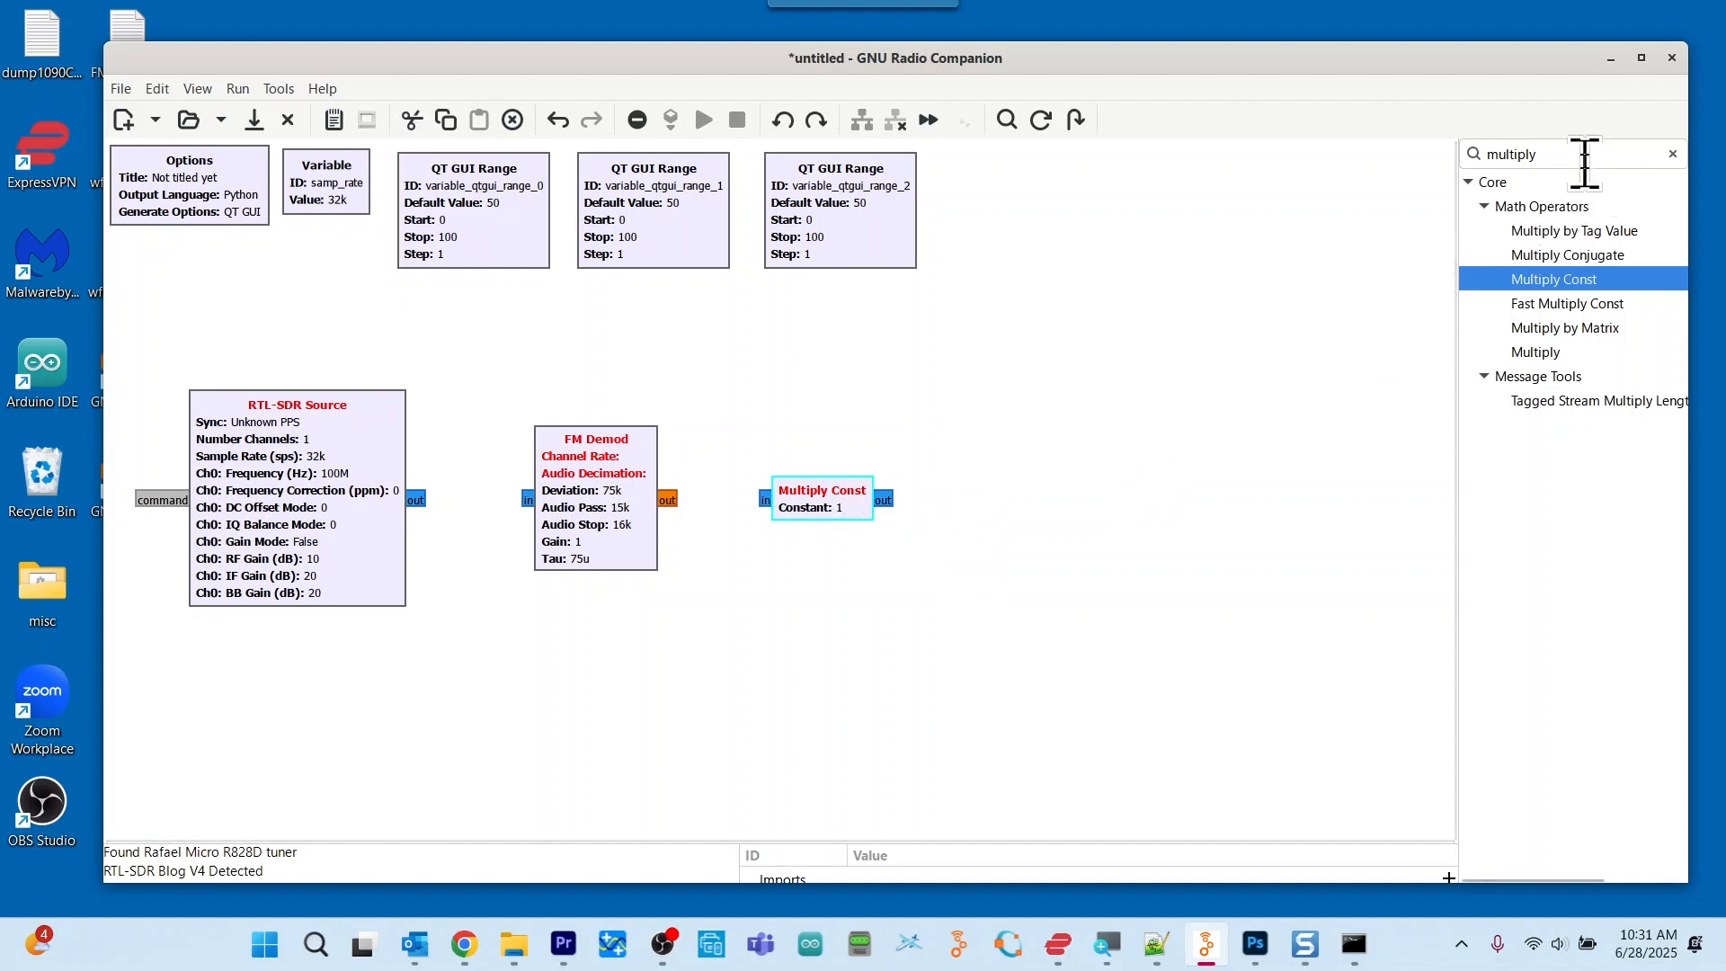
pyautogui.press('BackSpace')
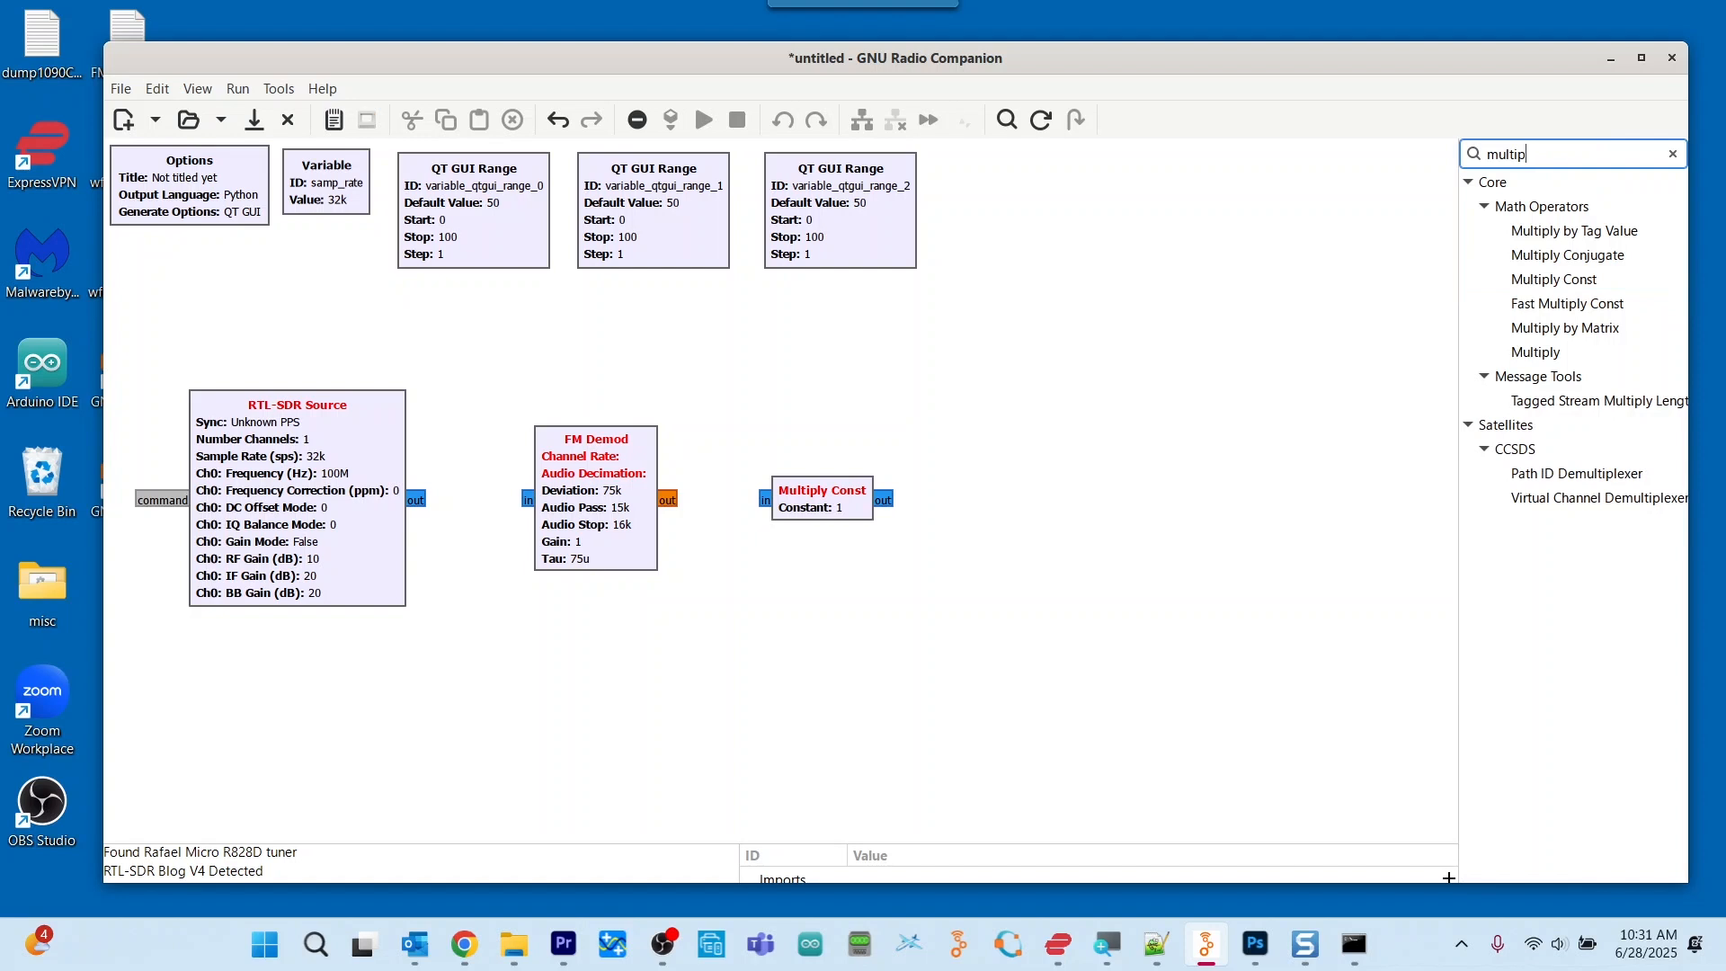
pyautogui.press('BackSpace')
pyautogui.press('BackSpace')
pyautogui.press('BackSpace')
pyautogui.press('BackSpace')
pyautogui.press('BackSpace')
pyautogui.press('BackSpace')
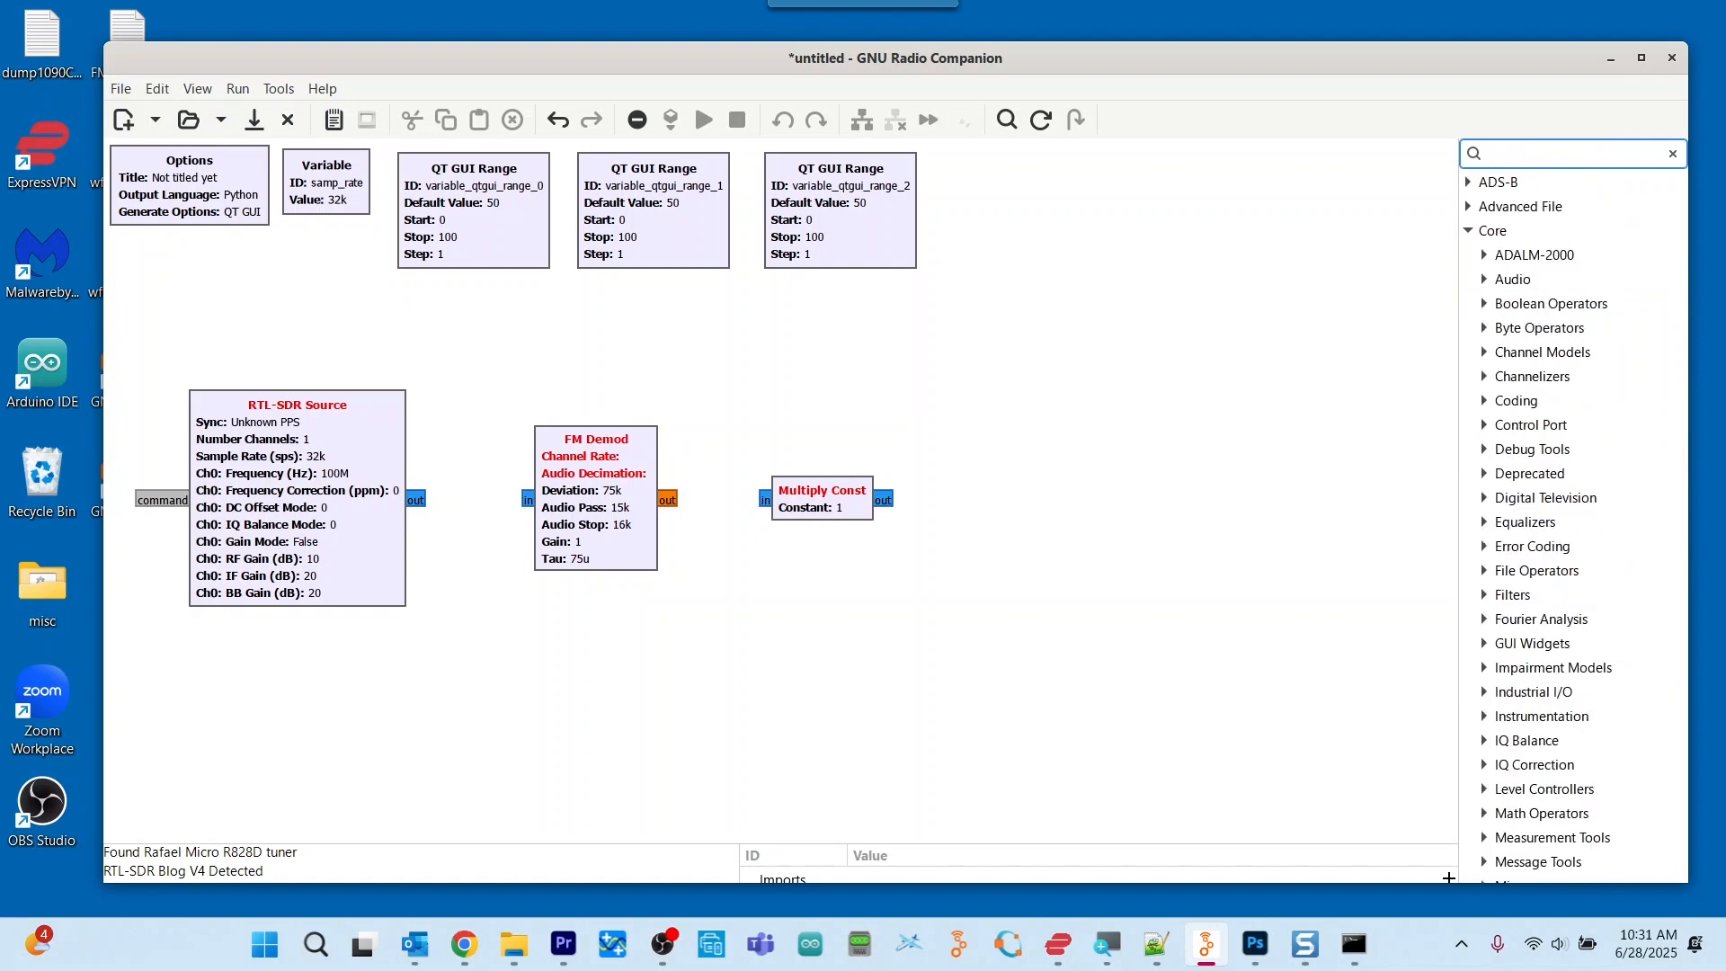
pyautogui.write('aud')
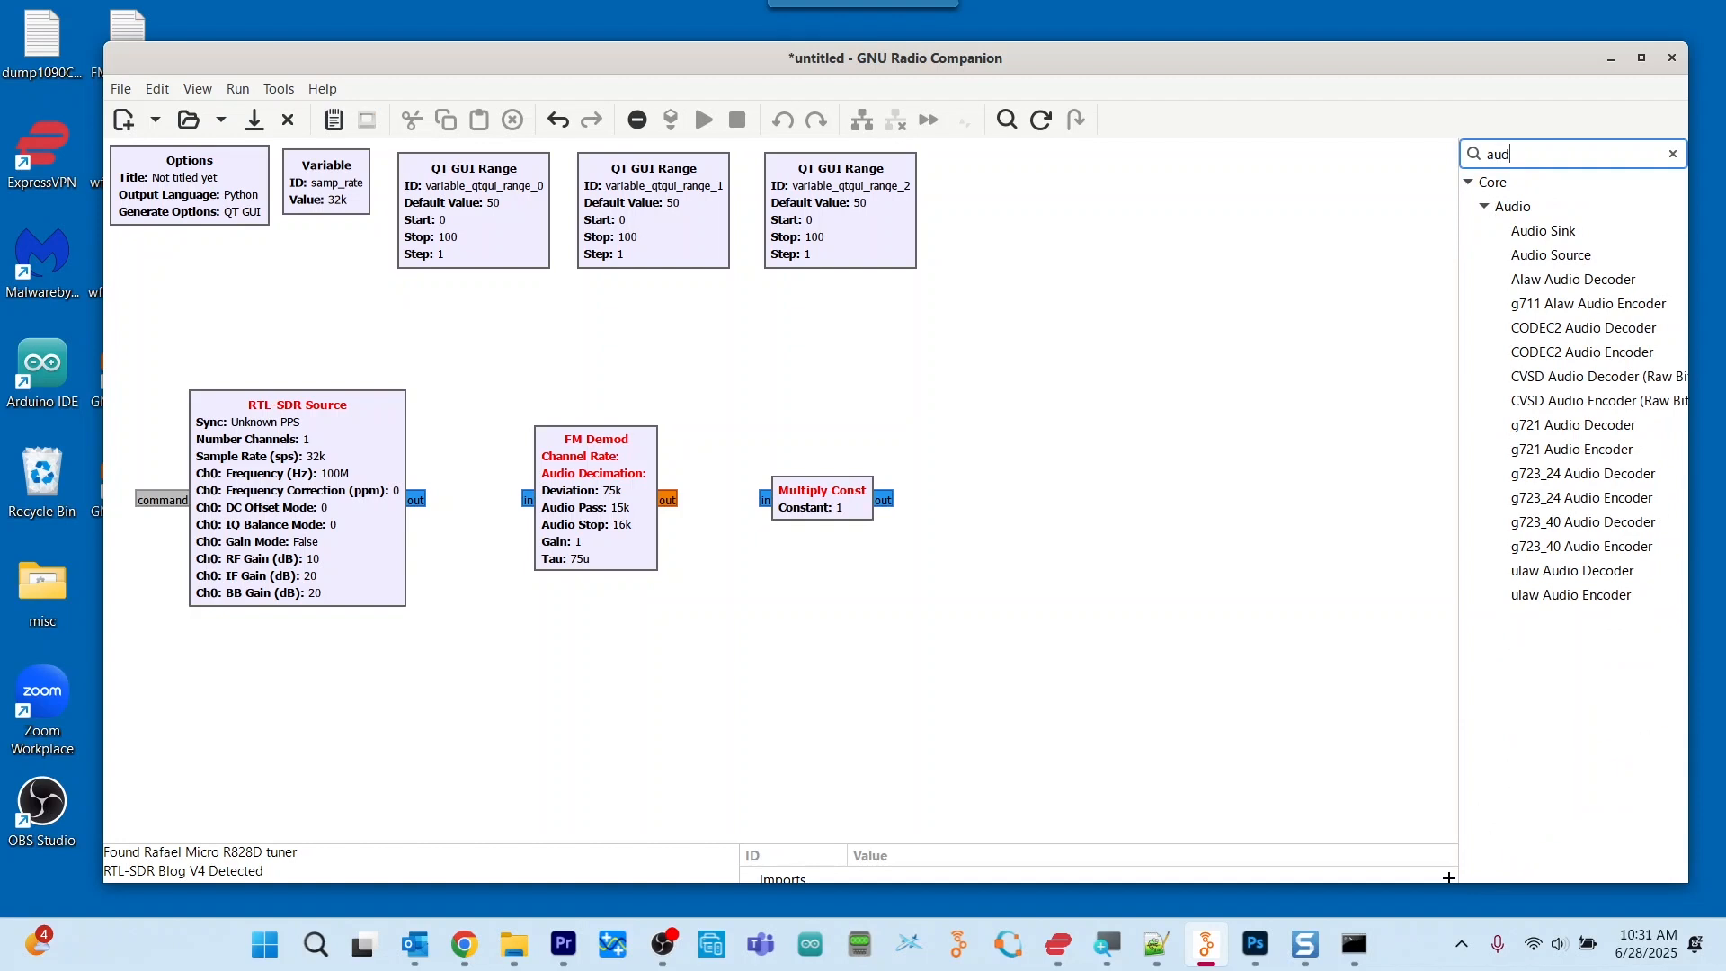
pyautogui.click(1569, 233)
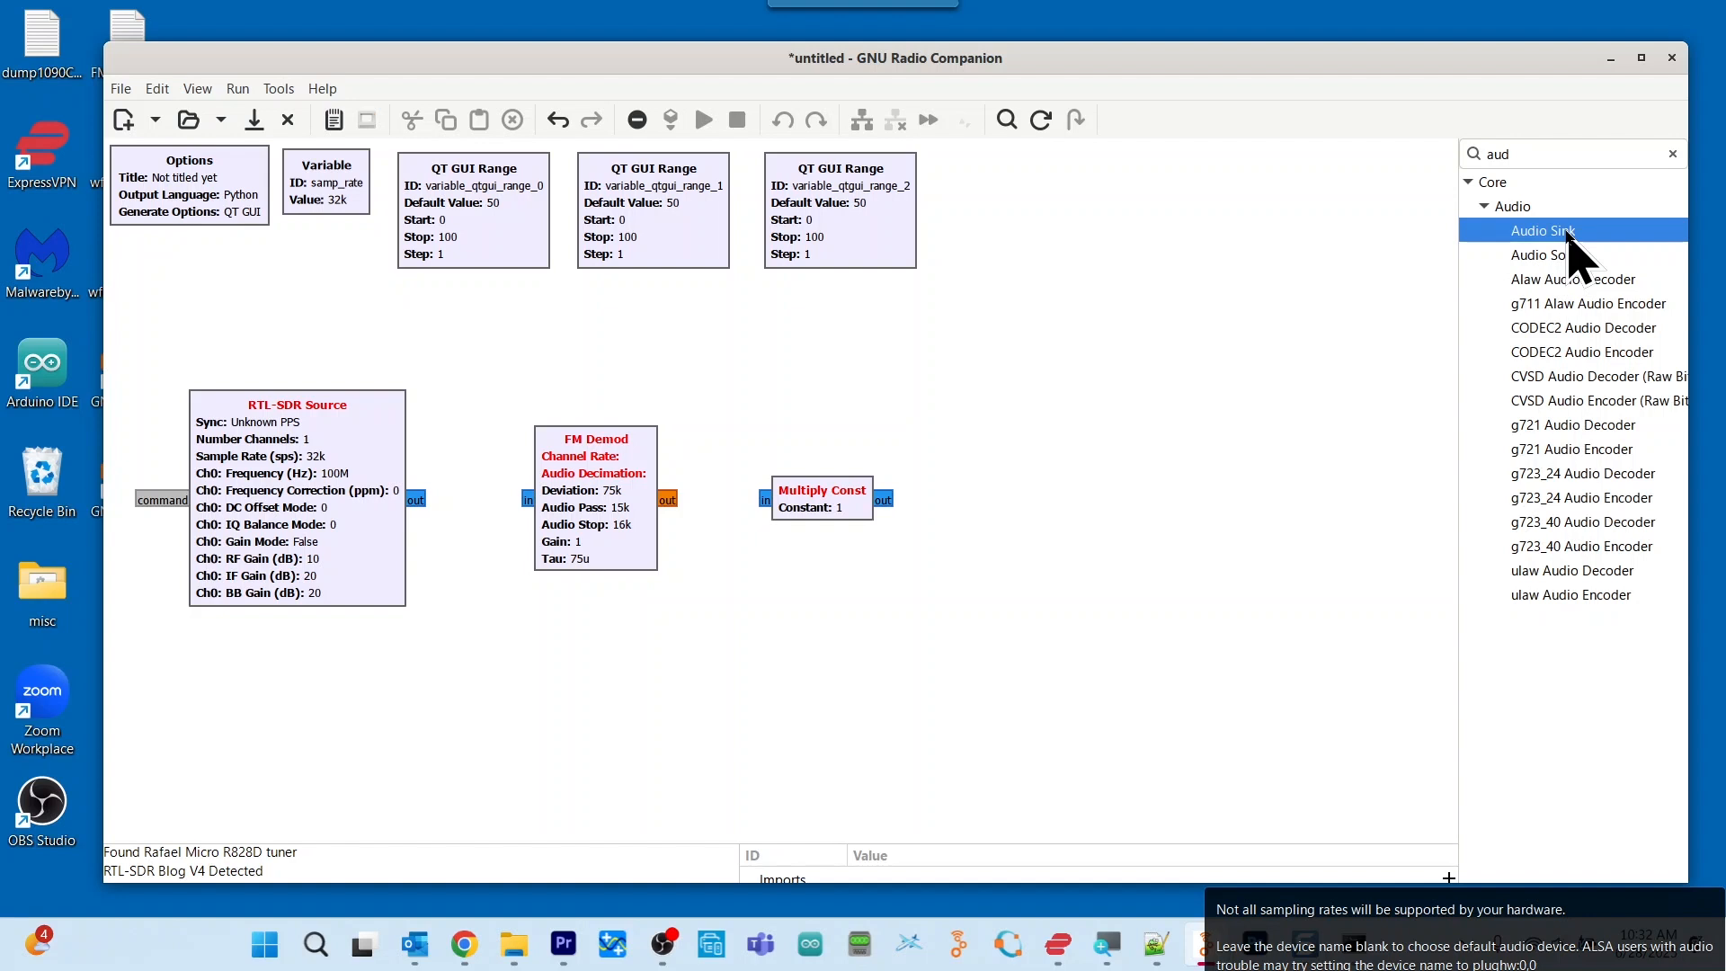
pyautogui.moveTo(1569, 233); pyautogui.dragTo(1110, 501)
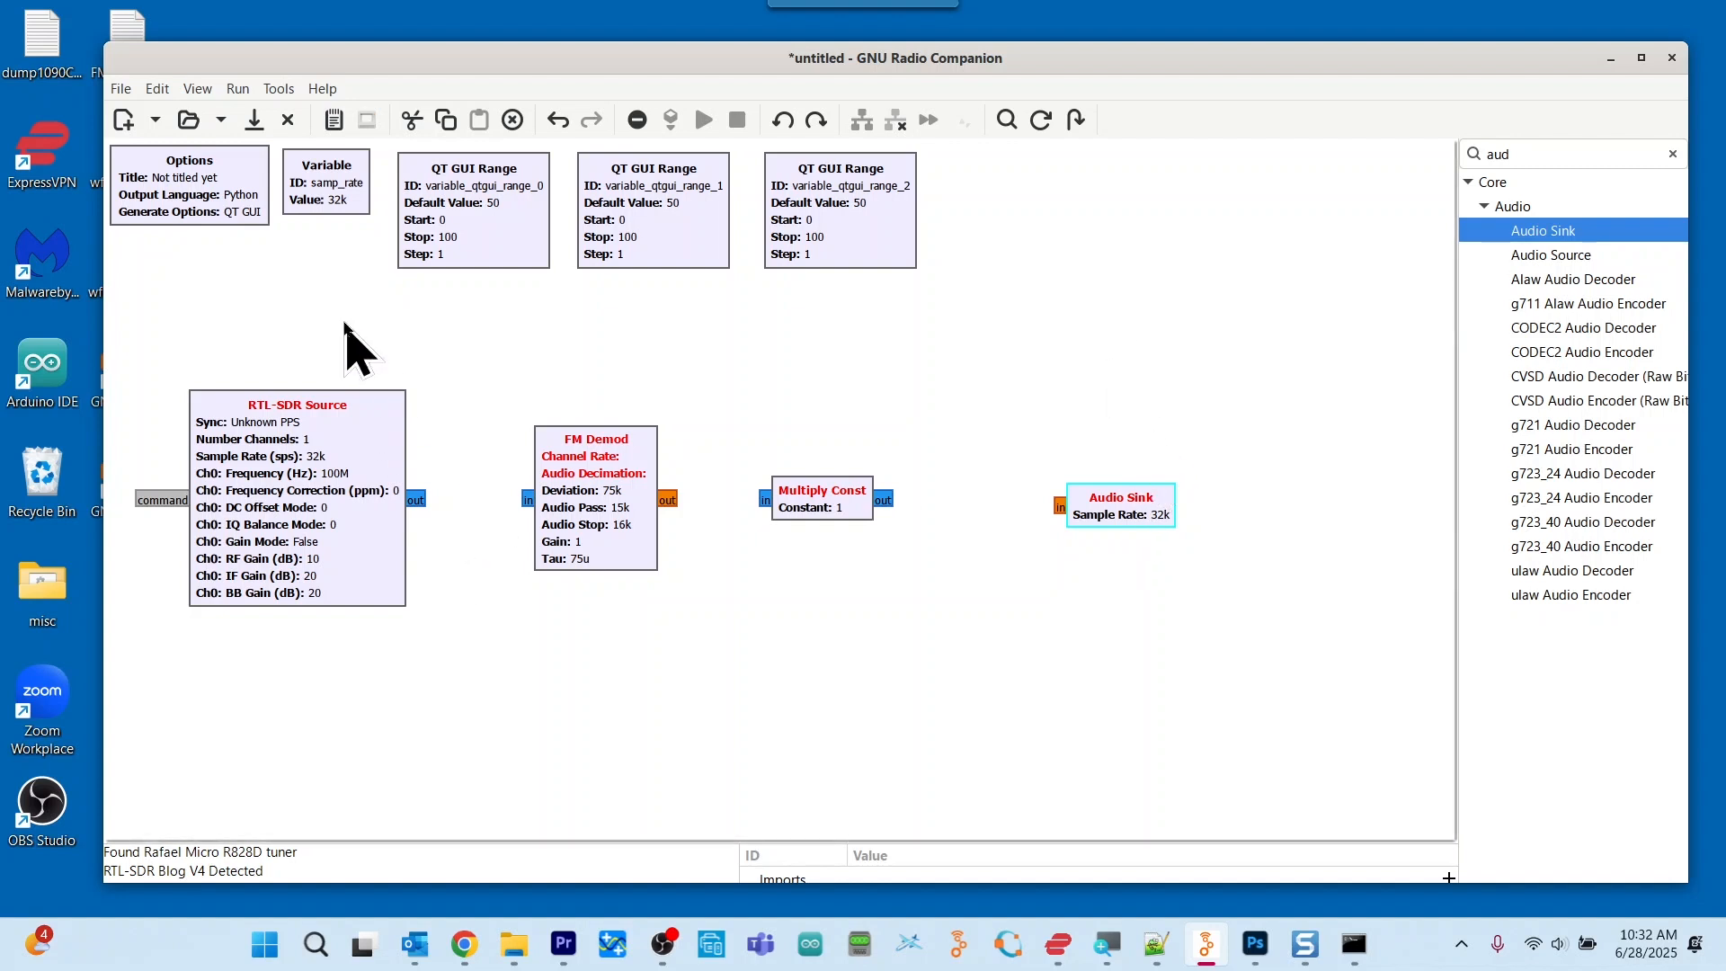
# Open the Options block's properties and set the flowgraph title to "Simple Mono FM Receiver"
pyautogui.doubleClick(223, 209)
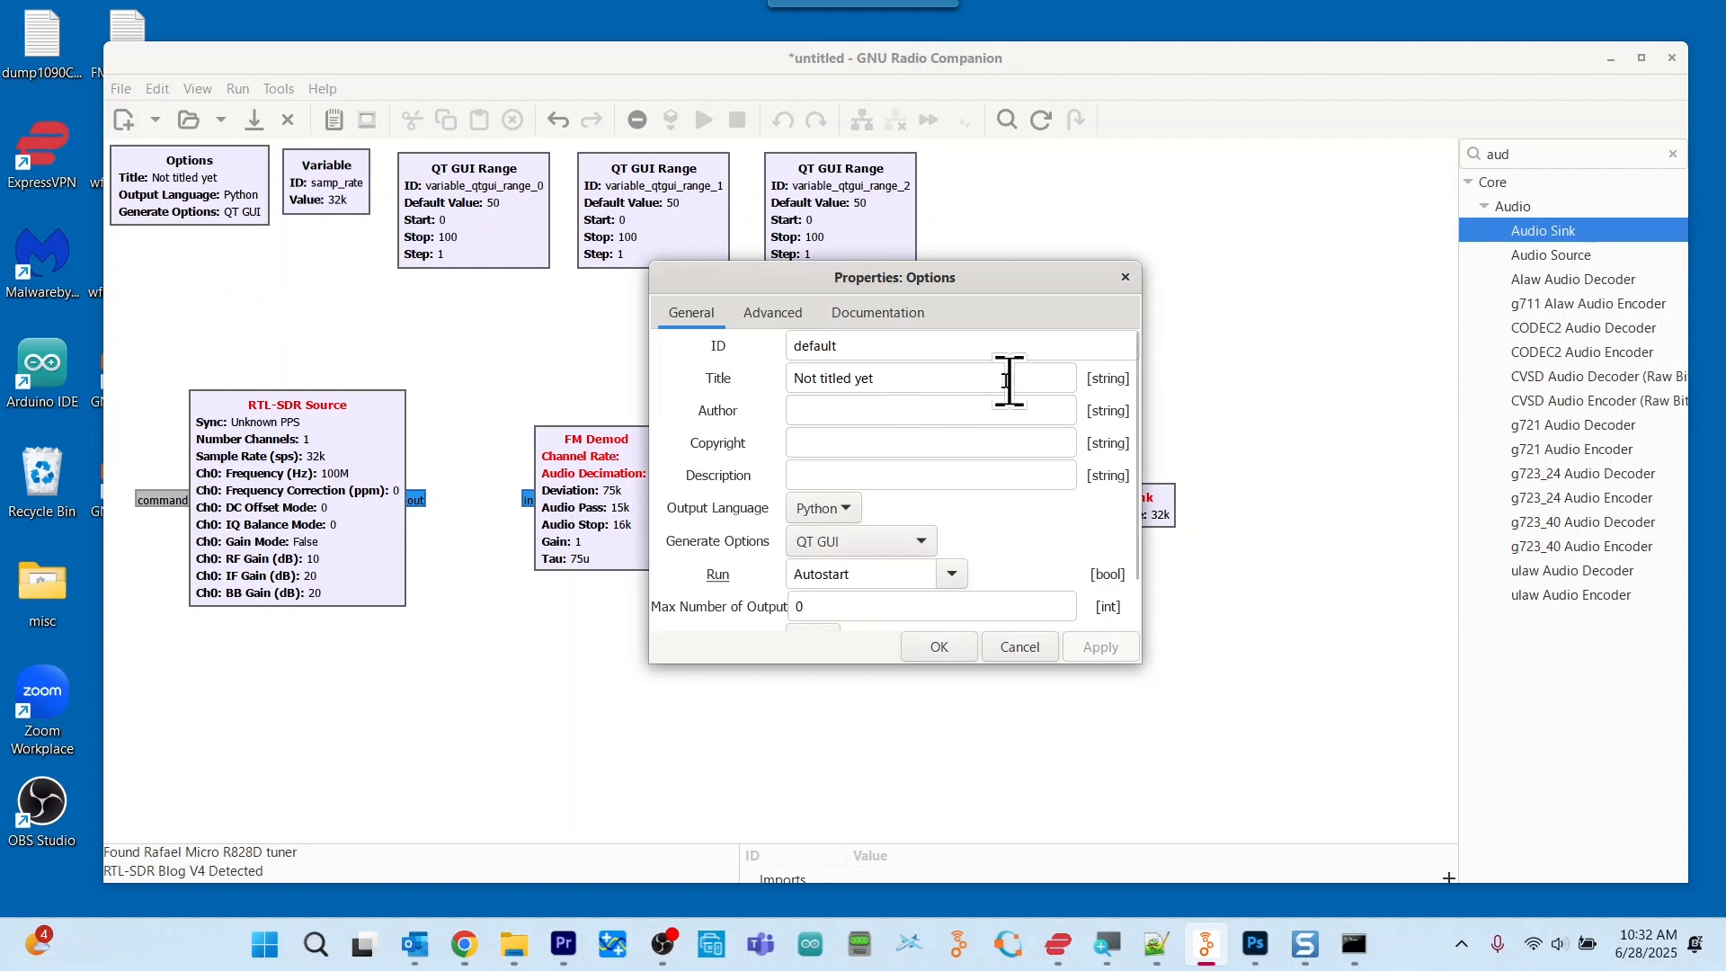
pyautogui.click(937, 378)
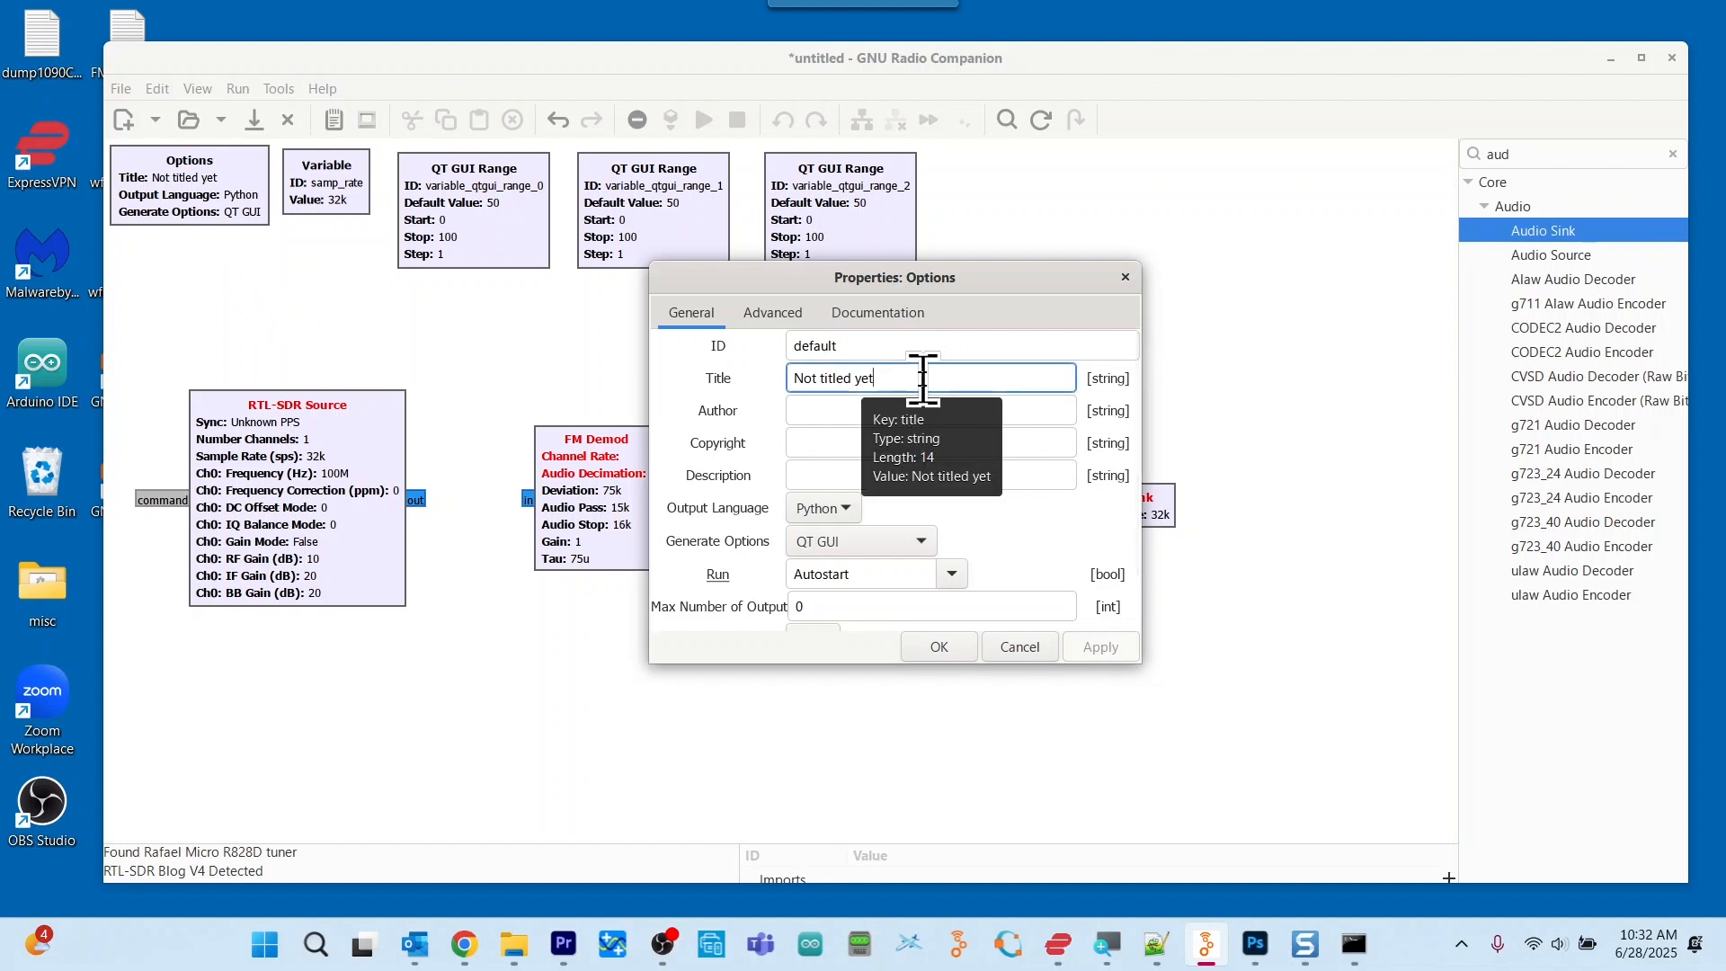
pyautogui.press('BackSpace')
pyautogui.press('BackSpace')
pyautogui.press('BackSpace')
pyautogui.press('BackSpace')
pyautogui.press('BackSpace')
pyautogui.press('BackSpace')
pyautogui.press('BackSpace')
pyautogui.press('BackSpace')
pyautogui.press('BackSpace')
pyautogui.press('BackSpace')
pyautogui.press('BackSpace')
pyautogui.press('BackSpace')
pyautogui.press('BackSpace')
pyautogui.press('BackSpace')
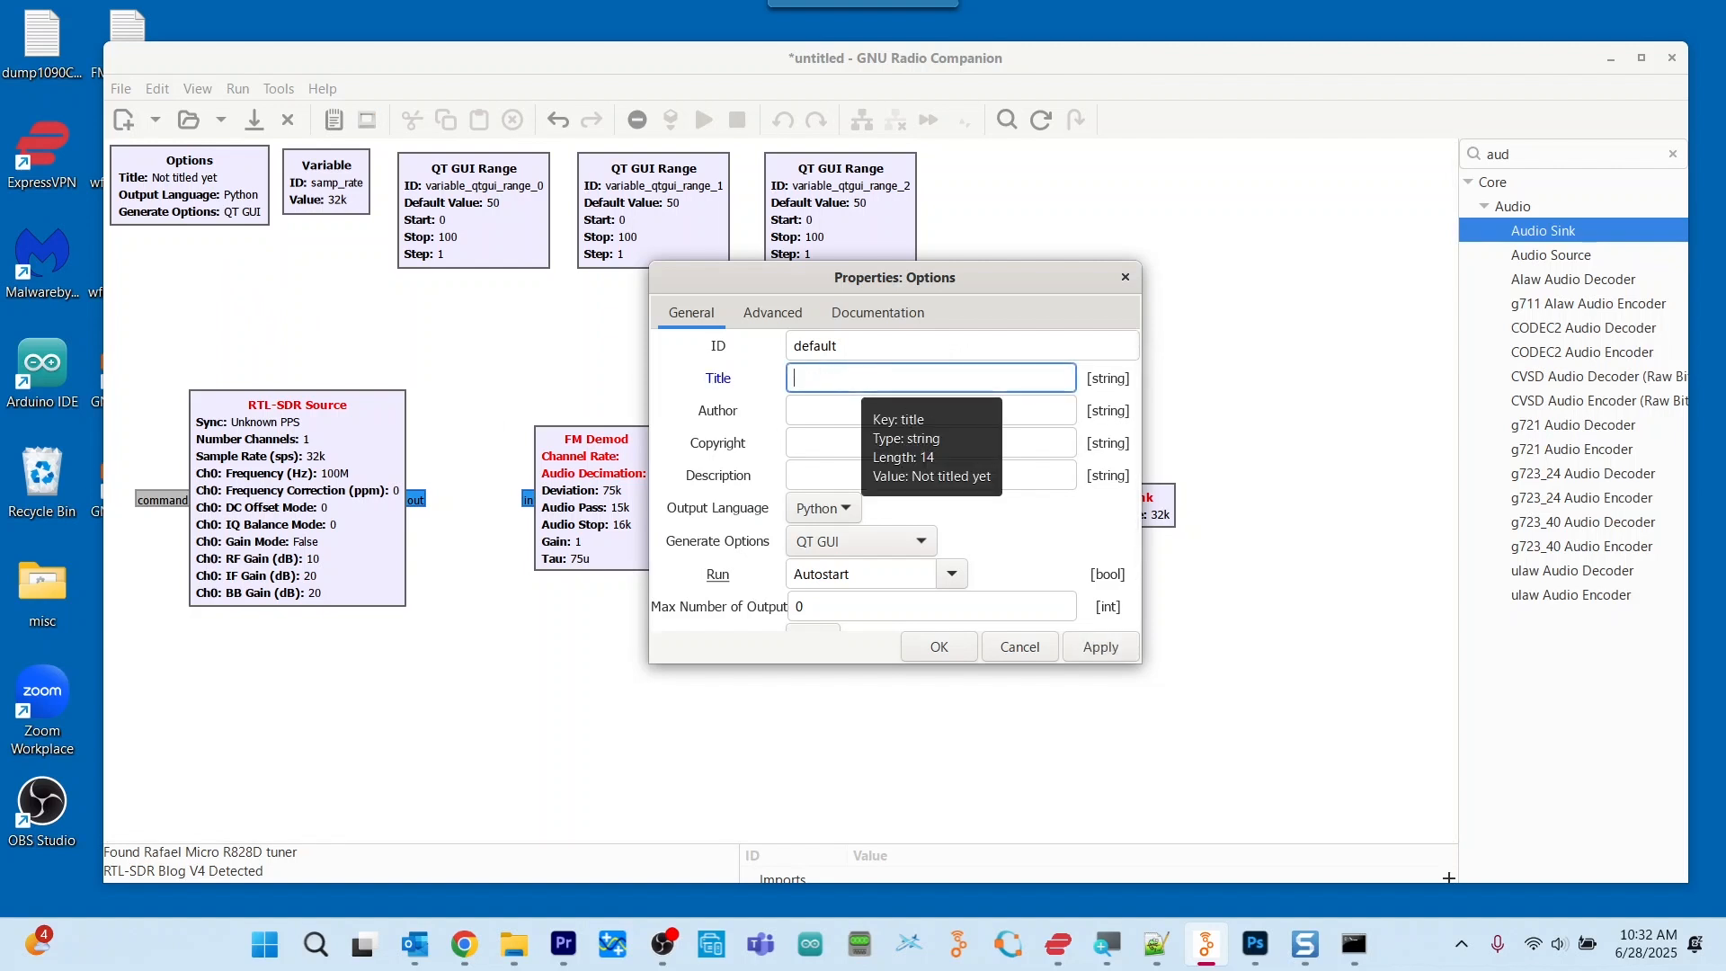
pyautogui.write('Simple Mono FM Receiver')
# Enter the author's full name in the Options properties and apply the changes
pyautogui.click(841, 411)
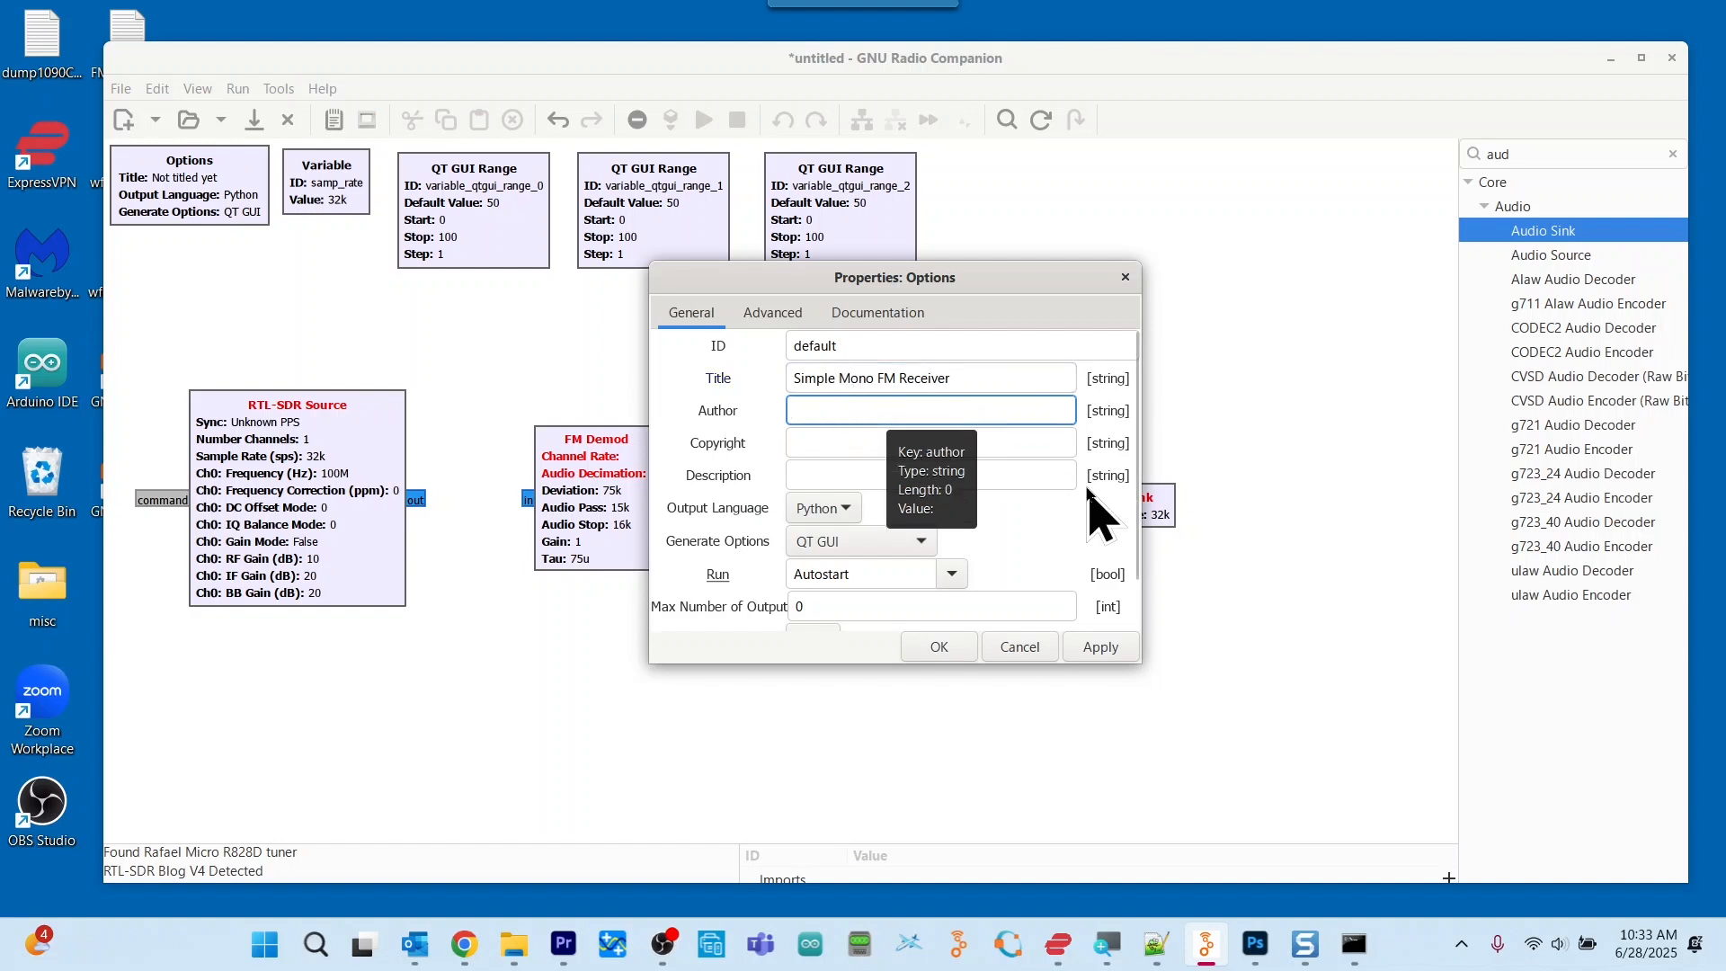
pyautogui.write('Paul')
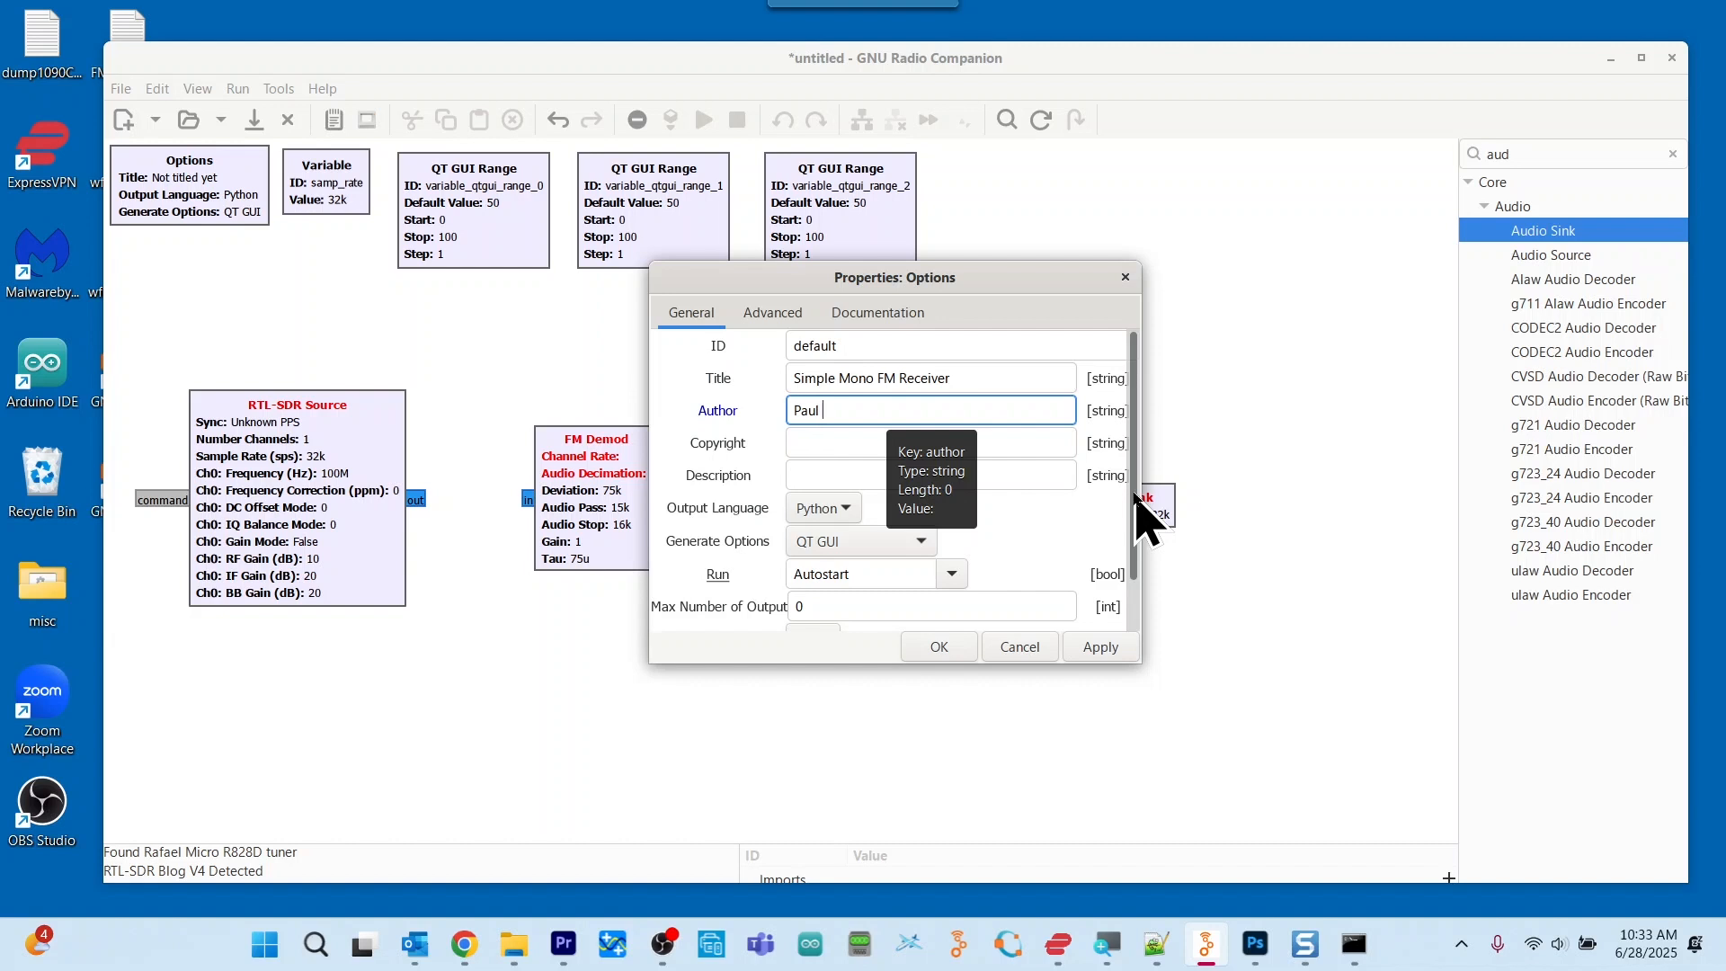
pyautogui.write(' Maine')
pyautogui.click(1105, 649)
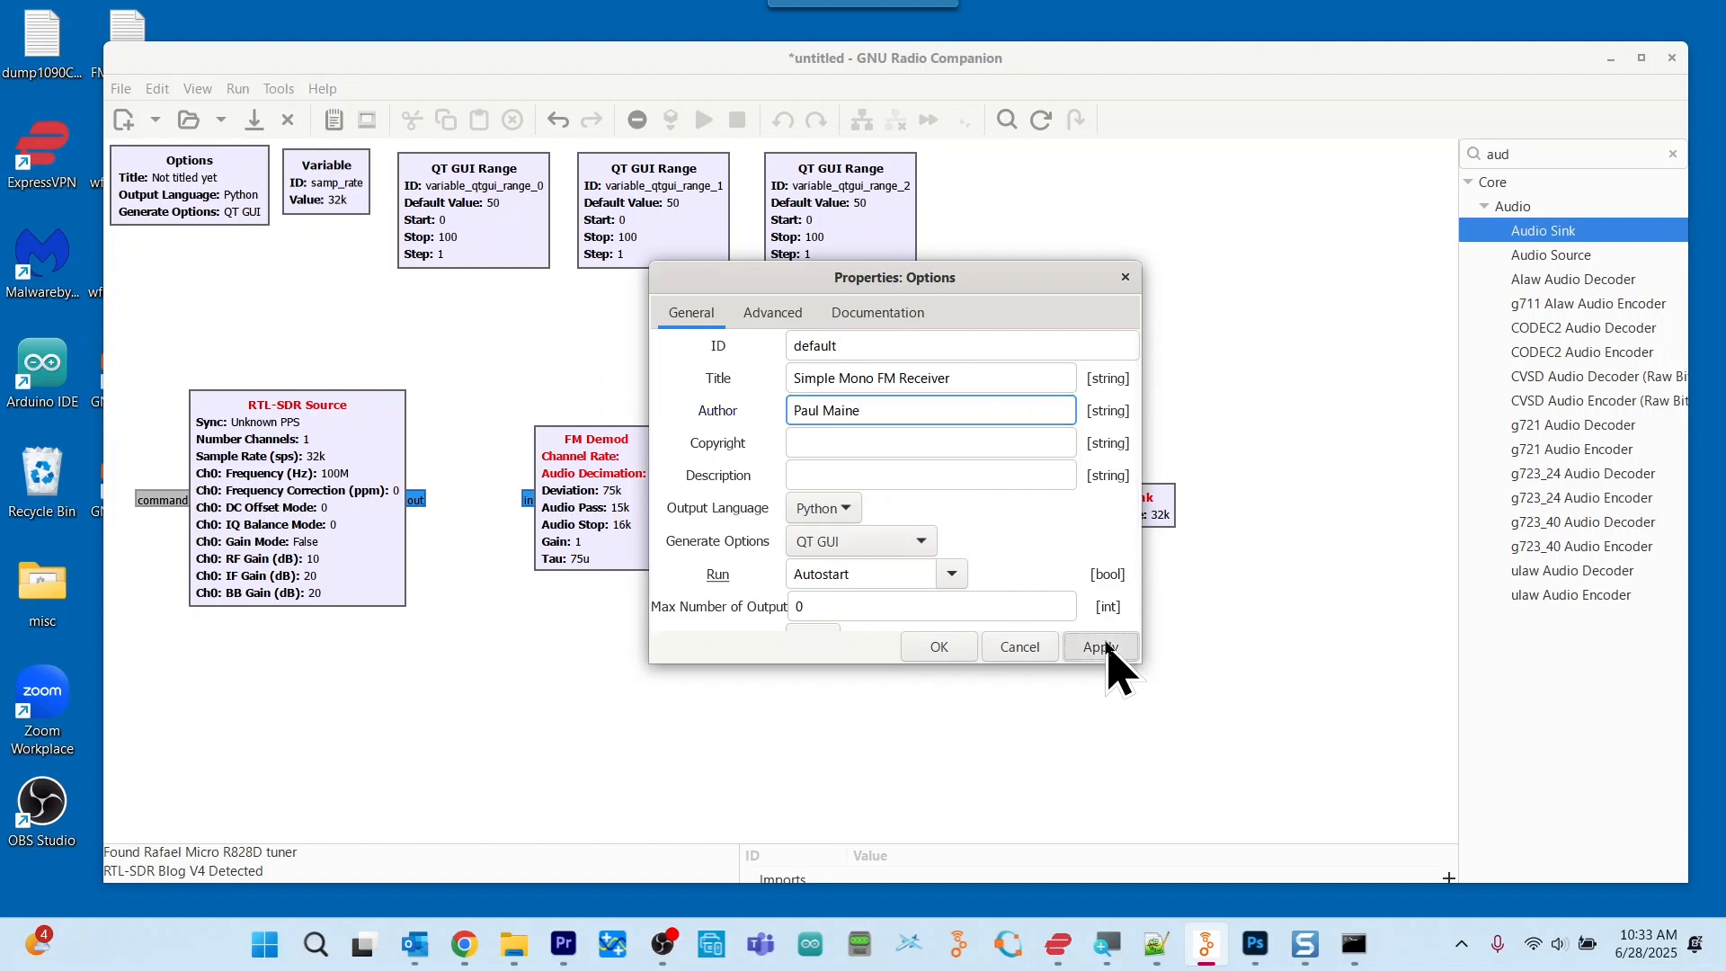
pyautogui.click(952, 649)
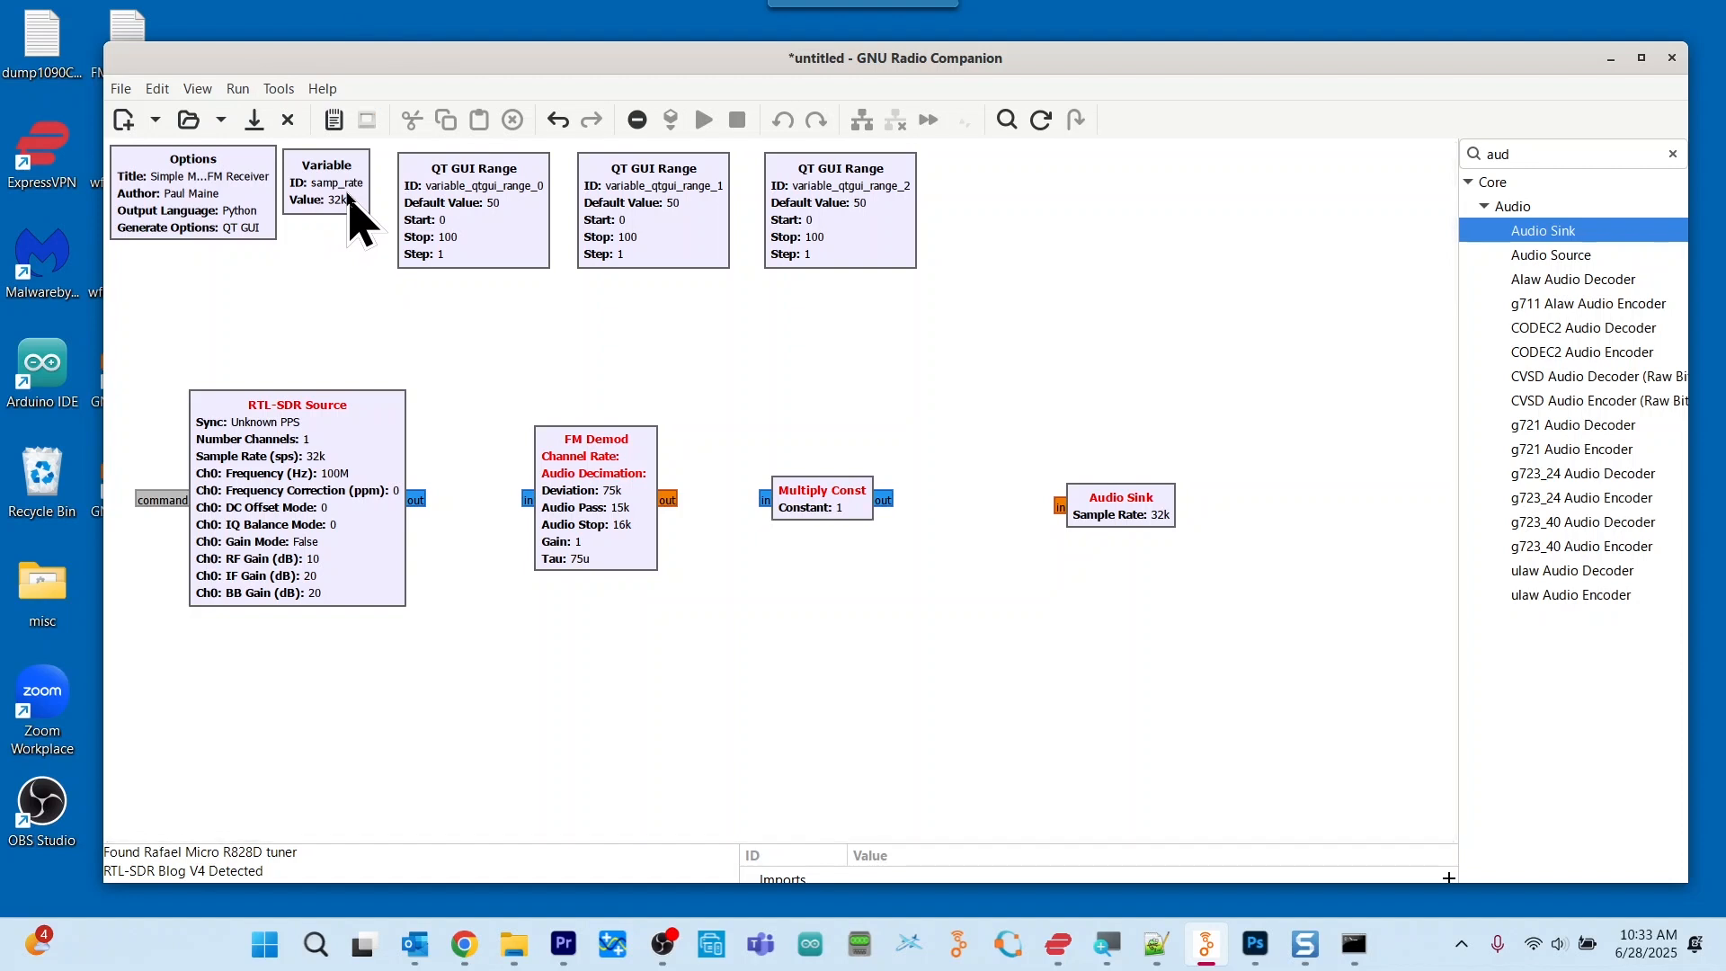
# Change the samp_rate variable's ID to sample_rate
pyautogui.doubleClick(349, 198)
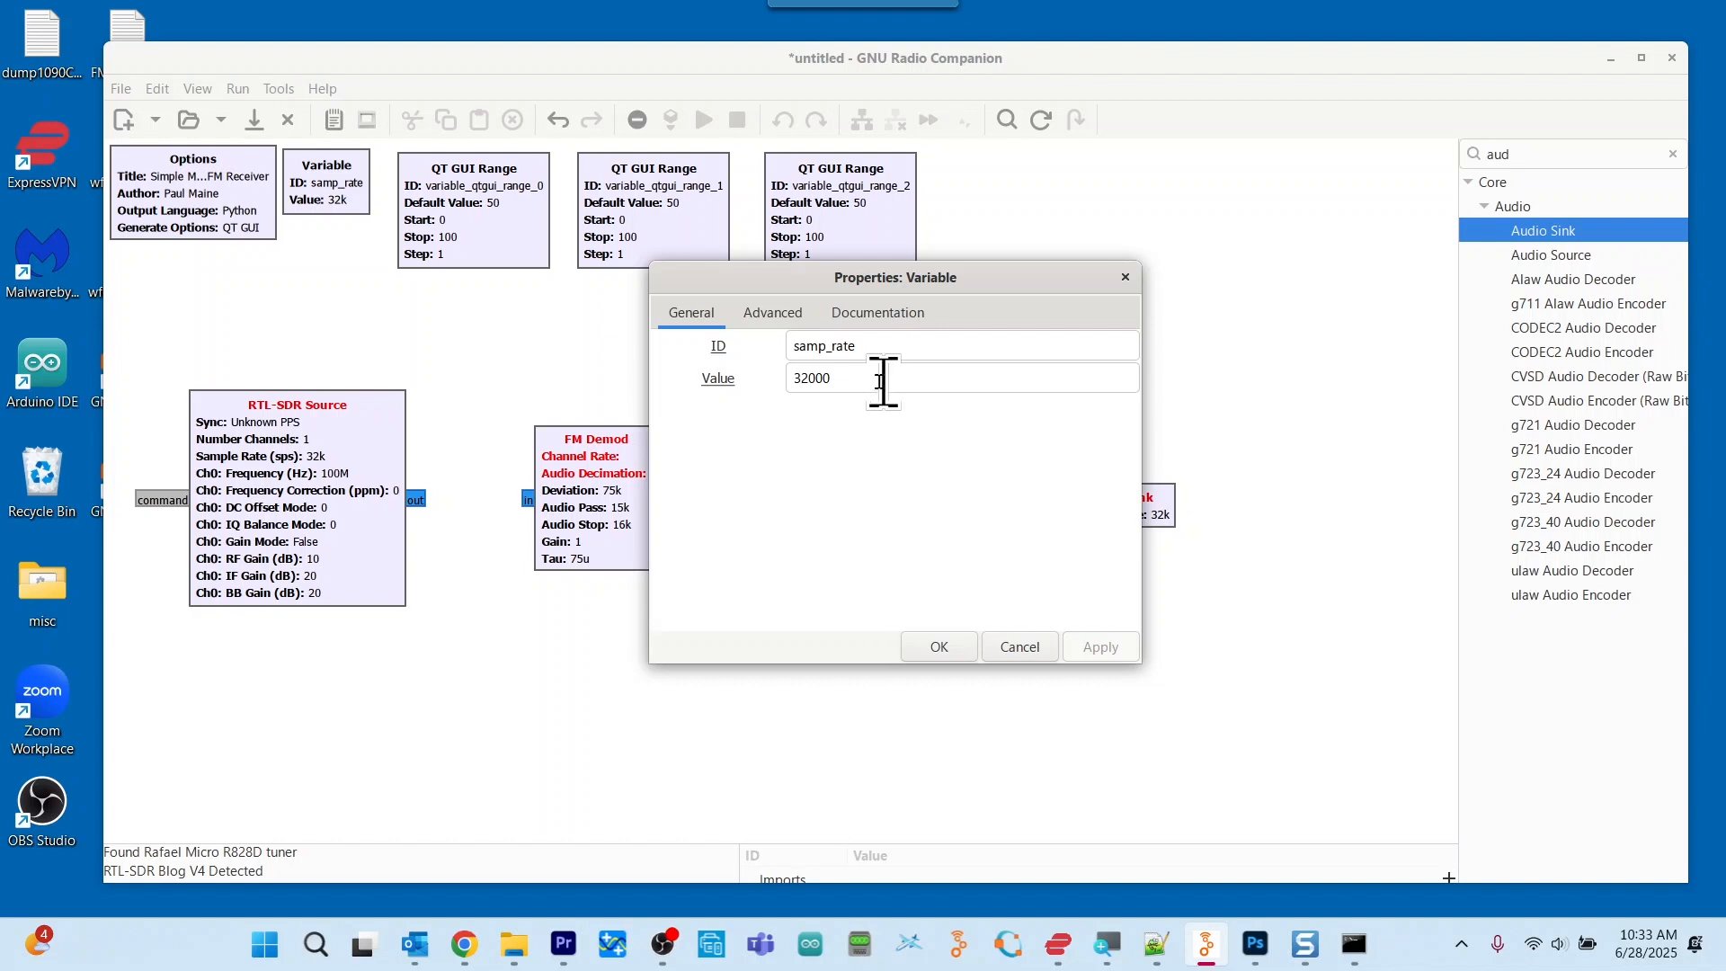
pyautogui.click(827, 345)
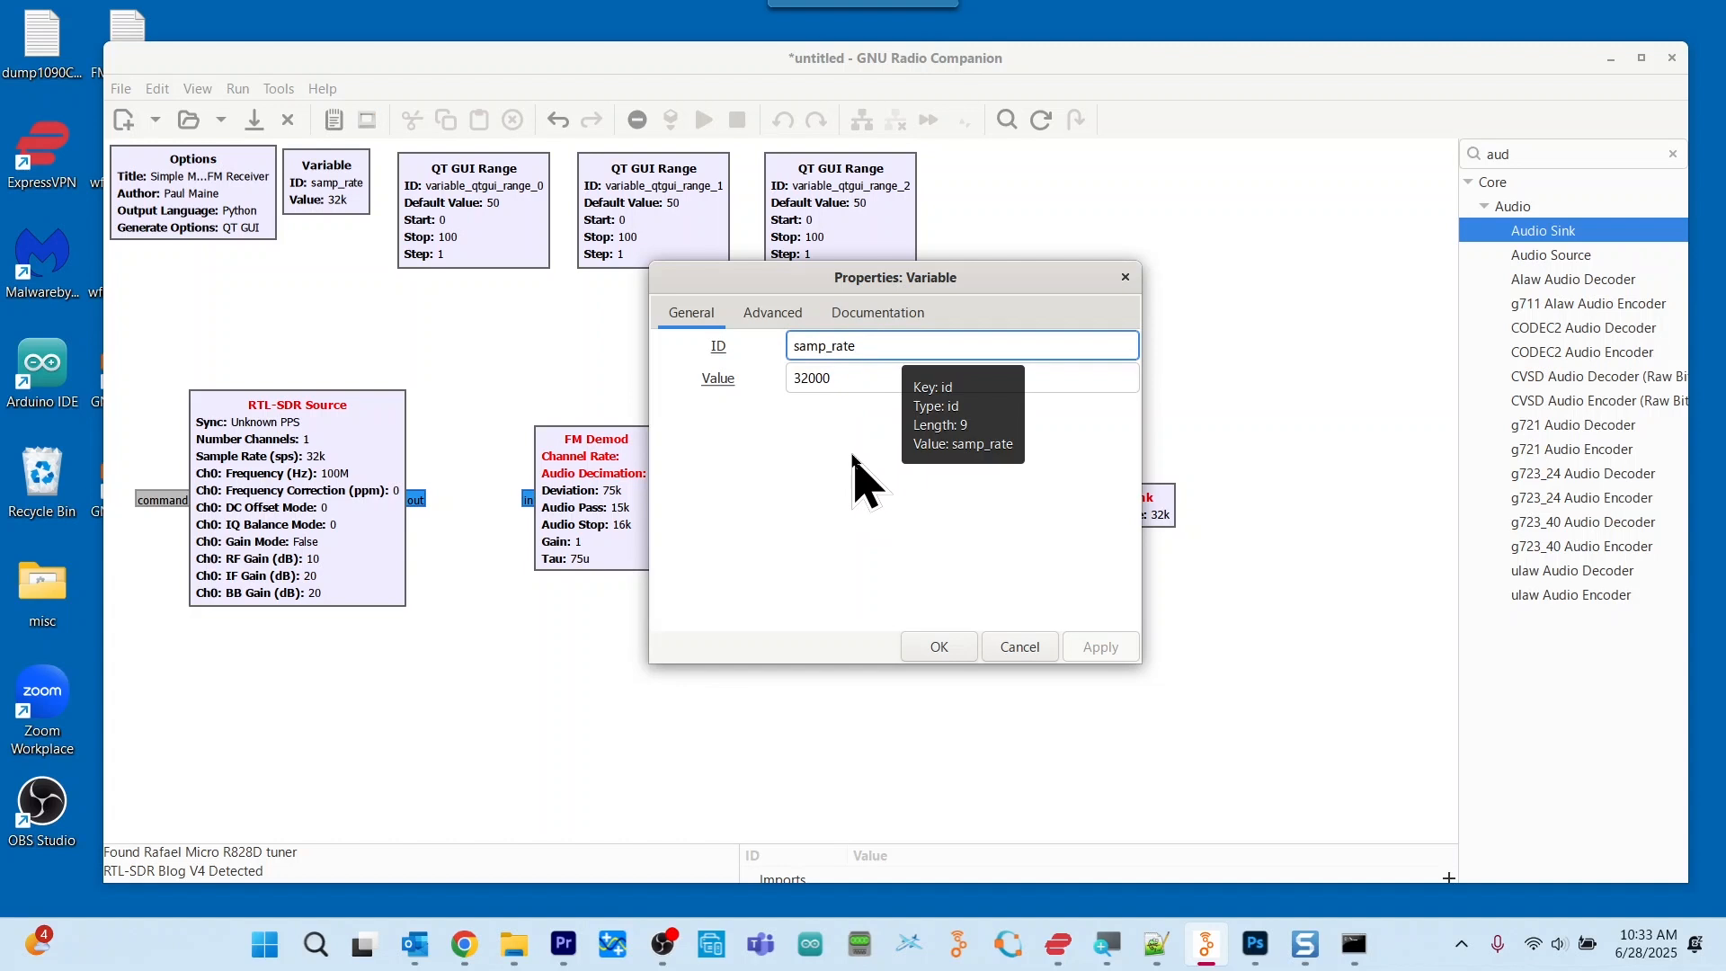
pyautogui.write('le')
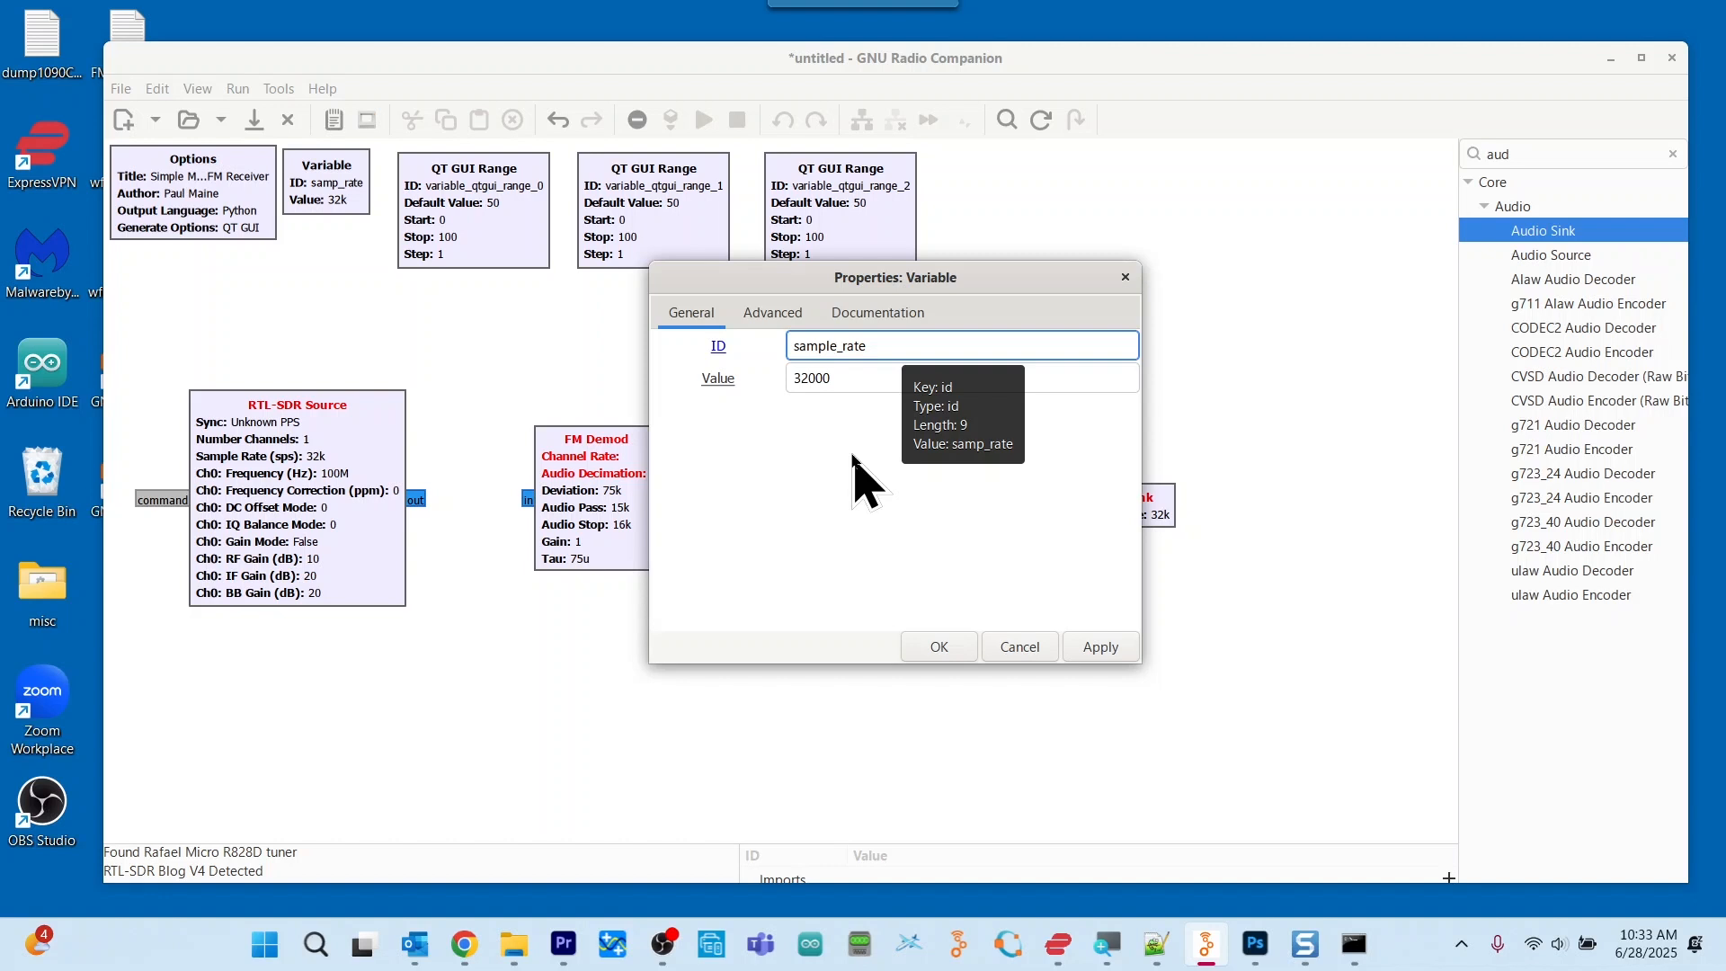
# Set the sample rate variable's value to 240e3 and apply the variable's properties
pyautogui.click(859, 377)
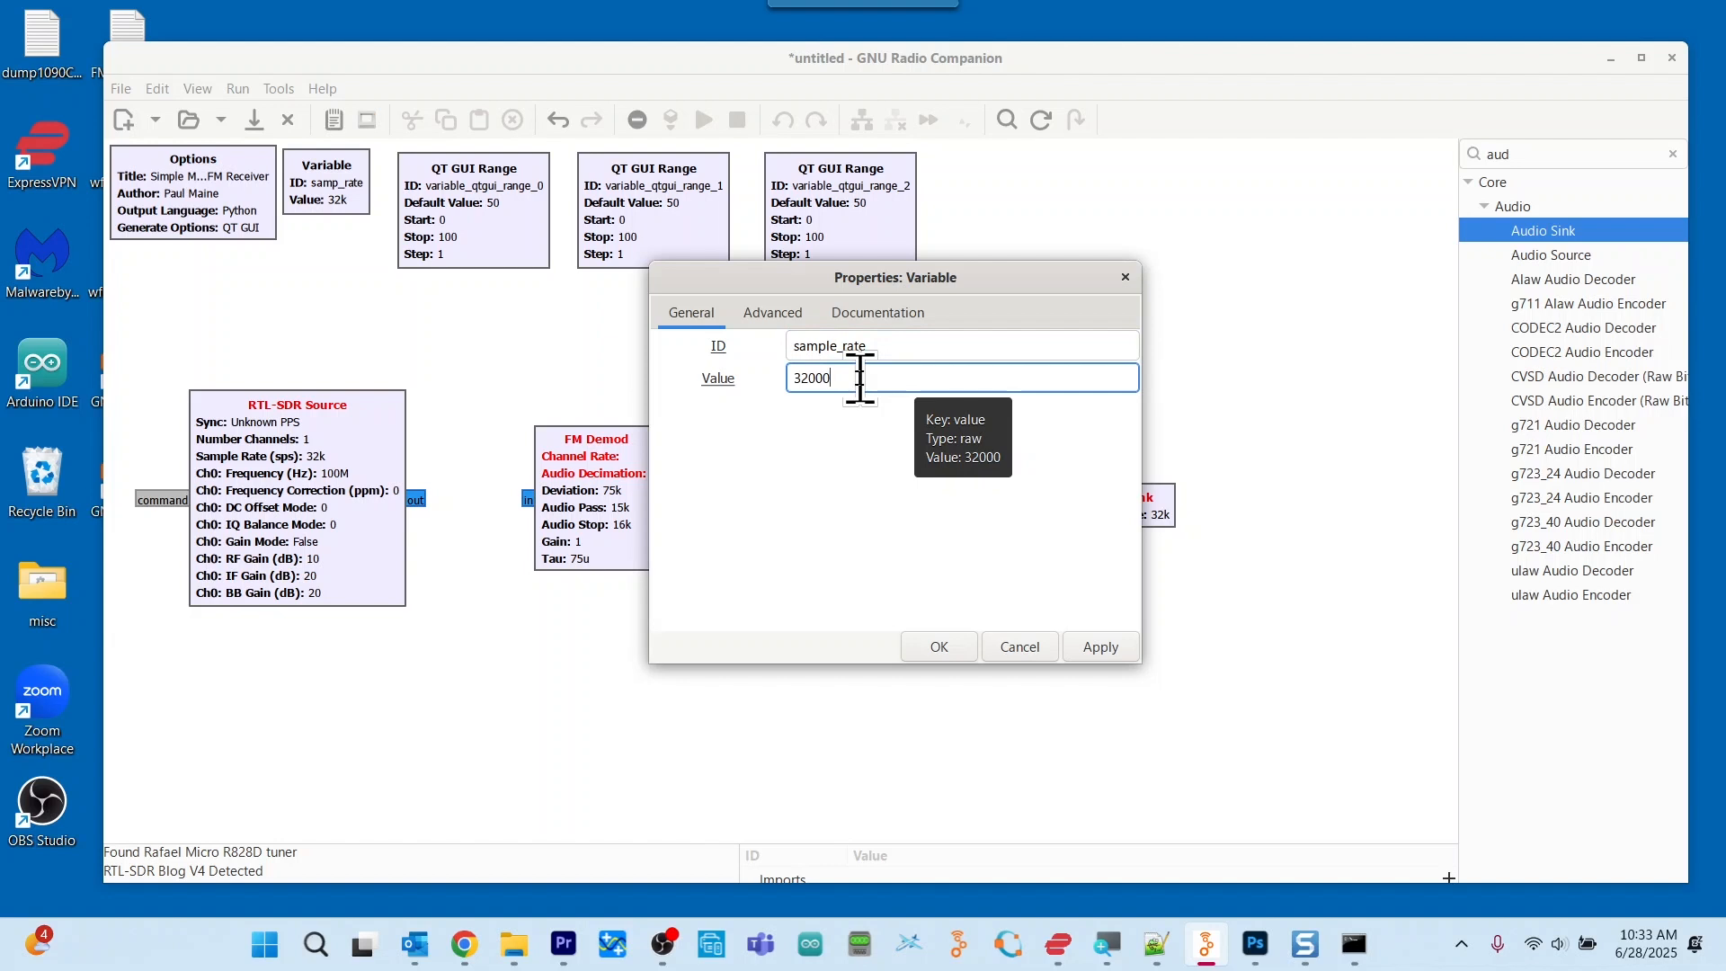
pyautogui.press('BackSpace')
pyautogui.press('BackSpace')
pyautogui.press('BackSpace')
pyautogui.press('BackSpace')
pyautogui.press('BackSpace')
pyautogui.write('240')
pyautogui.write('e3')
pyautogui.click(1105, 649)
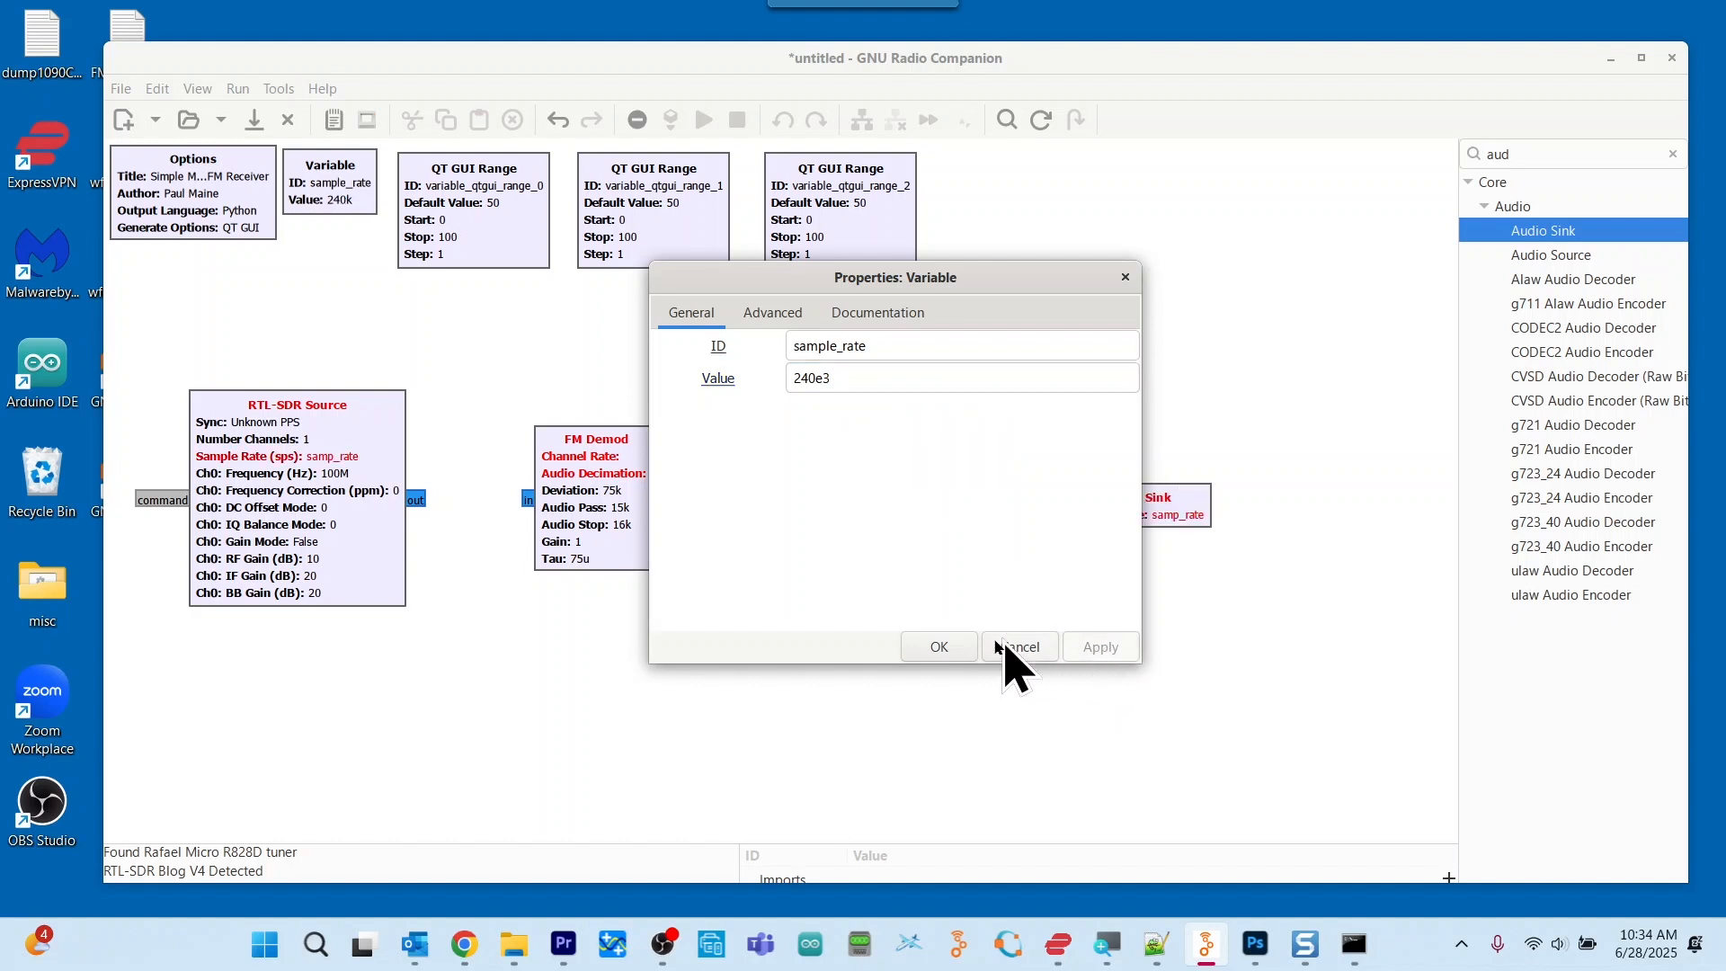
pyautogui.click(940, 646)
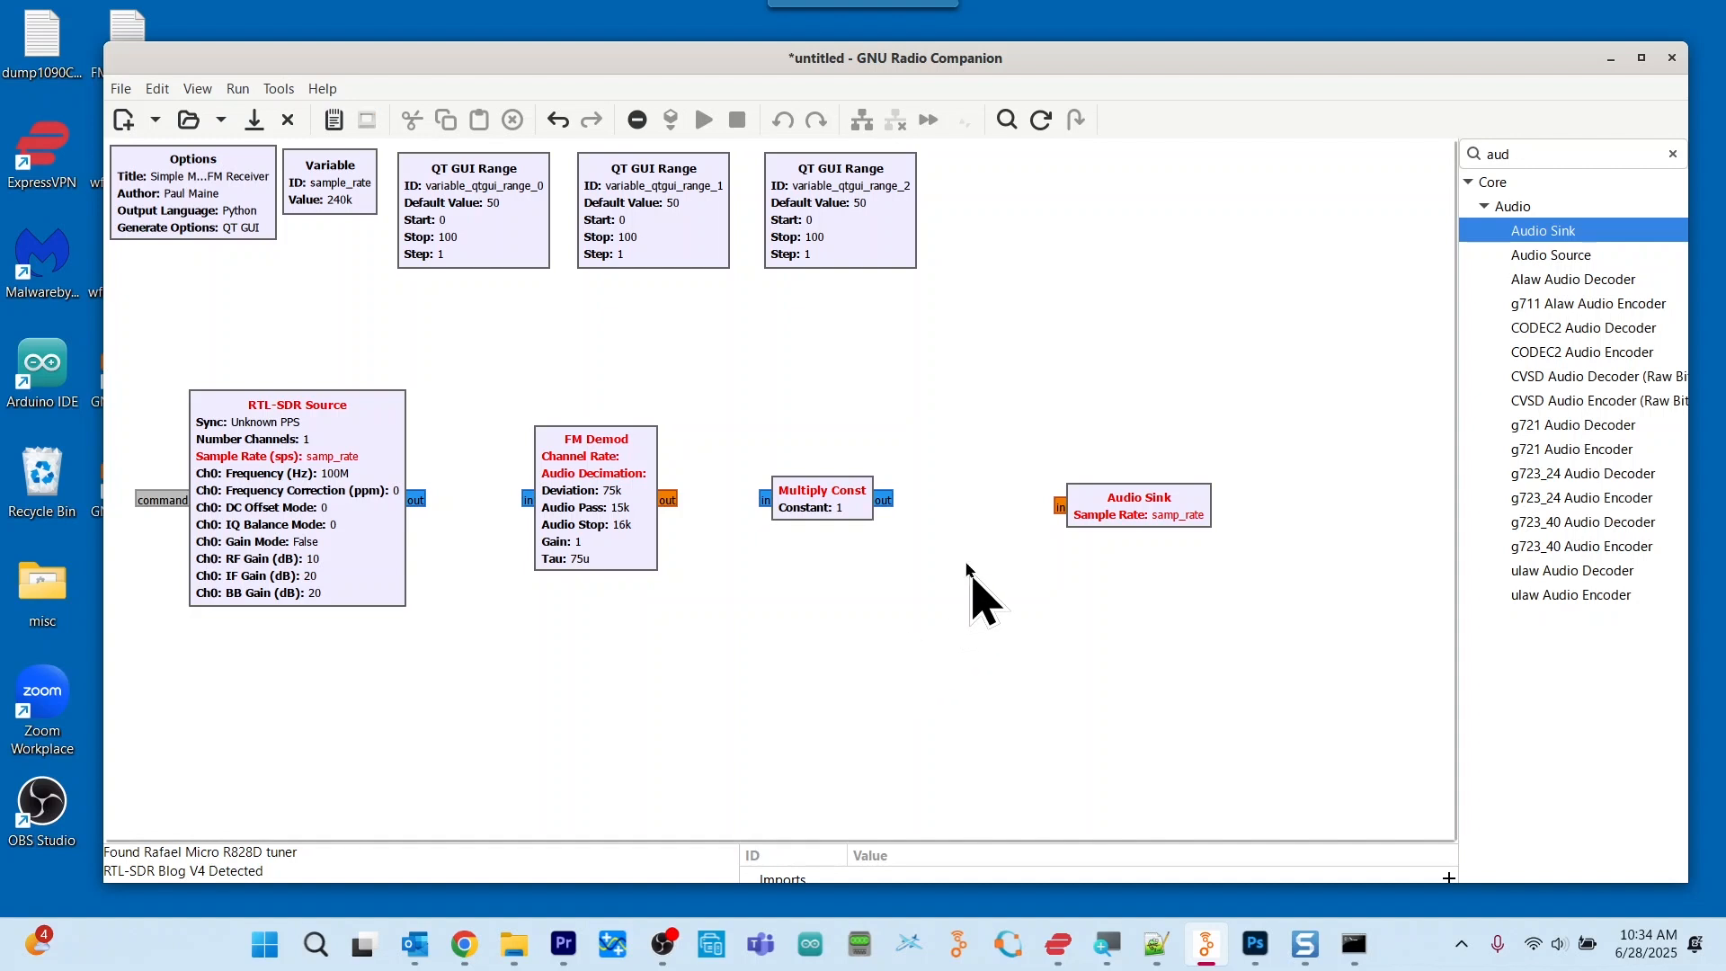
# Set the ID of the first QT GUI Range block to rf_gain
pyautogui.doubleClick(520, 228)
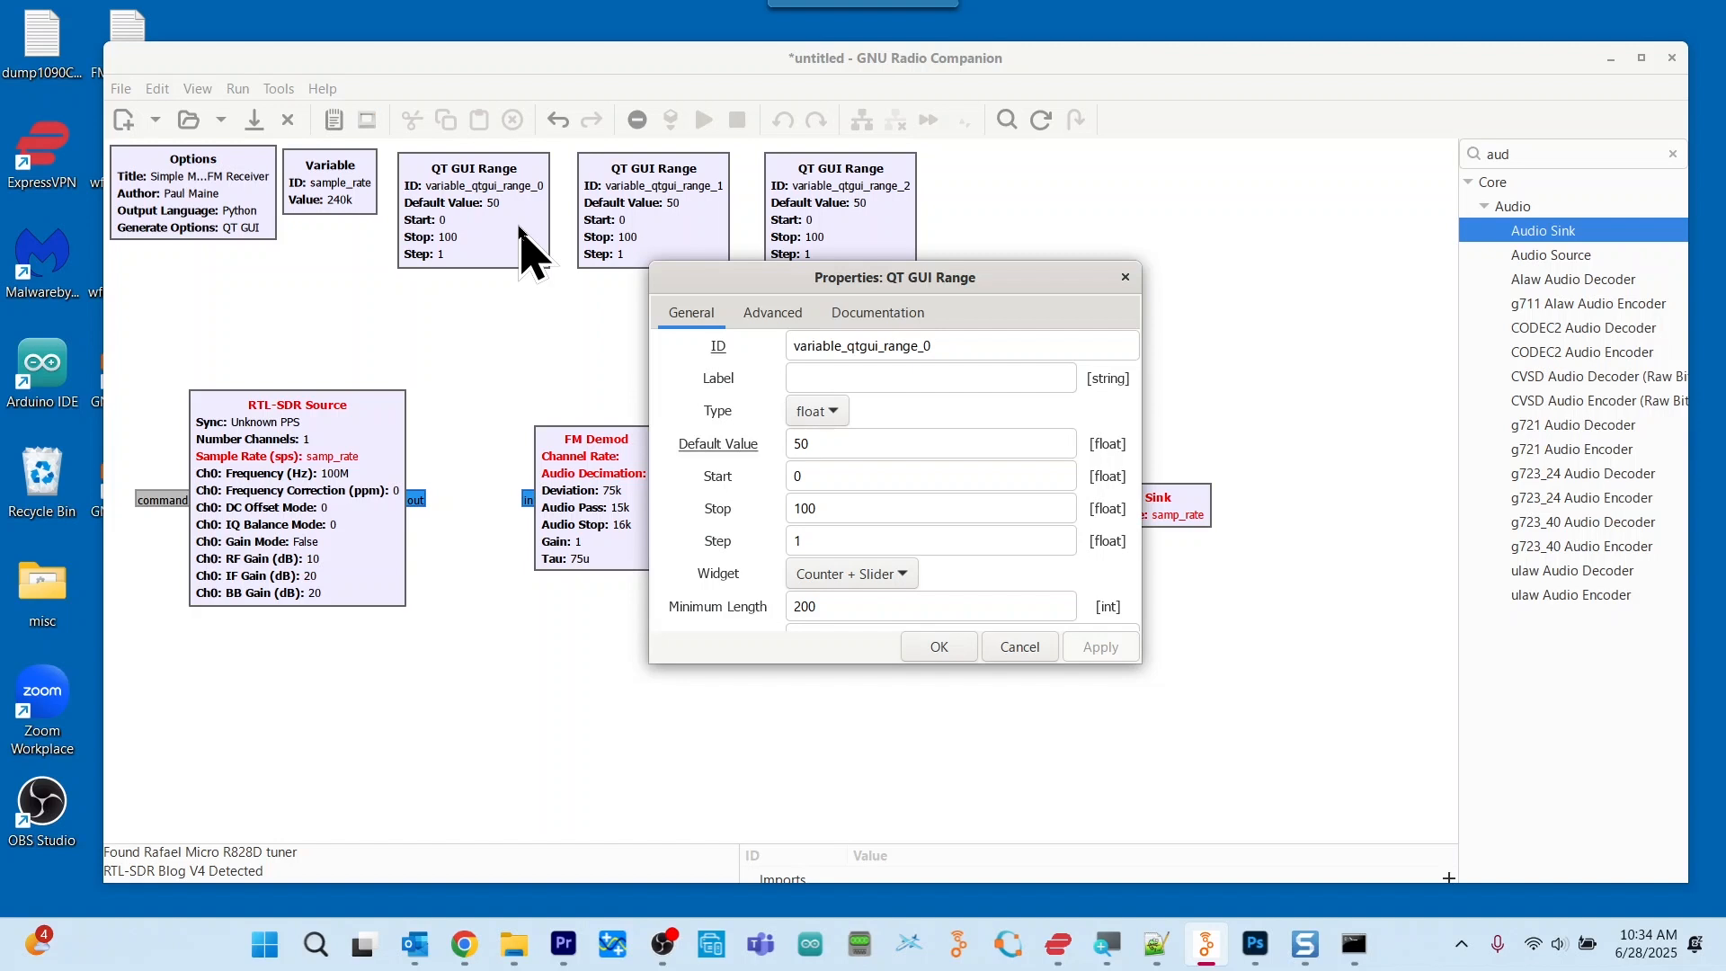
pyautogui.click(976, 346)
pyautogui.press('BackSpace')
pyautogui.press('BackSpace')
pyautogui.press('BackSpace')
pyautogui.press('BackSpace')
pyautogui.press('BackSpace')
pyautogui.press('BackSpace')
pyautogui.press('BackSpace')
pyautogui.press('BackSpace')
pyautogui.press('BackSpace')
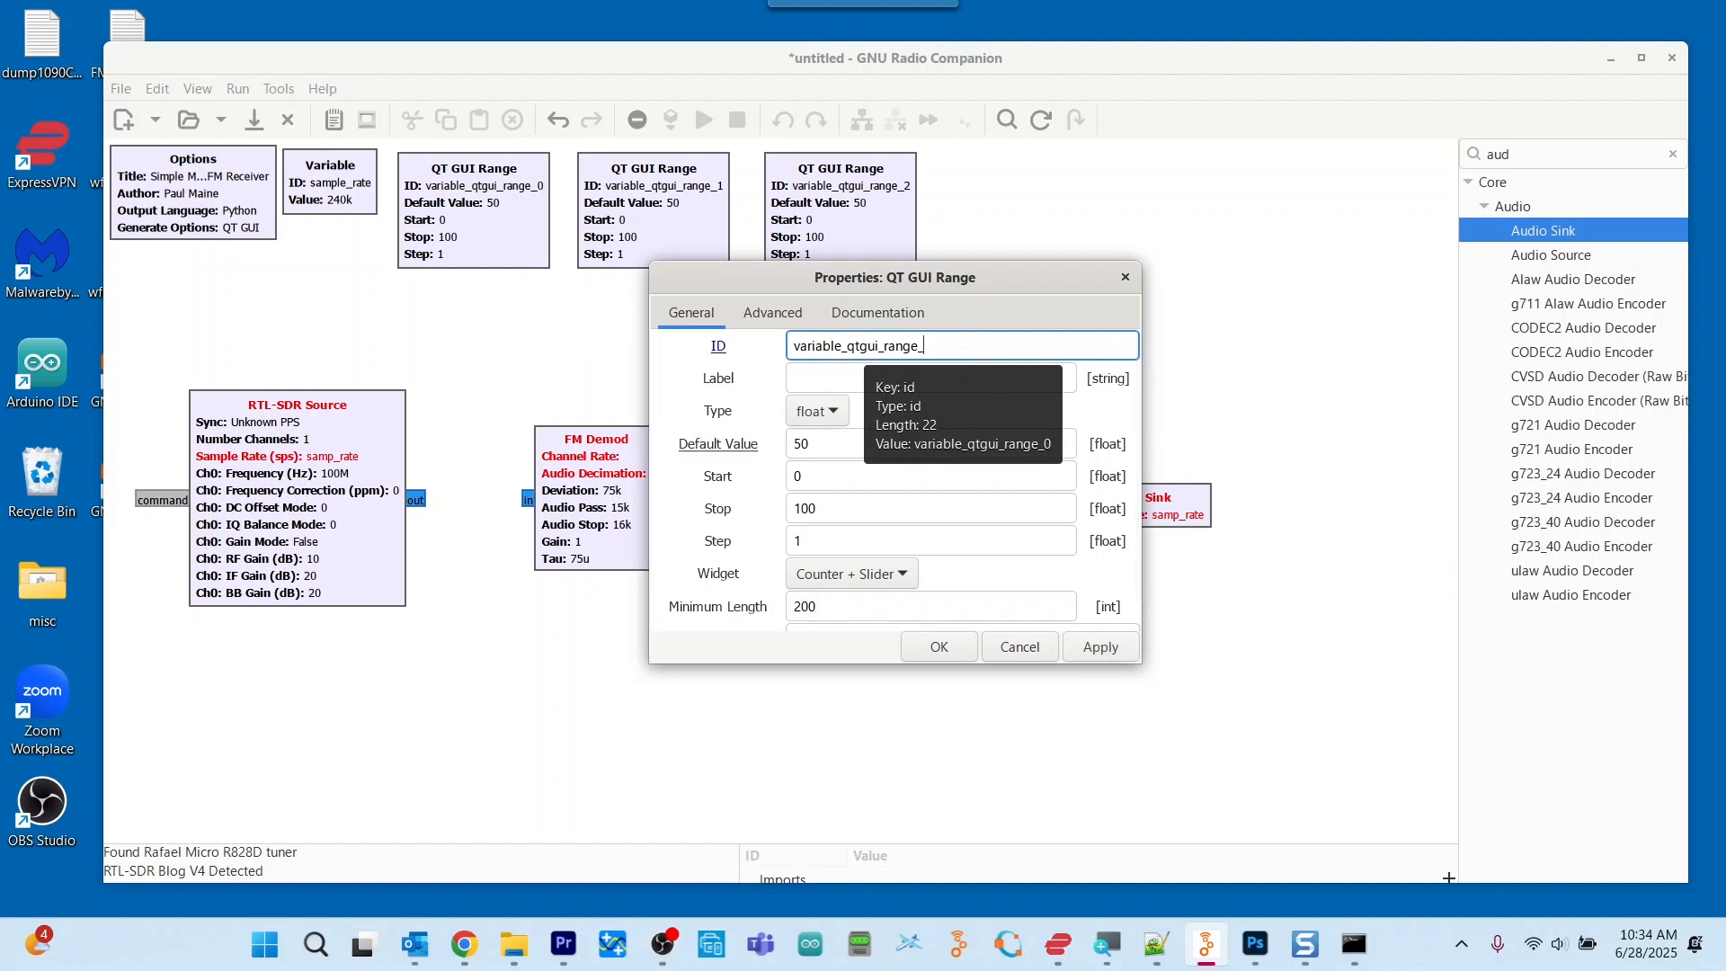
pyautogui.press('BackSpace')
pyautogui.press('BackSpace')
pyautogui.press('BackSpace')
pyautogui.press('BackSpace')
pyautogui.press('BackSpace')
pyautogui.press('BackSpace')
pyautogui.press('BackSpace')
pyautogui.press('BackSpace')
pyautogui.press('BackSpace')
pyautogui.press('BackSpace')
pyautogui.press('BackSpace')
pyautogui.press('BackSpace')
pyautogui.press('BackSpace')
pyautogui.write('rf_gain')
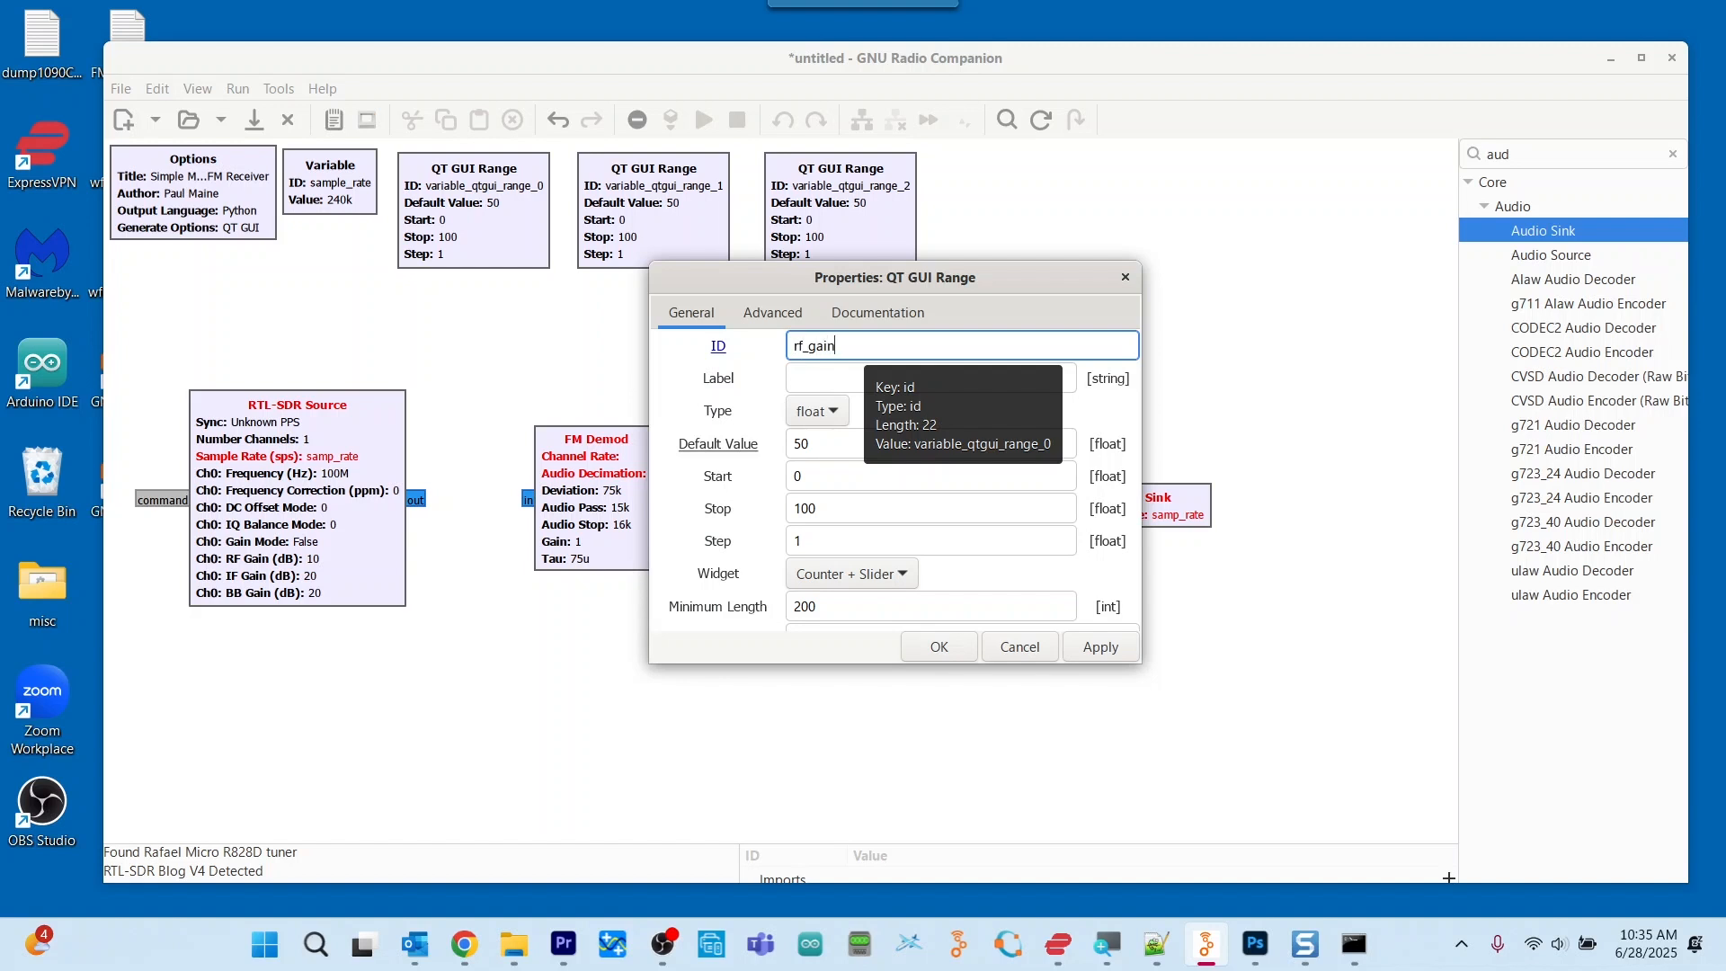
# Label the rf_gain range "RF Gain" and set its stop value to 70
pyautogui.click(832, 374)
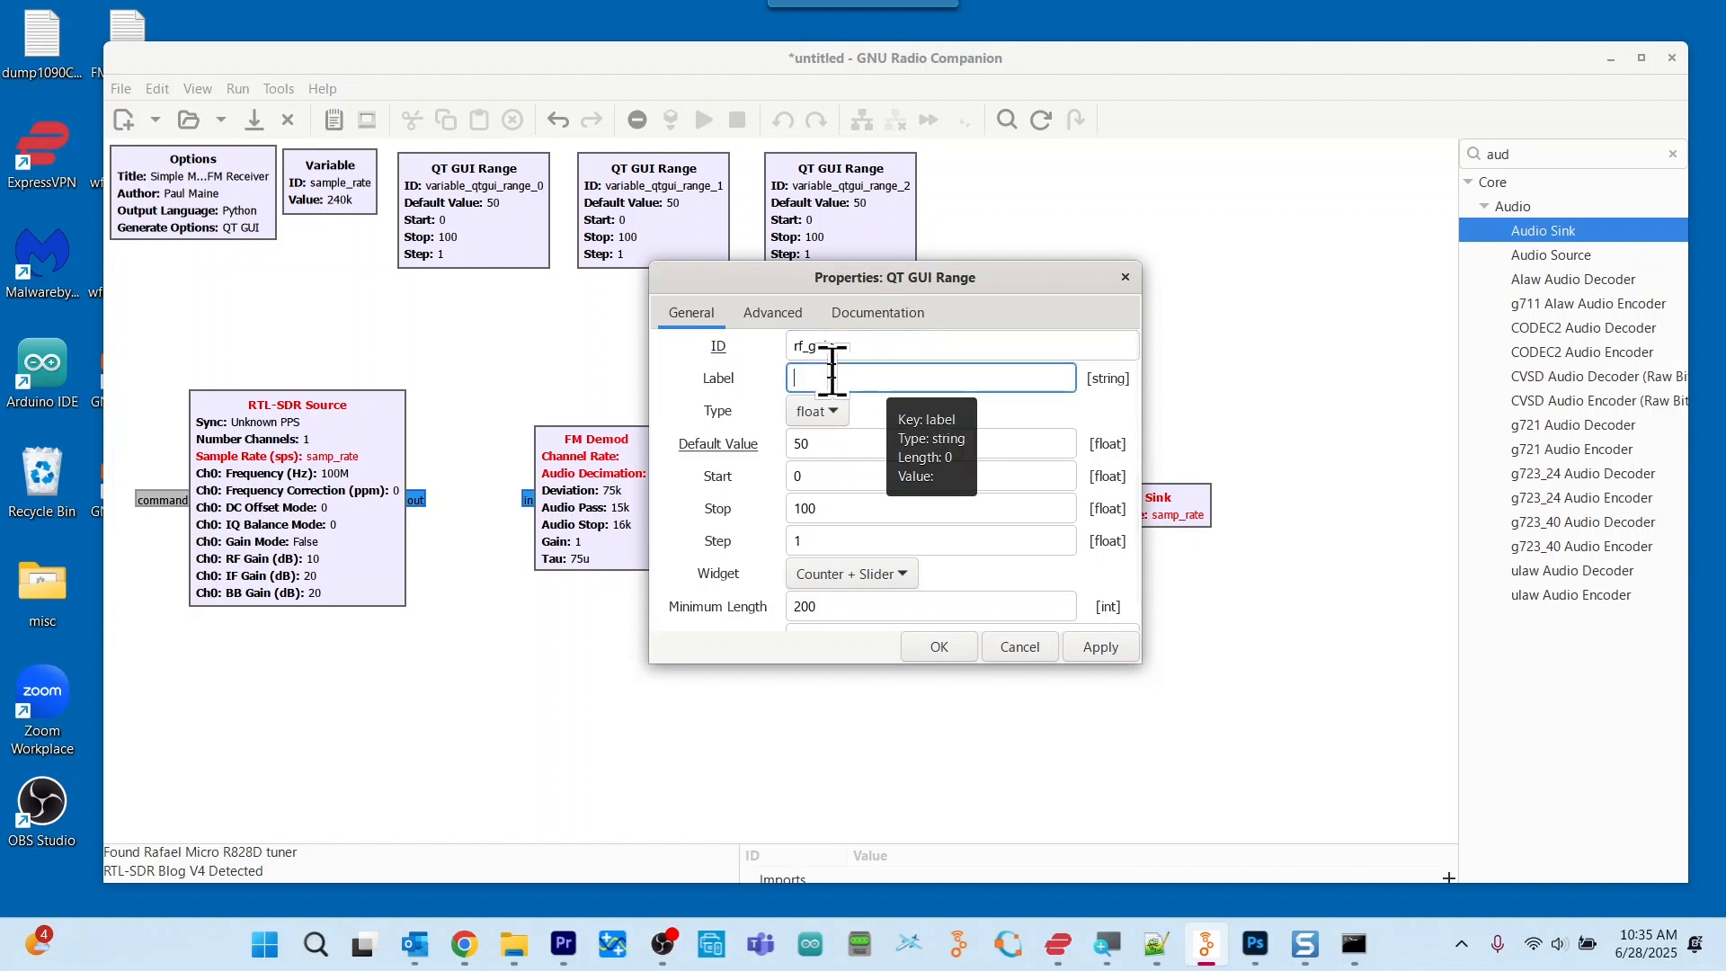
pyautogui.write('RF')
pyautogui.write('Gain')
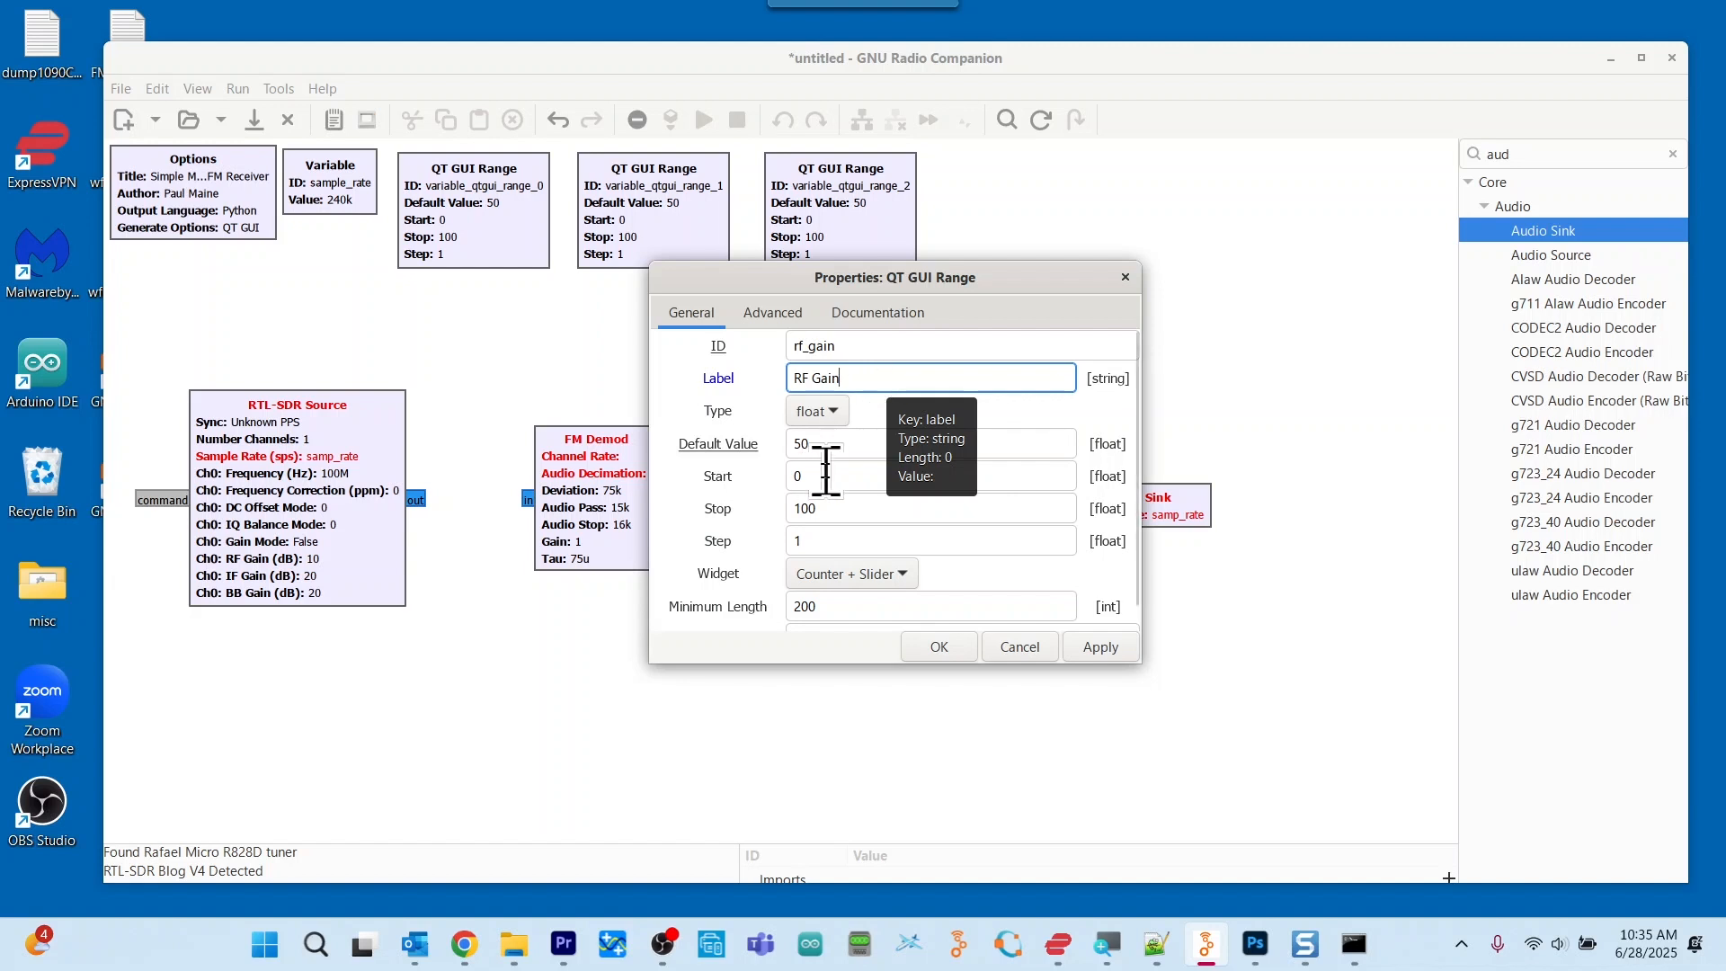
pyautogui.click(851, 509)
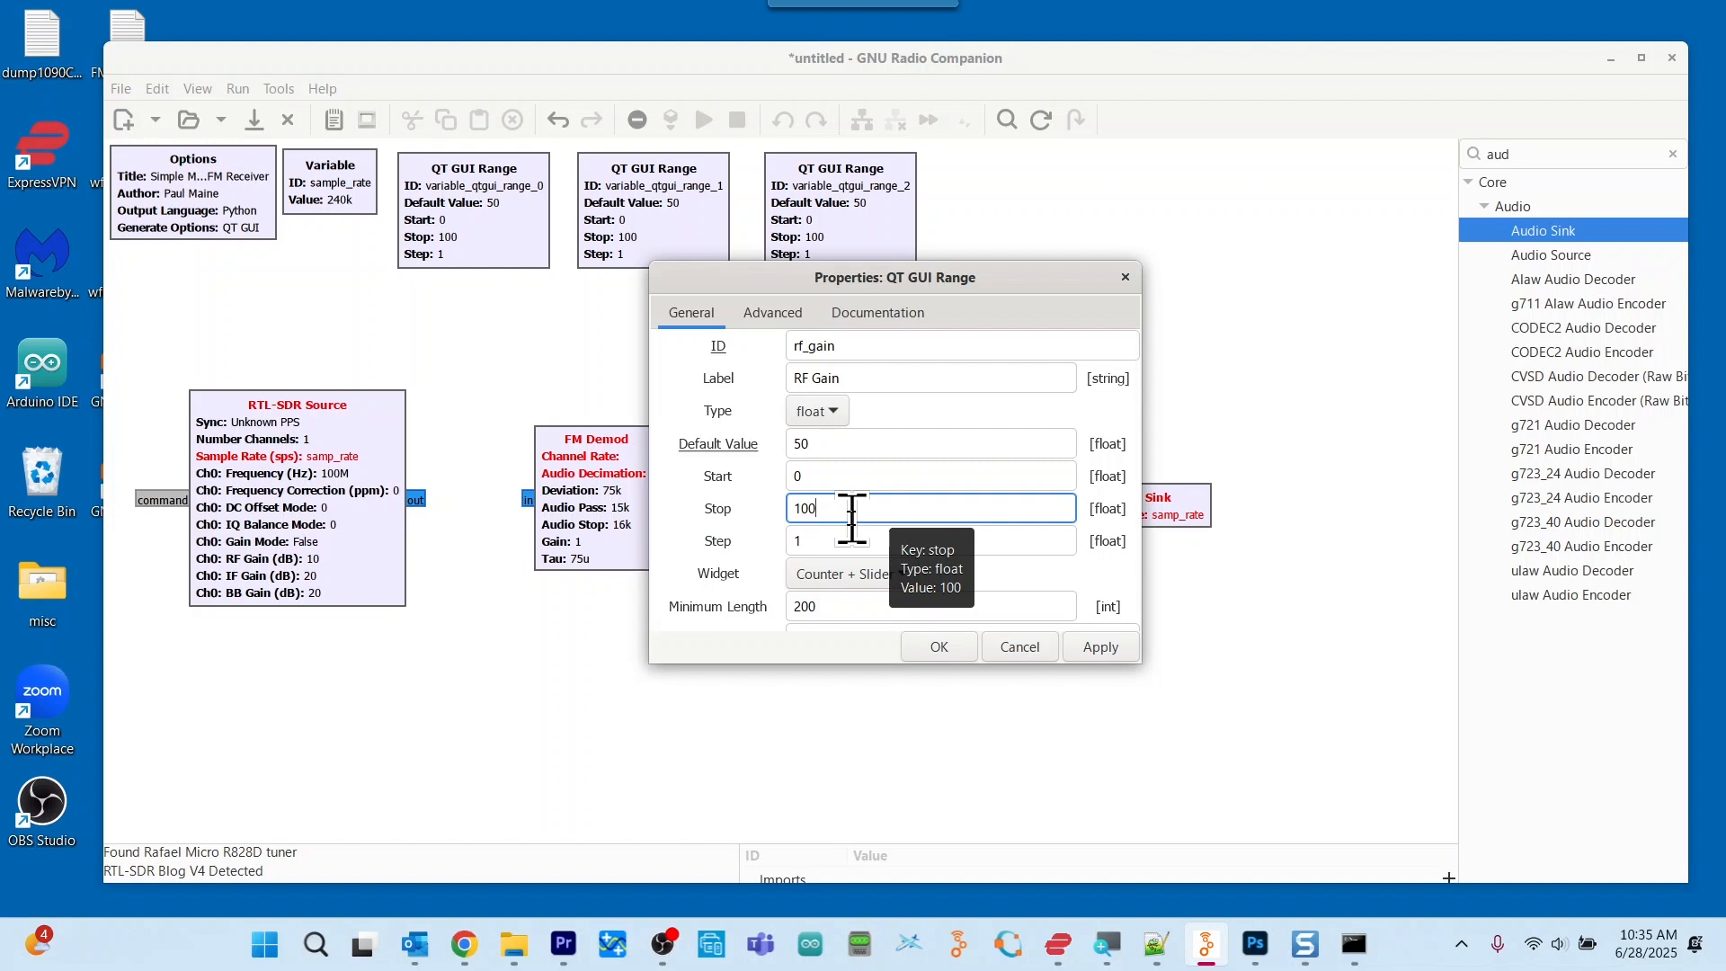
pyautogui.press('BackSpace')
pyautogui.press('BackSpace')
pyautogui.press('BackSpace')
pyautogui.write('70')
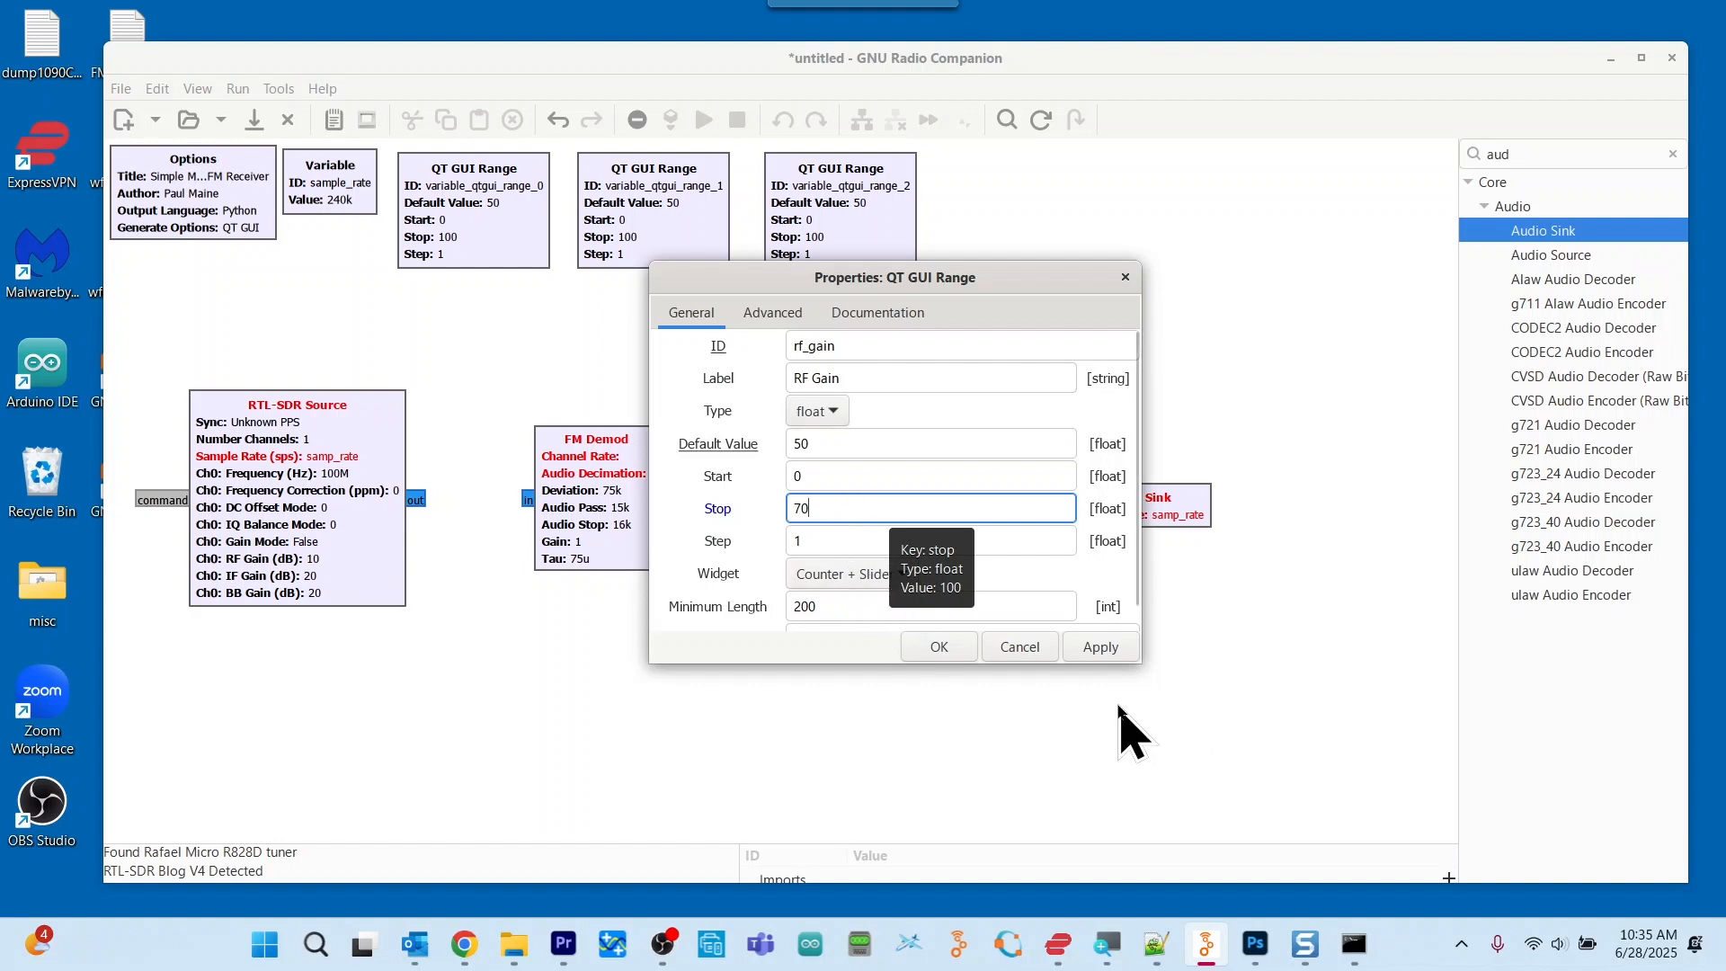
# Apply the rf_gain range's properties and close its properties dialog
pyautogui.click(1098, 647)
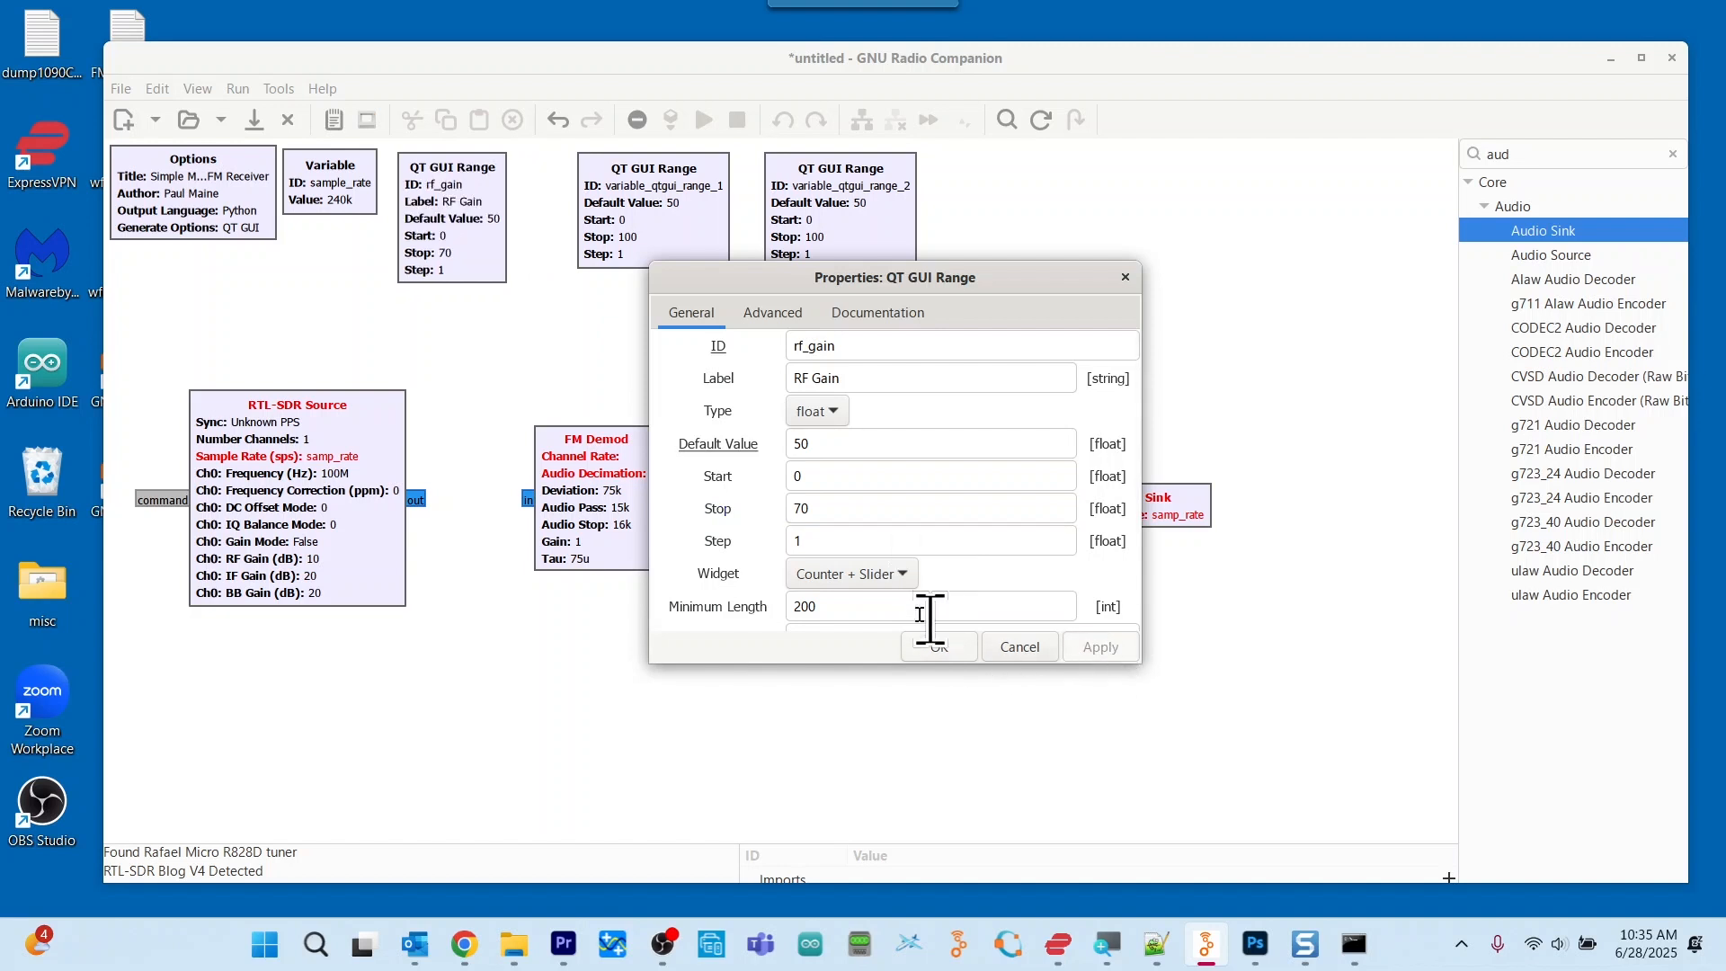
pyautogui.click(939, 647)
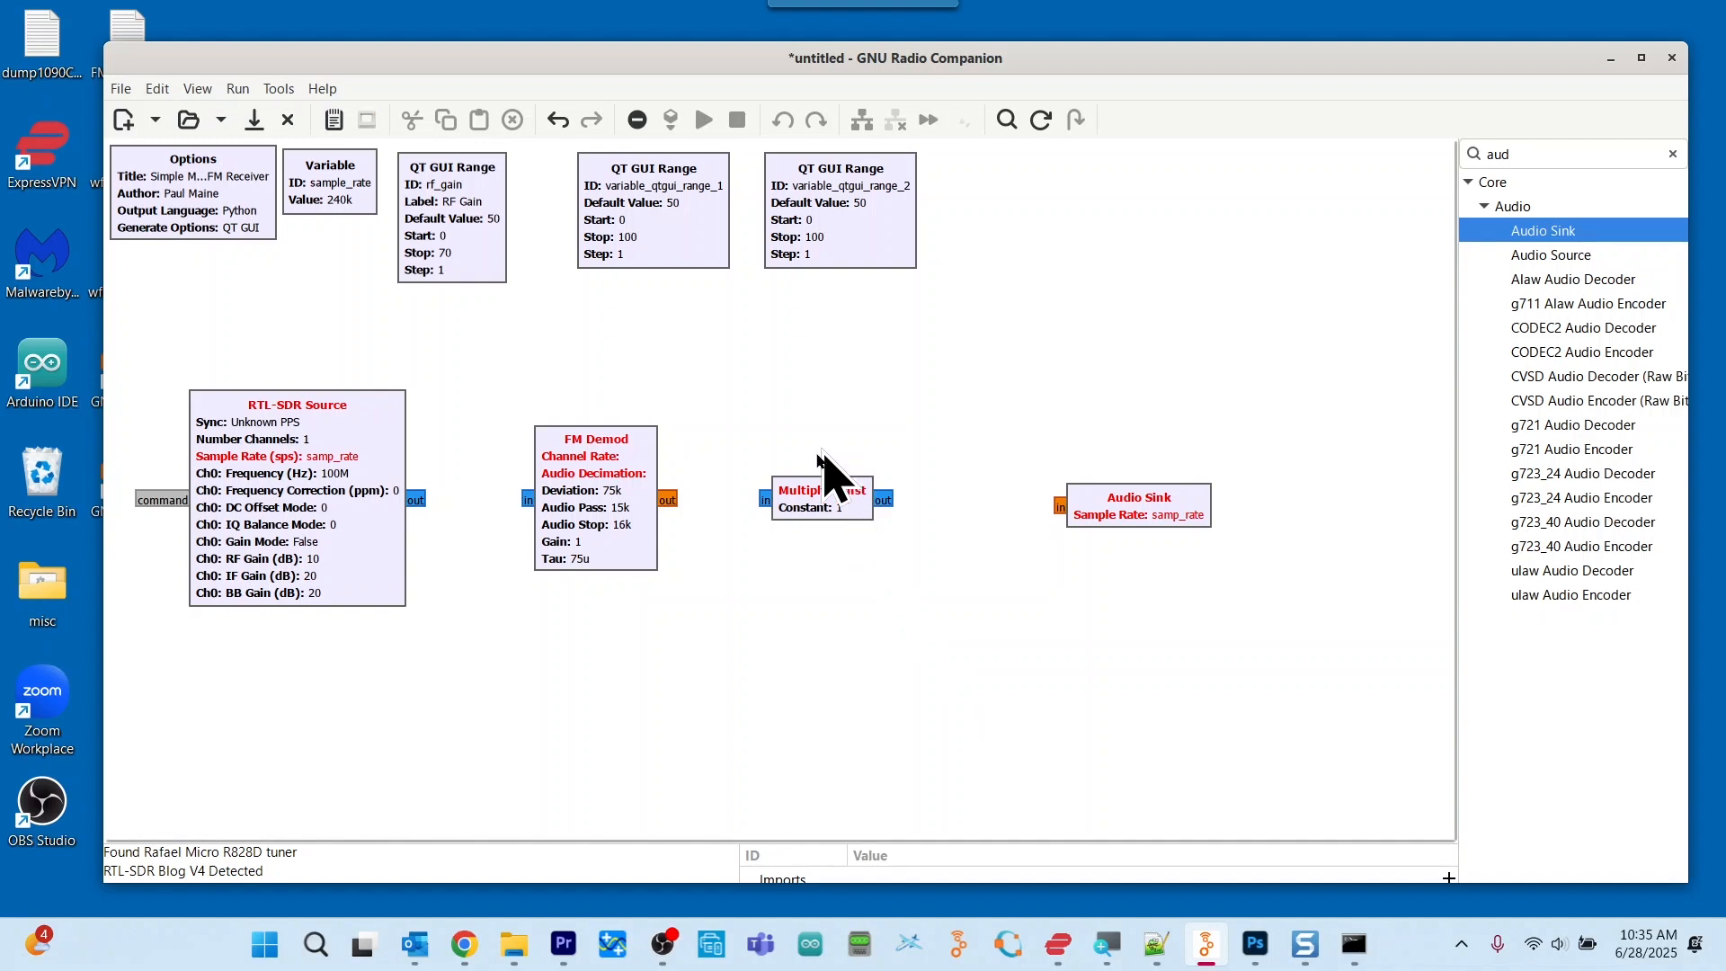
# Set the ID of the second QT GUI Range block to tuner
pyautogui.click(670, 208)
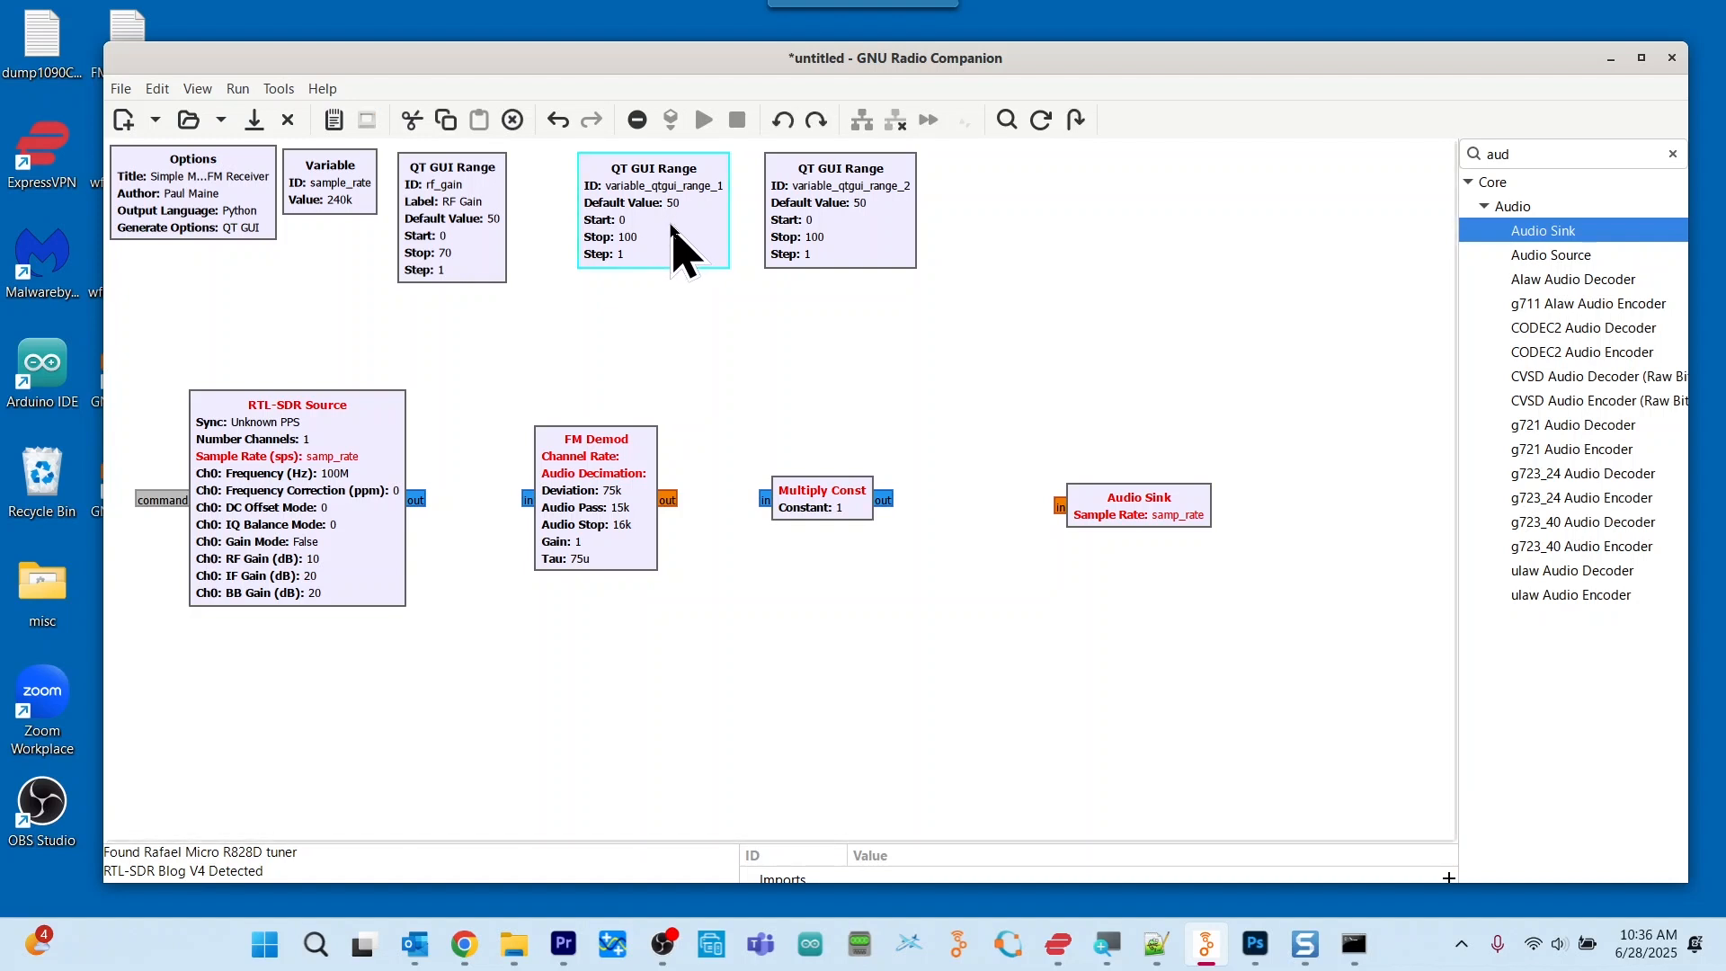
pyautogui.doubleClick(672, 226)
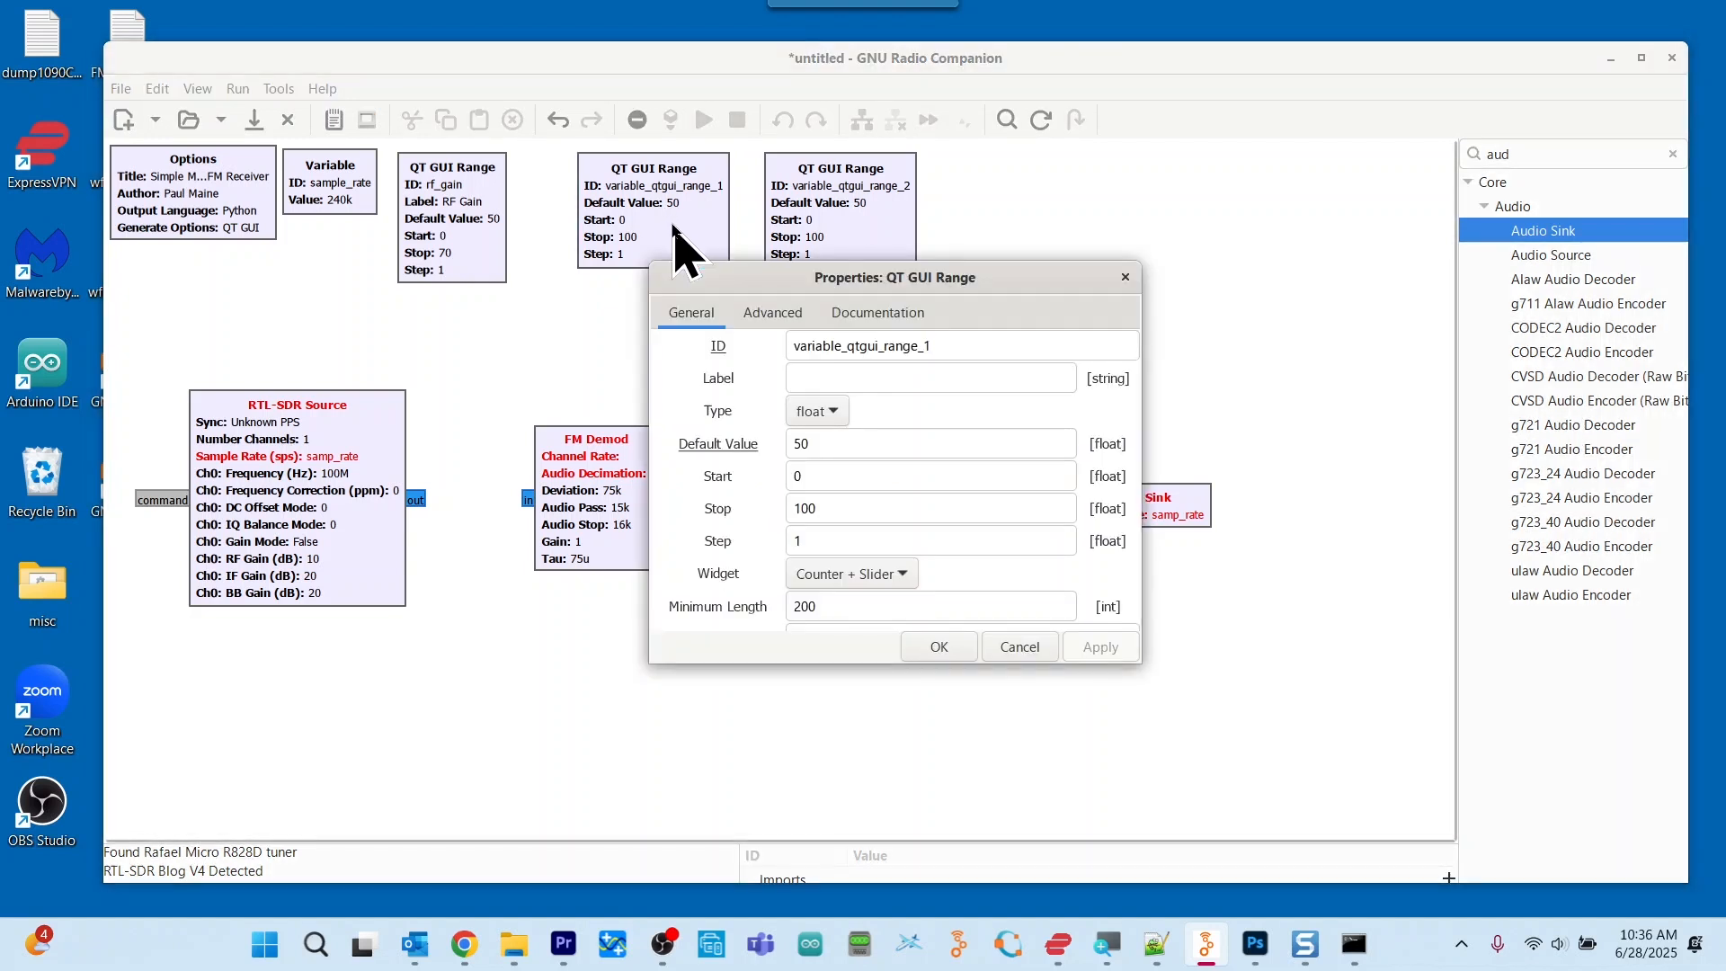
pyautogui.click(970, 347)
pyautogui.press('BackSpace')
pyautogui.press('BackSpace')
pyautogui.press('BackSpace')
pyautogui.press('BackSpace')
pyautogui.press('BackSpace')
pyautogui.press('BackSpace')
pyautogui.press('BackSpace')
pyautogui.press('BackSpace')
pyautogui.press('BackSpace')
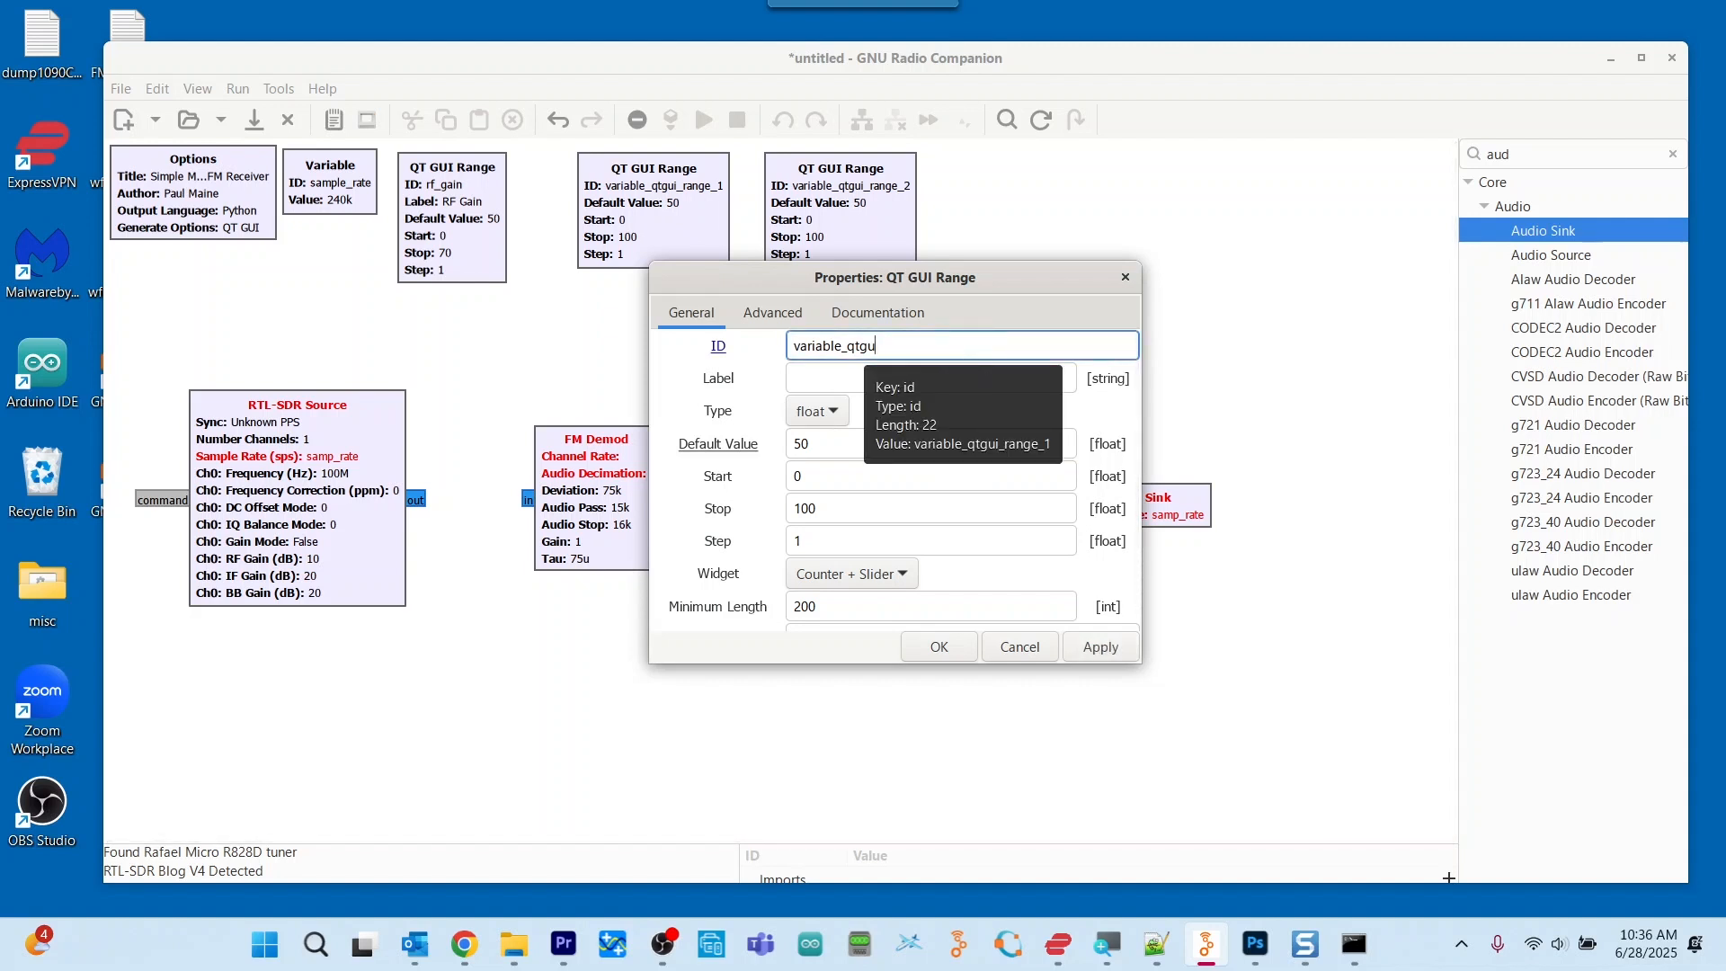
pyautogui.press('BackSpace')
pyautogui.press('BackSpace')
pyautogui.press('BackSpace')
pyautogui.press('BackSpace')
pyautogui.press('BackSpace')
pyautogui.press('BackSpace')
pyautogui.press('BackSpace')
pyautogui.press('BackSpace')
pyautogui.press('BackSpace')
pyautogui.press('BackSpace')
pyautogui.press('BackSpace')
pyautogui.press('BackSpace')
pyautogui.press('BackSpace')
pyautogui.write('tuner')
# Label the tuner range "Tuner" and set its default value to 100.3e6
pyautogui.click(841, 378)
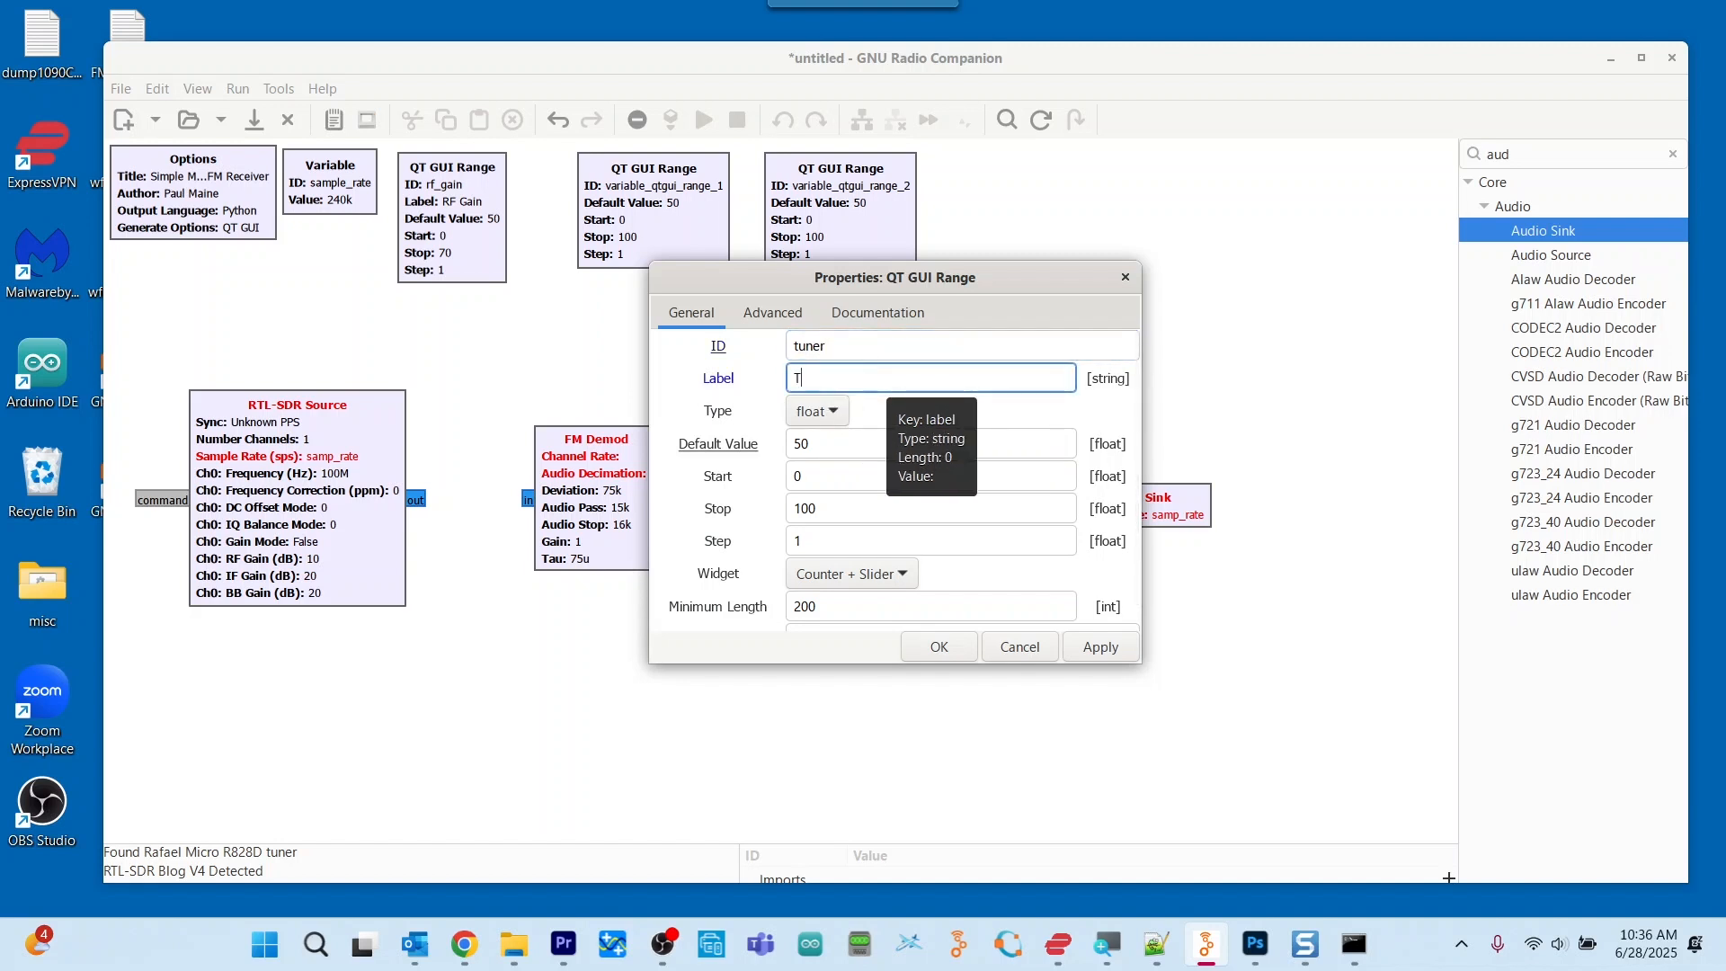
pyautogui.write('Tuner')
pyautogui.click(844, 443)
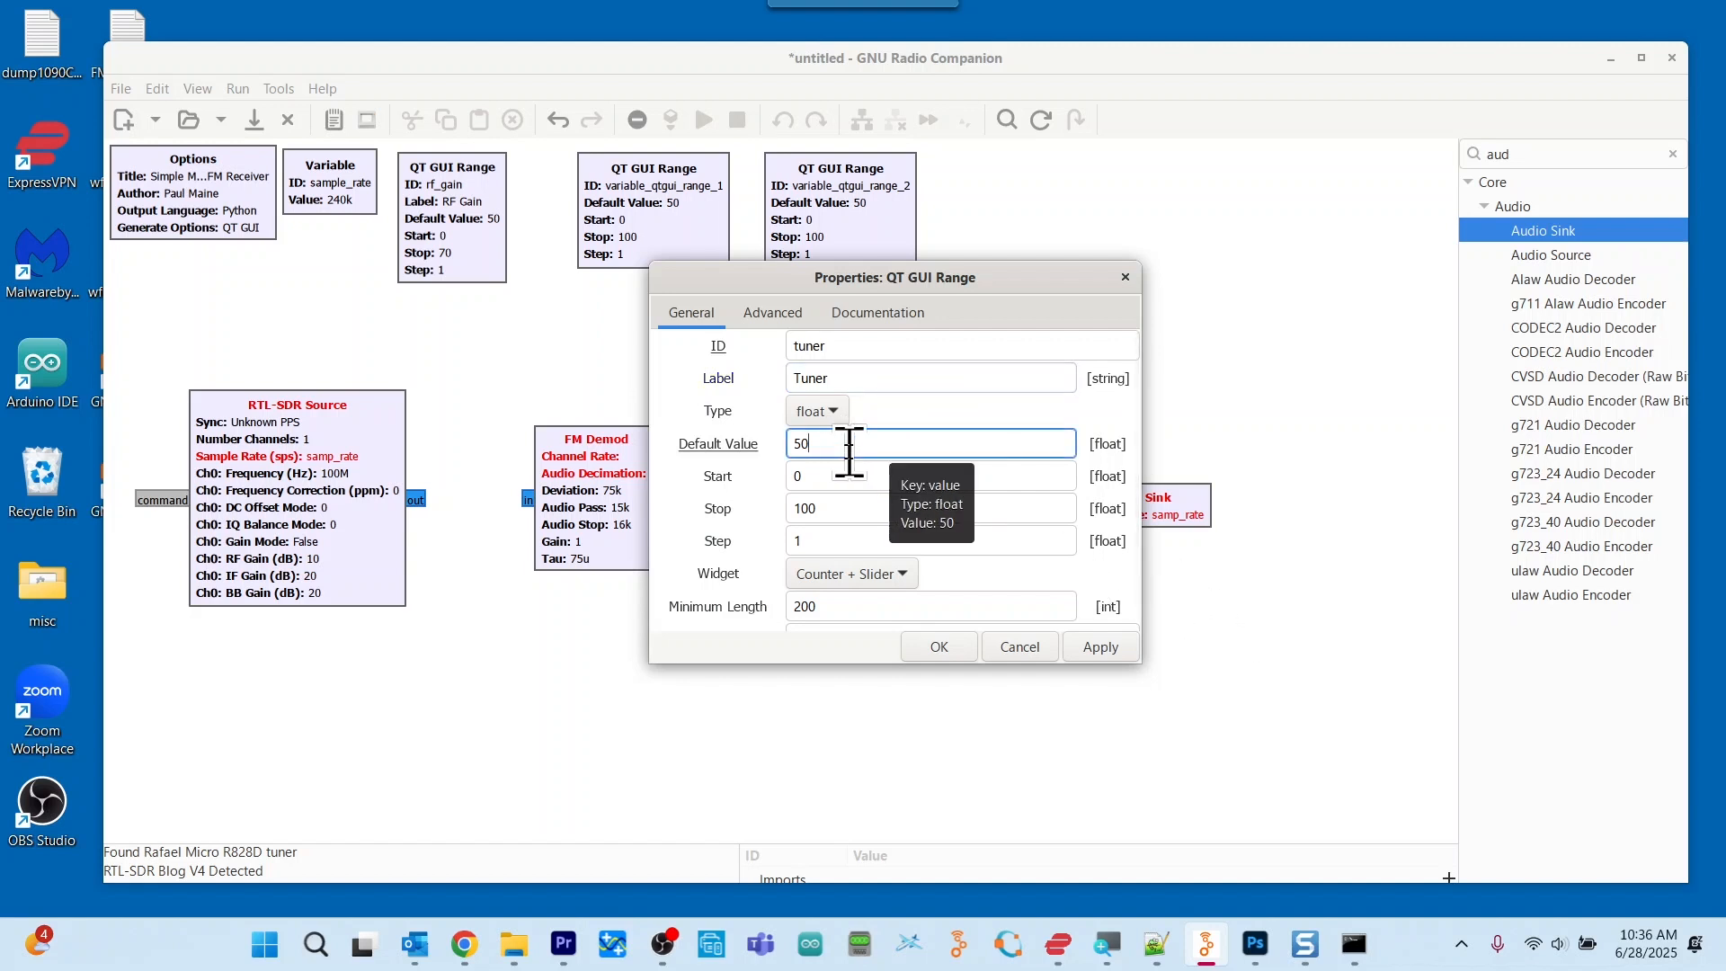
pyautogui.press('BackSpace')
pyautogui.press('BackSpace')
pyautogui.write('100.3e6')
# Set the tuner range's start value to 87.9e6 and its stop value to 108.1e6
pyautogui.click(837, 477)
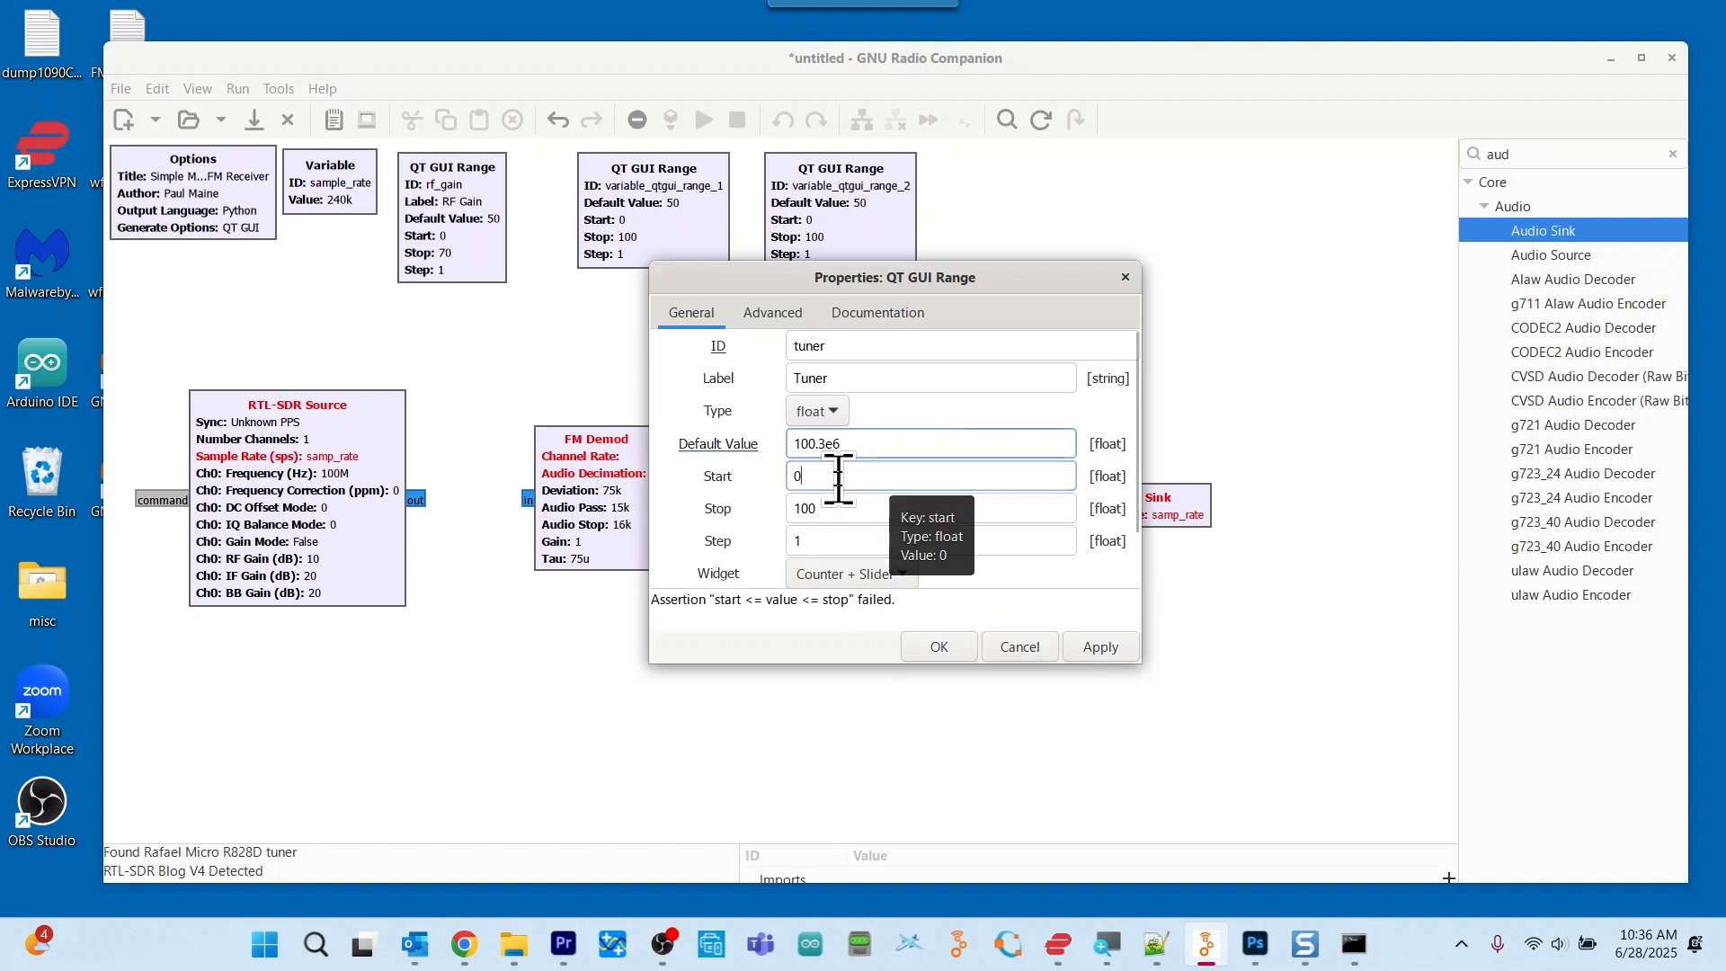
pyautogui.press('BackSpace')
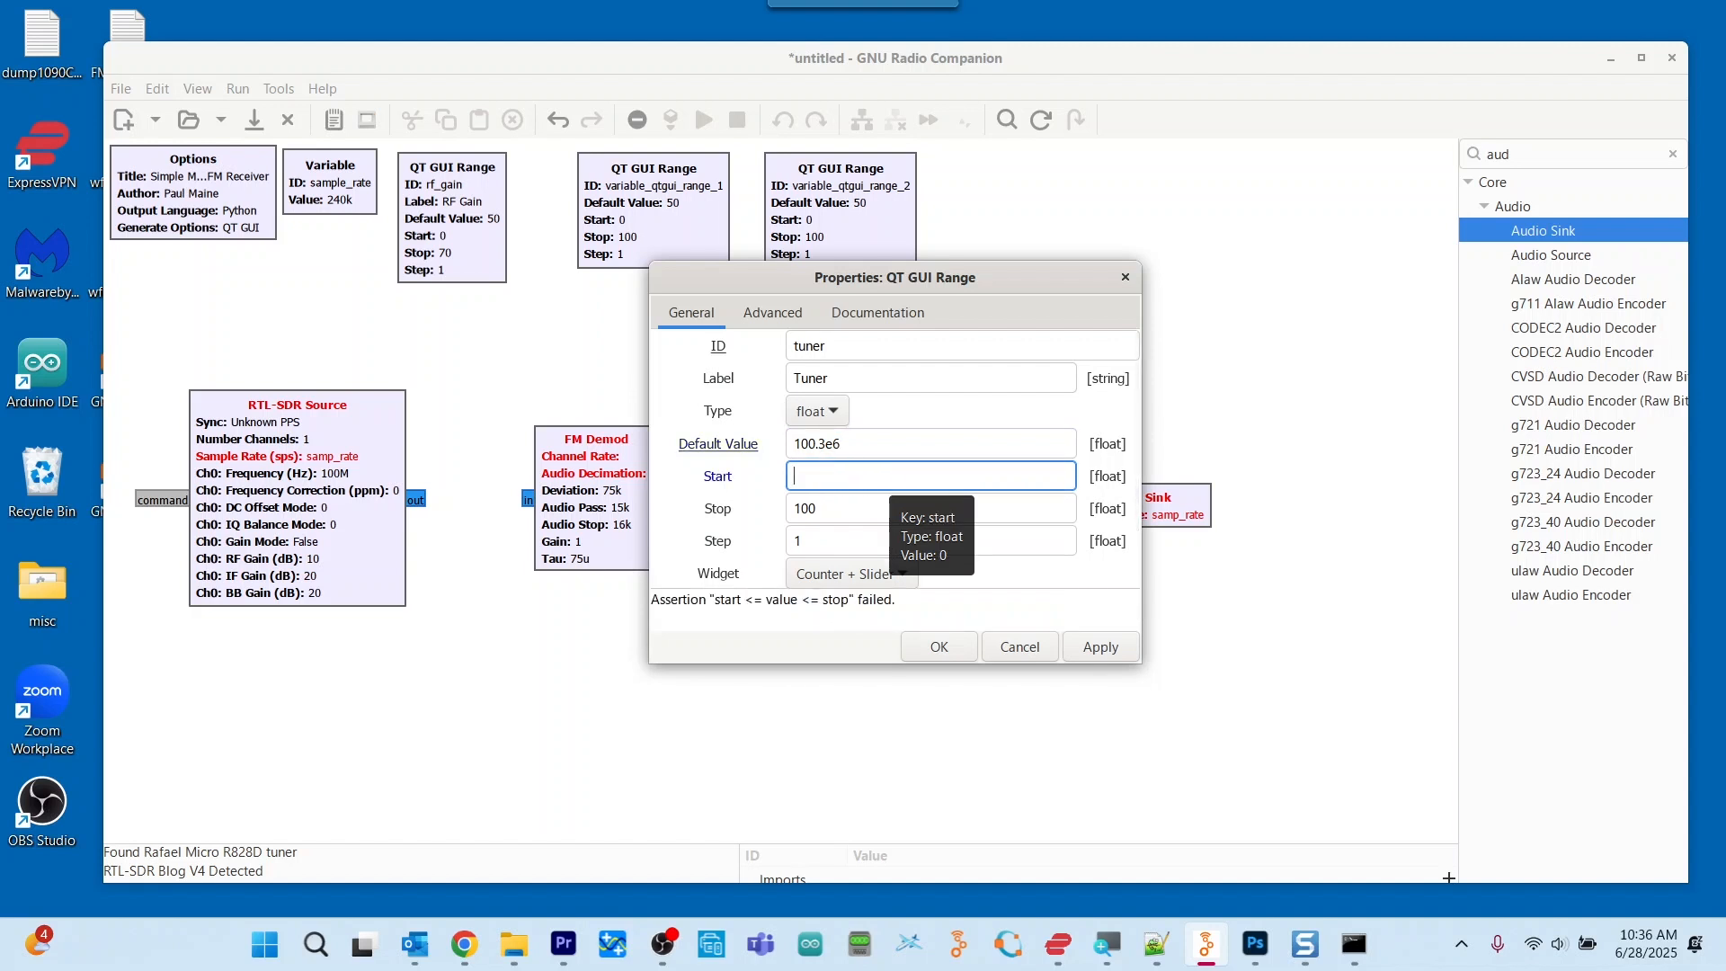
pyautogui.write('87.9e6')
pyautogui.doubleClick(867, 518)
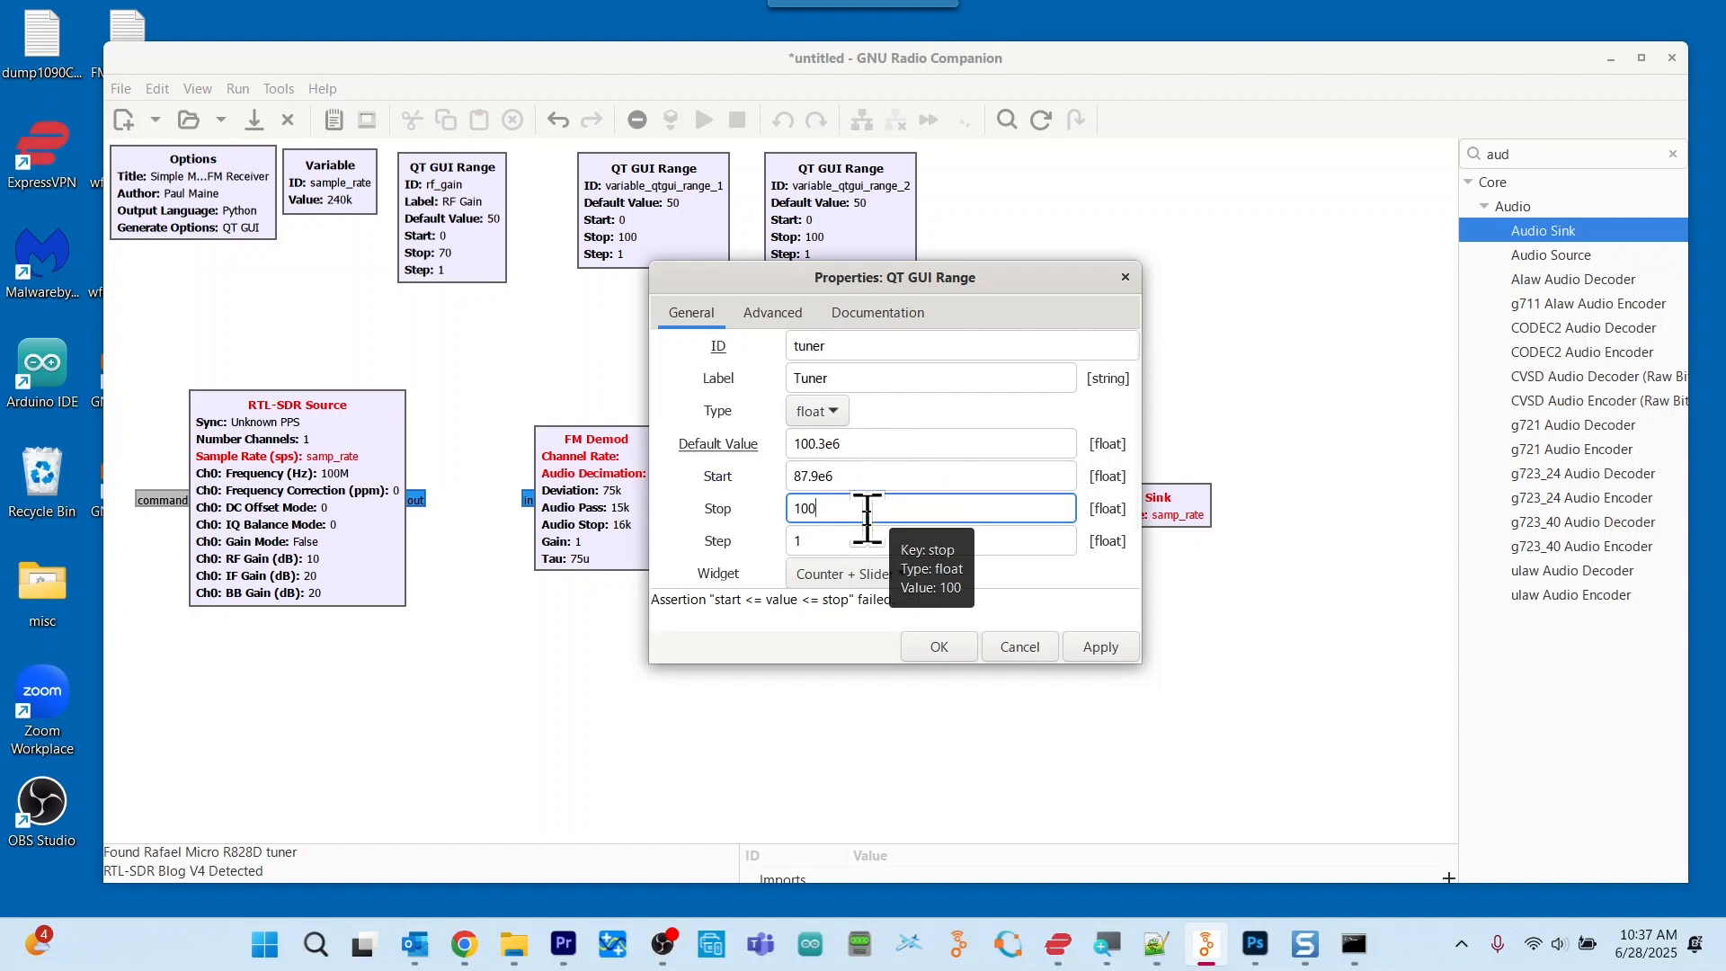
pyautogui.press('BackSpace')
pyautogui.write('108.1e6')
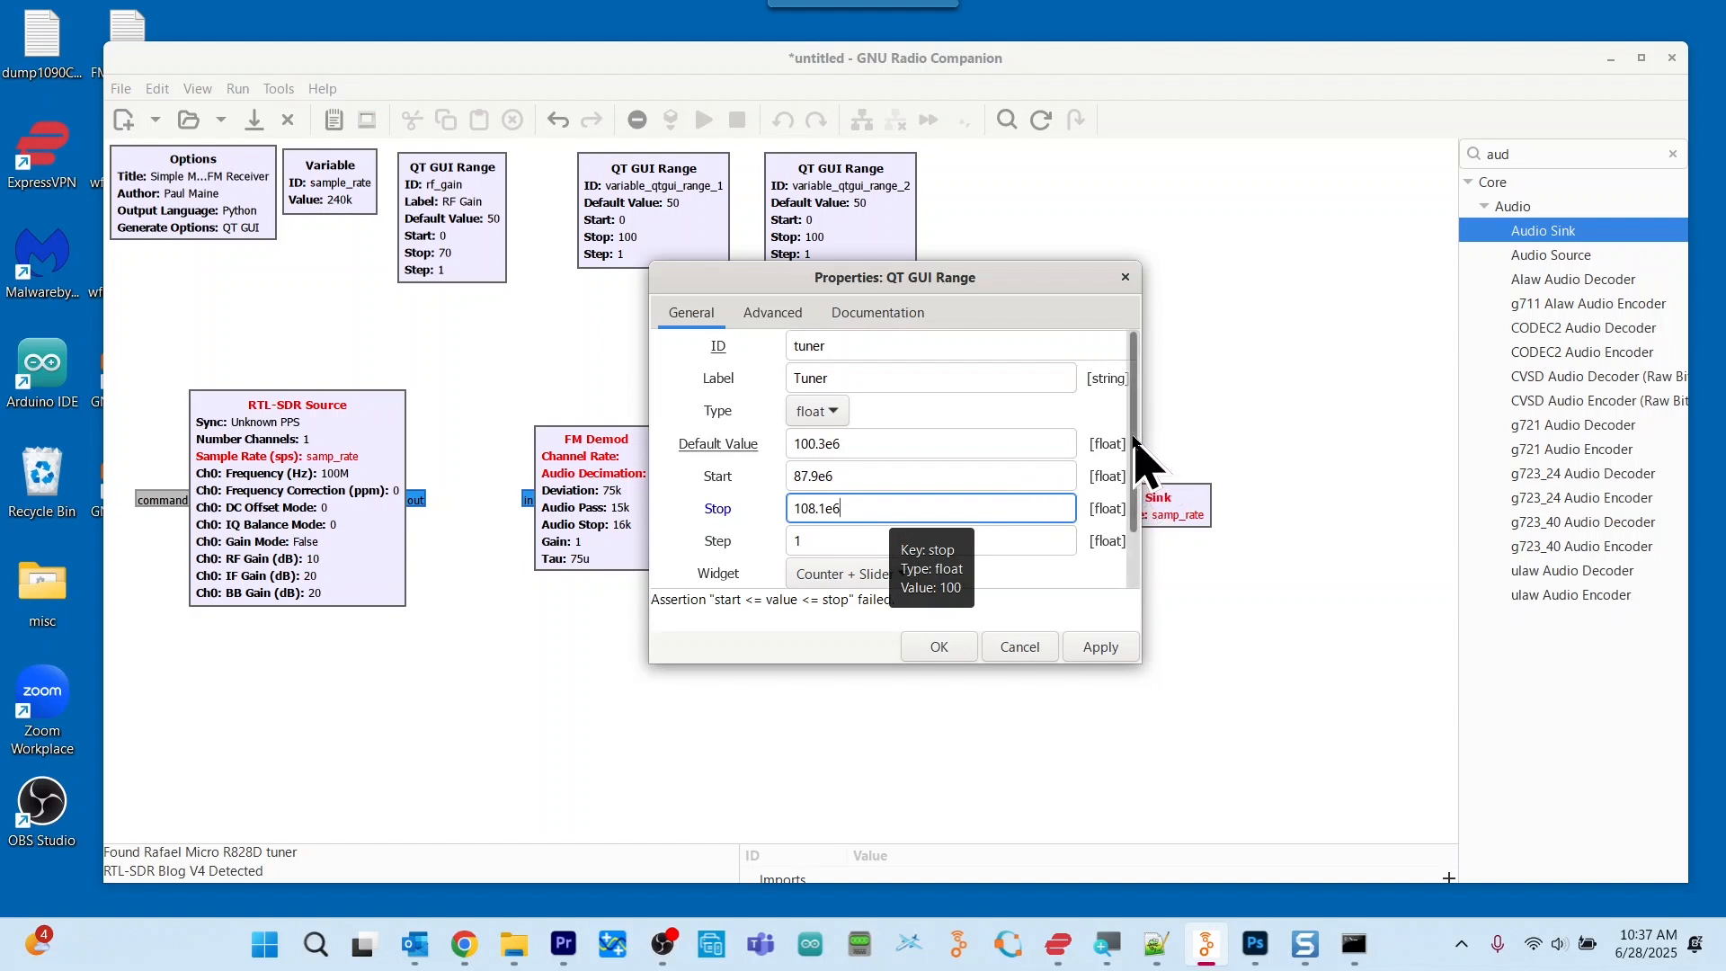
# Set the tuner range's step to 100e3 and apply the block's properties
pyautogui.moveTo(1134, 438); pyautogui.dragTo(1129, 506)
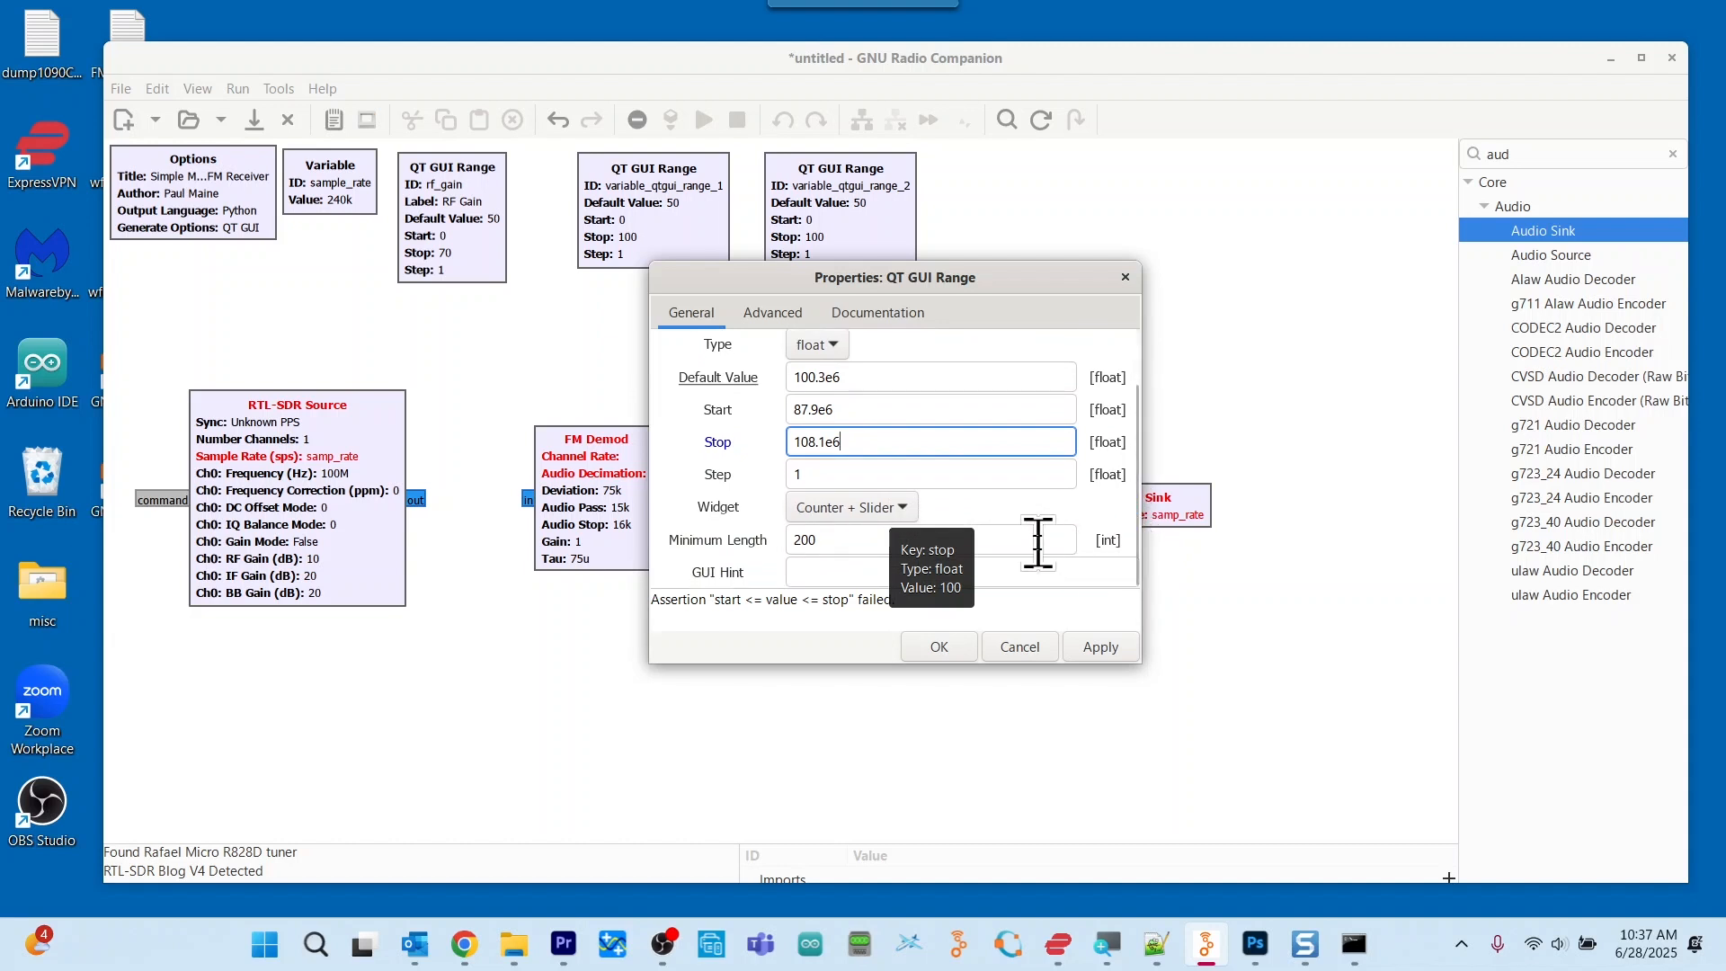
pyautogui.click(802, 469)
pyautogui.write('1')
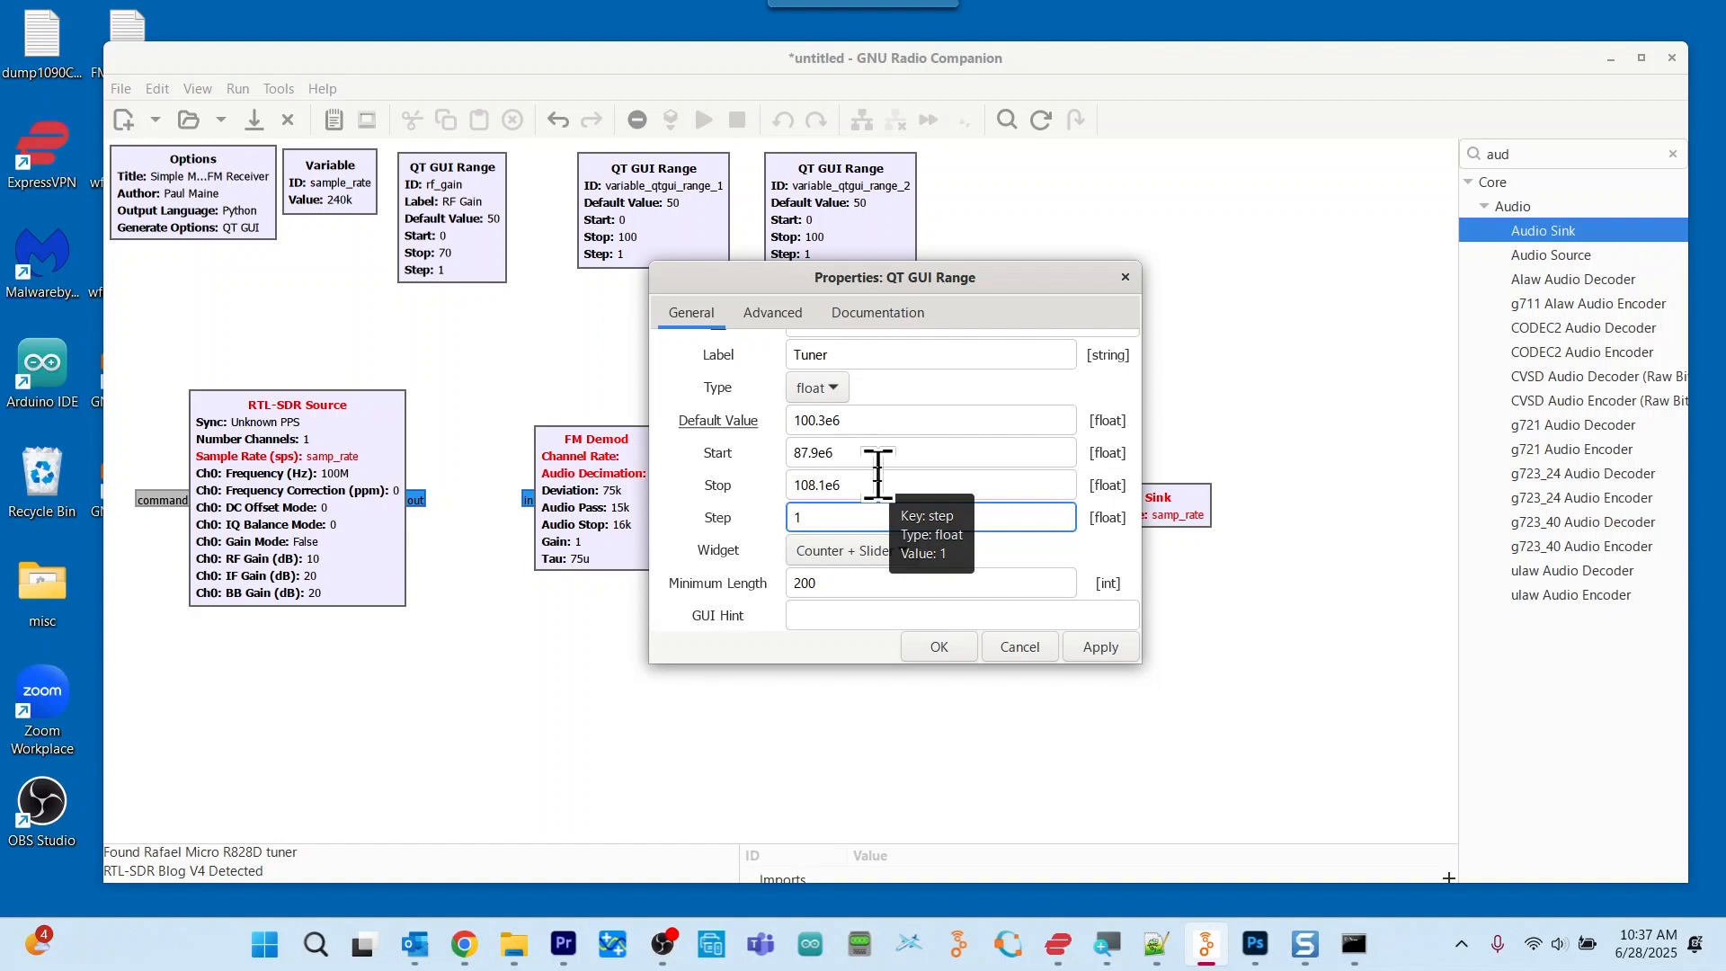
pyautogui.press('BackSpace')
pyautogui.write('100e3')
pyautogui.click(1102, 648)
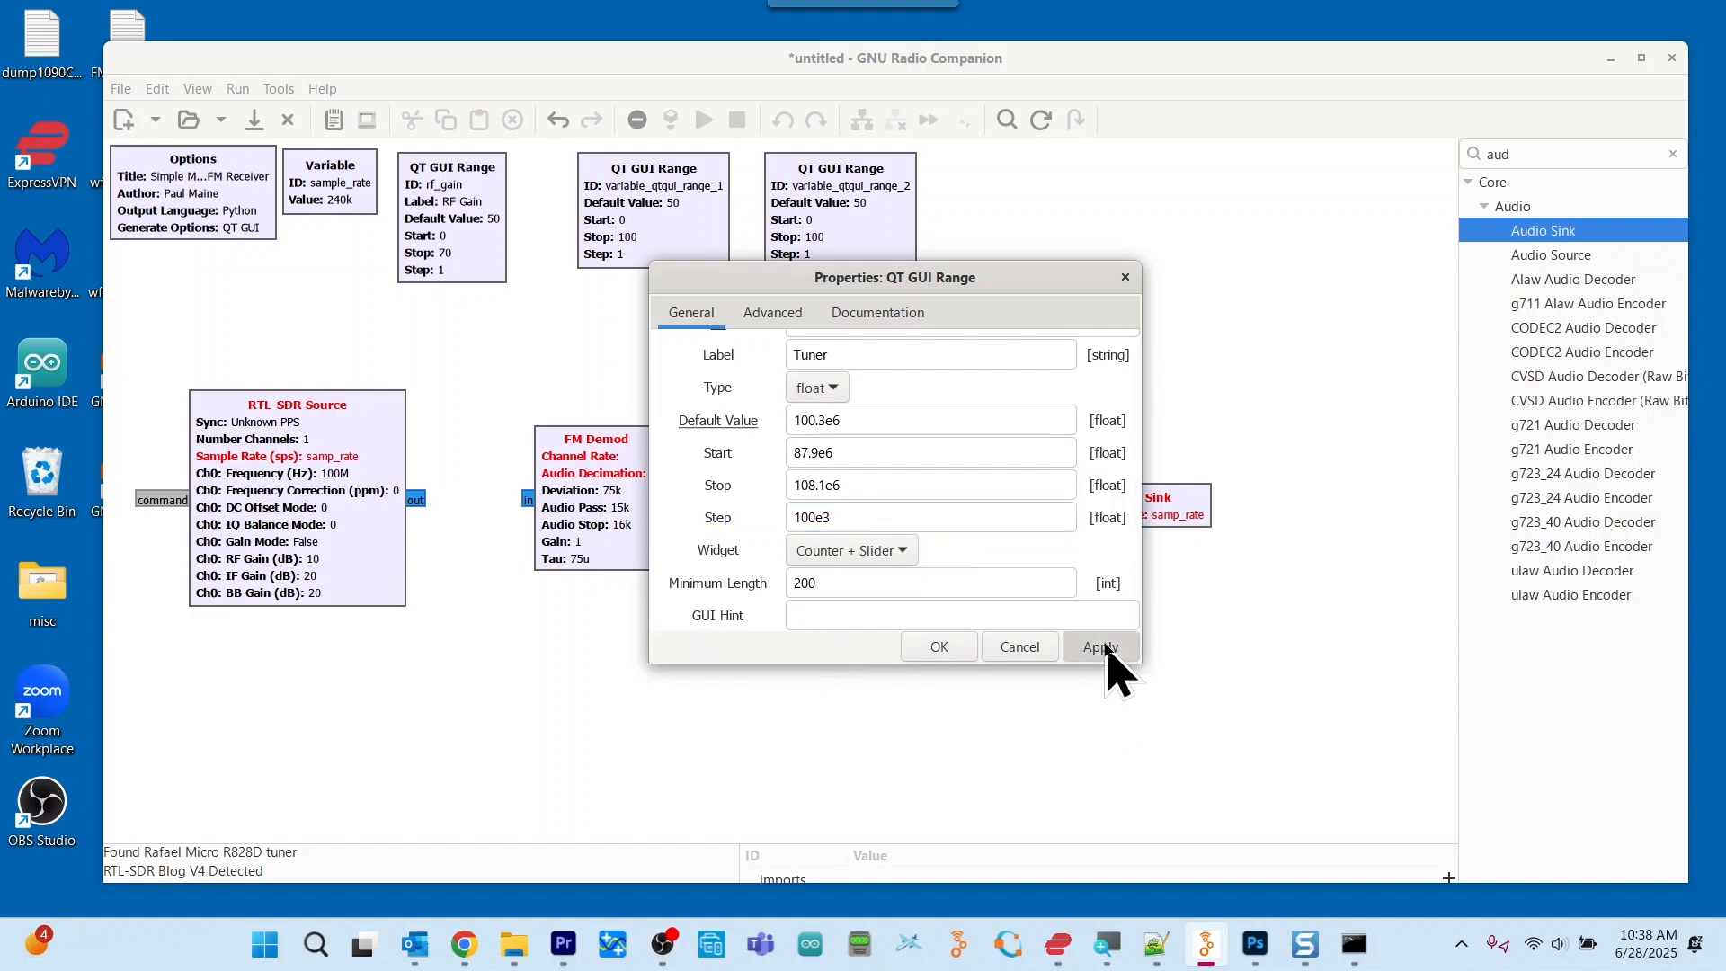
pyautogui.click(938, 648)
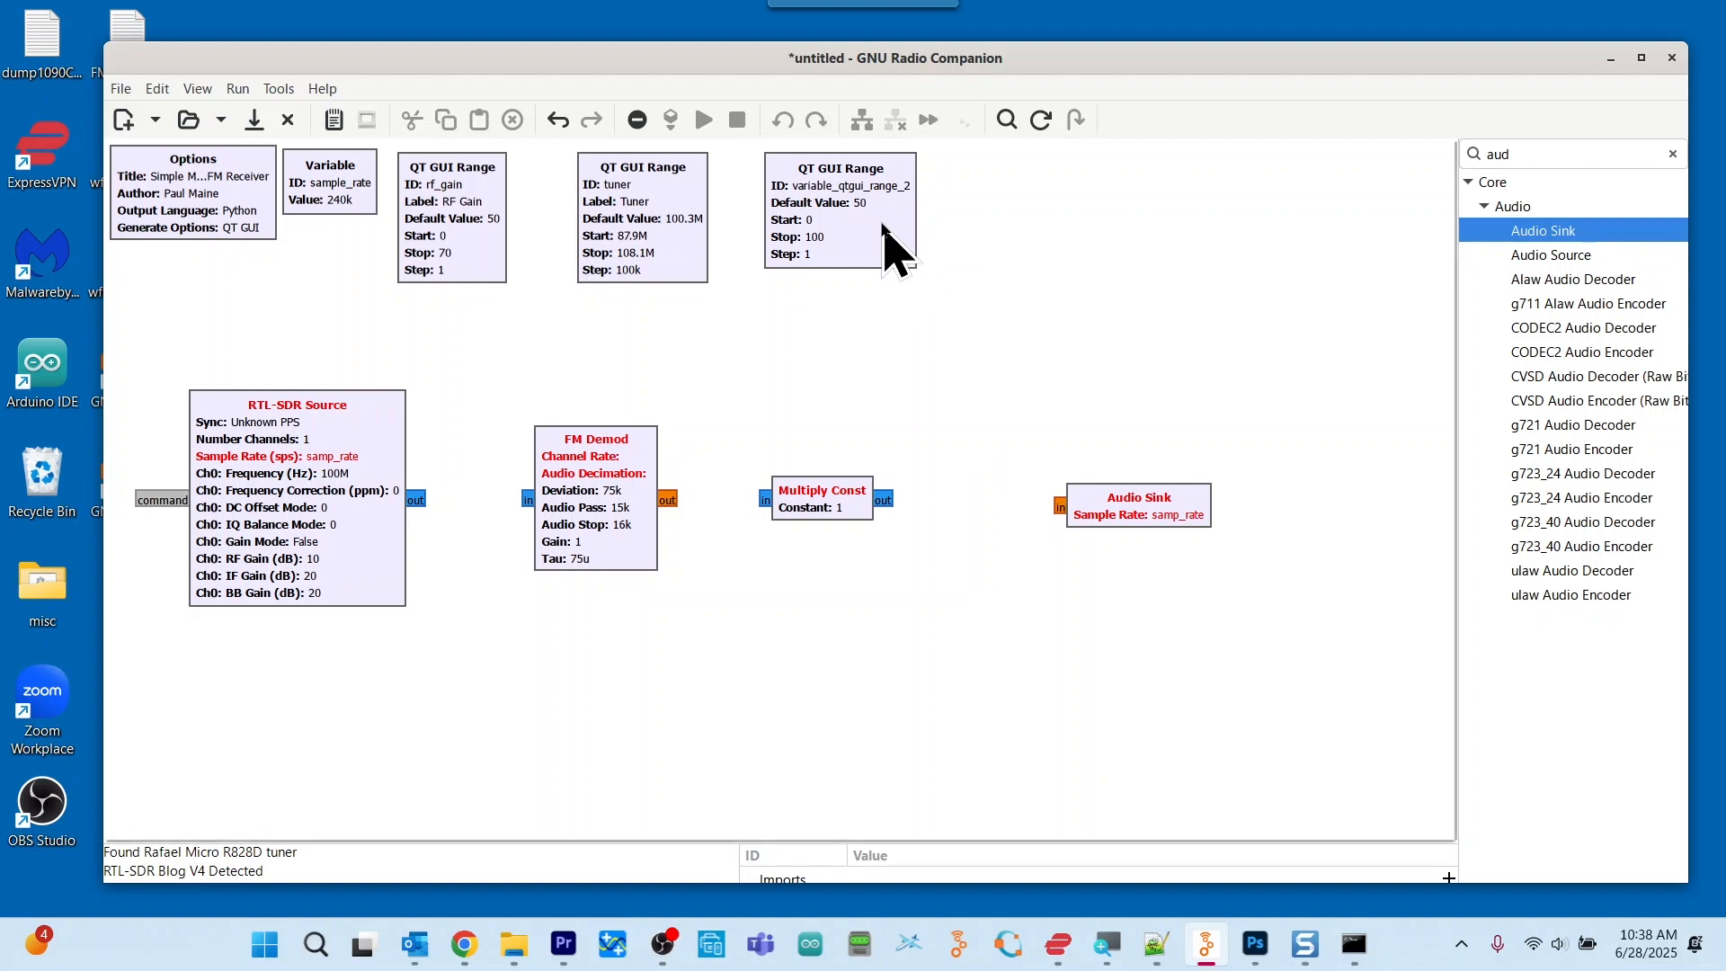
# Set the ID of the third QT GUI Range block to volume
pyautogui.doubleClick(875, 216)
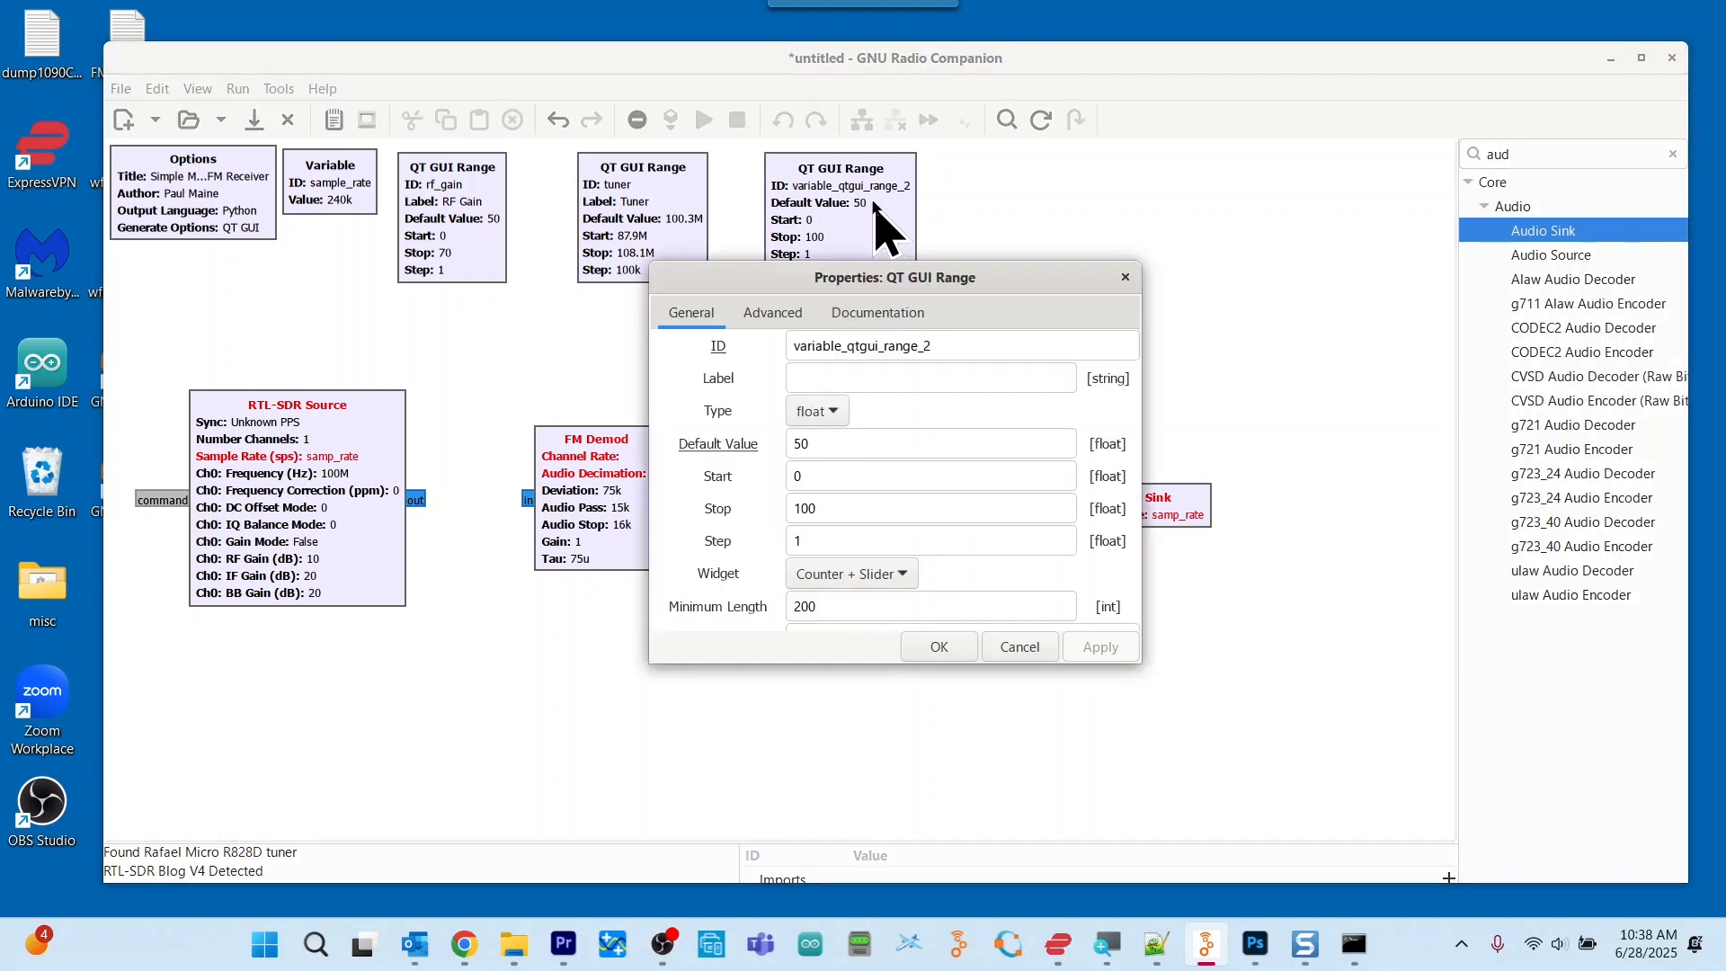
pyautogui.click(939, 346)
pyautogui.press('BackSpace')
pyautogui.press('BackSpace')
pyautogui.press('BackSpace')
pyautogui.press('BackSpace')
pyautogui.press('BackSpace')
pyautogui.press('BackSpace')
pyautogui.press('BackSpace')
pyautogui.press('BackSpace')
pyautogui.press('BackSpace')
pyautogui.press('BackSpace')
pyautogui.press('BackSpace')
pyautogui.press('BackSpace')
pyautogui.press('BackSpace')
pyautogui.press('BackSpace')
pyautogui.press('BackSpace')
pyautogui.press('BackSpace')
pyautogui.press('BackSpace')
pyautogui.press('BackSpace')
pyautogui.press('BackSpace')
pyautogui.press('BackSpace')
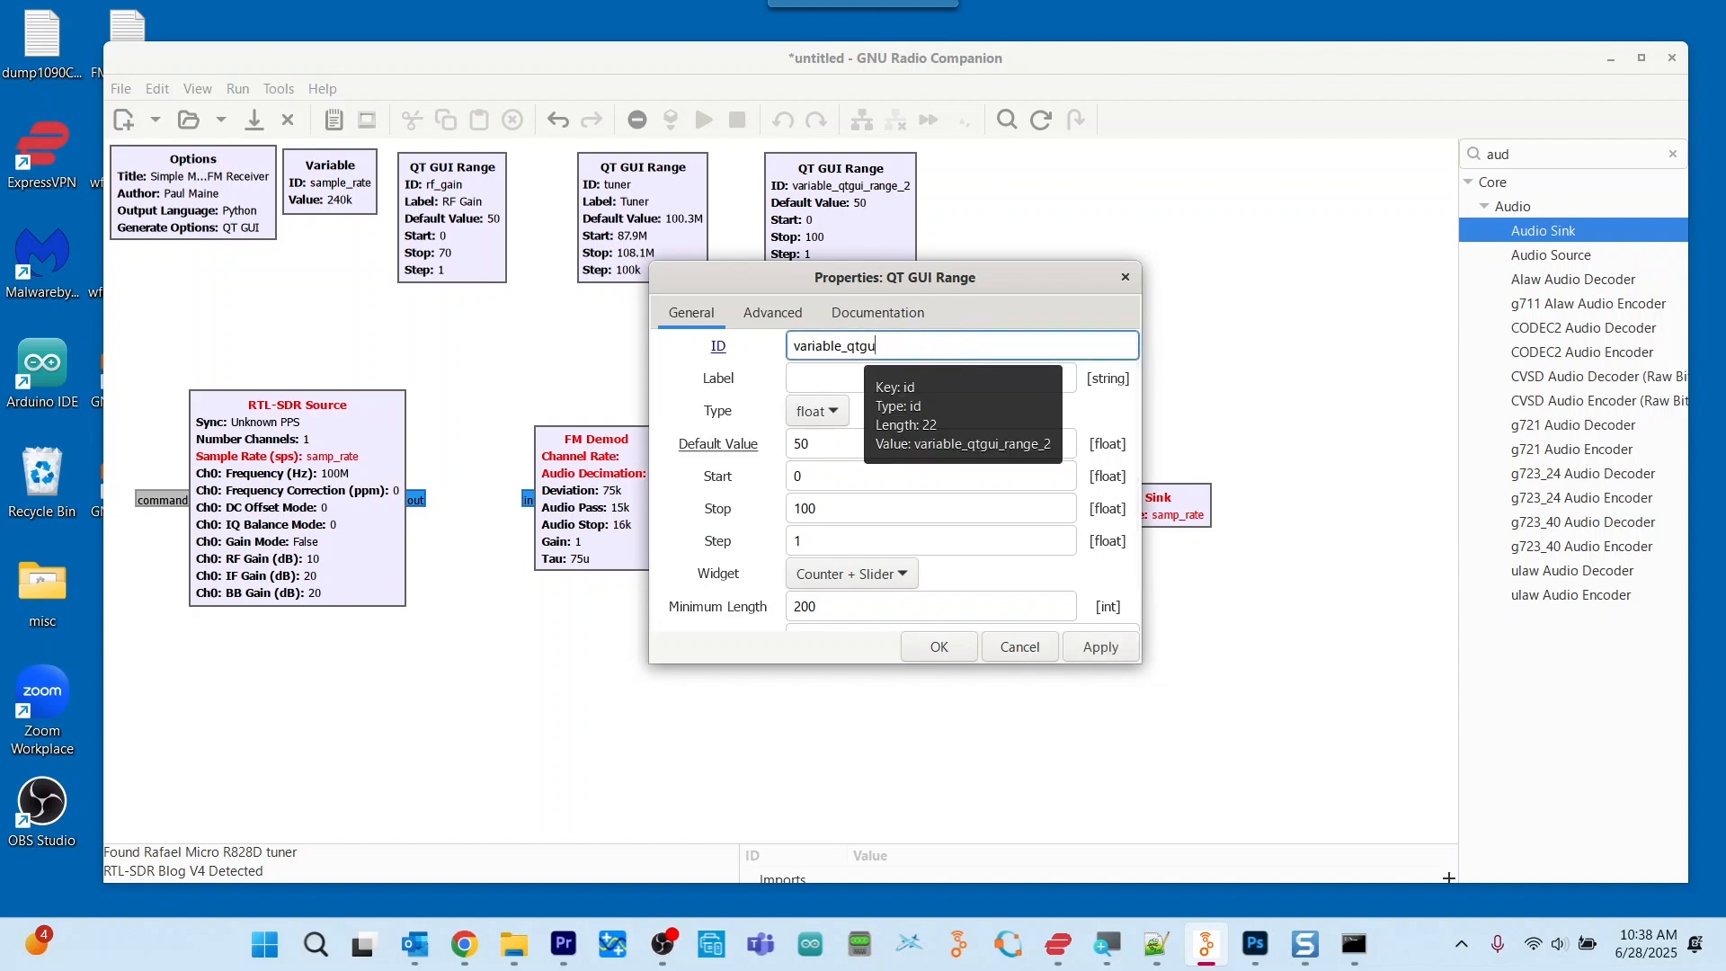
pyautogui.write('volume')
pyautogui.write('me')
# Label the volume range "Volume" and set its default value to 300e-3
pyautogui.click(836, 376)
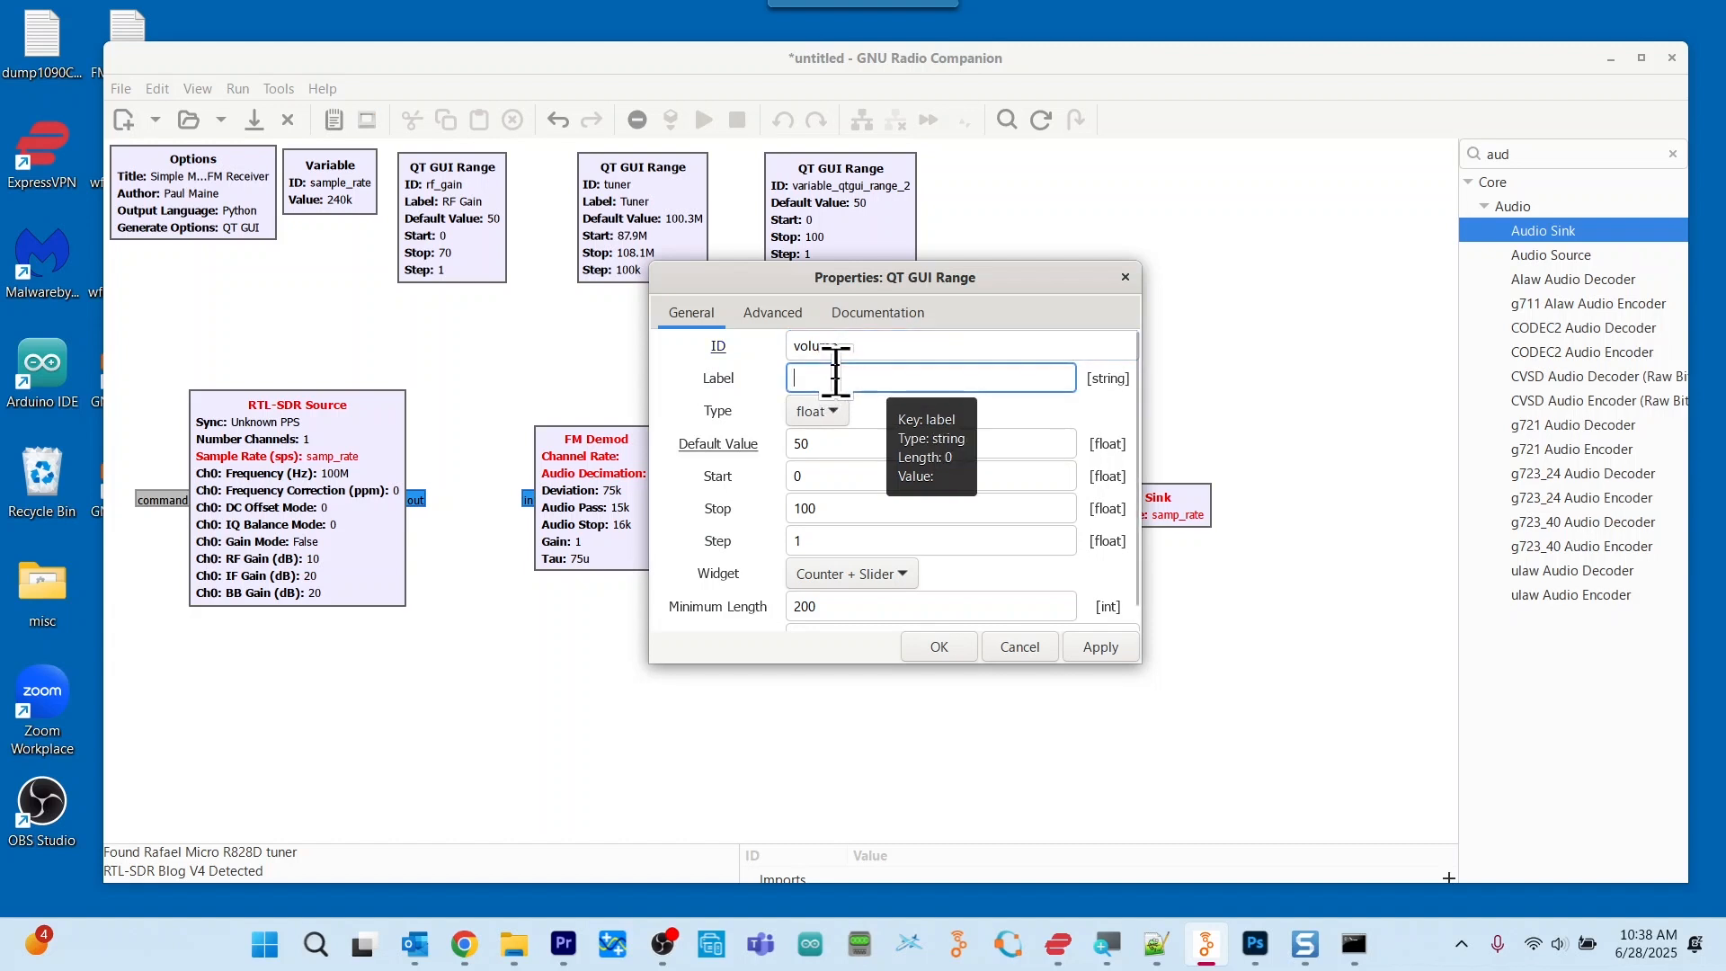
pyautogui.write('V')
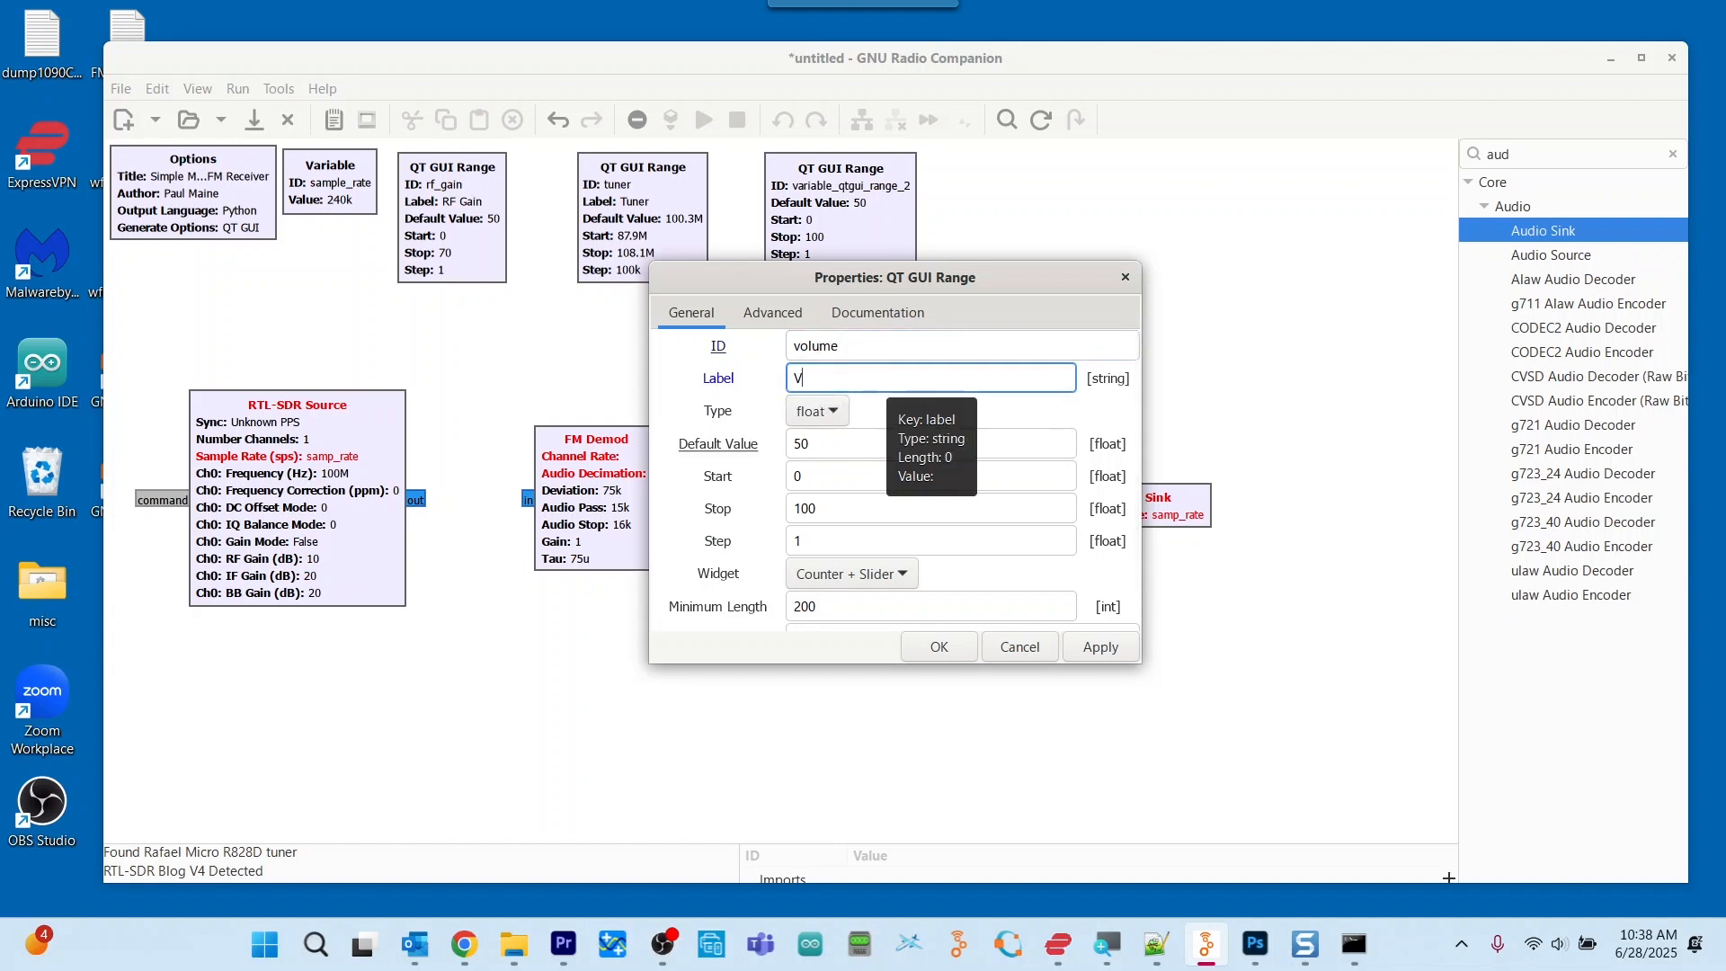
pyautogui.write('olume')
pyautogui.click(841, 443)
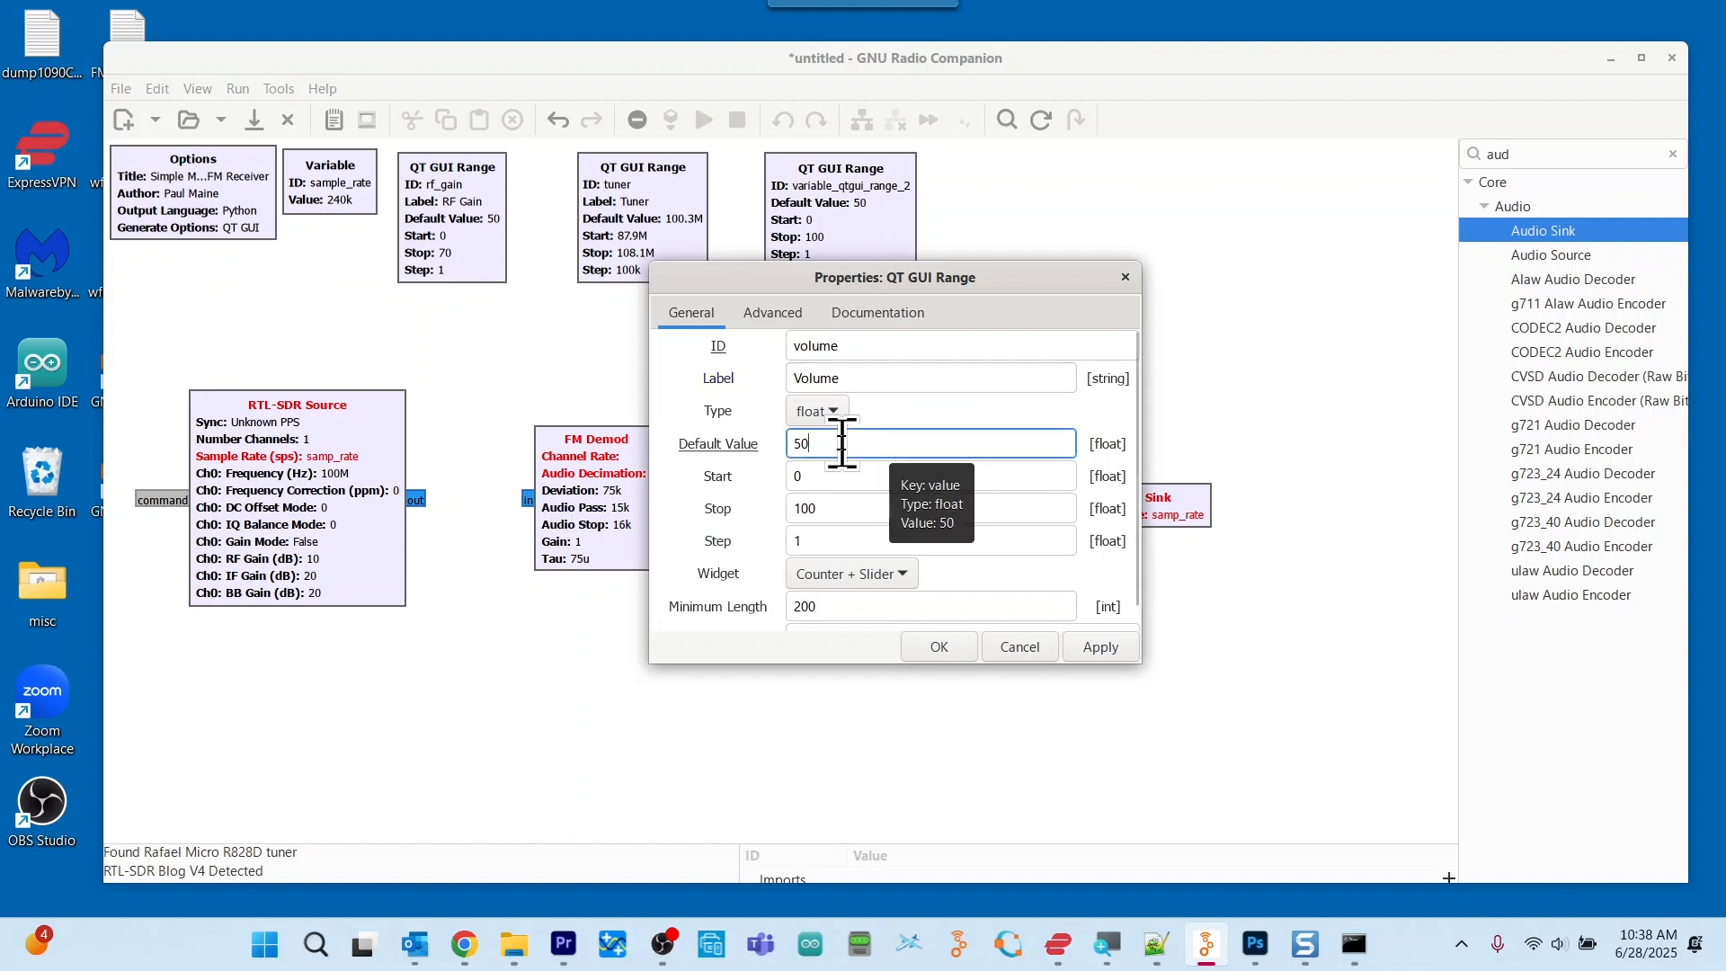
pyautogui.press('BackSpace')
pyautogui.press('BackSpace')
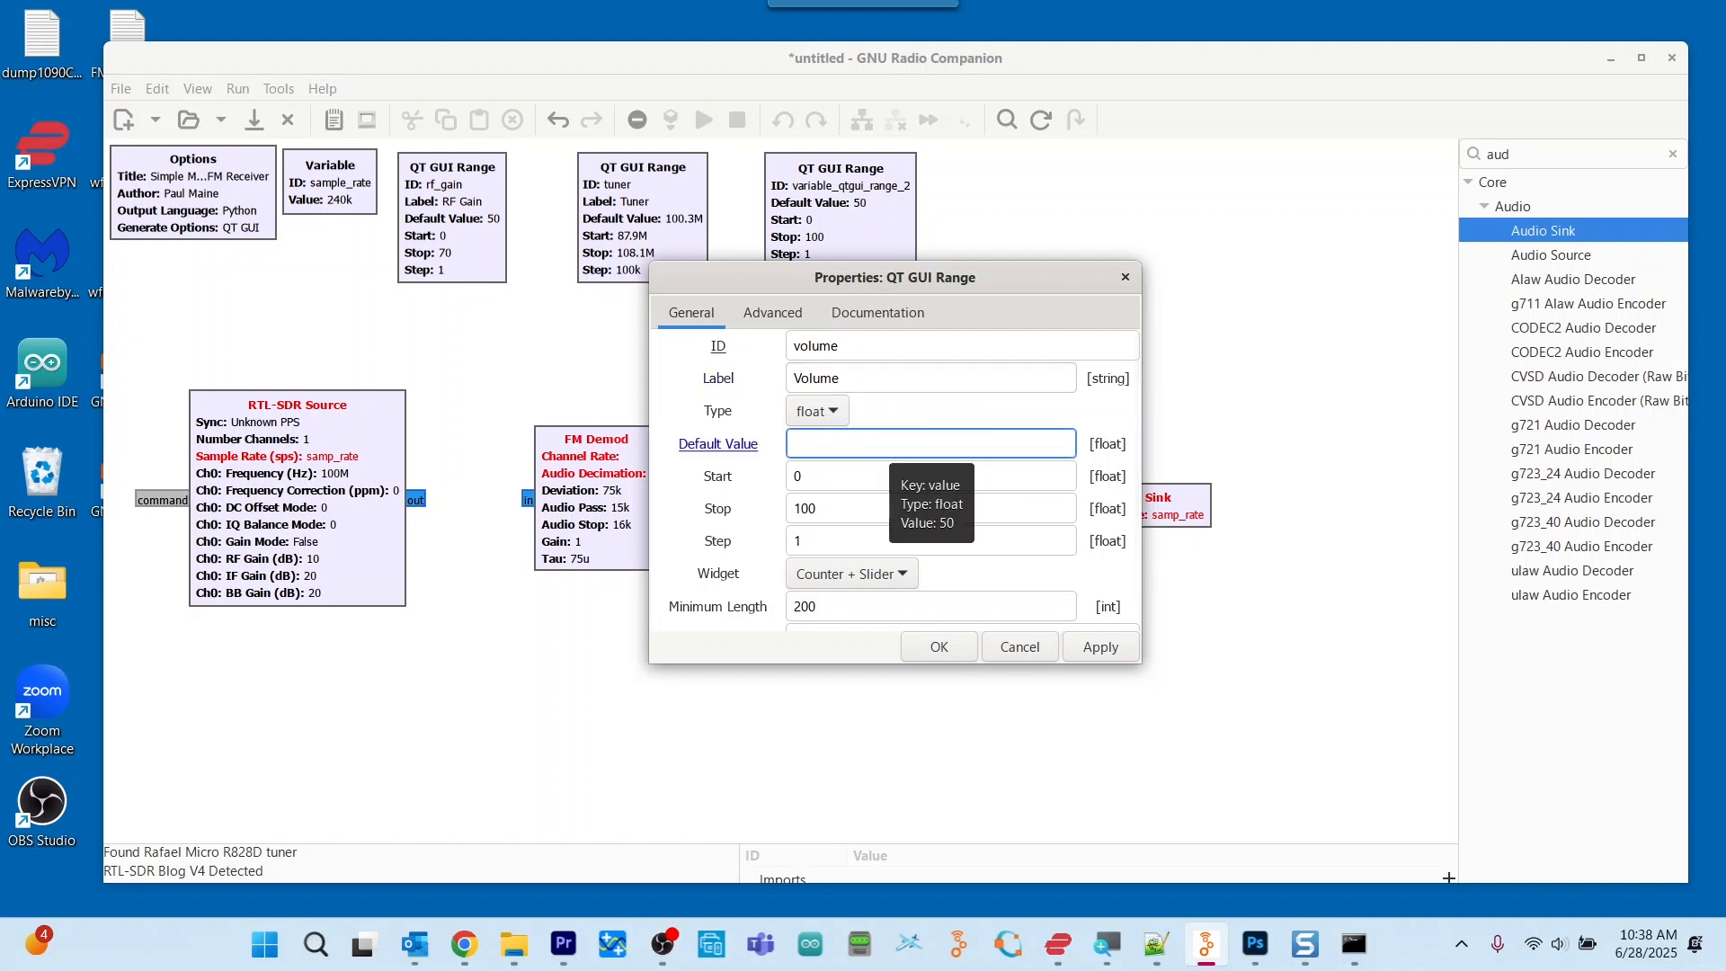
pyautogui.write('300e-3')
# Set the volume range's stop value to 1 and its step to 50e-3, applying the properties
pyautogui.click(860, 503)
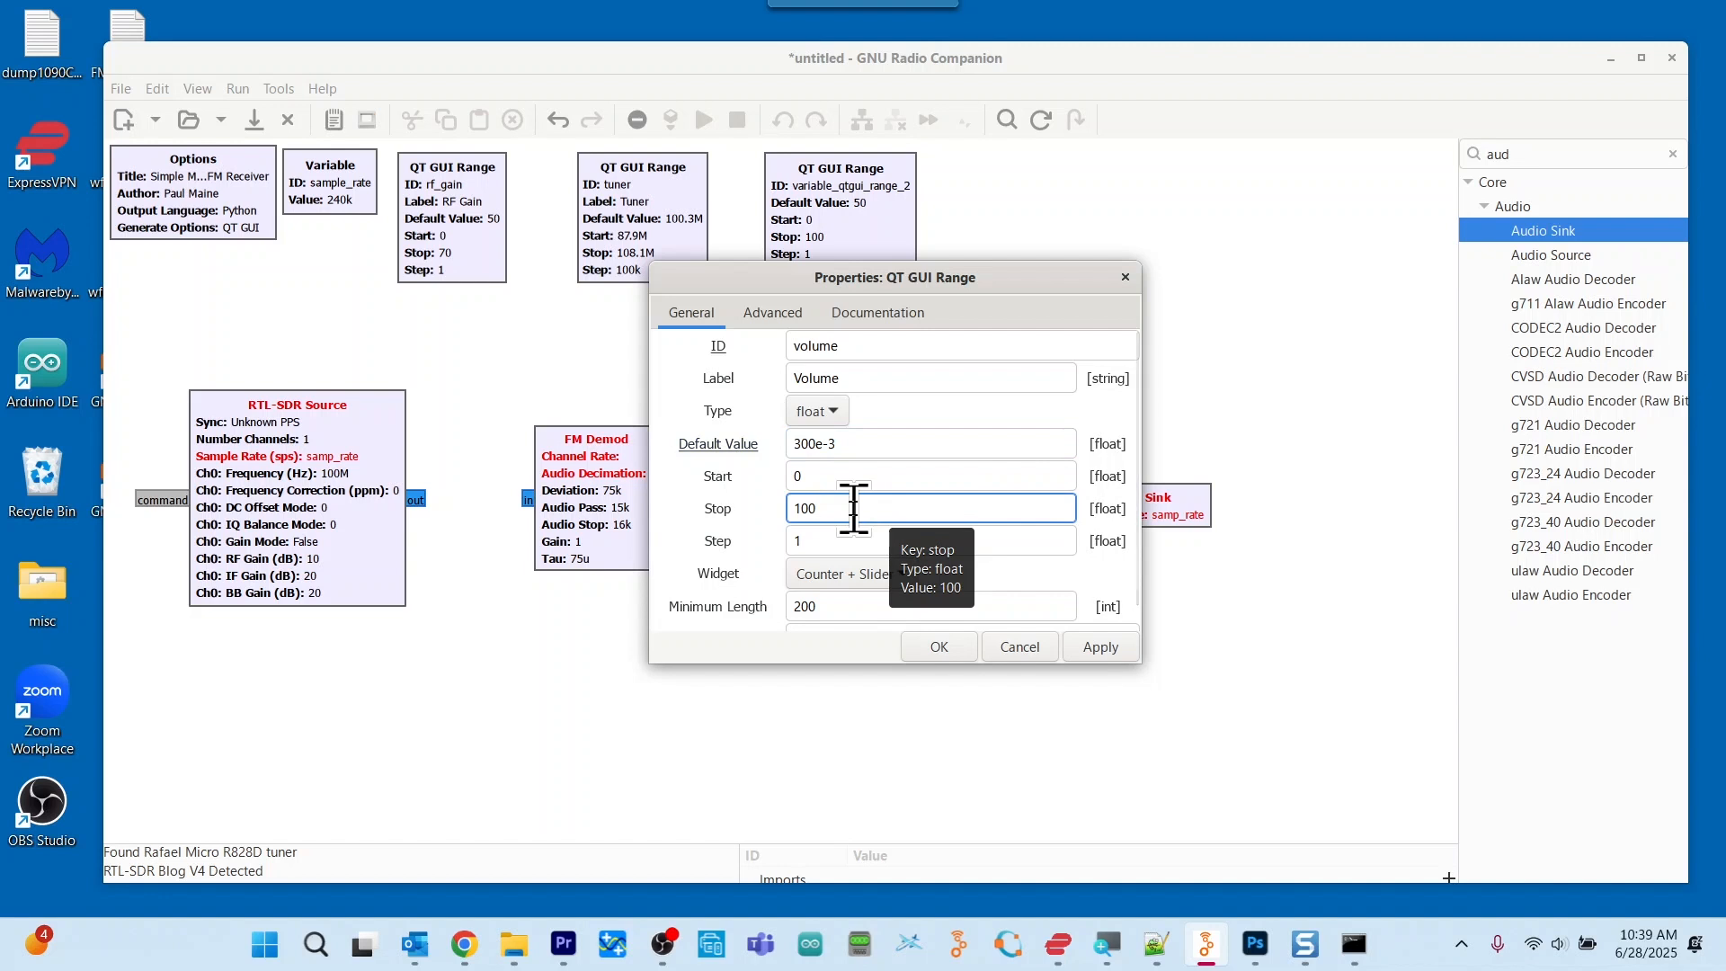
pyautogui.press('BackSpace')
pyautogui.press('BackSpace')
pyautogui.click(845, 541)
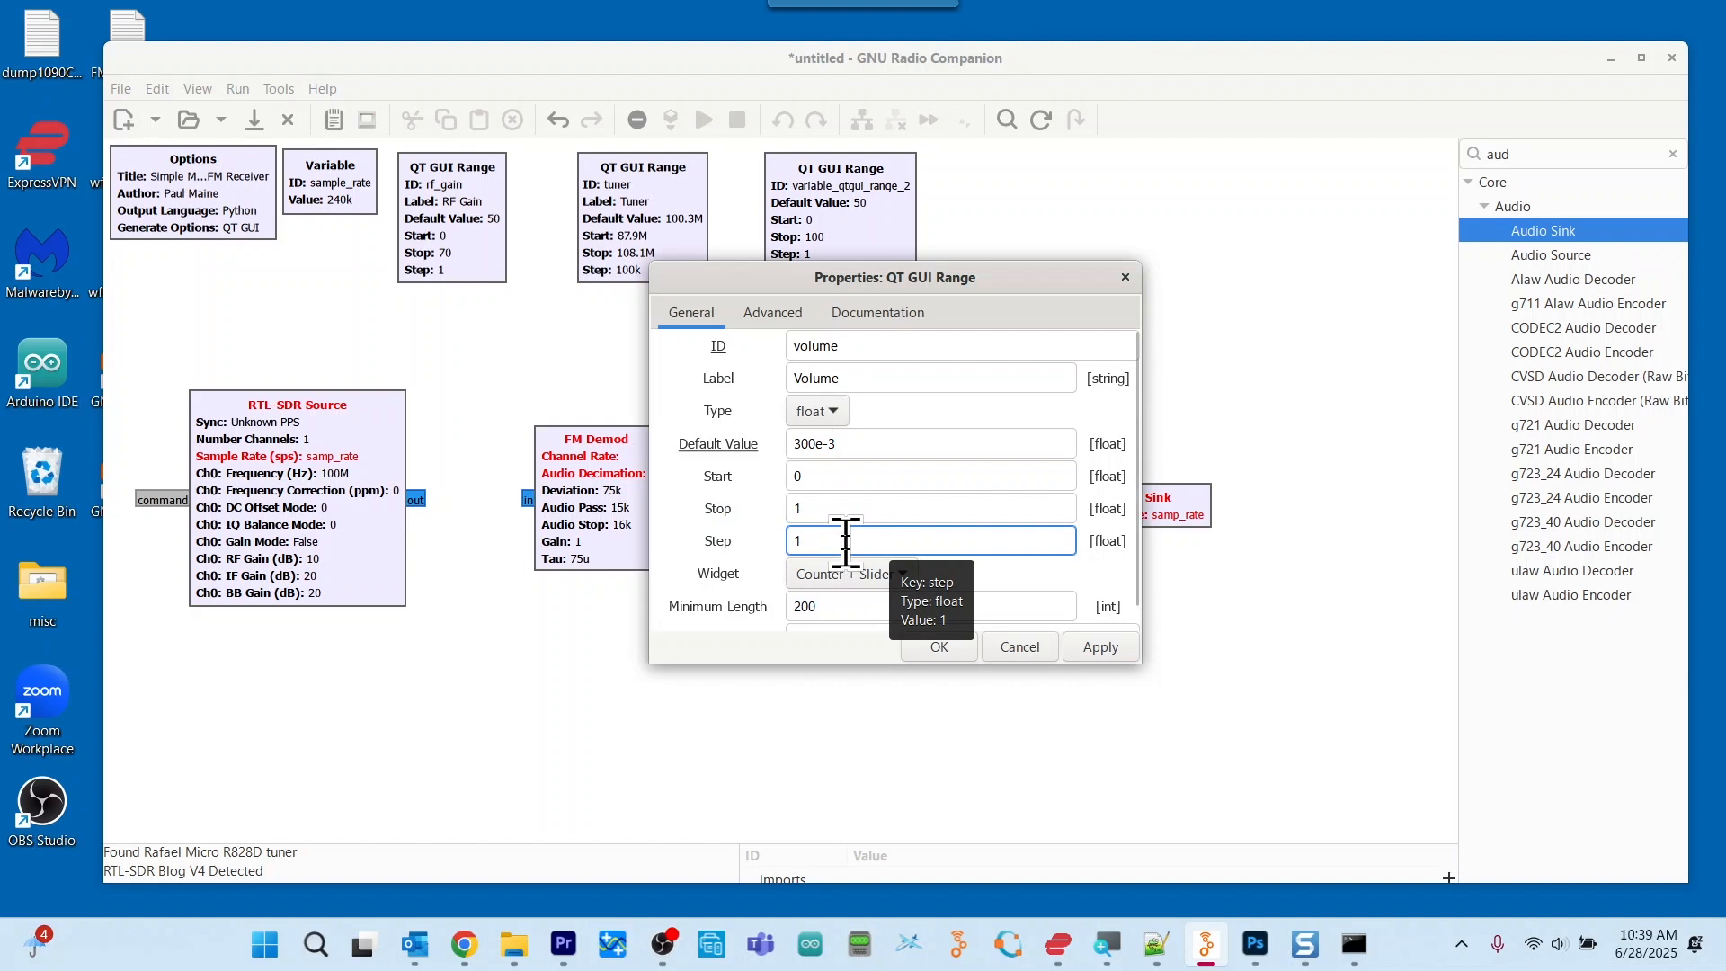
pyautogui.press('BackSpace')
pyautogui.write('50e-')
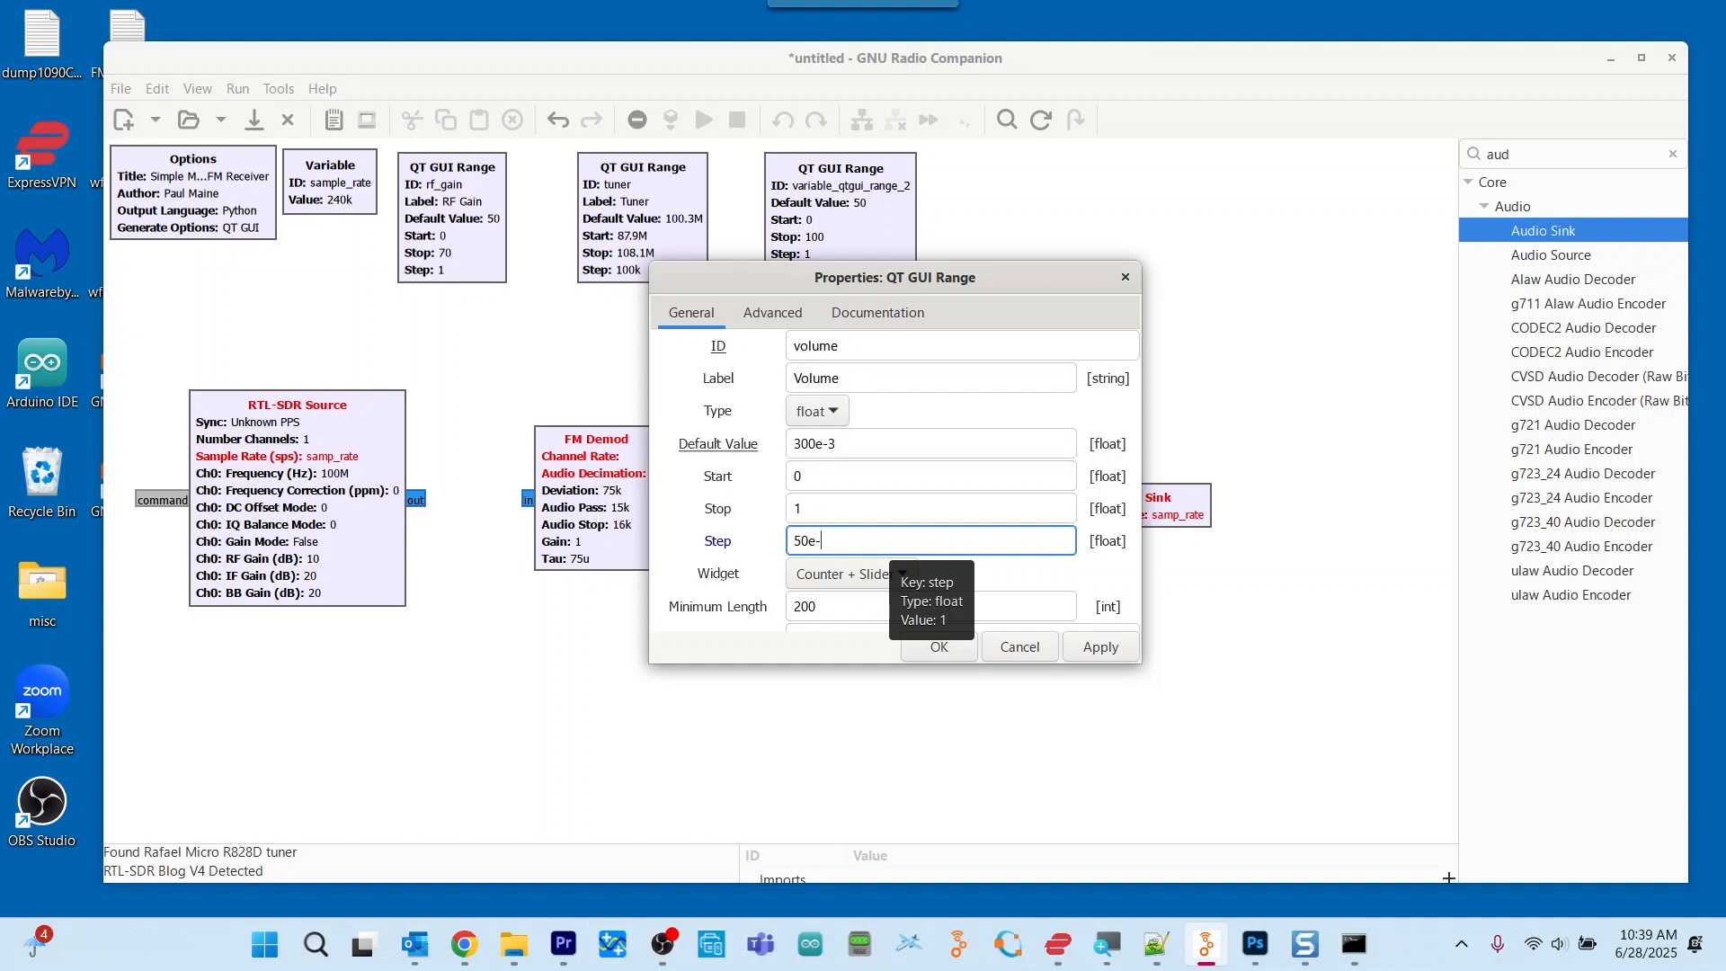
pyautogui.write('3')
pyautogui.click(1101, 647)
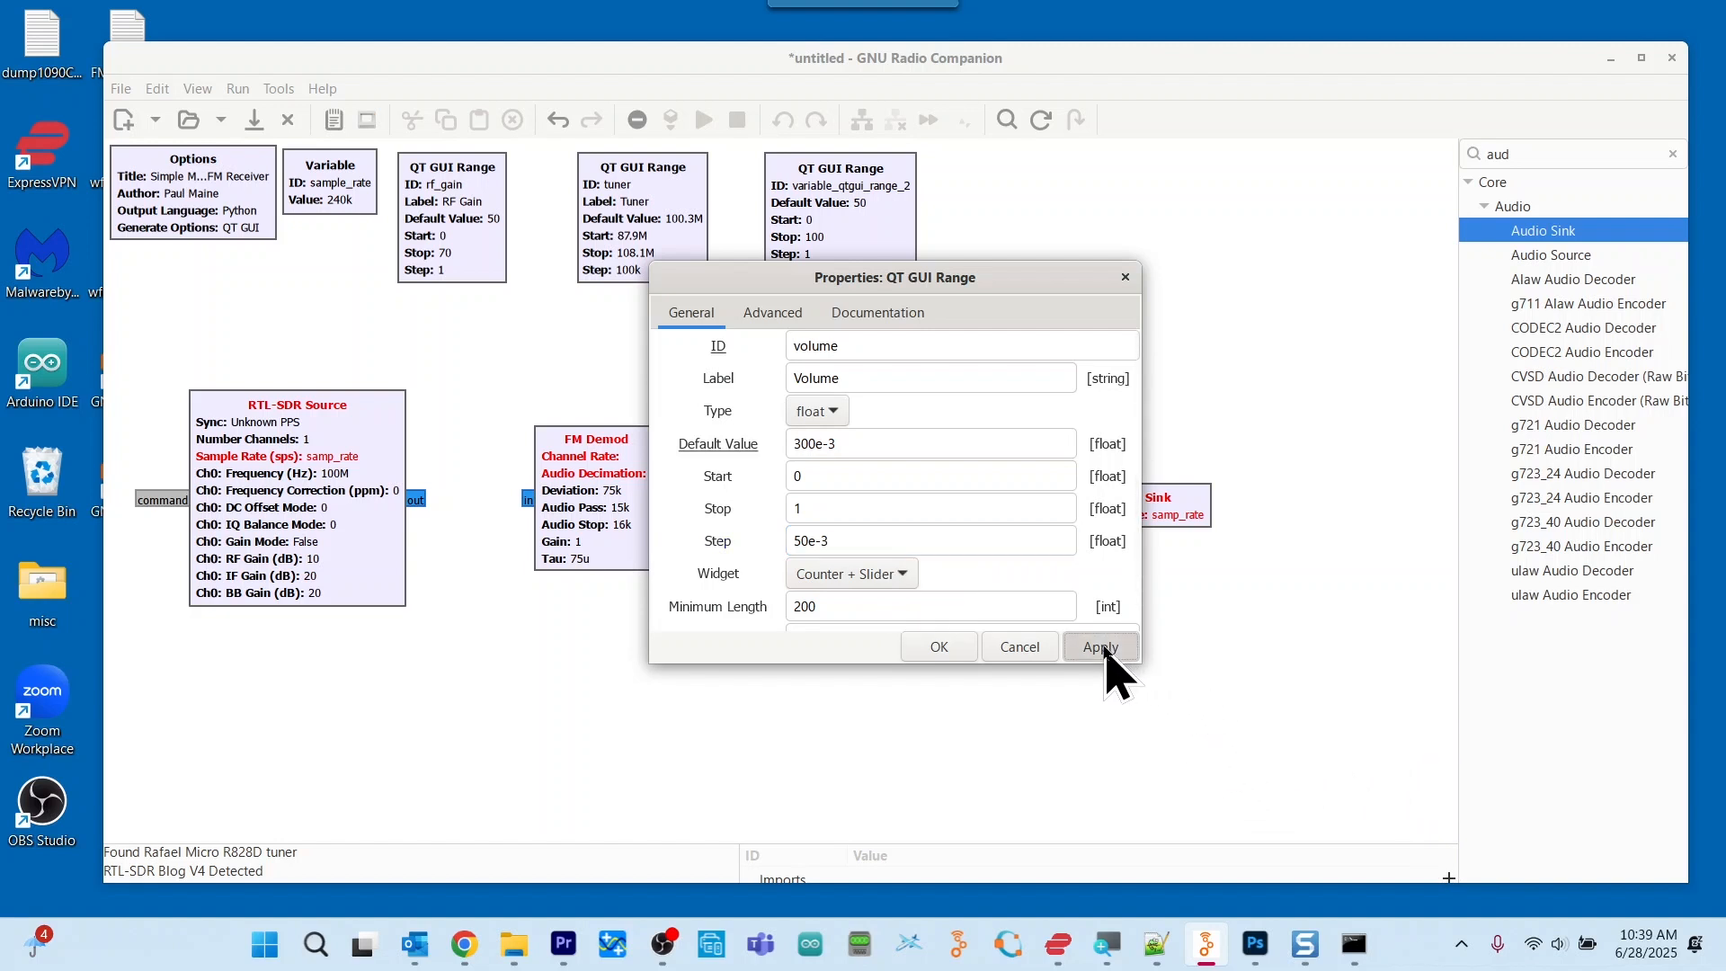
pyautogui.click(936, 647)
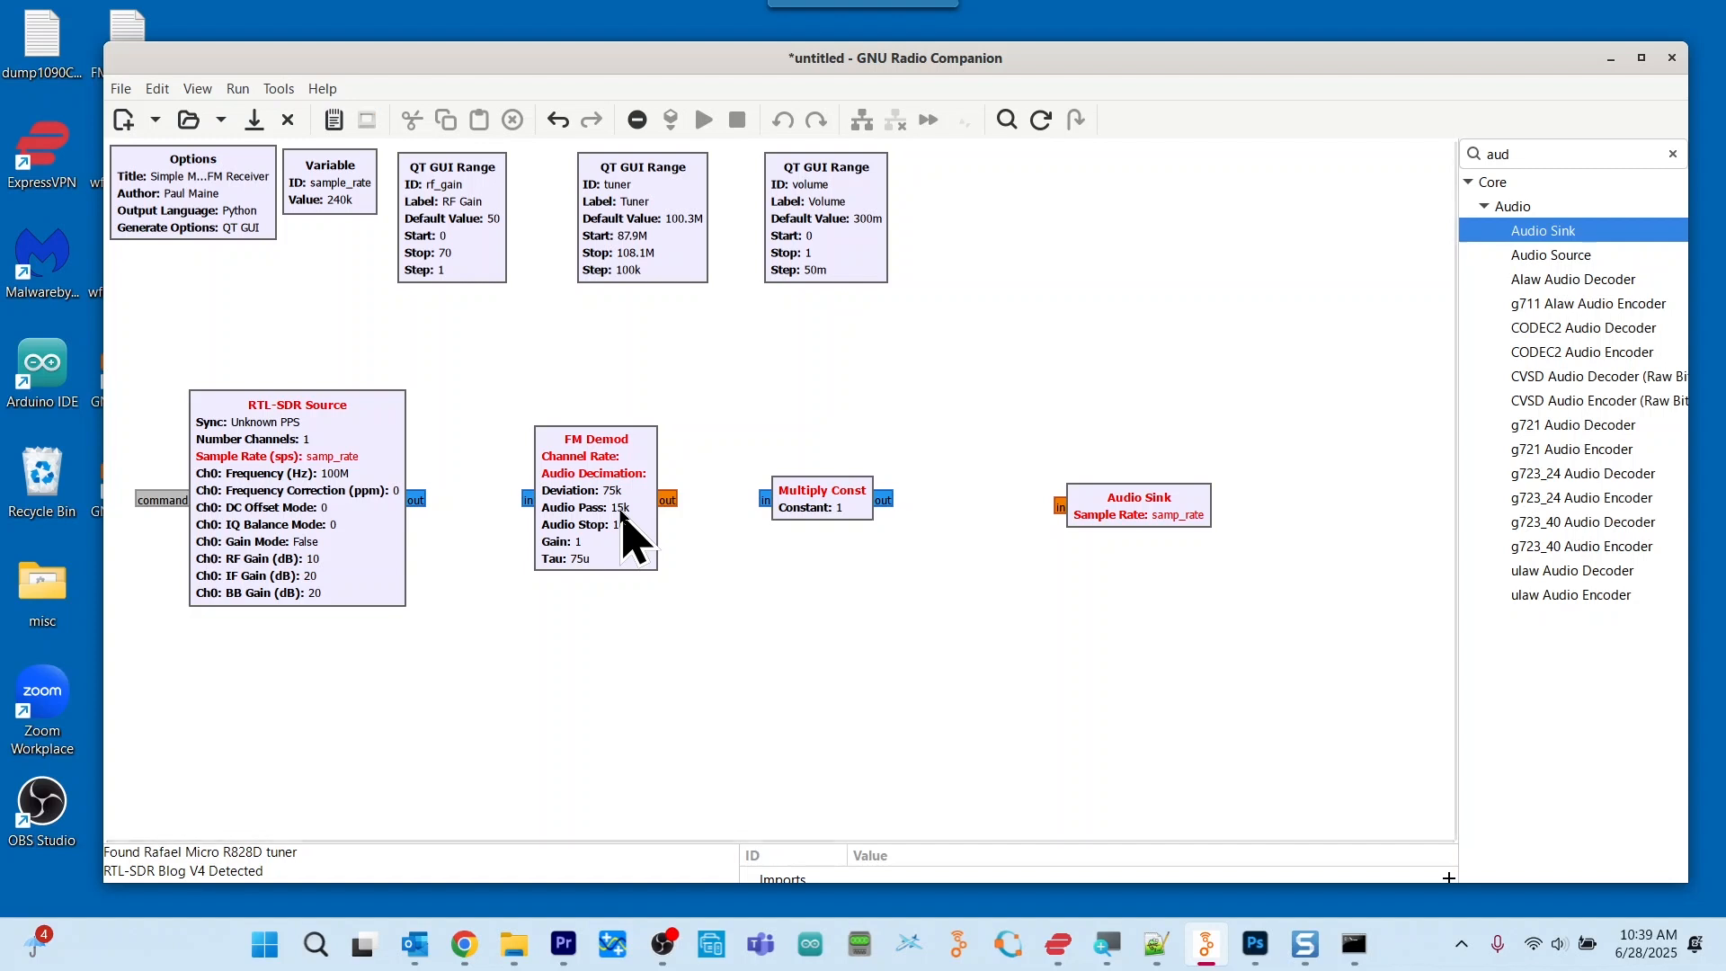
# Set the FM Demod block's channel rate to 240e3 and accept its properties
pyautogui.doubleClick(622, 515)
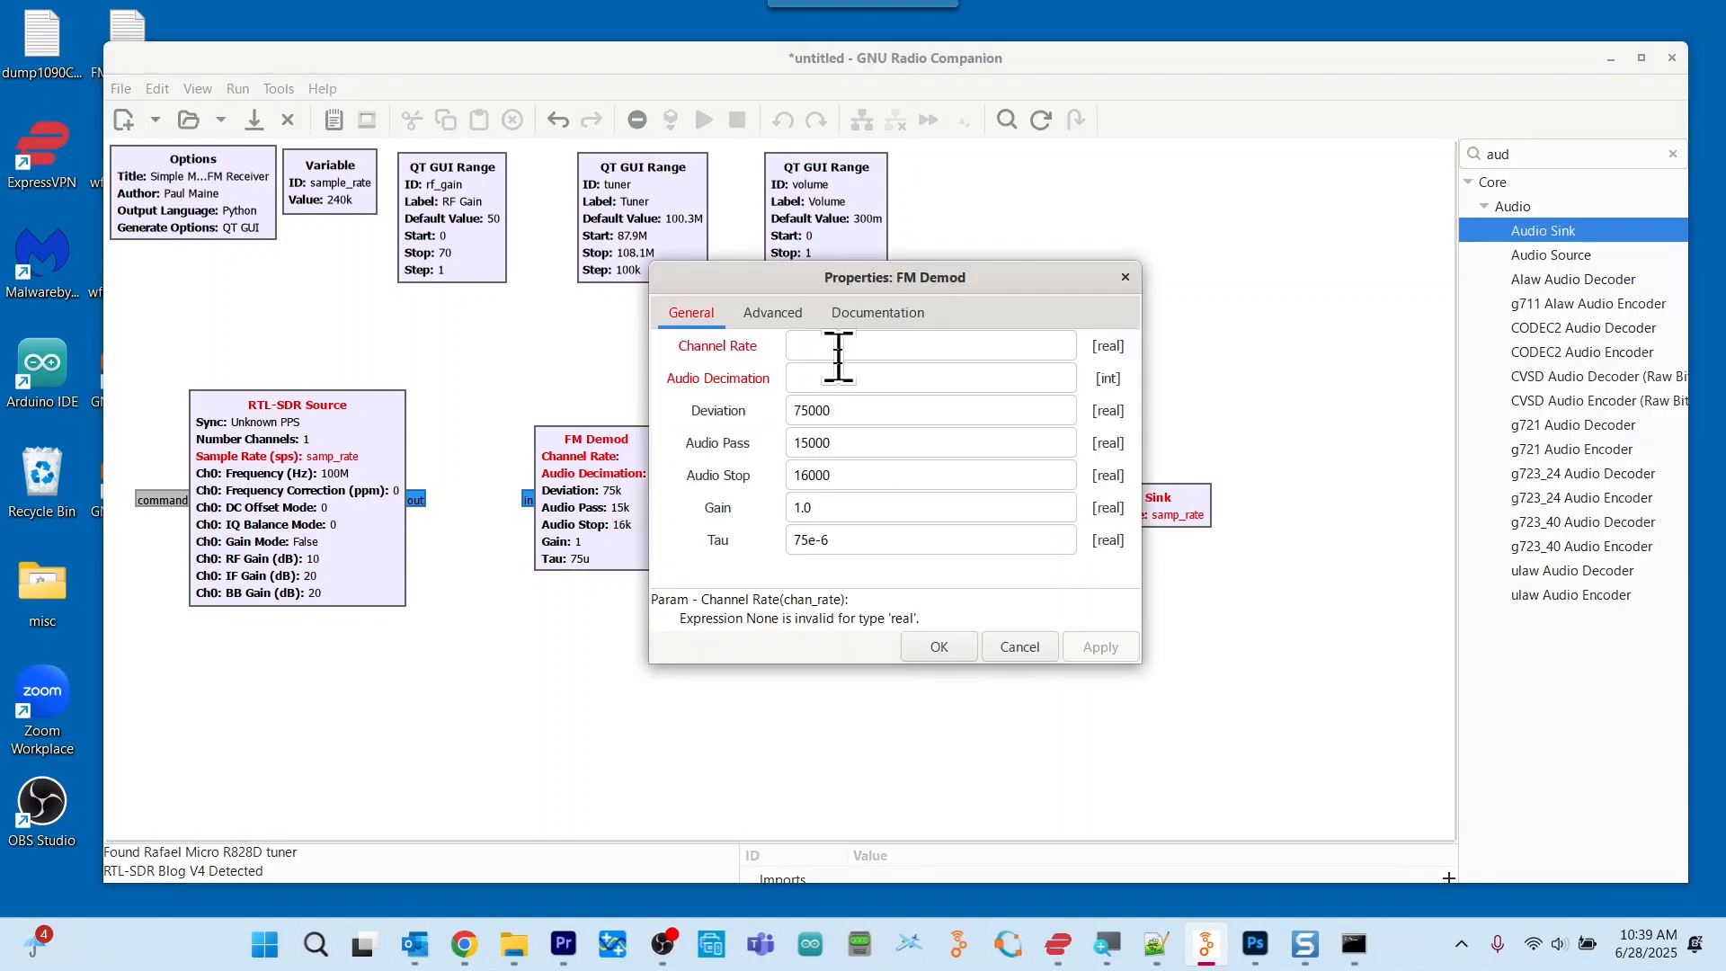
pyautogui.click(838, 351)
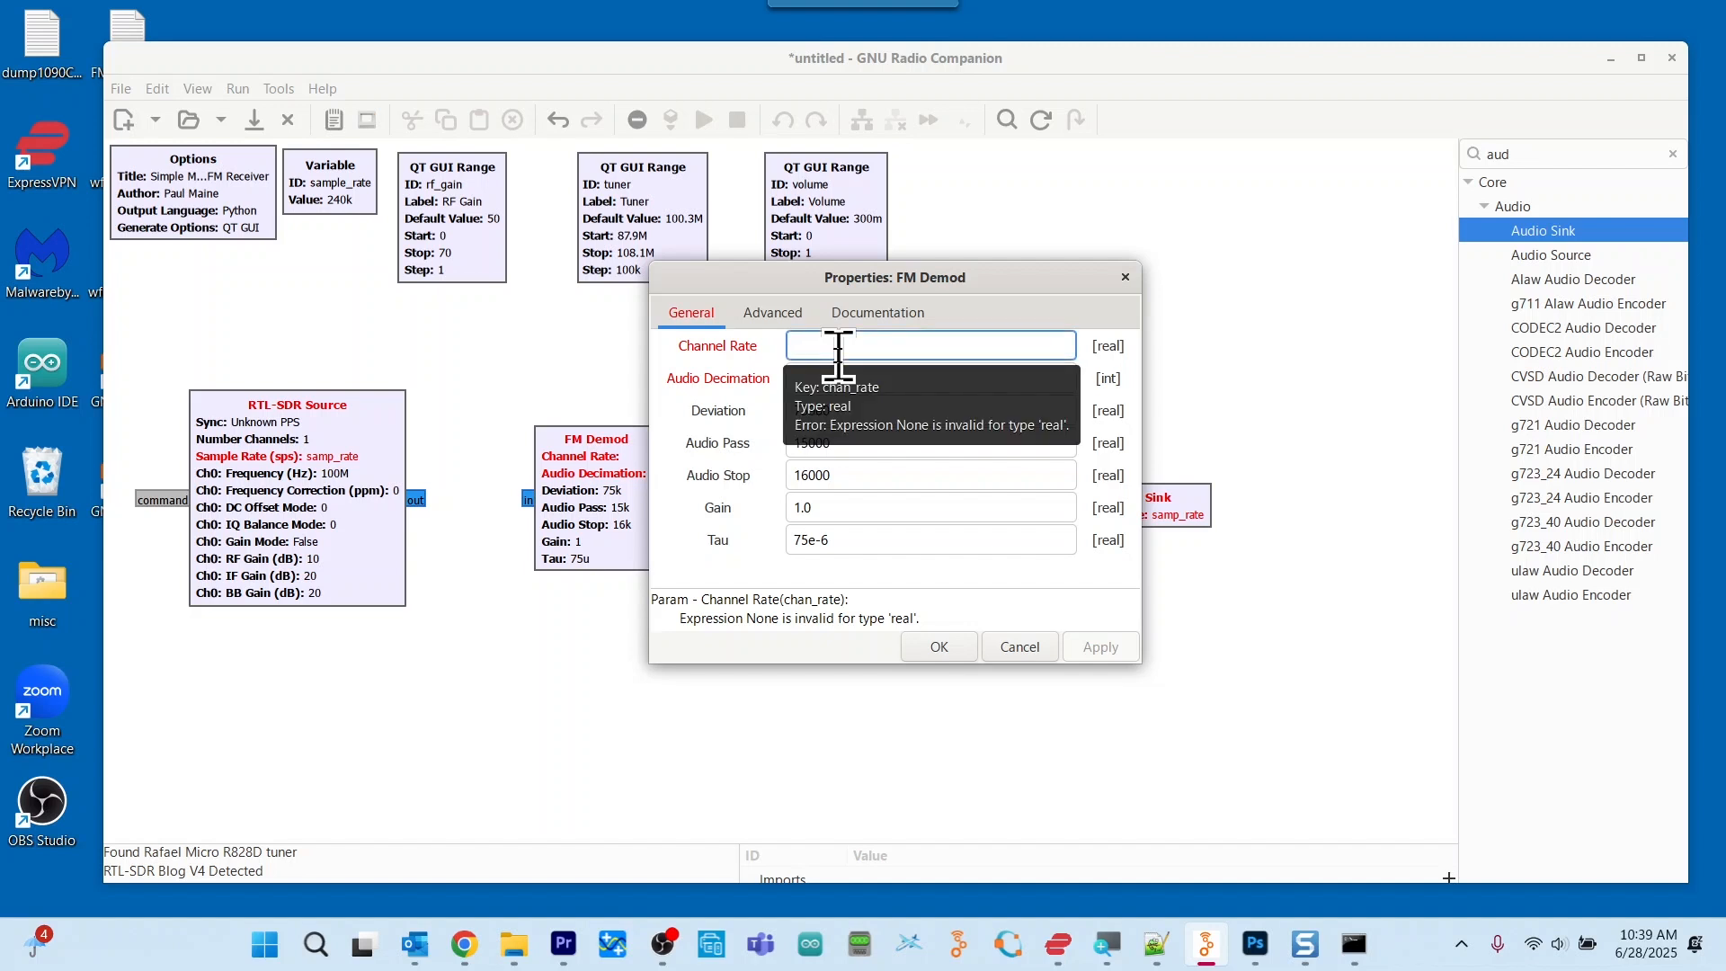
pyautogui.write('240e')
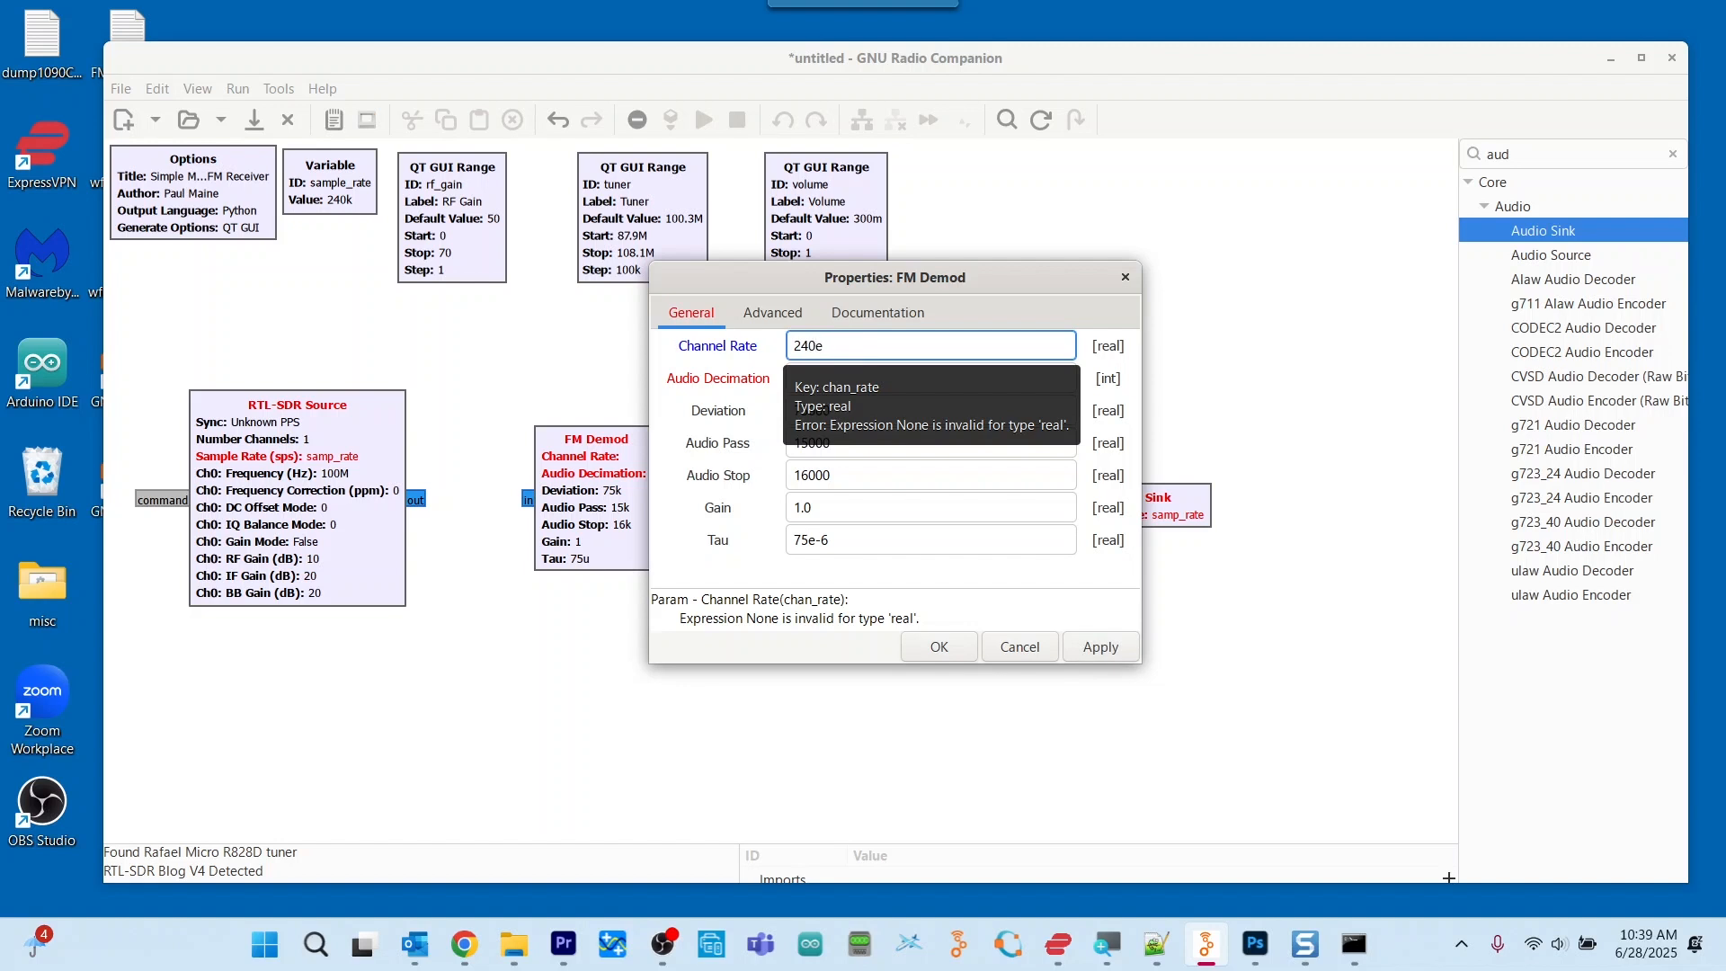
pyautogui.write('3')
pyautogui.press('Return')
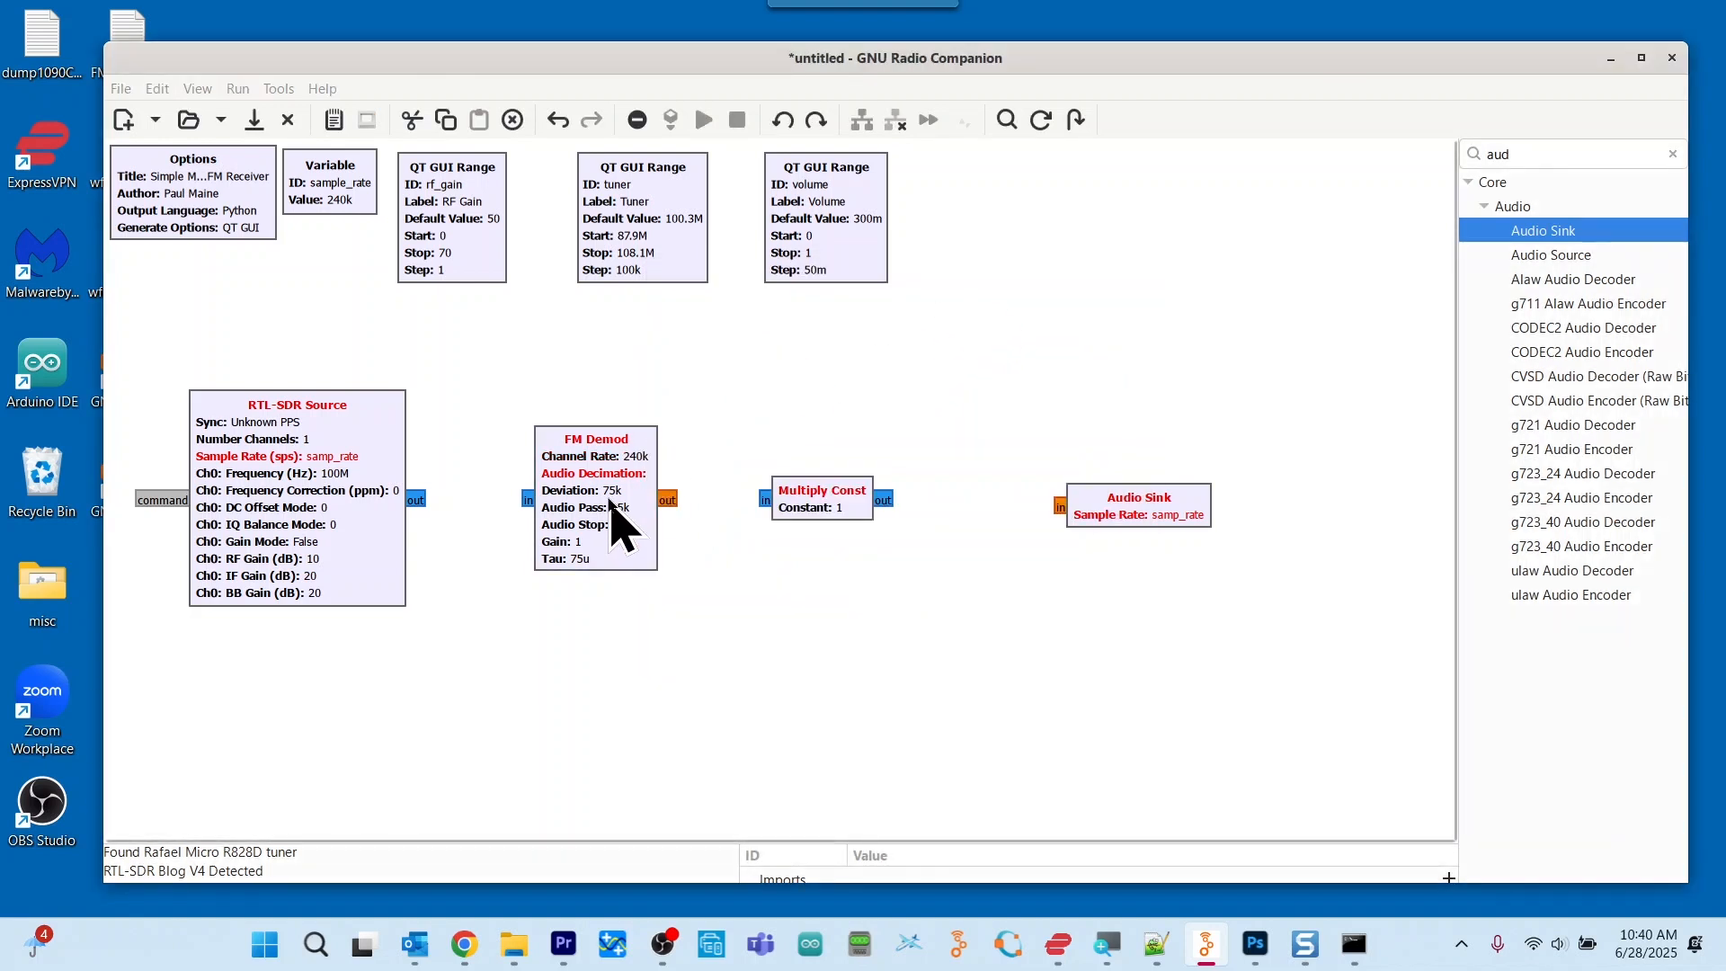
# Set the FM Demod block's audio decimation to 5 and apply the change
pyautogui.doubleClick(611, 504)
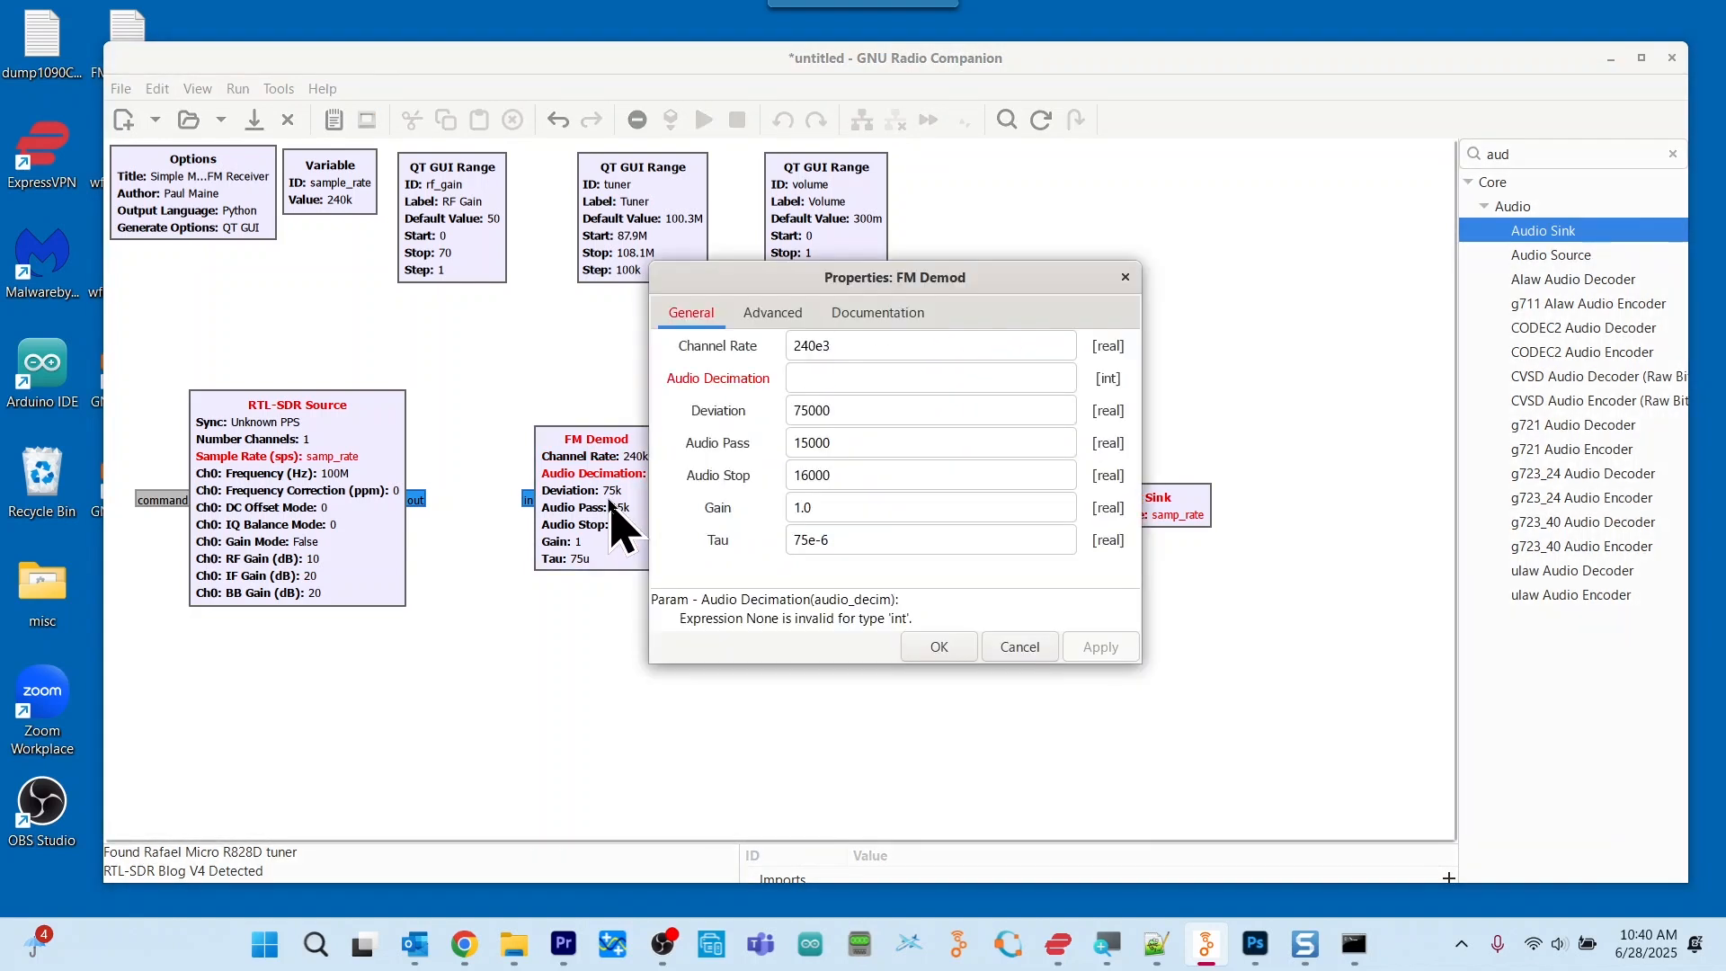
pyautogui.click(888, 377)
pyautogui.write('5')
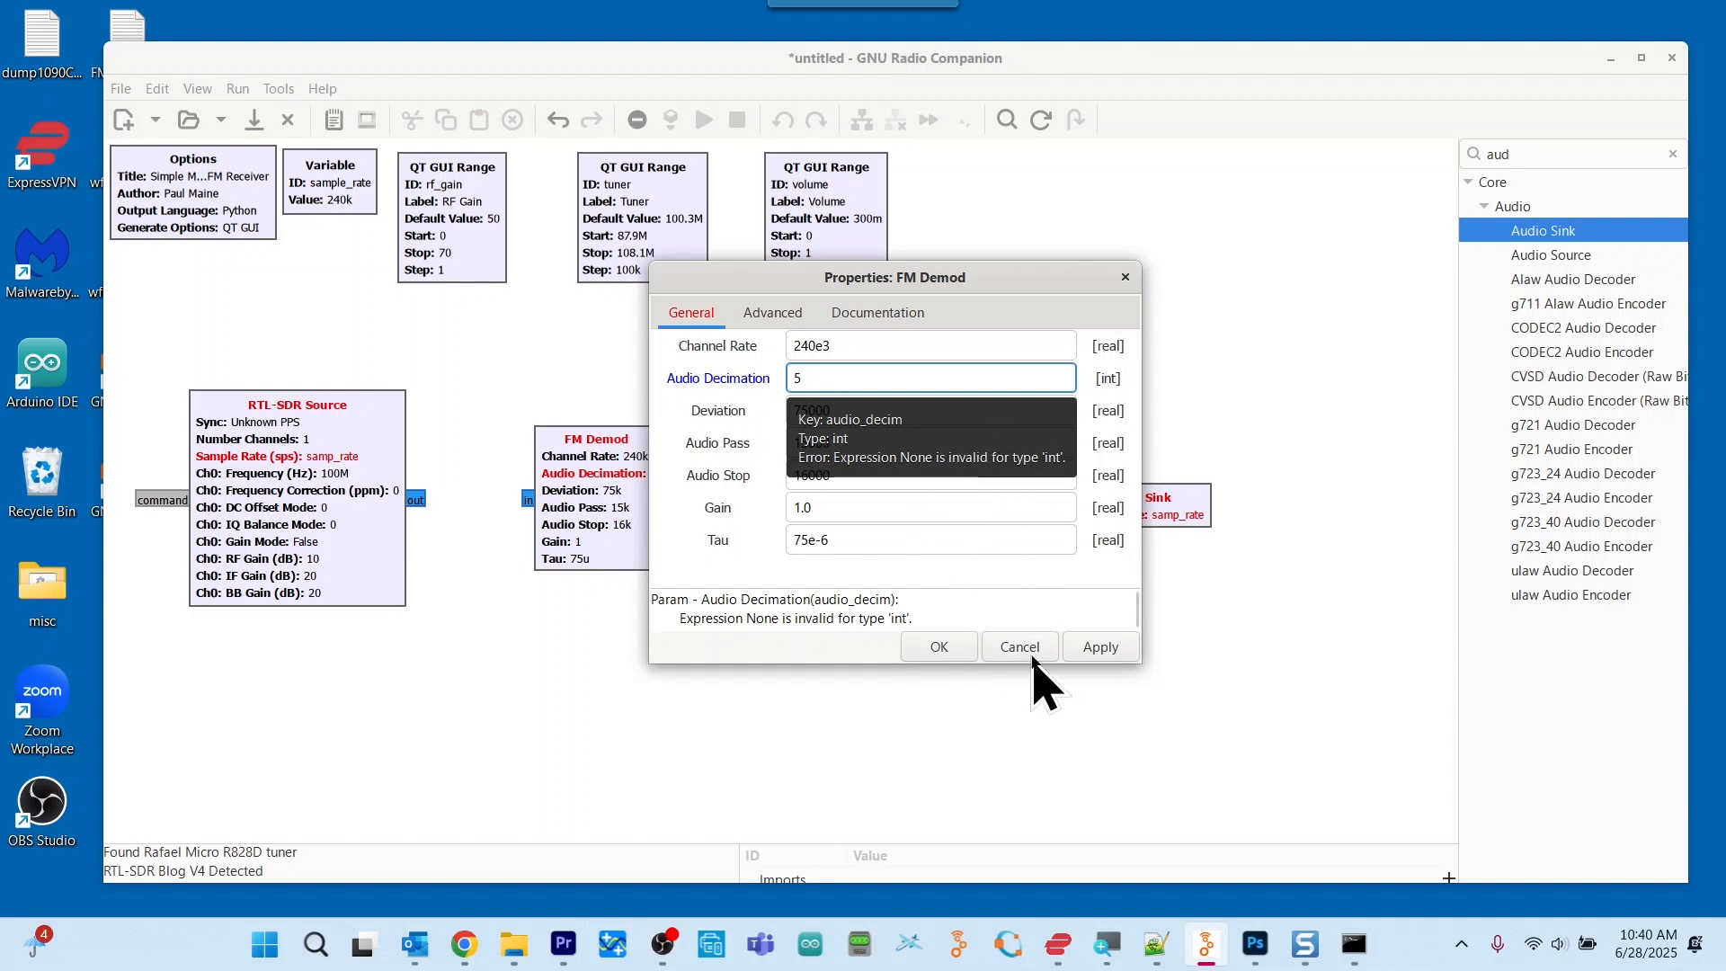
pyautogui.click(1097, 649)
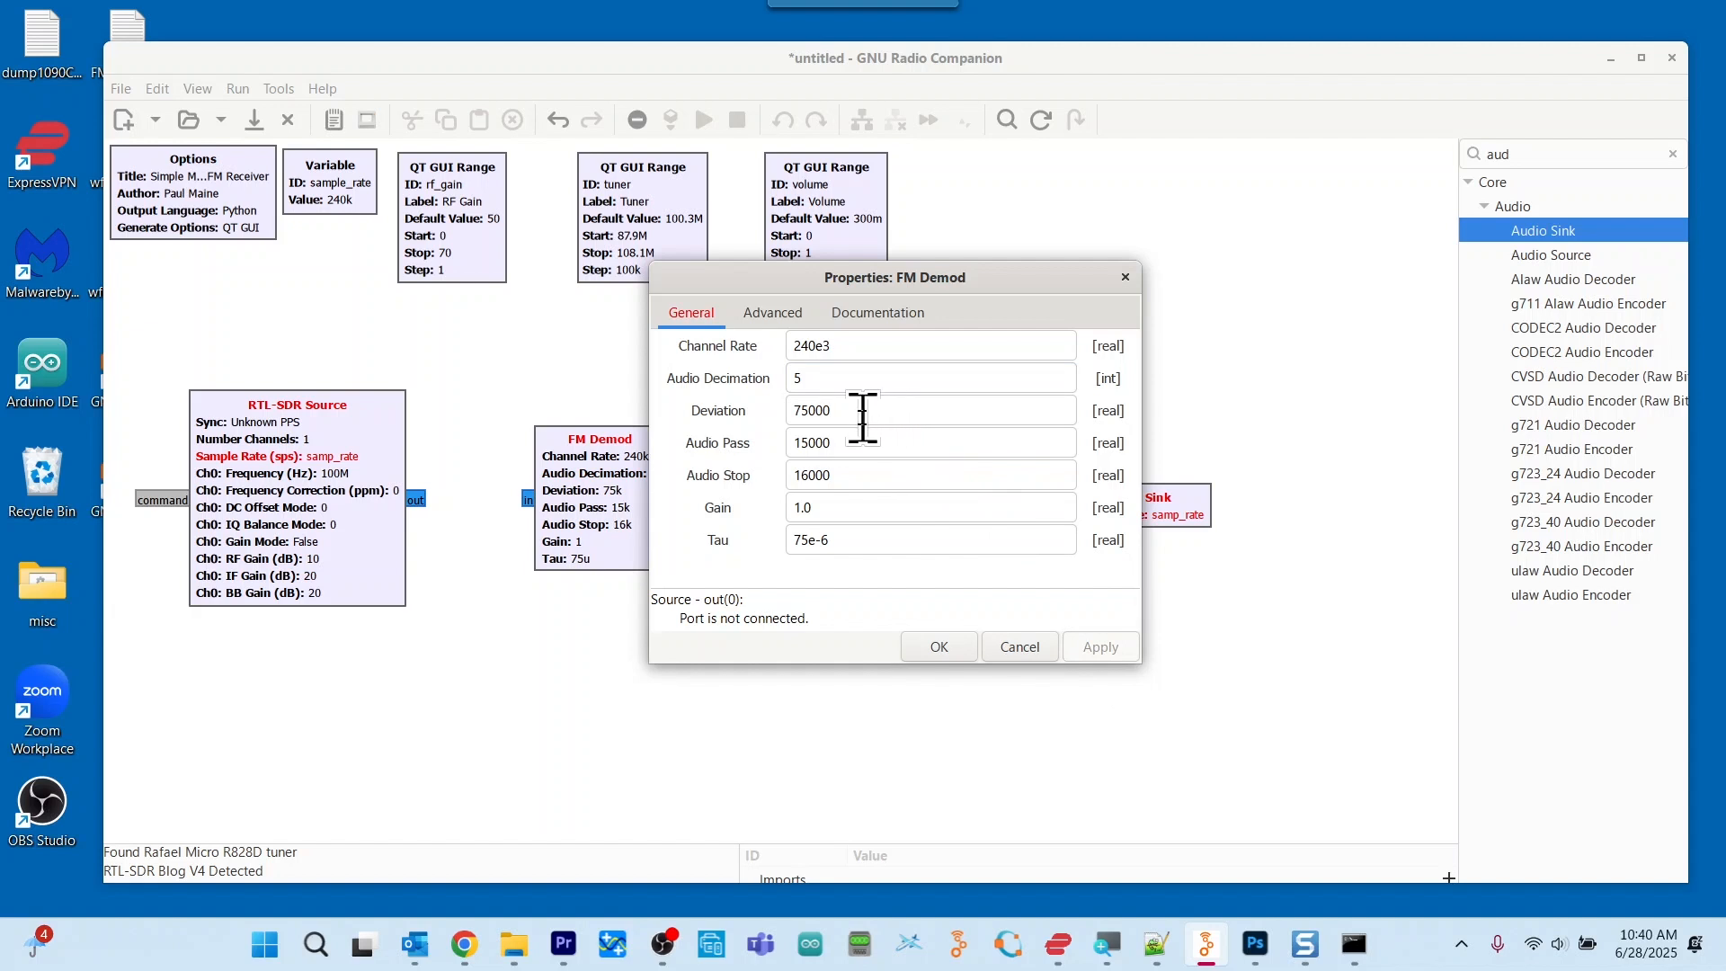
# Change the FM Demod block's audio pass value to 16000
pyautogui.click(811, 443)
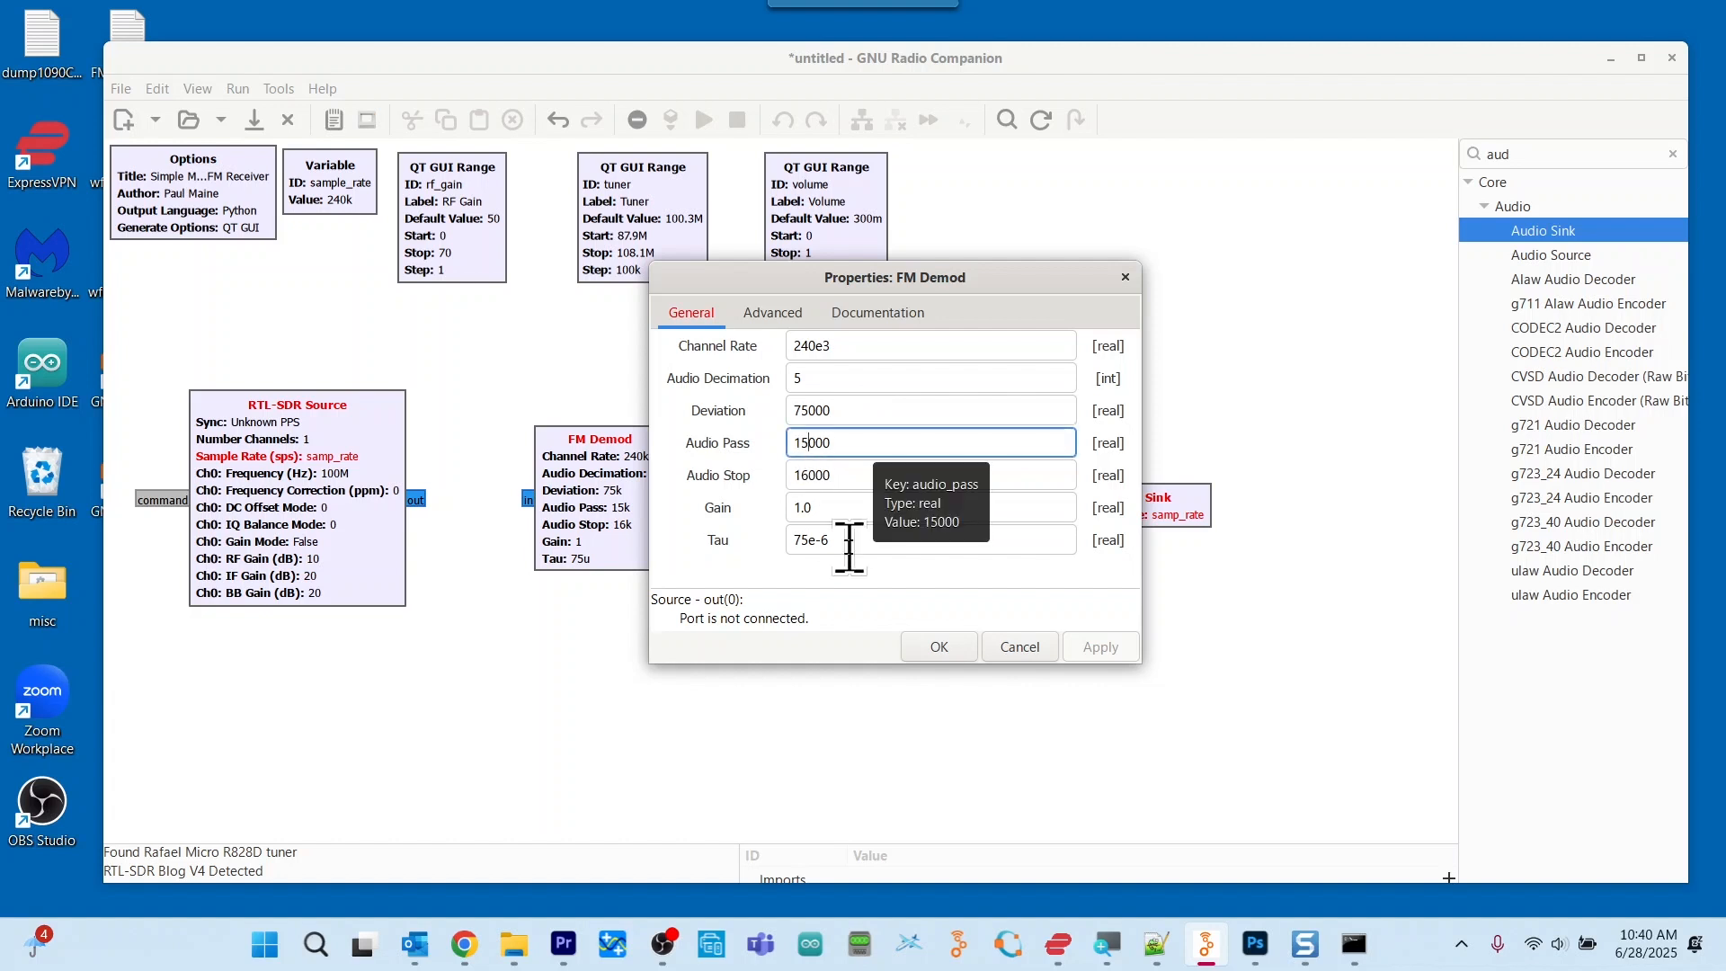
pyautogui.press('BackSpace')
pyautogui.write('6')
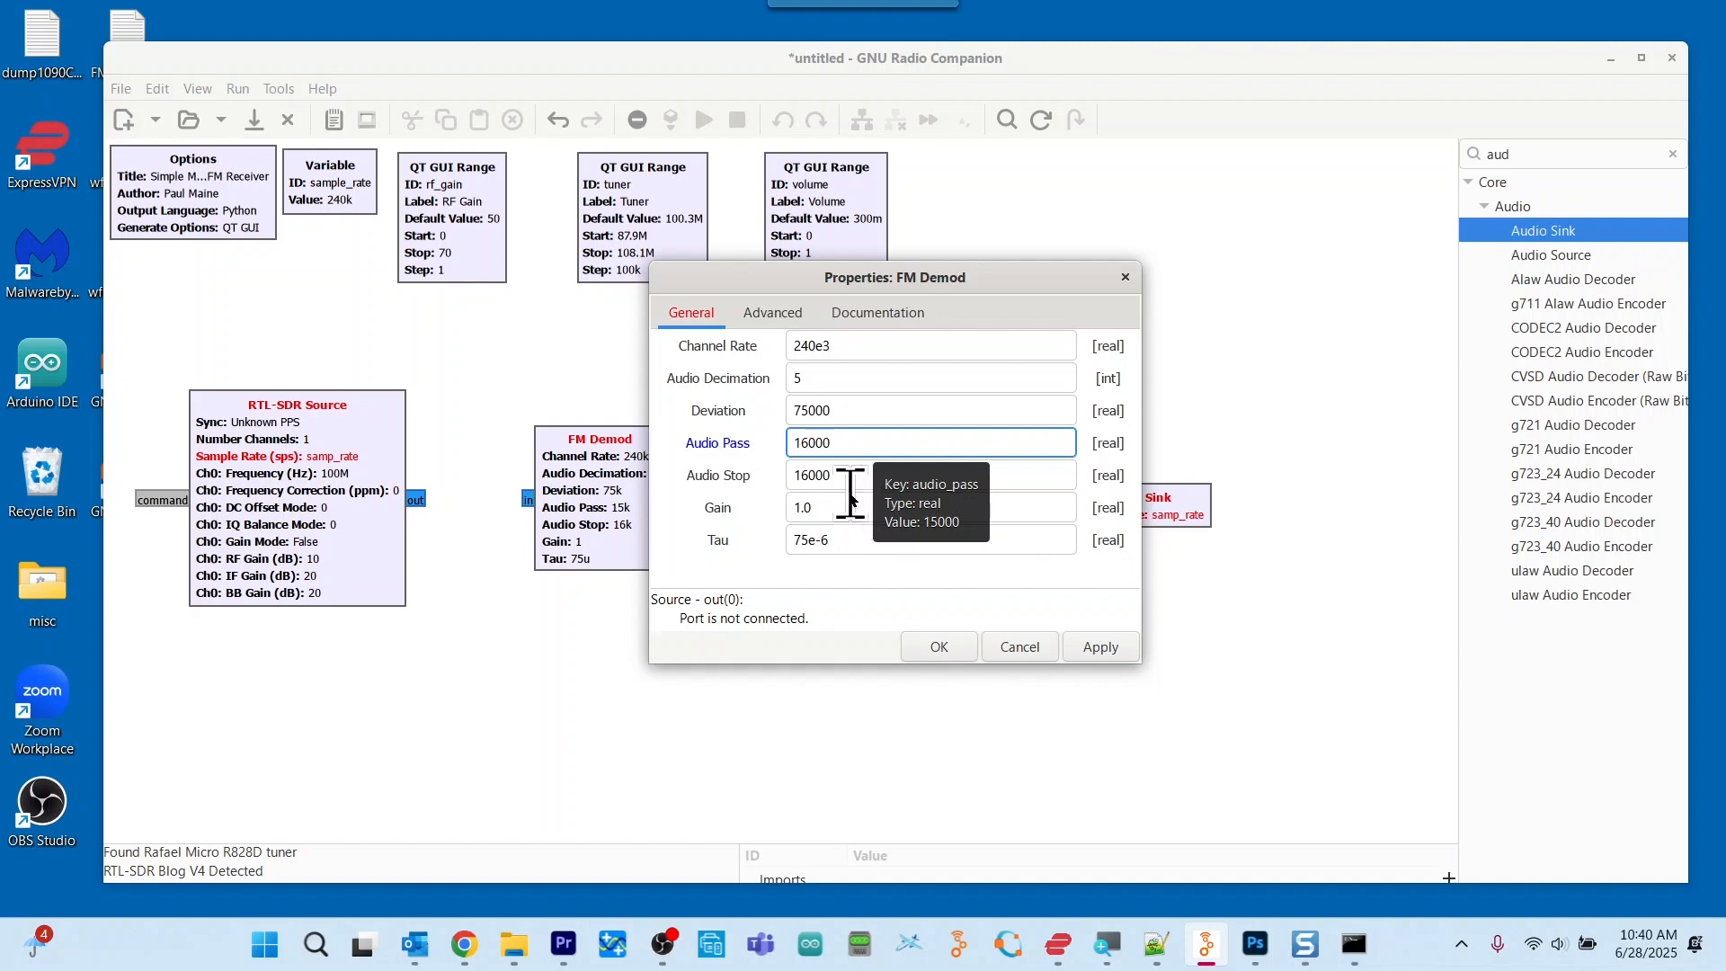
# Set the FM Demod block's audio stop value to 20000, then apply and accept its properties
pyautogui.click(813, 475)
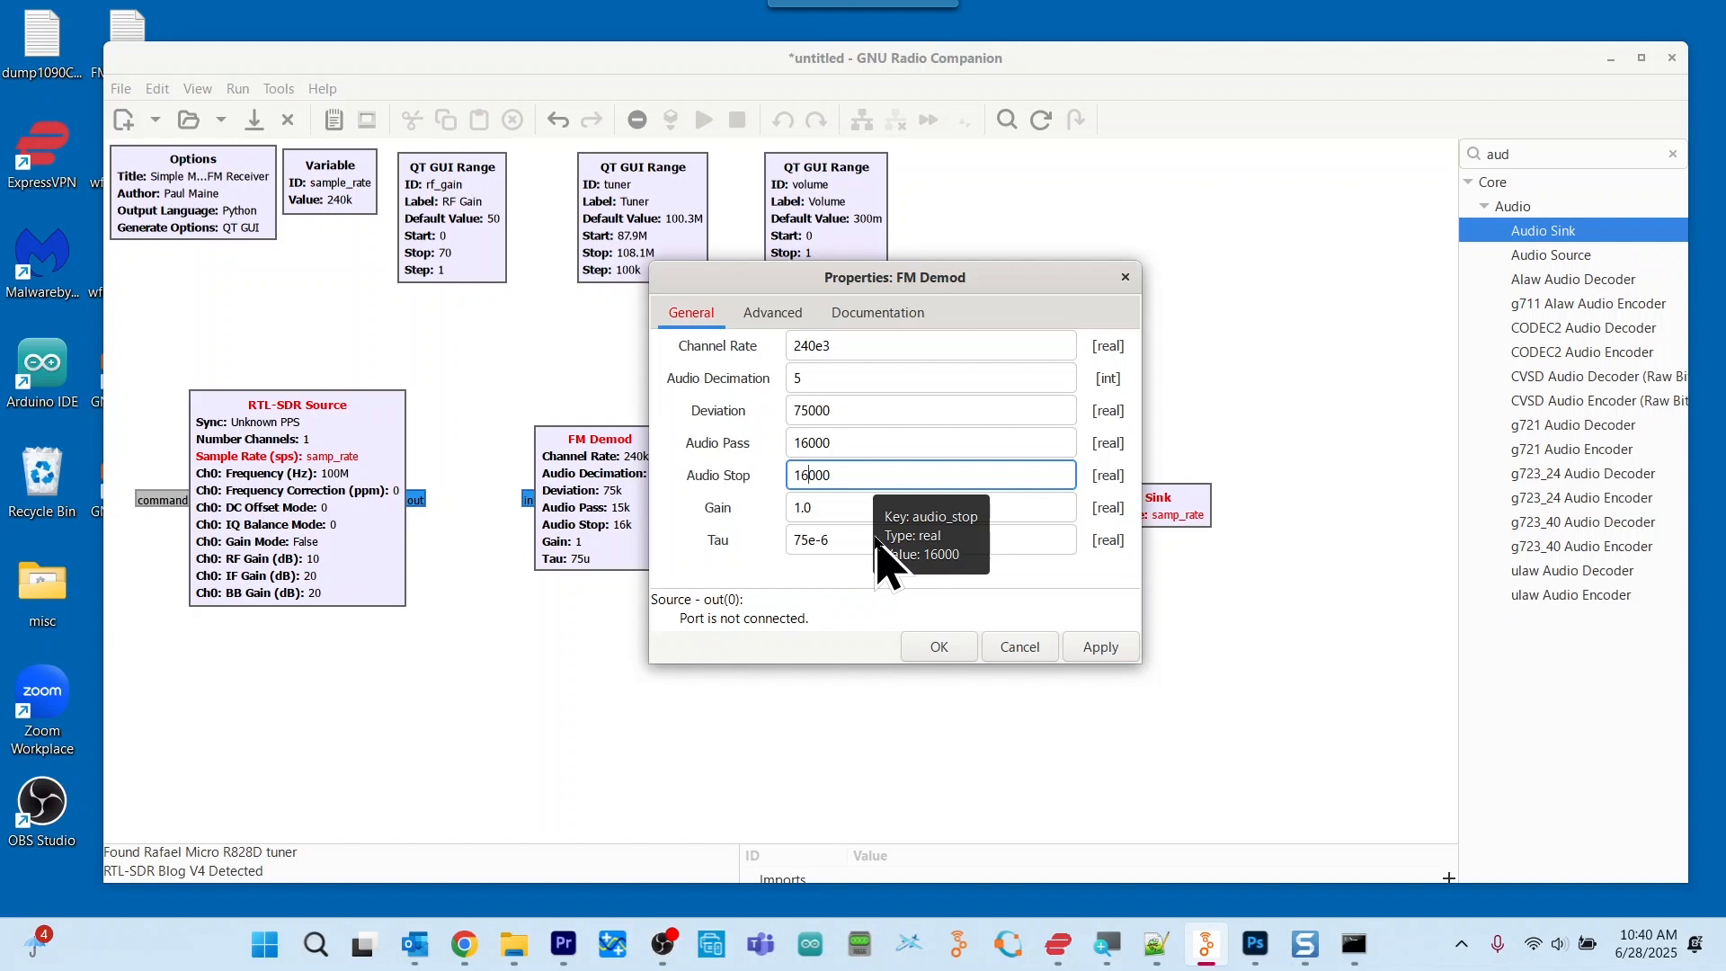
pyautogui.press('BackSpace')
pyautogui.press('BackSpace')
pyautogui.write('2')
pyautogui.click(1115, 649)
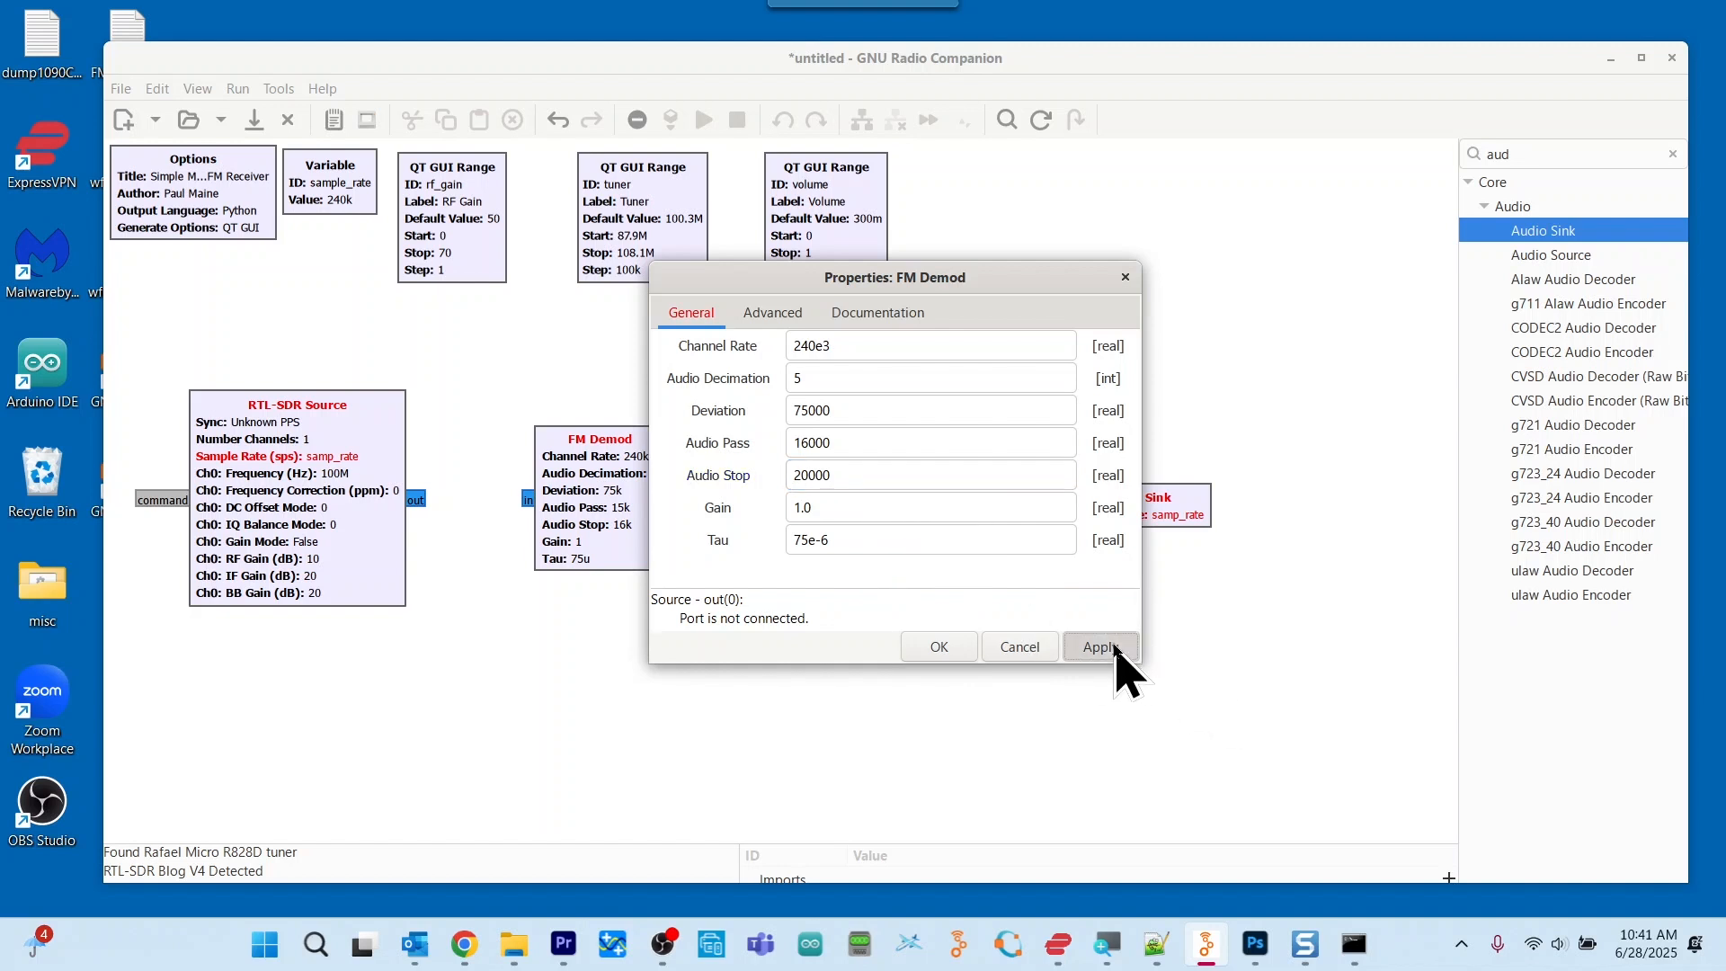
pyautogui.click(958, 649)
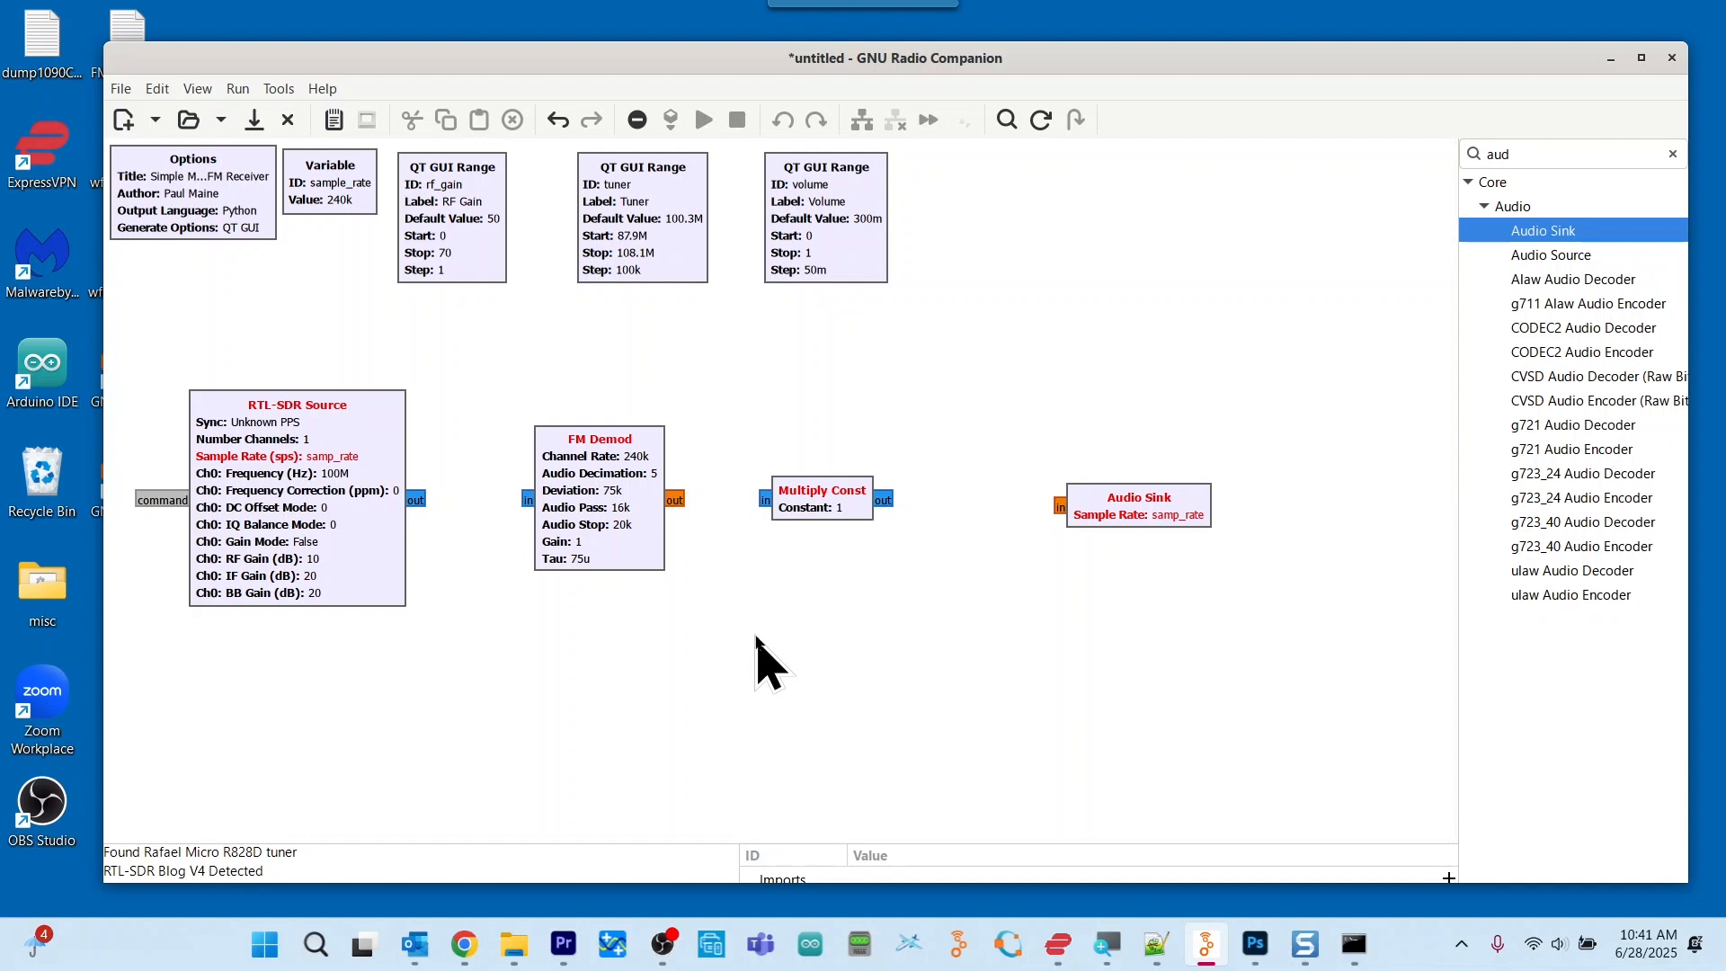
# Correct the RTL-SDR Source block's sample rate to the variable sample_rate and apply it
pyautogui.doubleClick(349, 490)
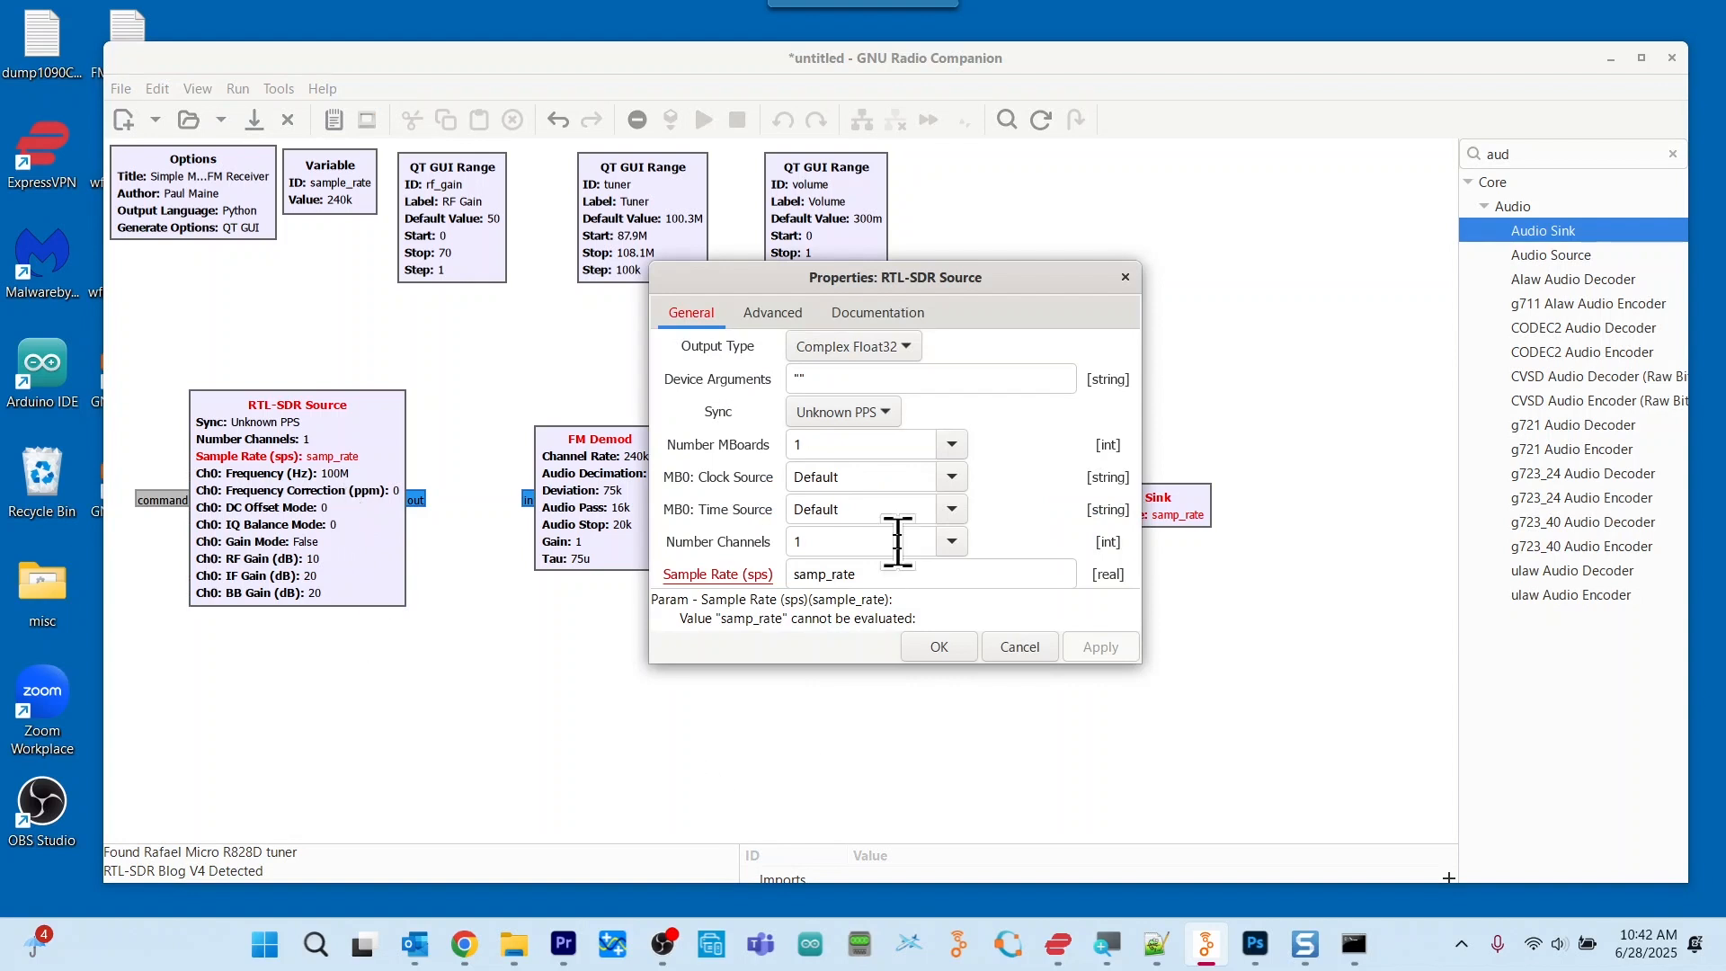
pyautogui.moveTo(998, 286); pyautogui.dragTo(895, 123)
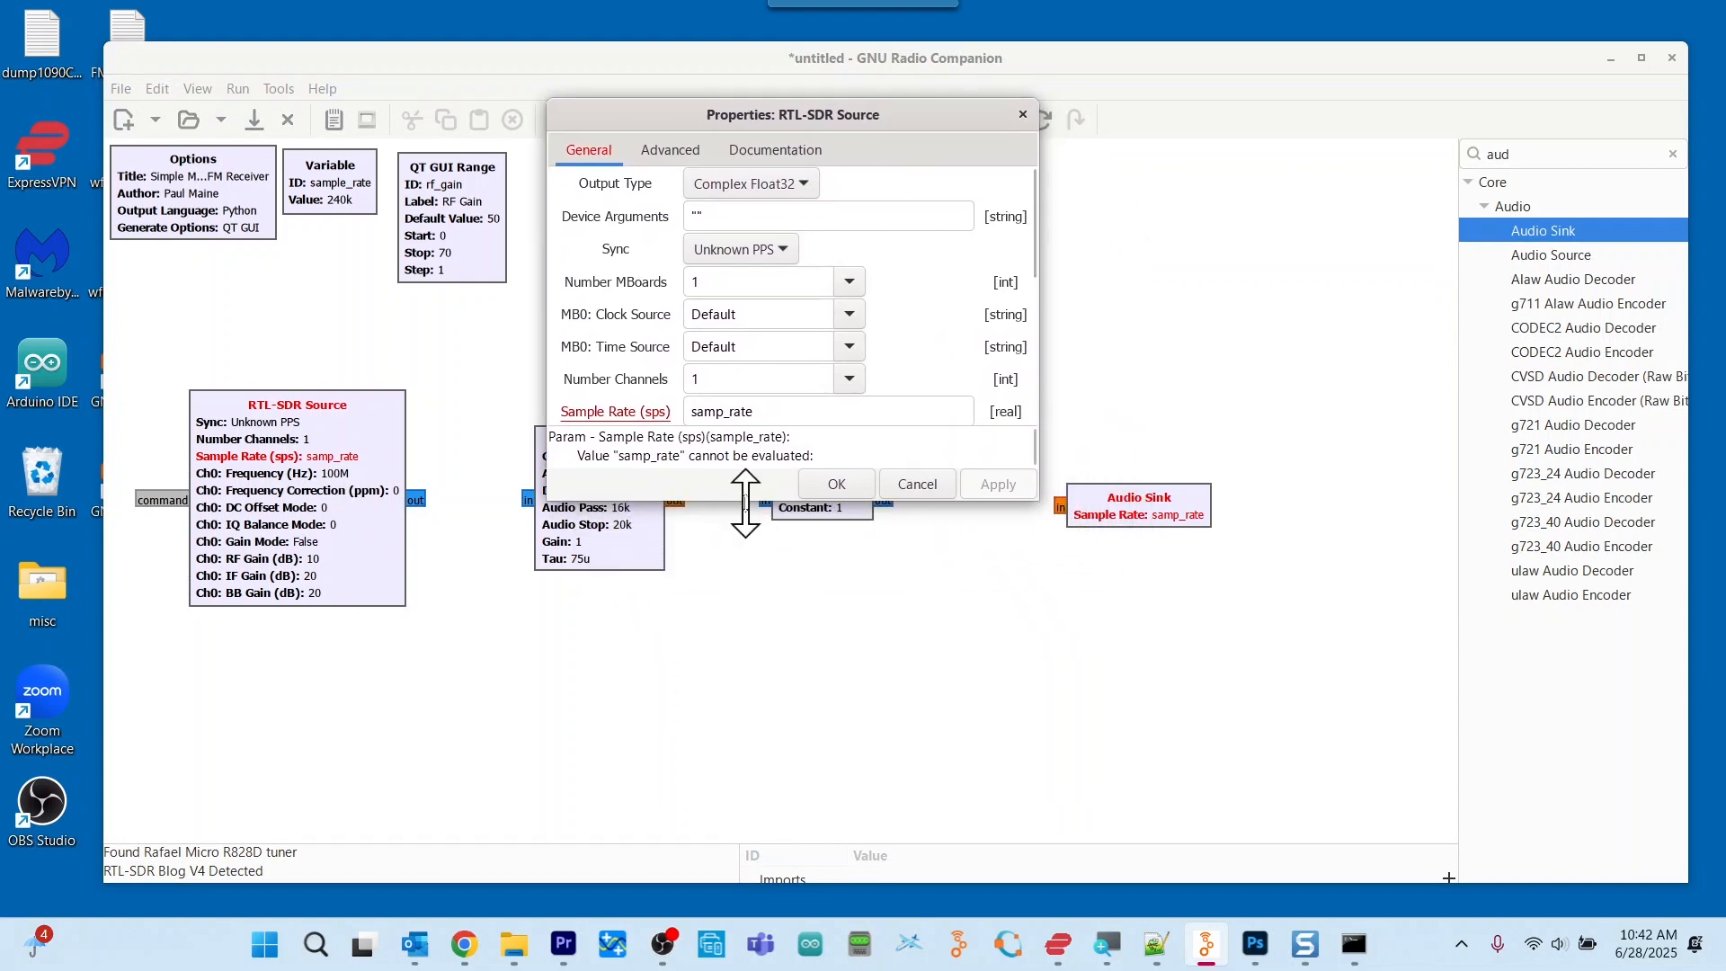
pyautogui.moveTo(745, 502); pyautogui.dragTo(788, 831)
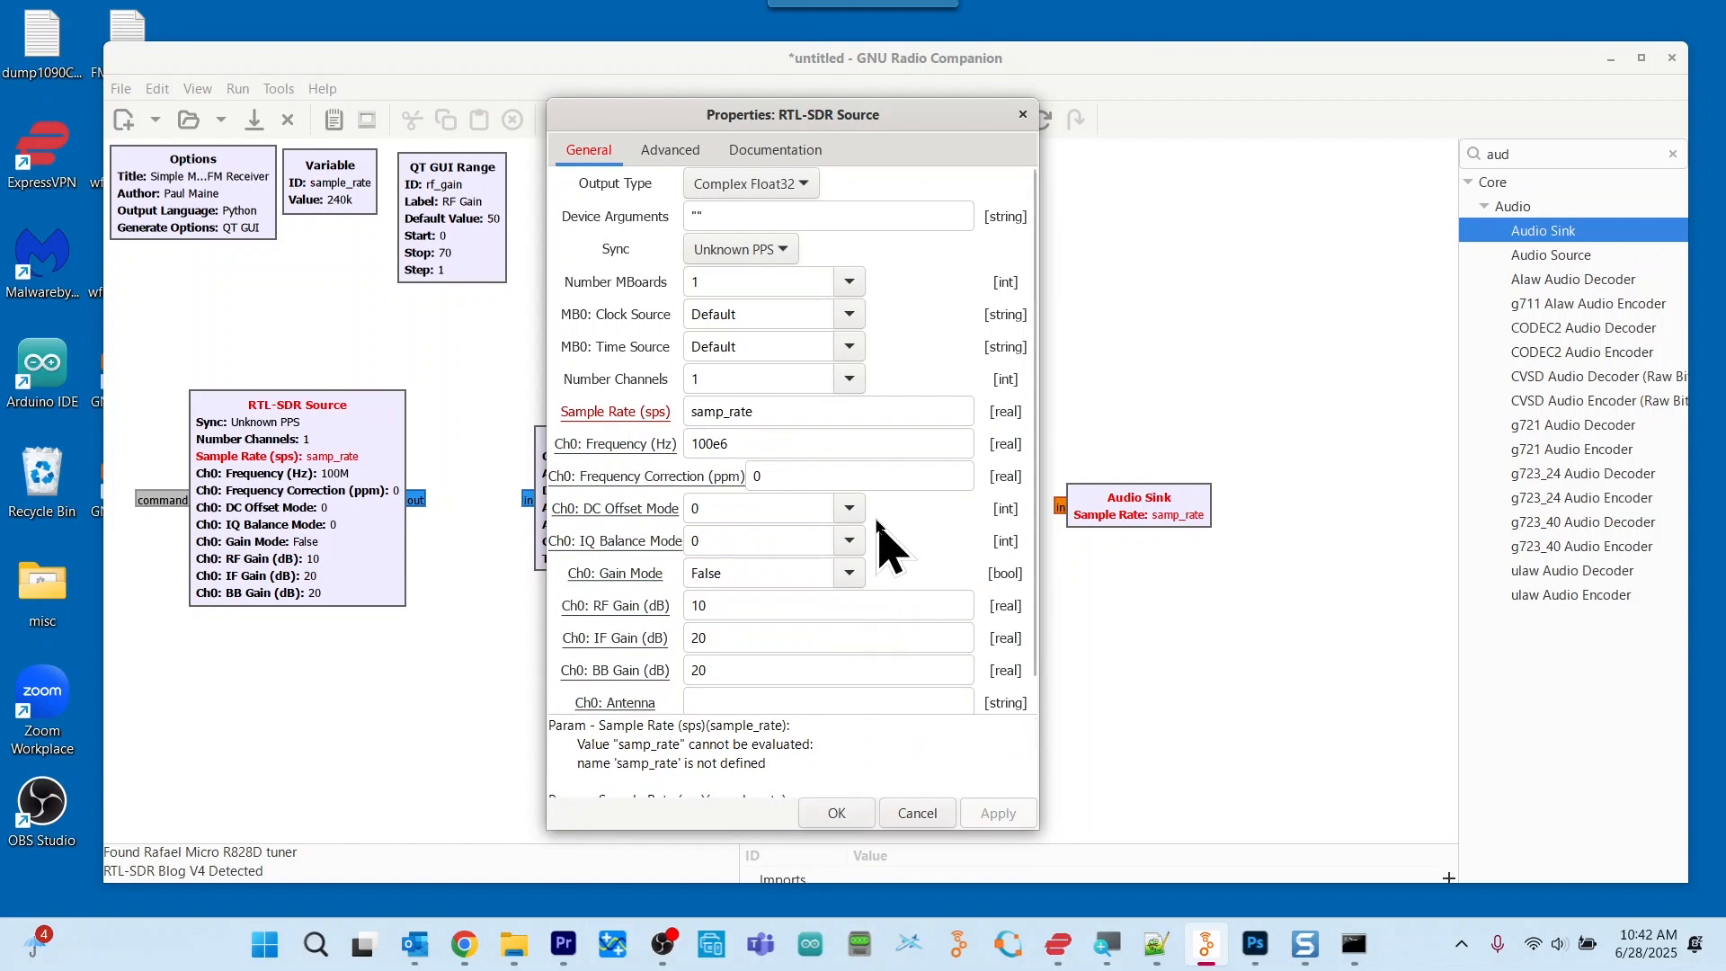
pyautogui.click(721, 400)
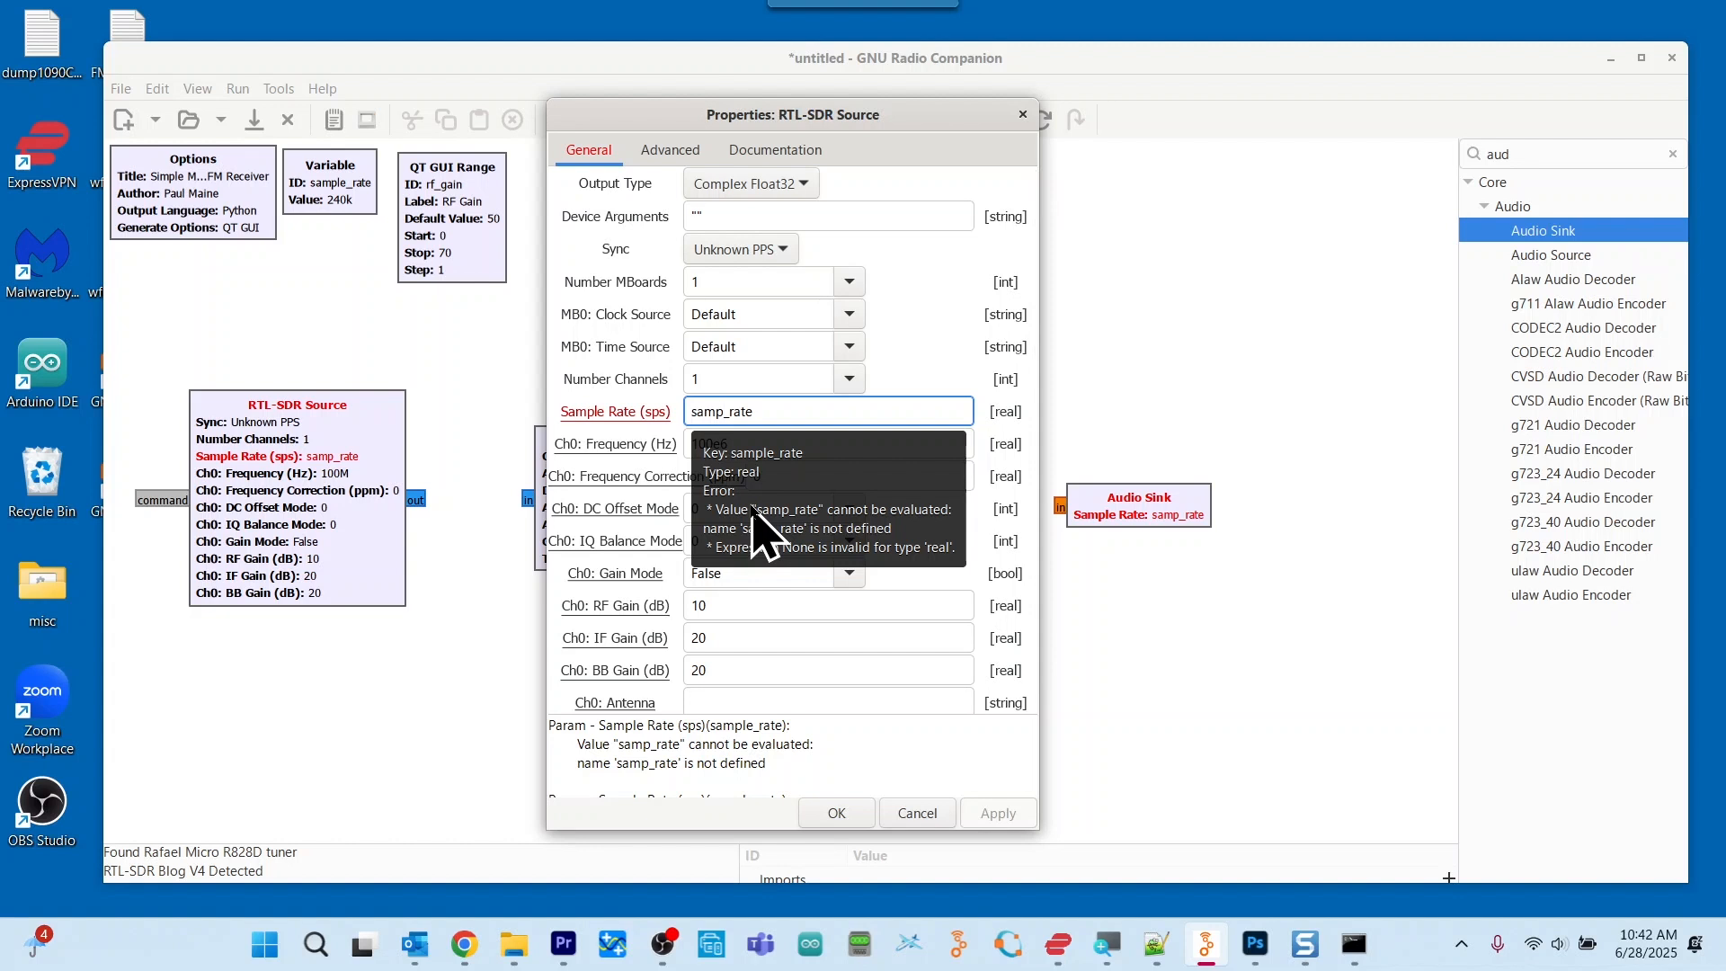
pyautogui.write('le')
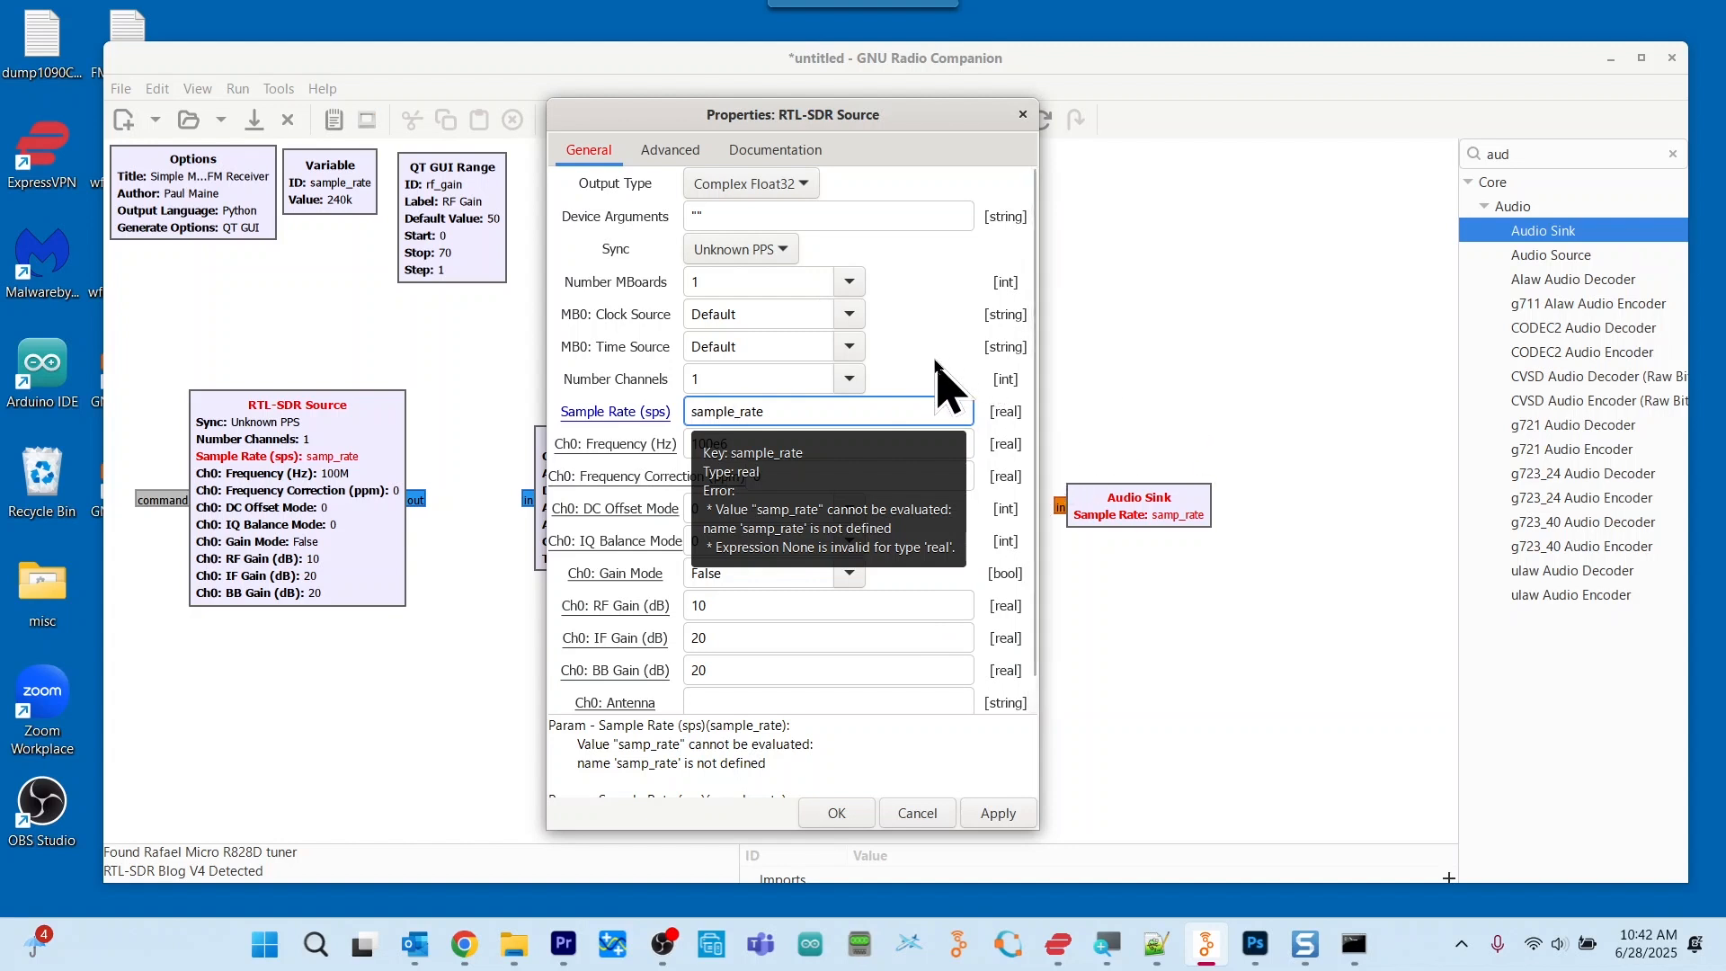
pyautogui.click(1030, 812)
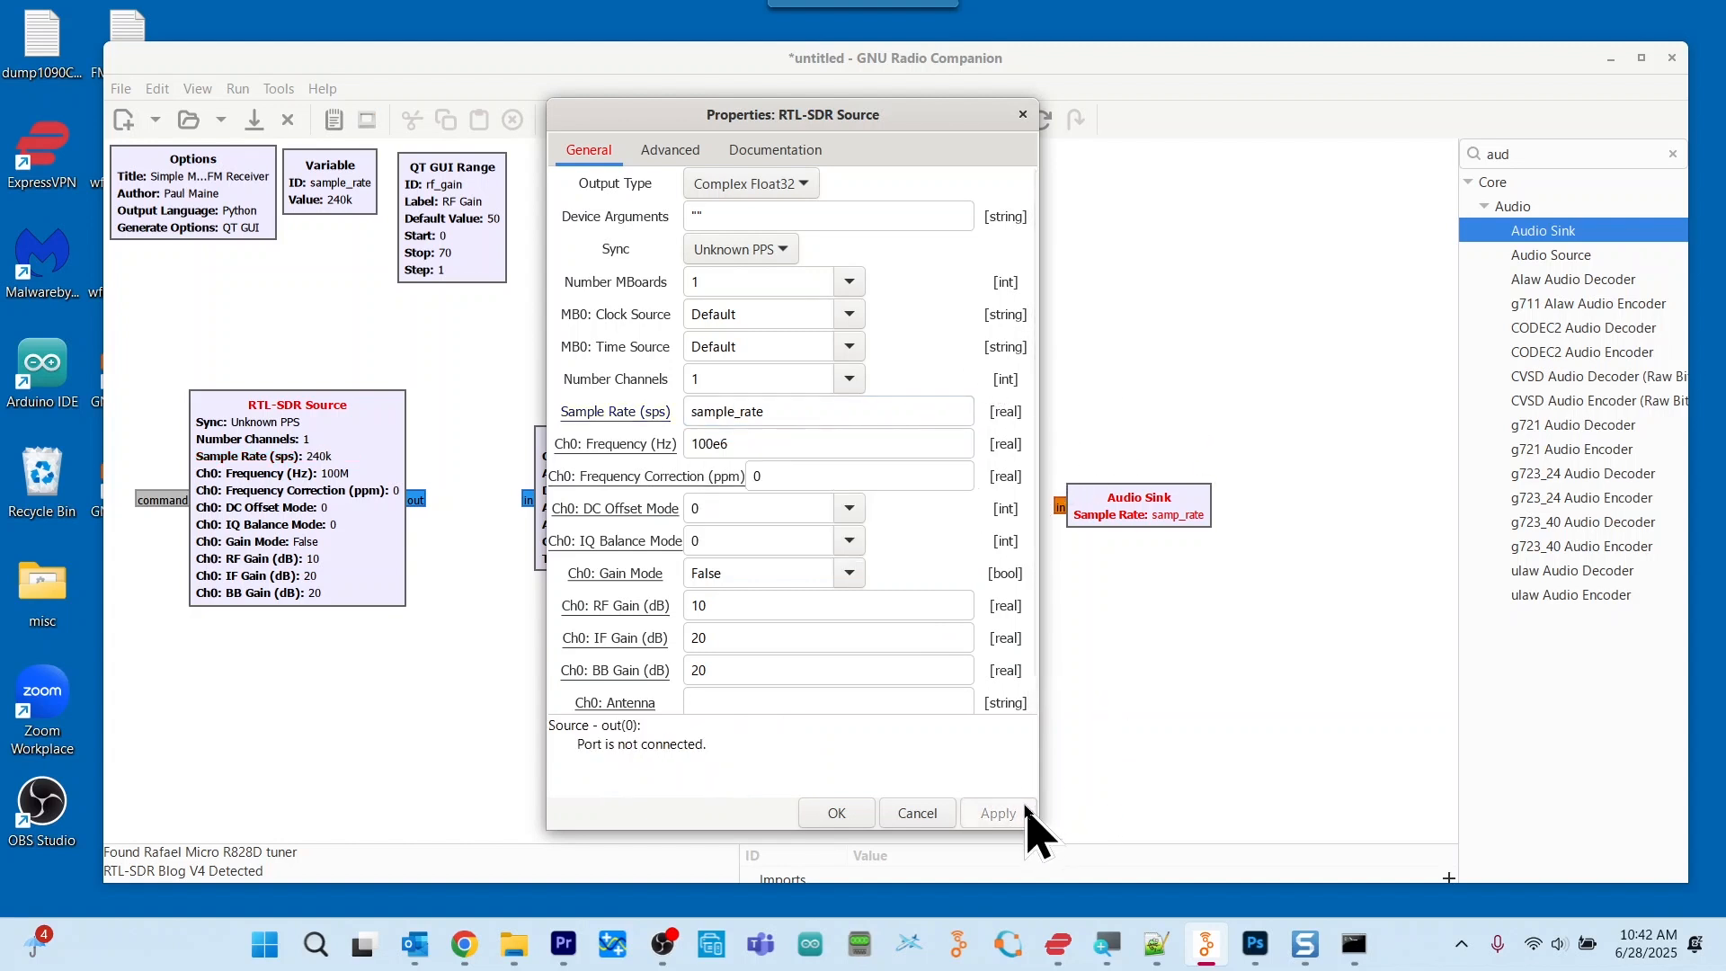
pyautogui.click(845, 450)
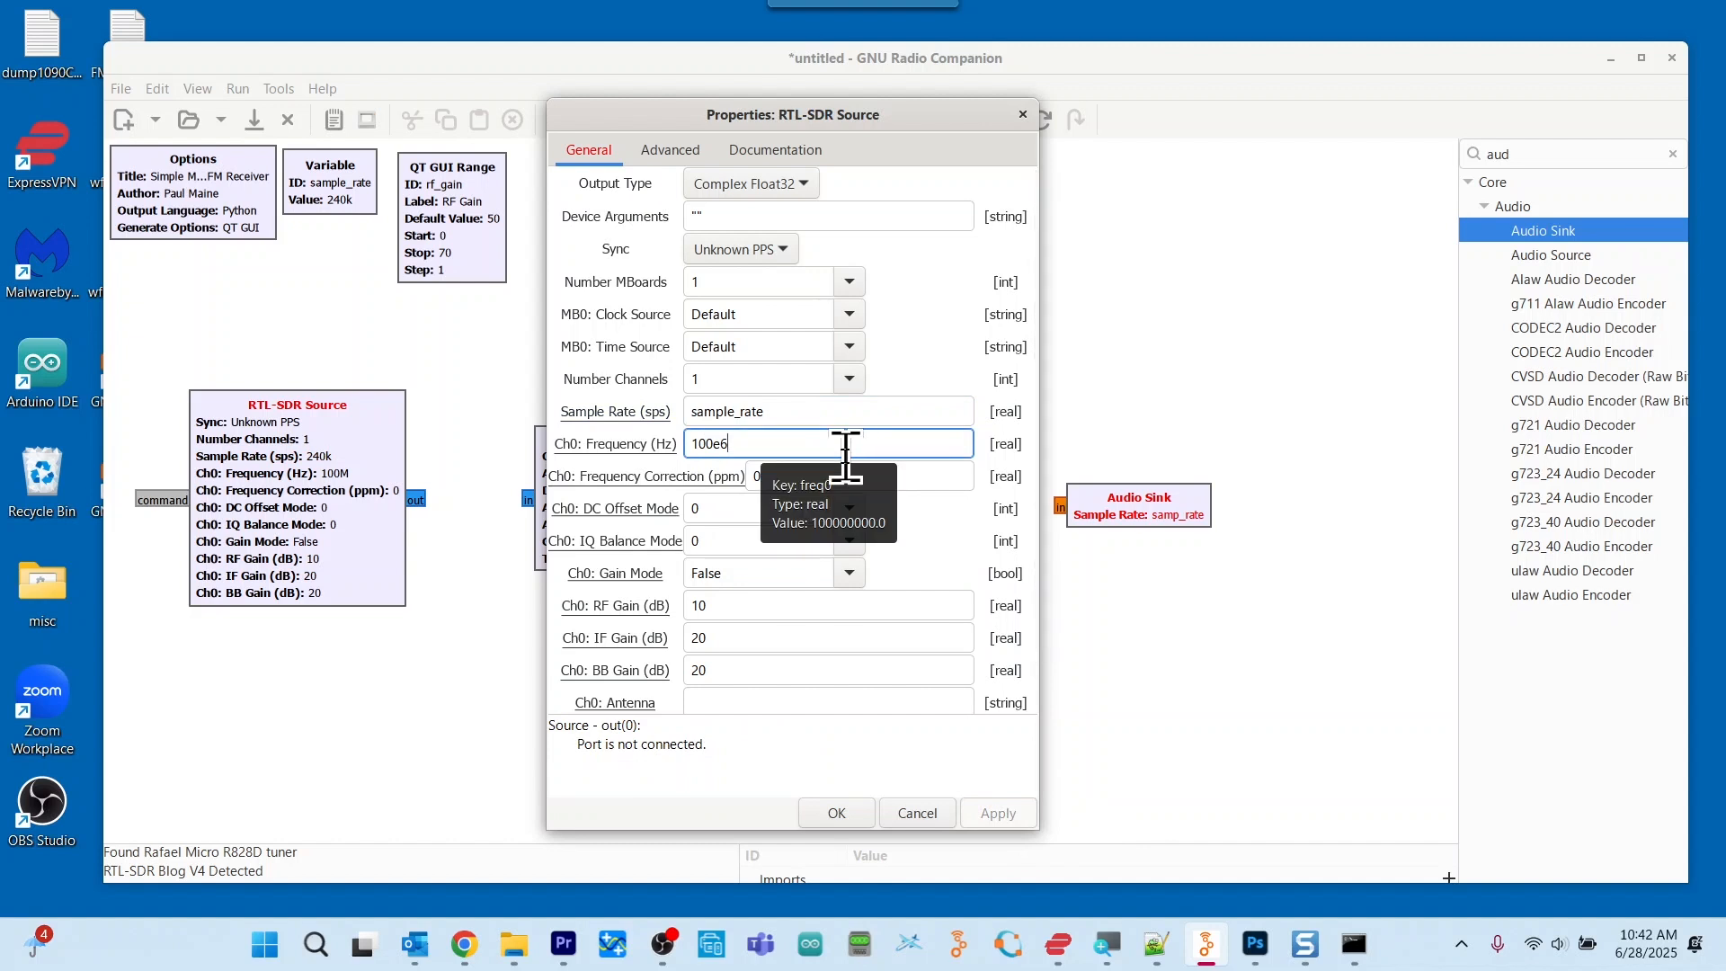
pyautogui.press('BackSpace')
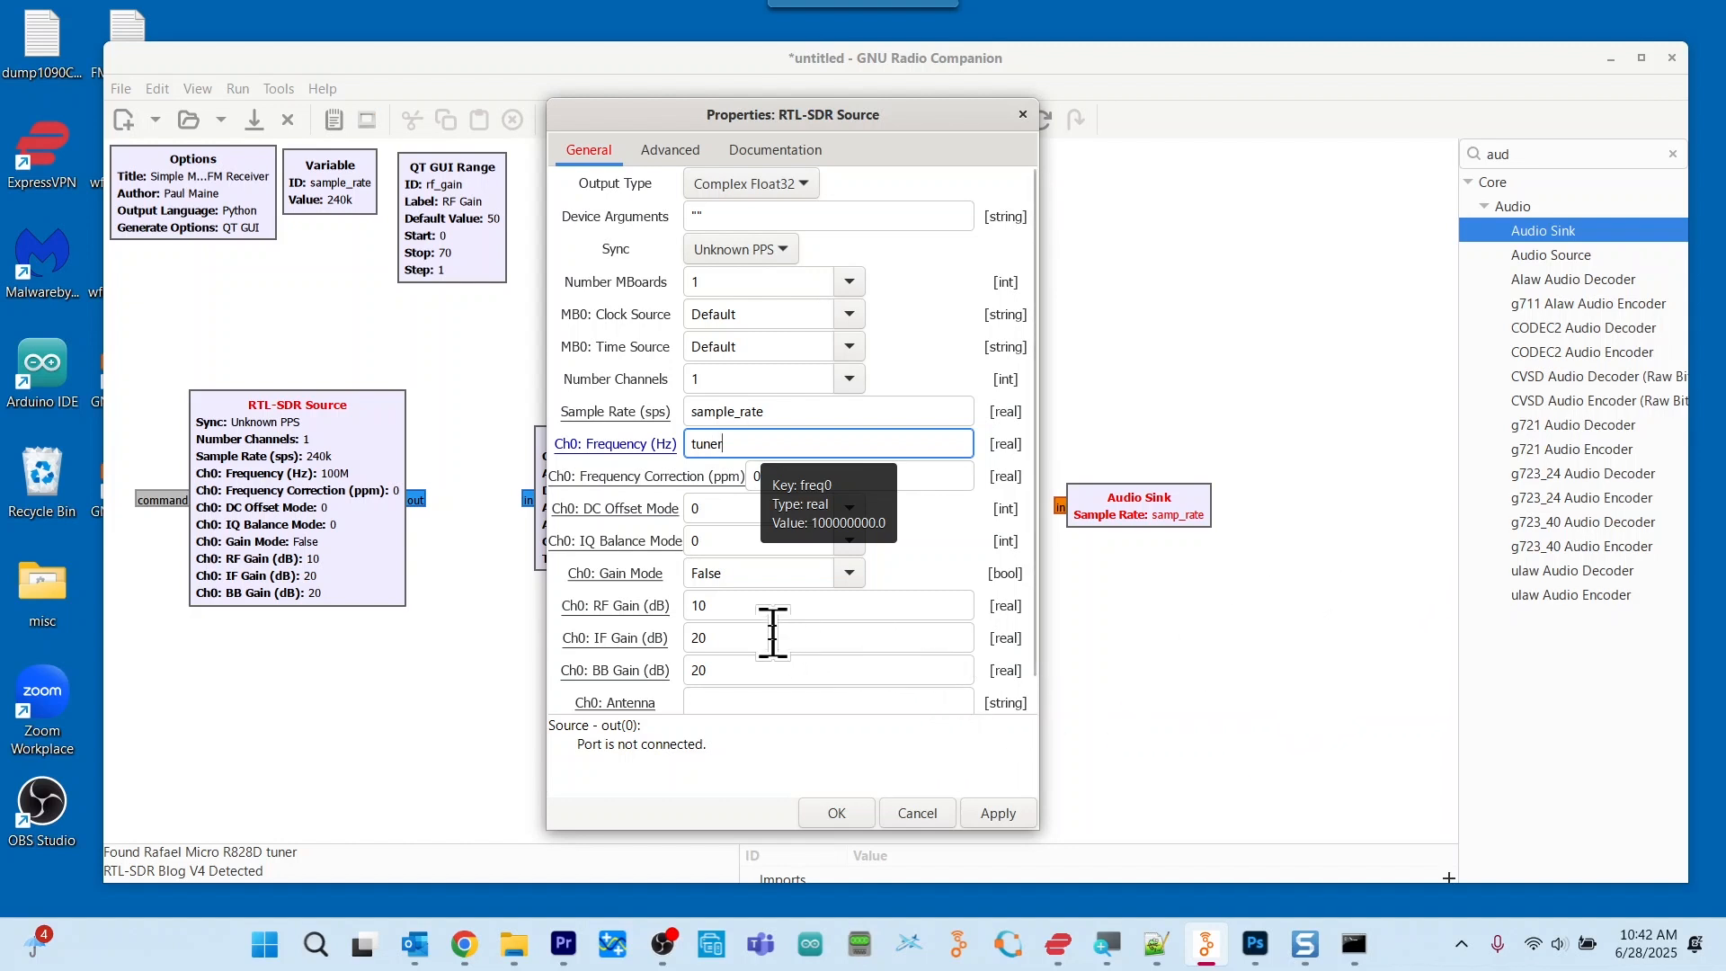
pyautogui.click(760, 607)
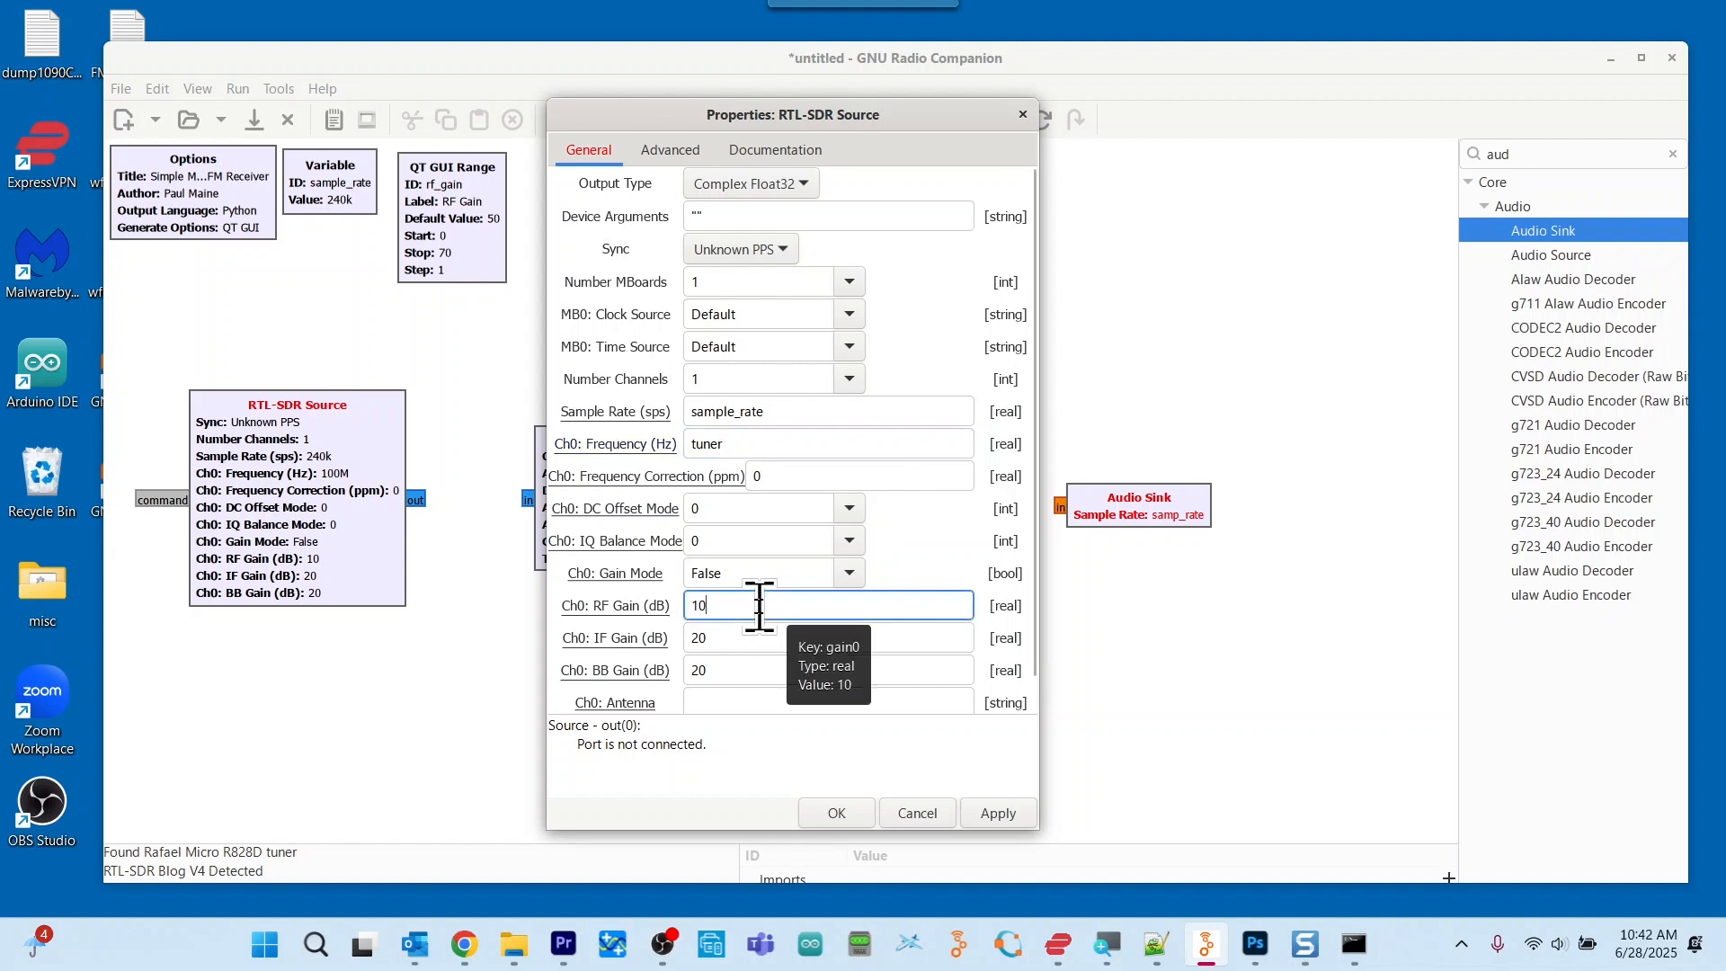
pyautogui.press('BackSpace')
pyautogui.press('BackSpace')
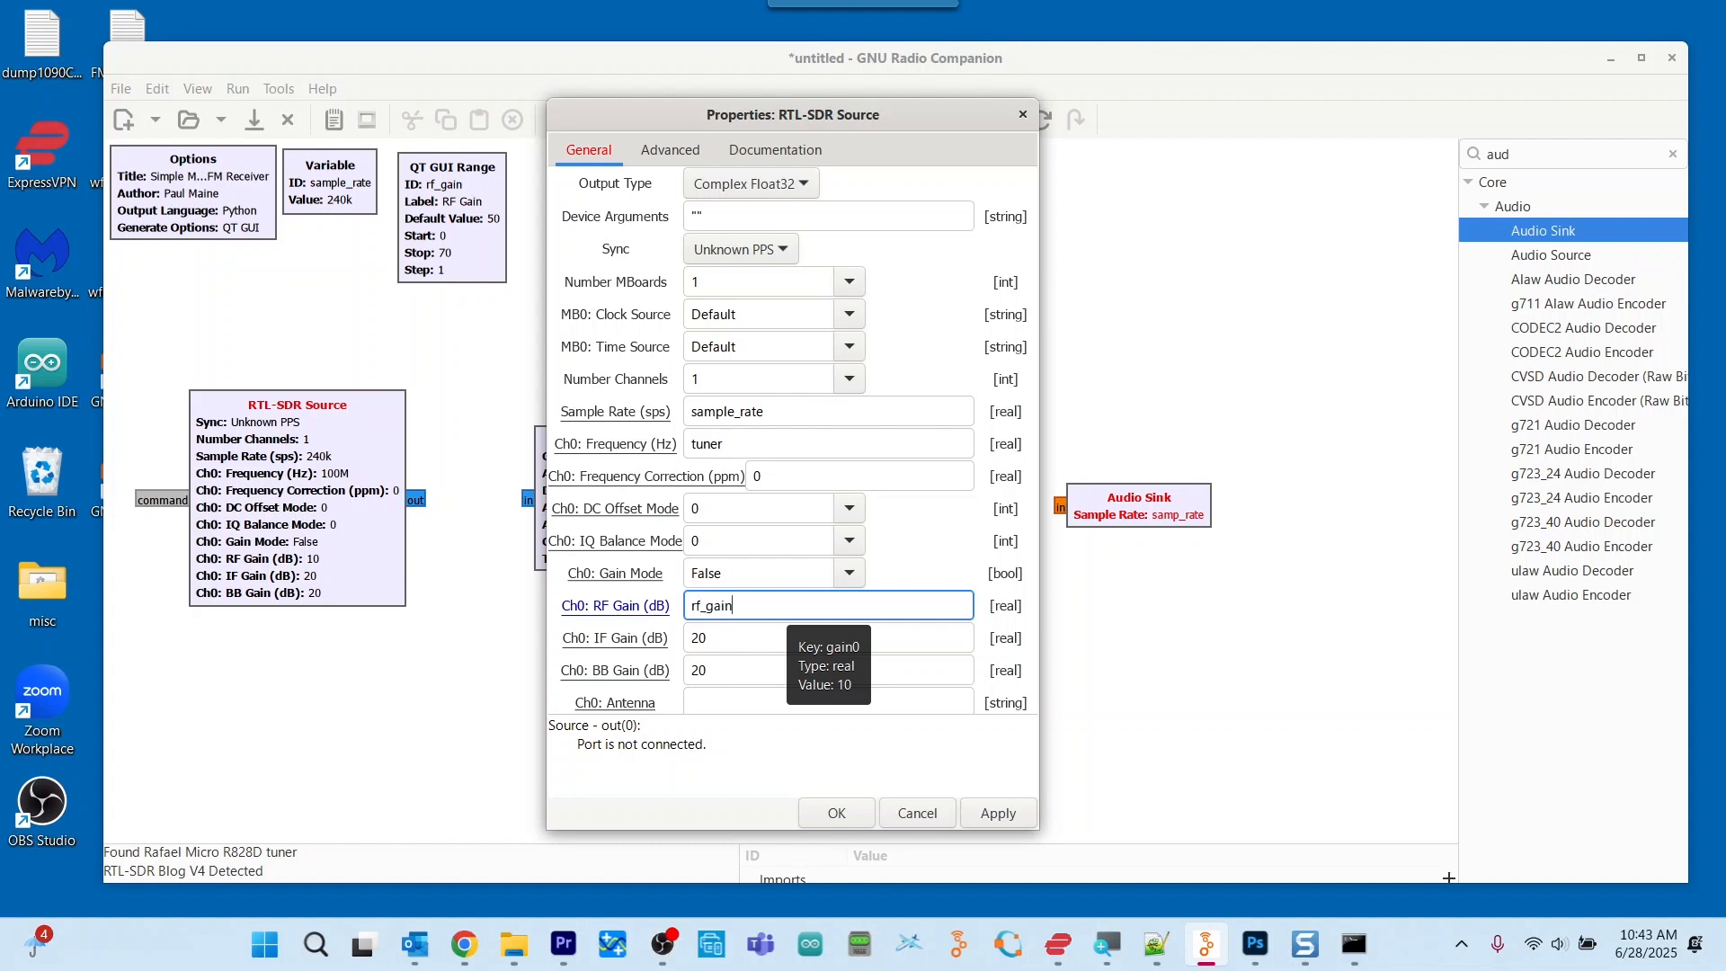
pyautogui.click(998, 812)
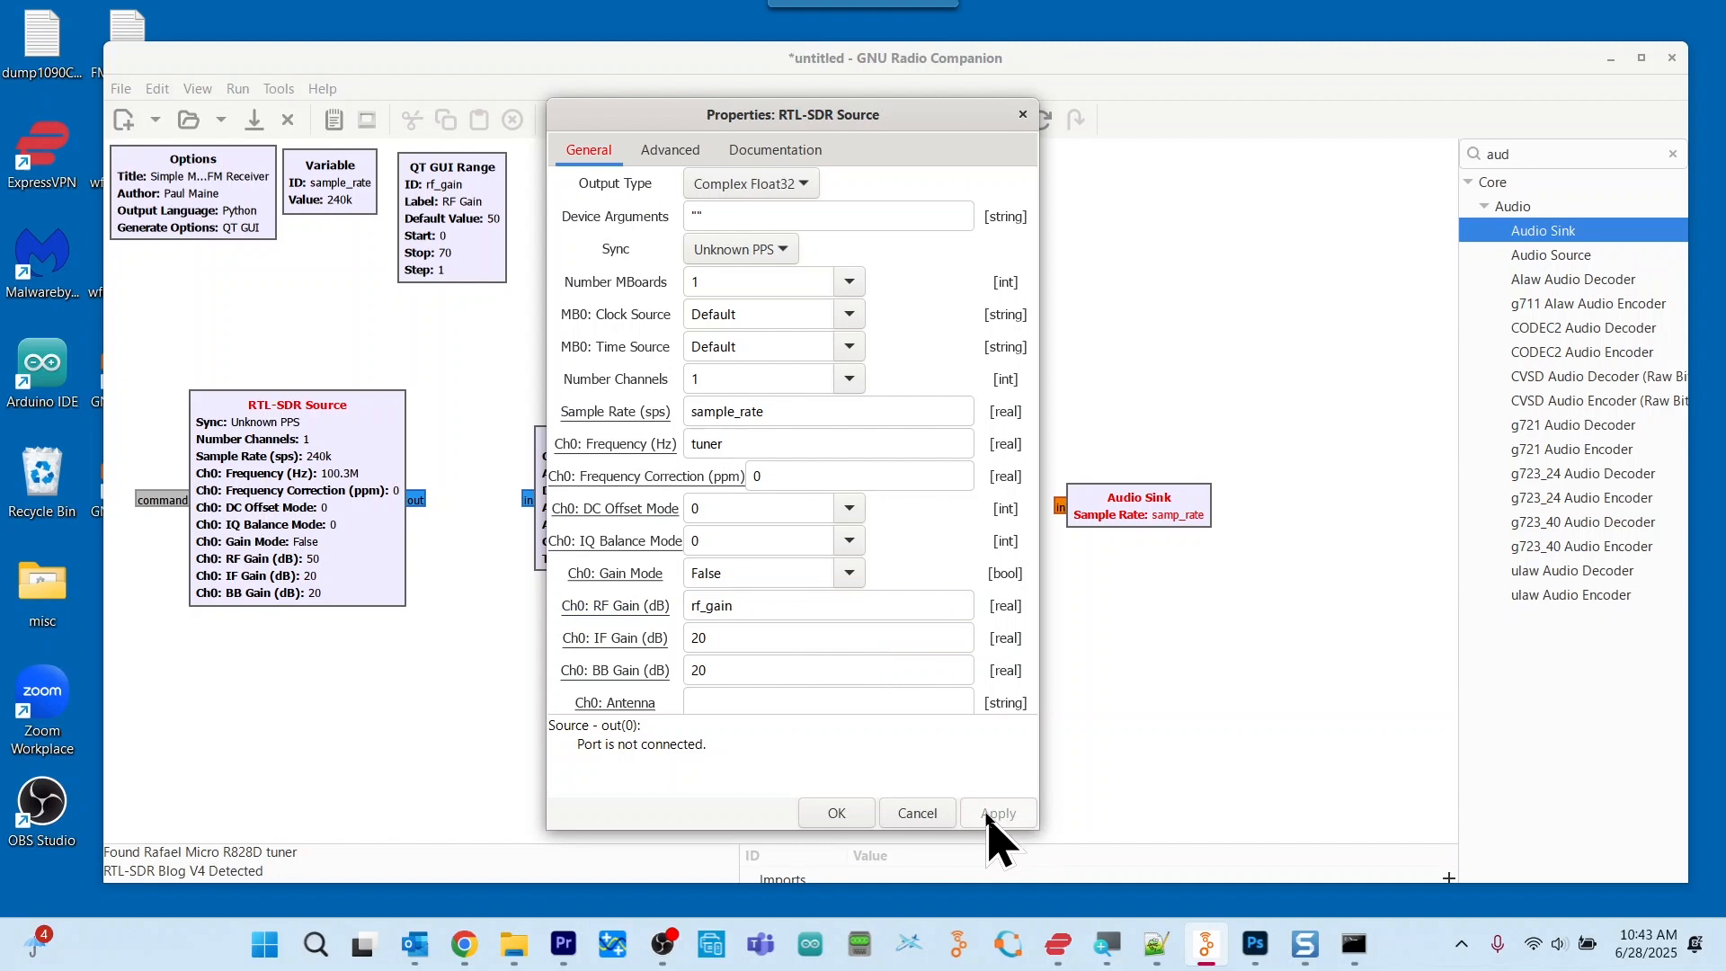
pyautogui.click(845, 810)
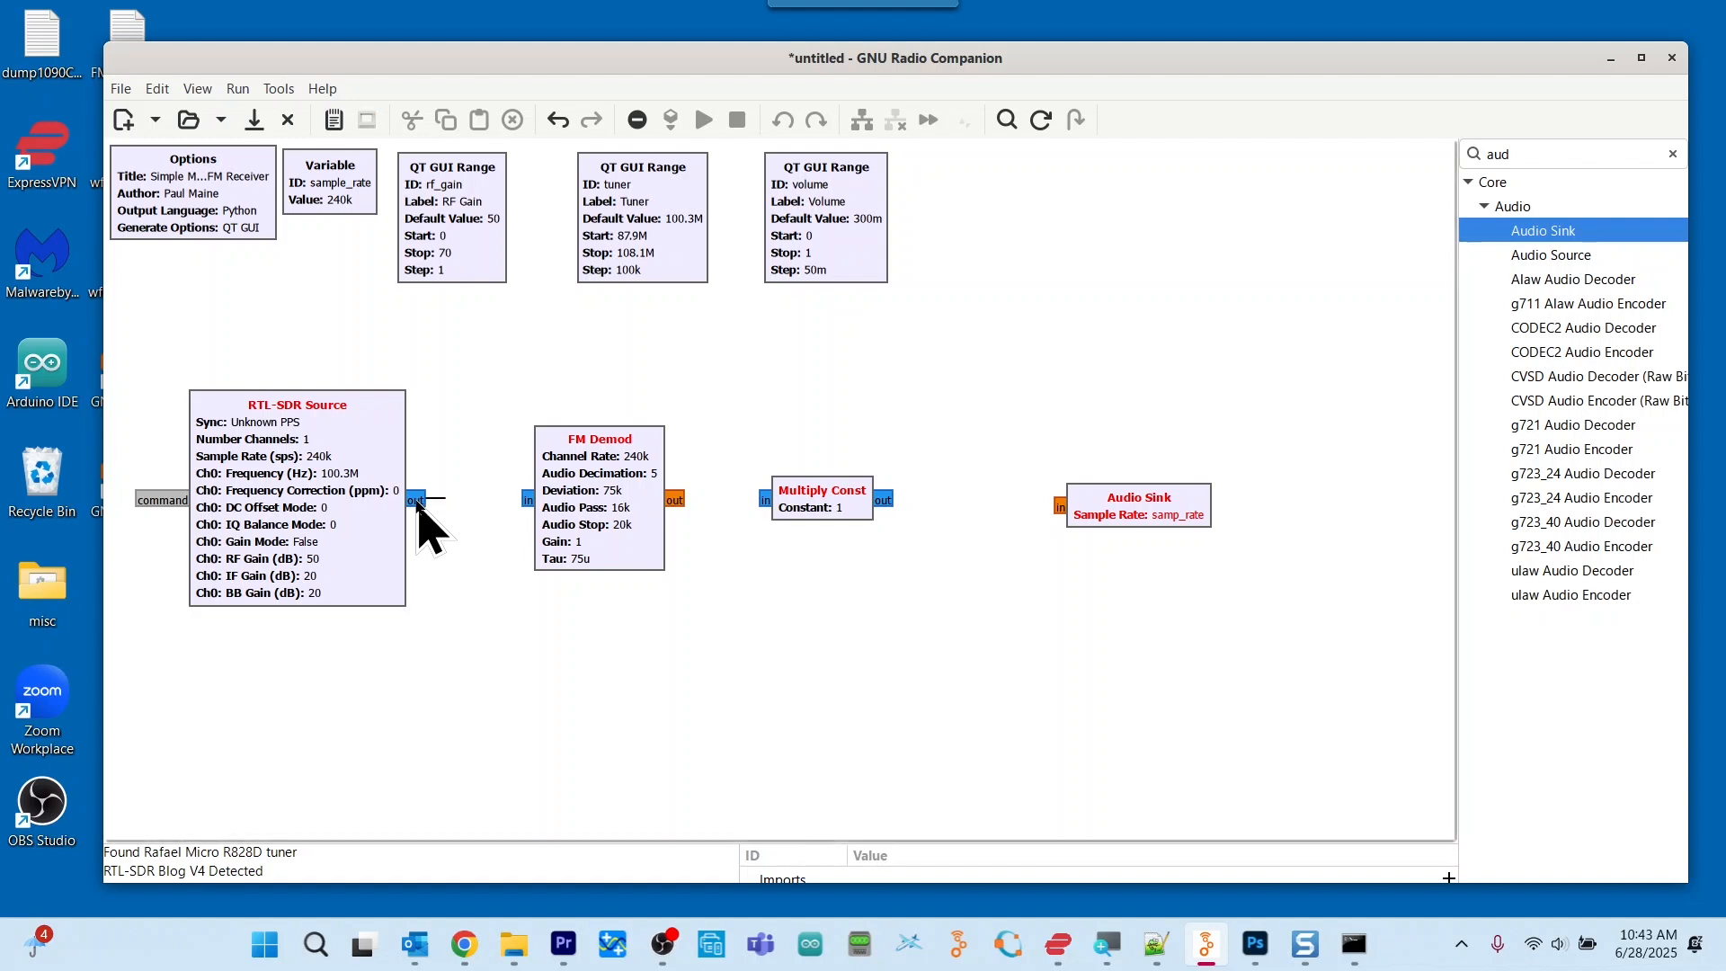
# Connect the RTL-SDR Source output to the FM Demod input, and the FM Demod output to the Multiply Const input
pyautogui.moveTo(418, 505); pyautogui.dragTo(530, 500)
pyautogui.moveTo(679, 497); pyautogui.dragTo(764, 501)
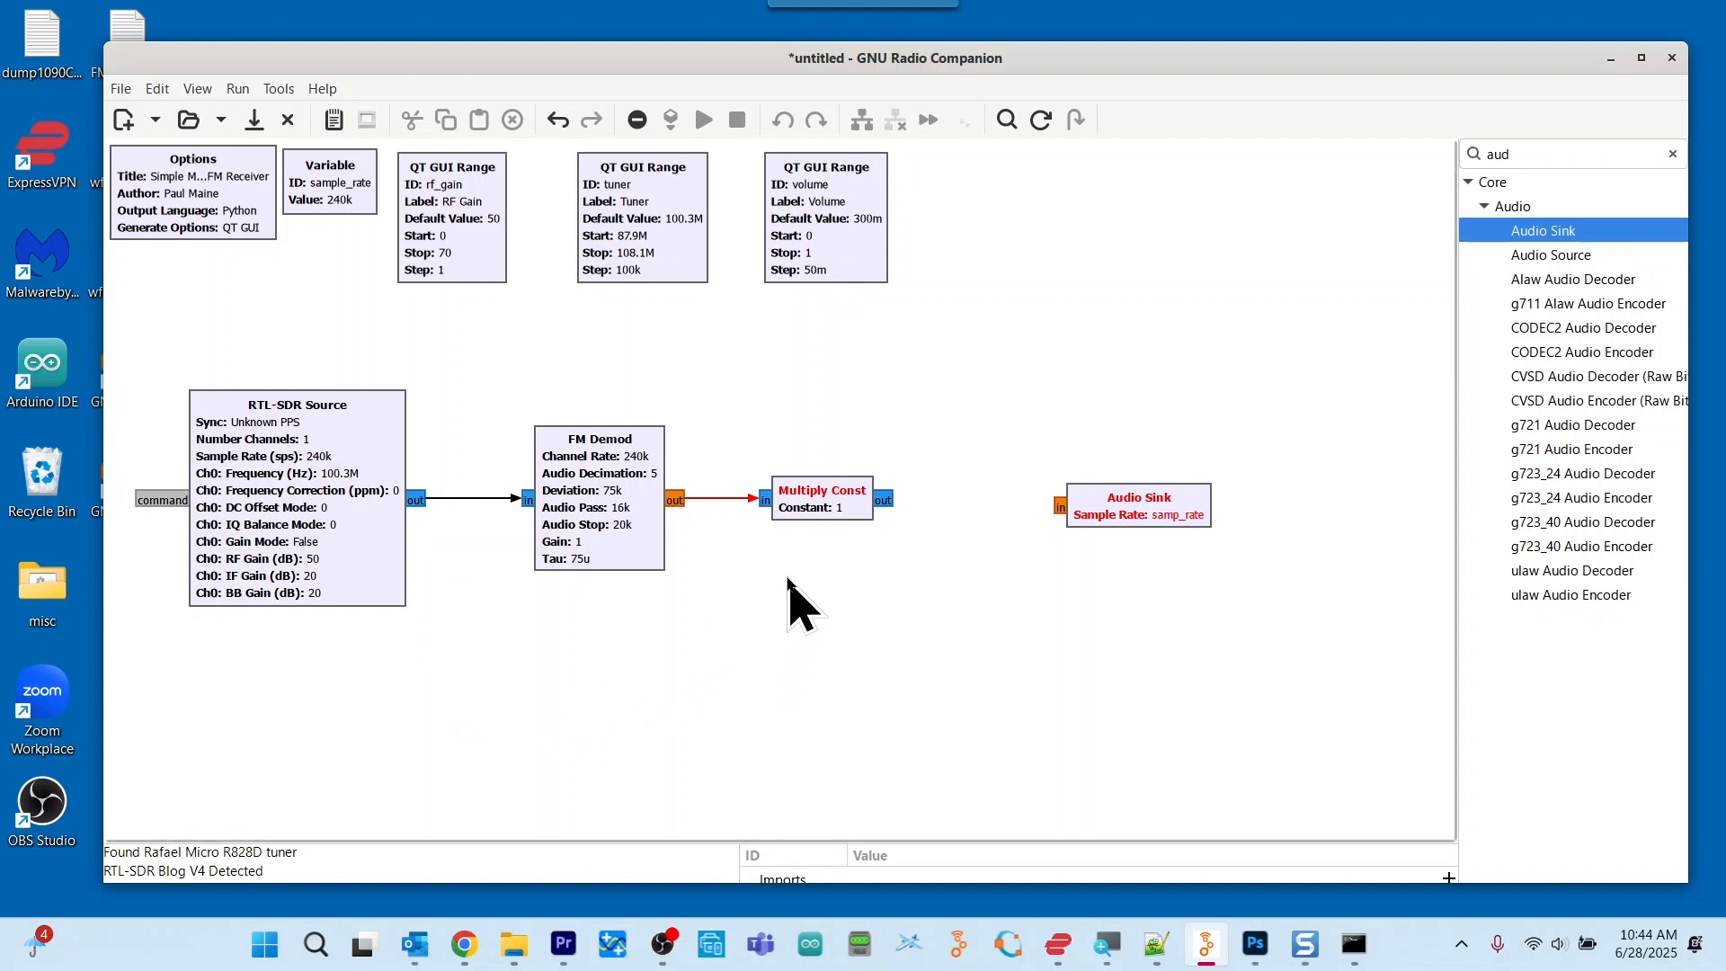
pyautogui.doubleClick(831, 508)
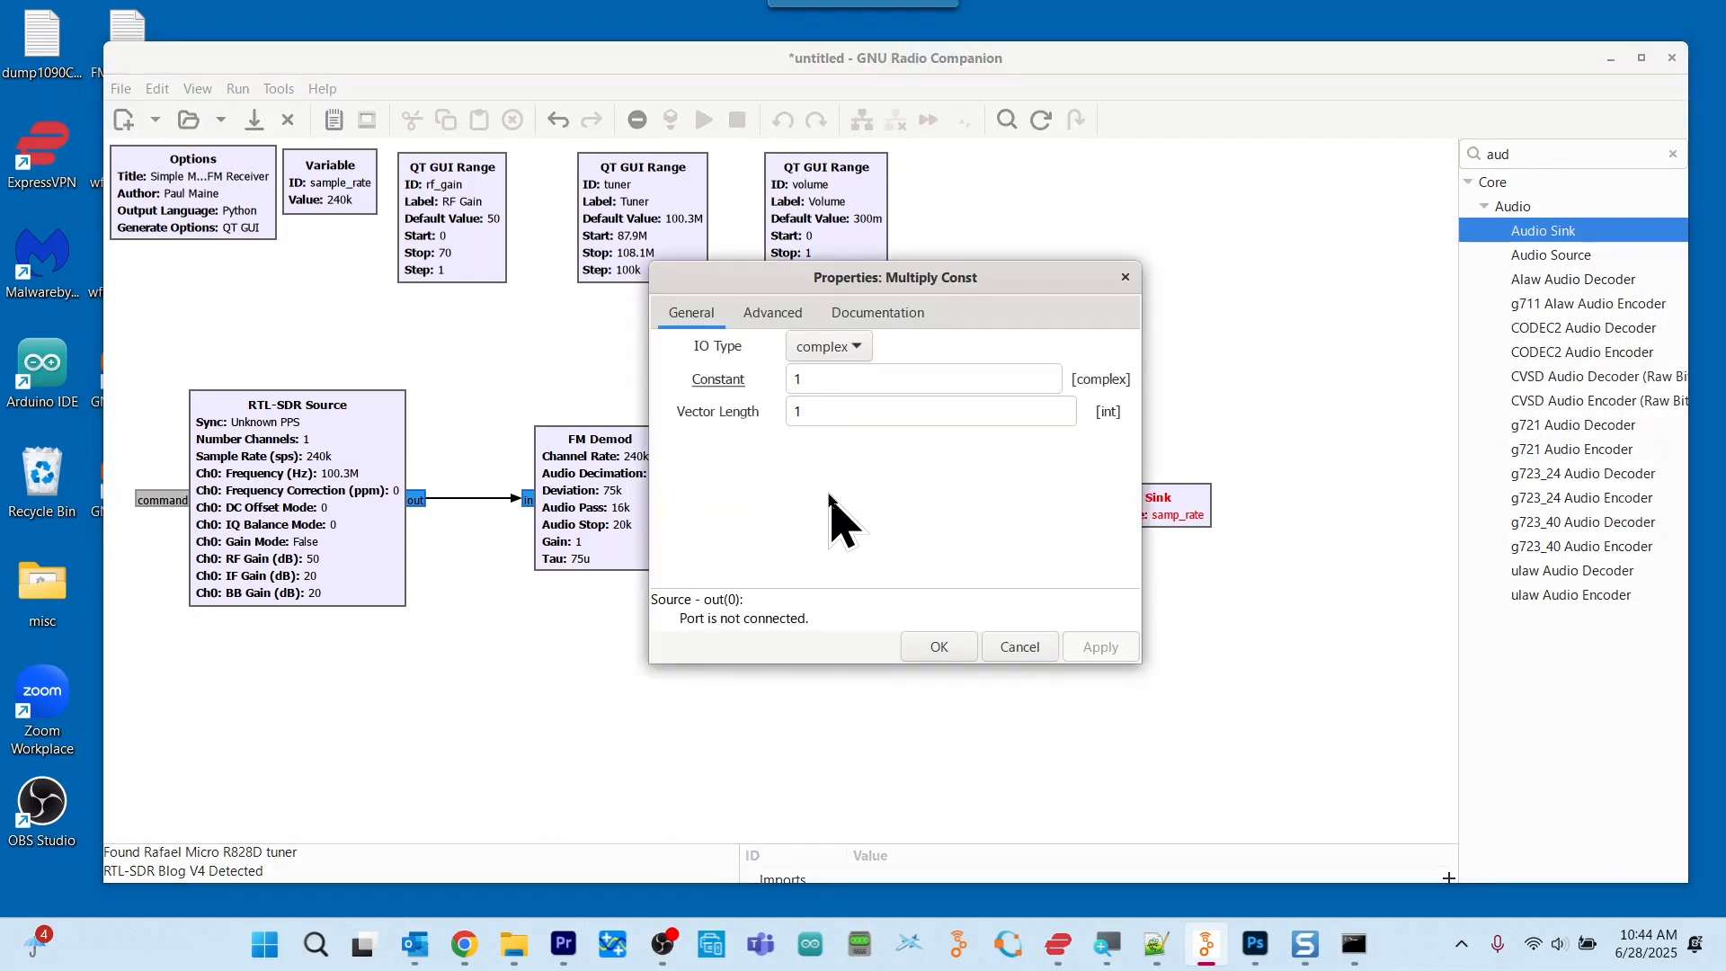
pyautogui.click(860, 348)
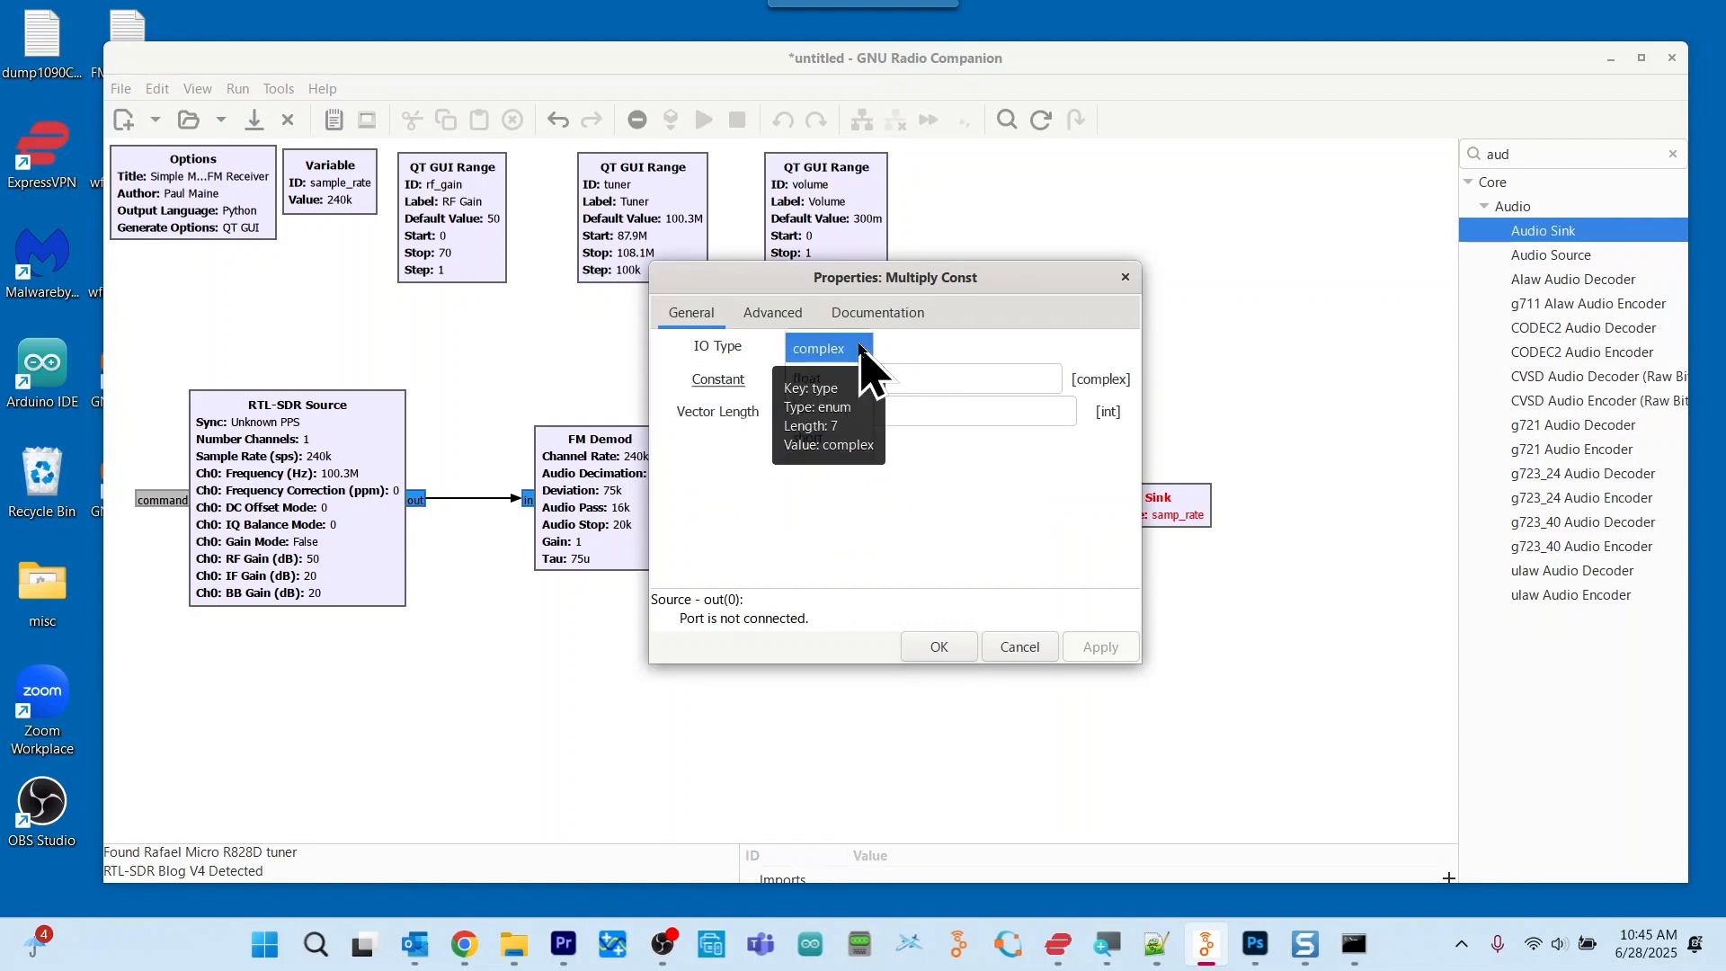
pyautogui.click(971, 276)
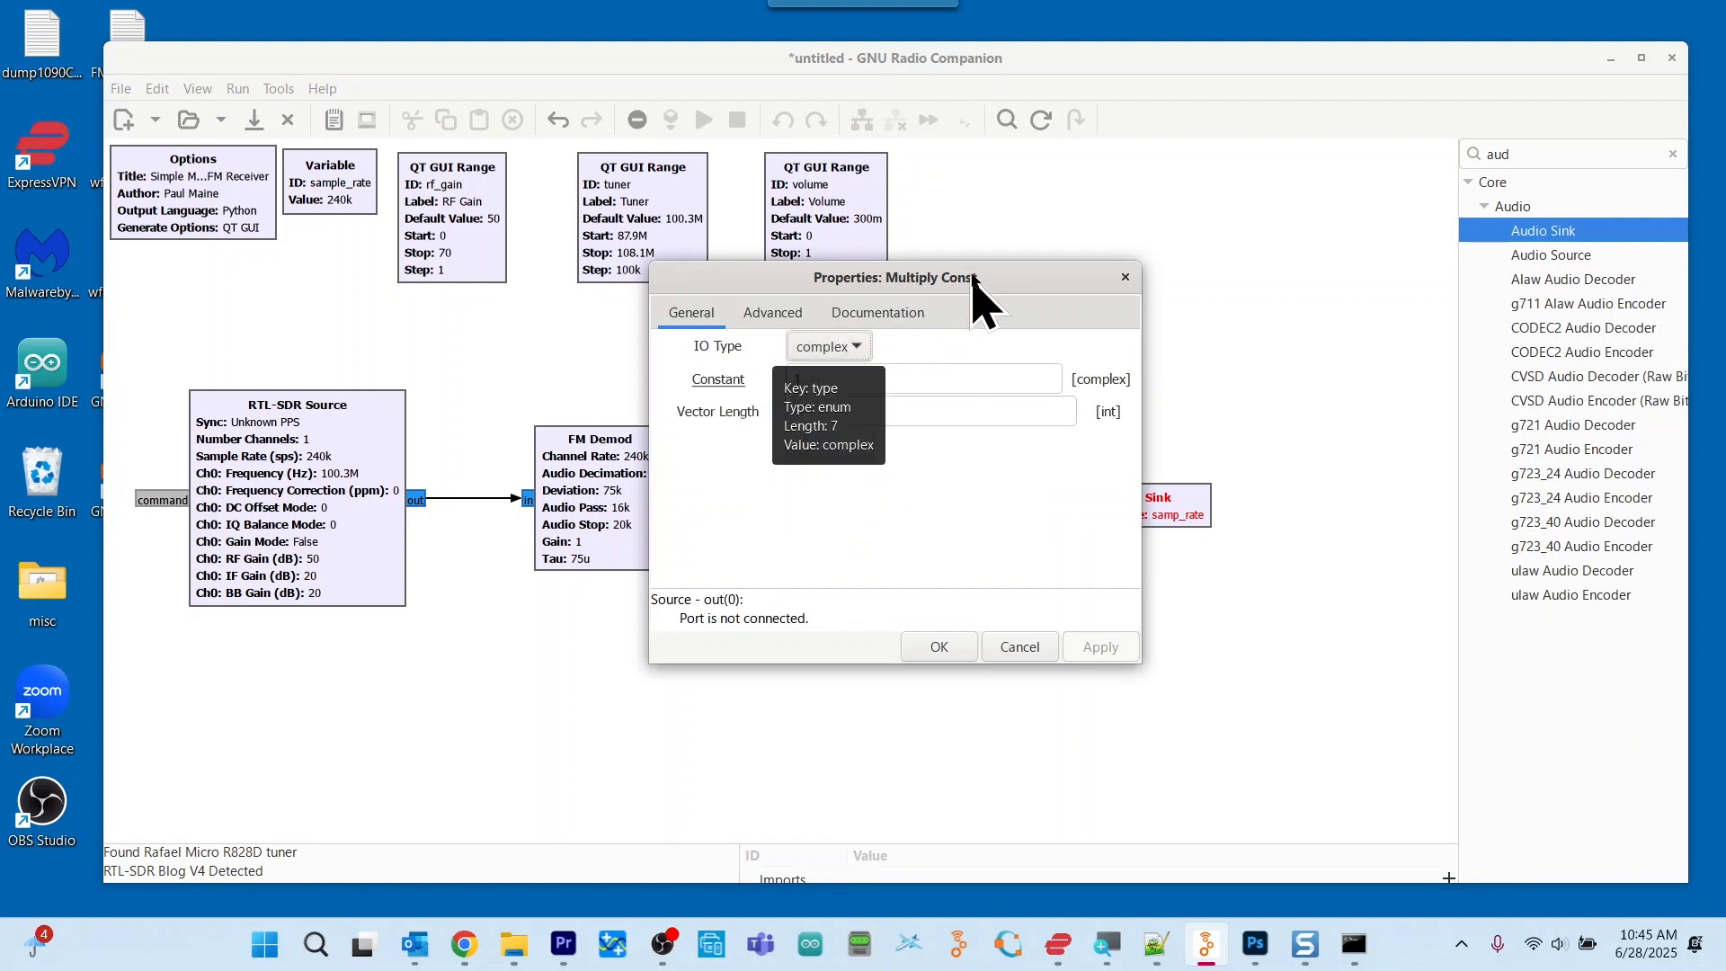
pyautogui.click(1013, 649)
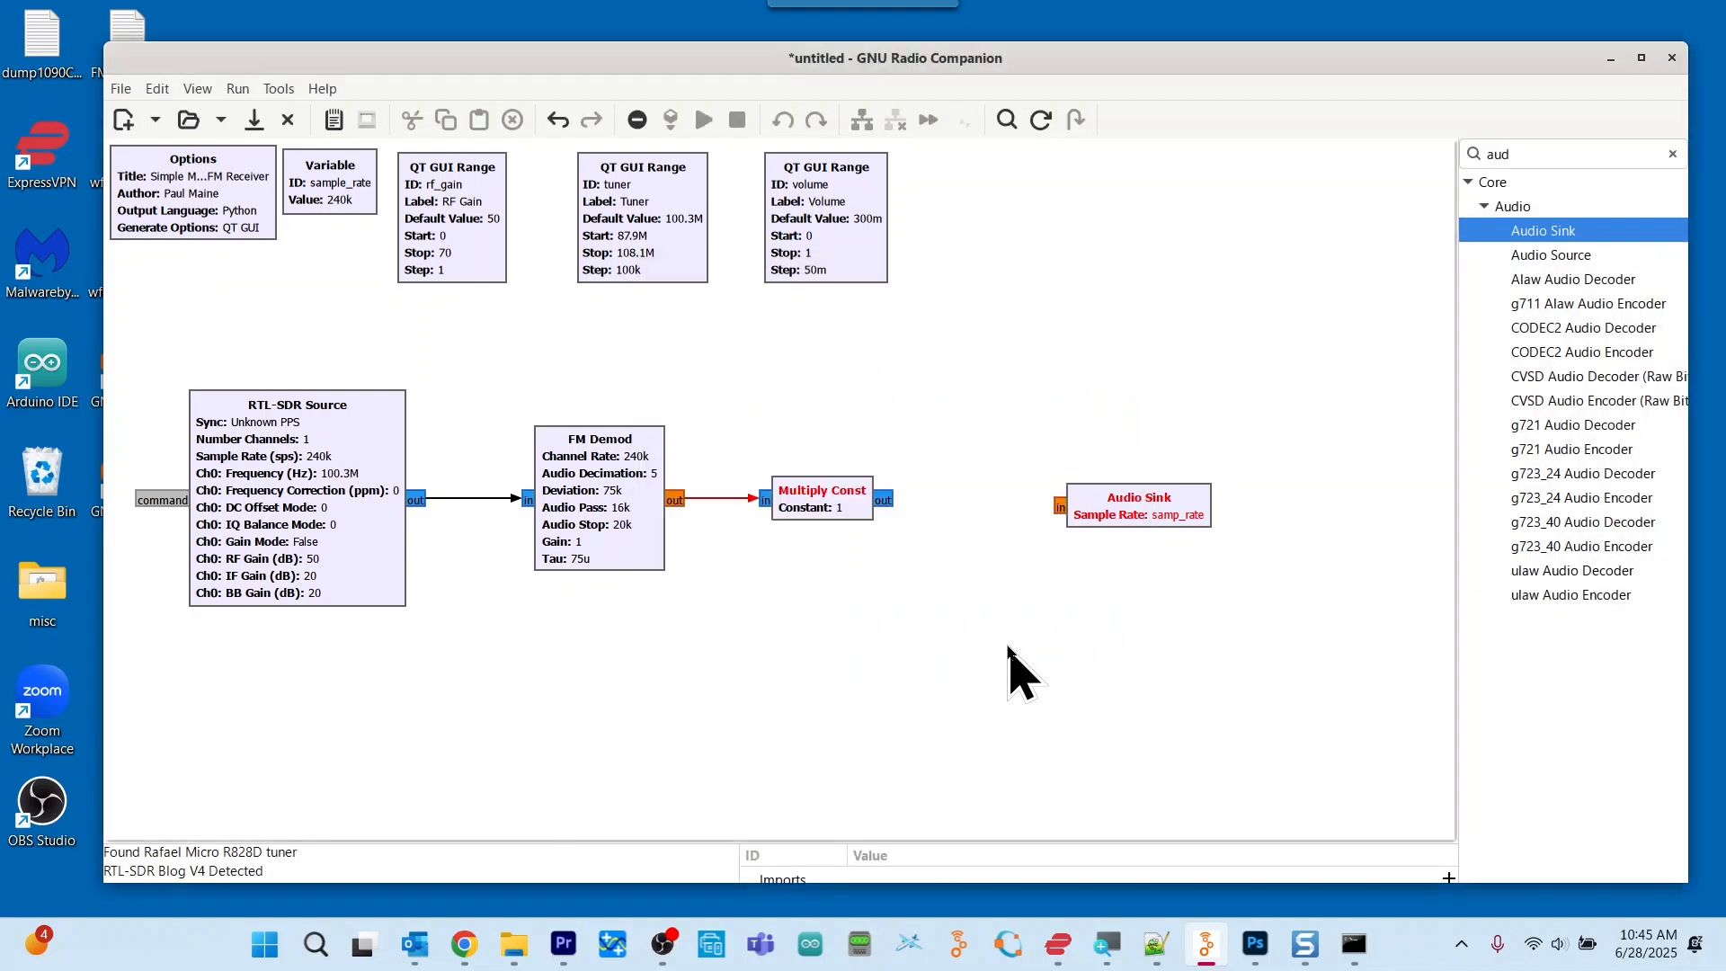
# Change the Multiply Const block's IO type to float
pyautogui.doubleClick(834, 502)
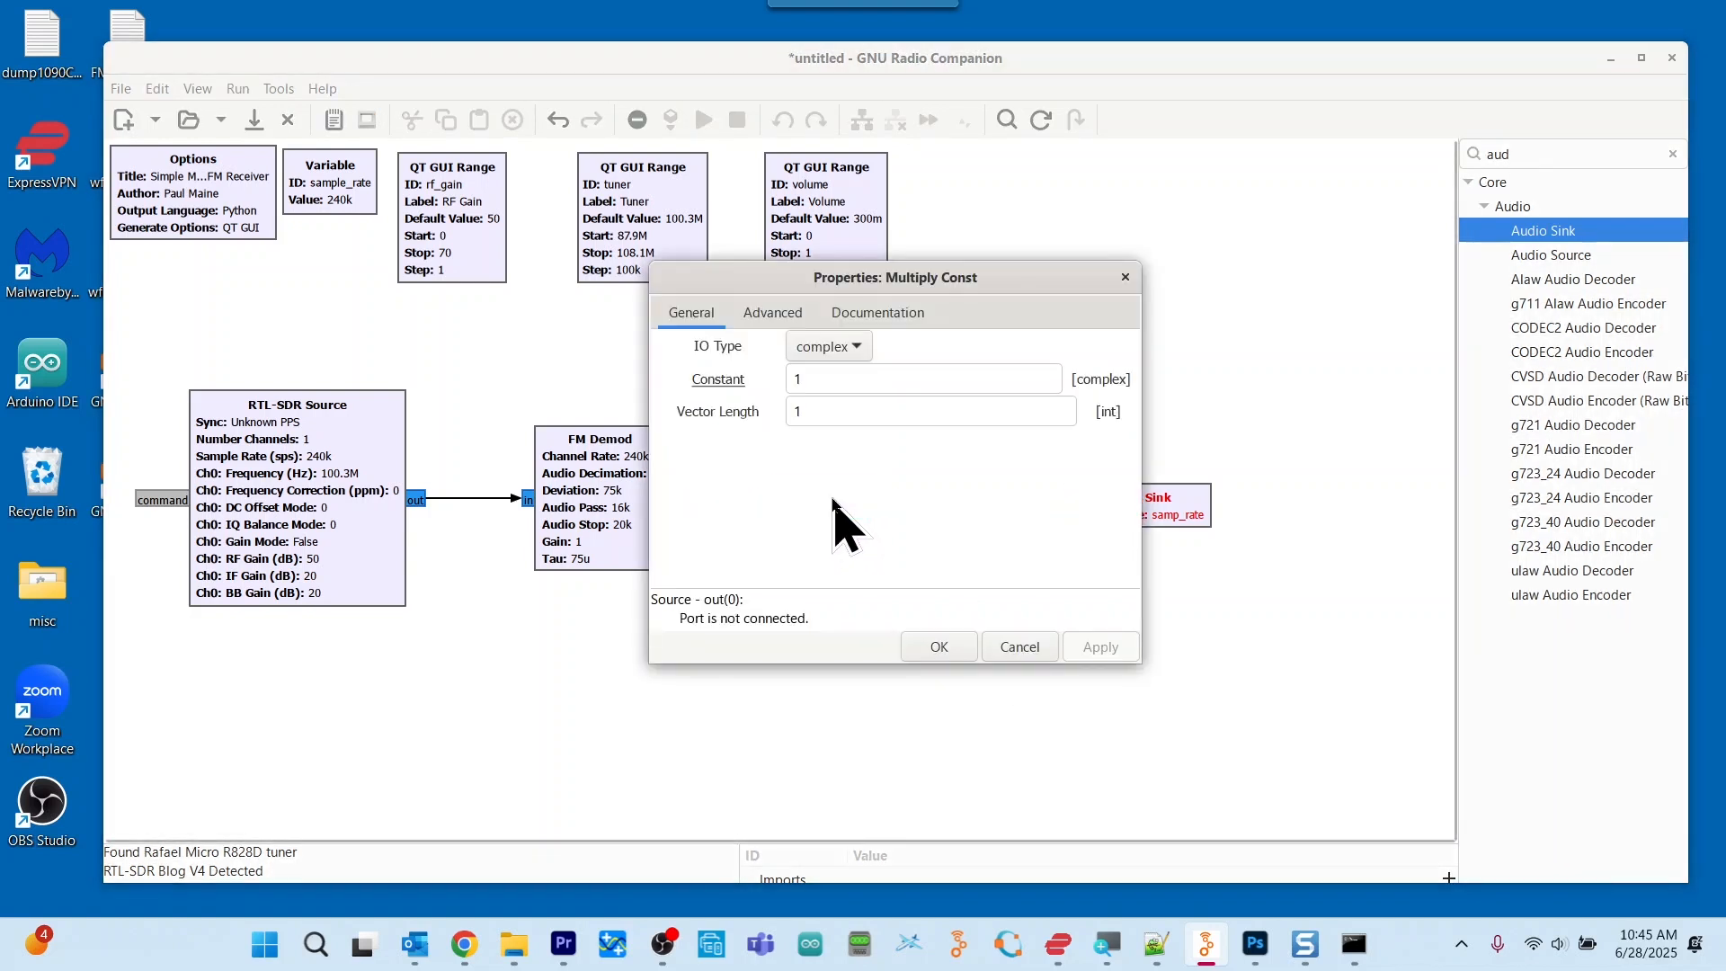
pyautogui.click(859, 351)
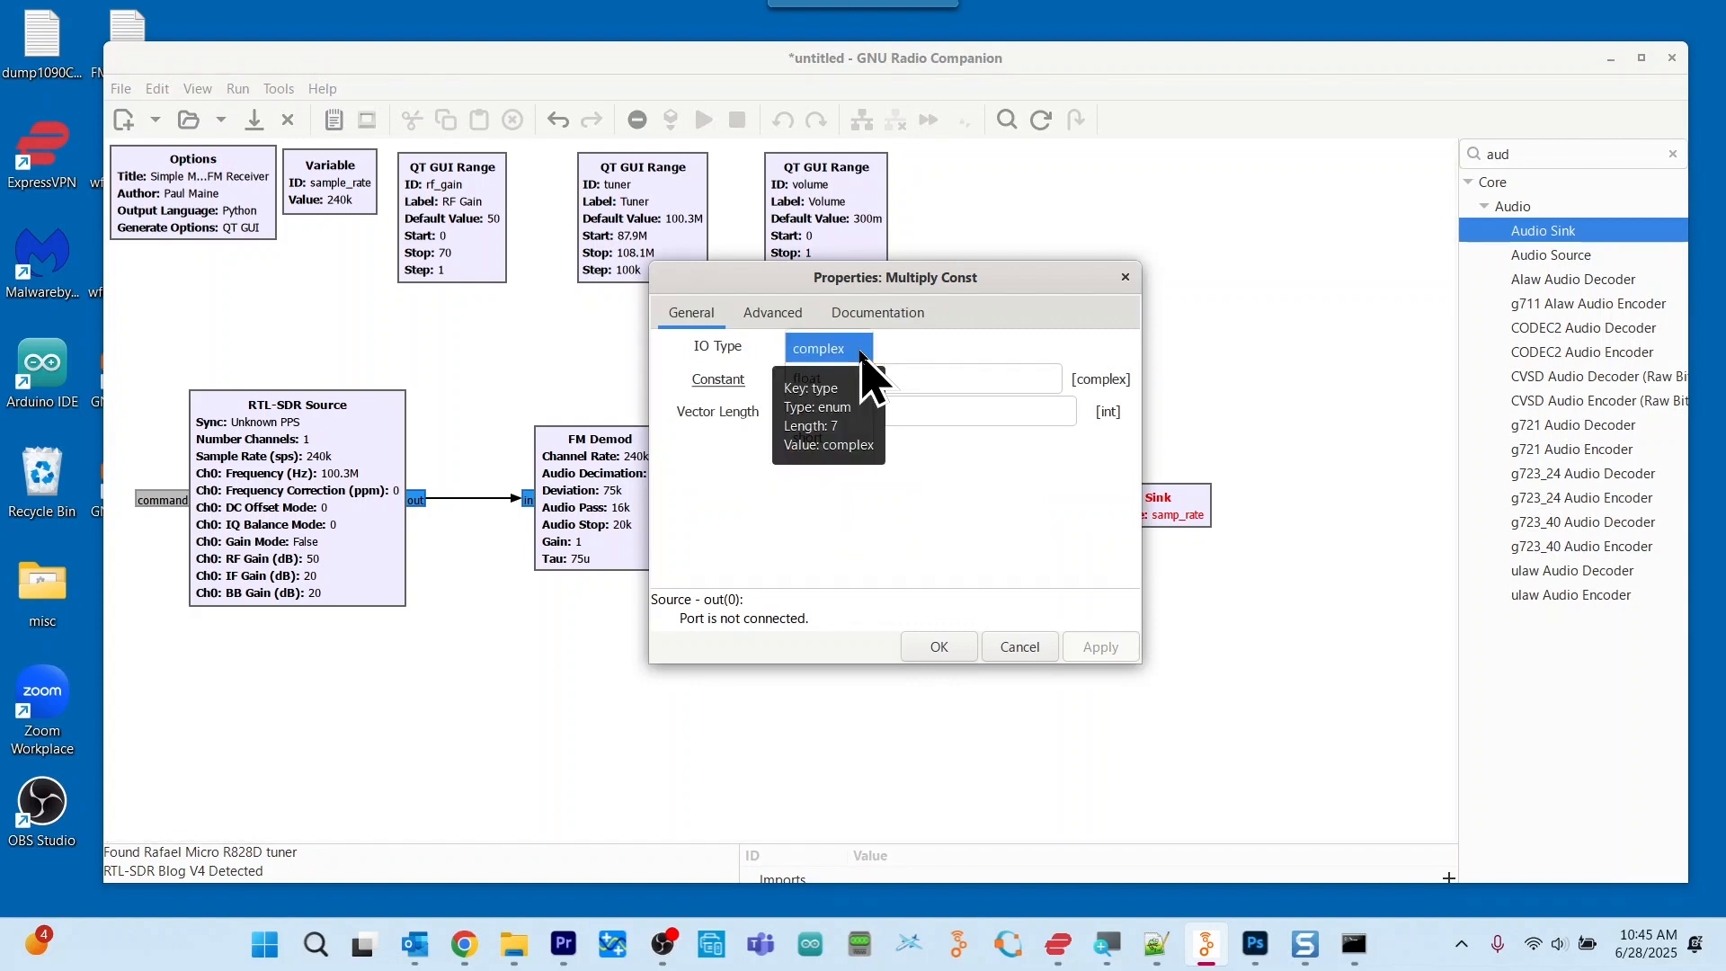
pyautogui.click(903, 438)
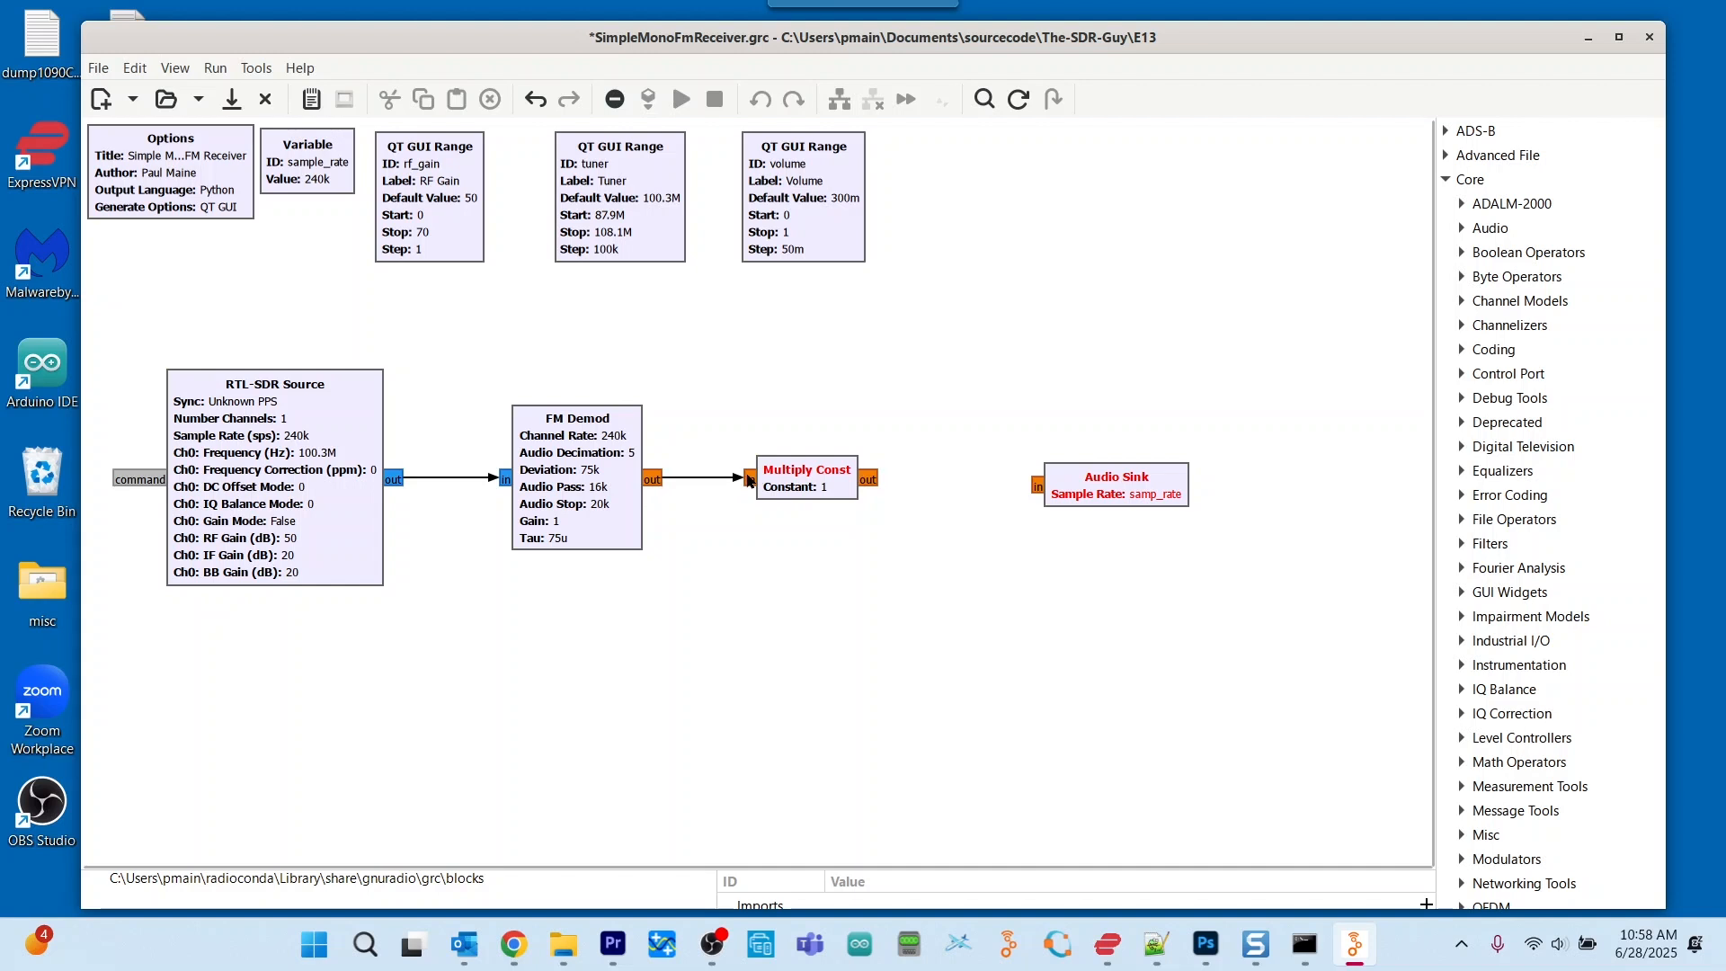
# Connect the Multiply Const output to the Audio Sink and set the sink's sample rate to 48 kHz
pyautogui.click(868, 482)
pyautogui.moveTo(869, 482); pyautogui.dragTo(1040, 487)
pyautogui.doubleClick(1137, 485)
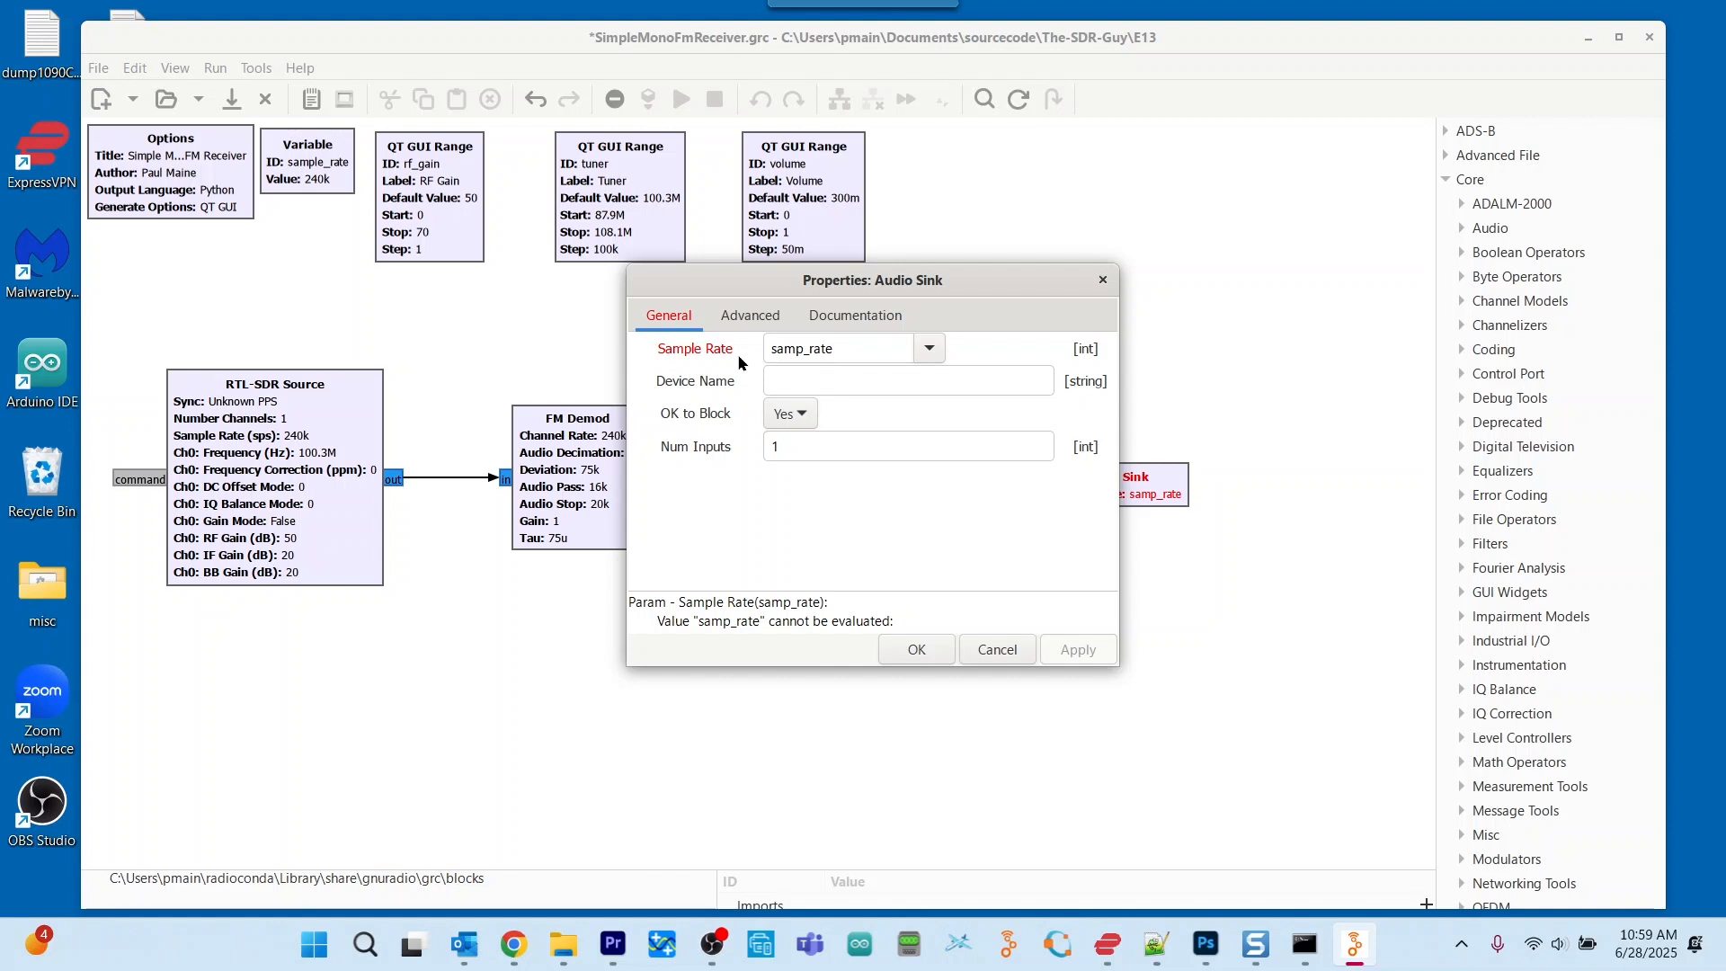
pyautogui.click(932, 349)
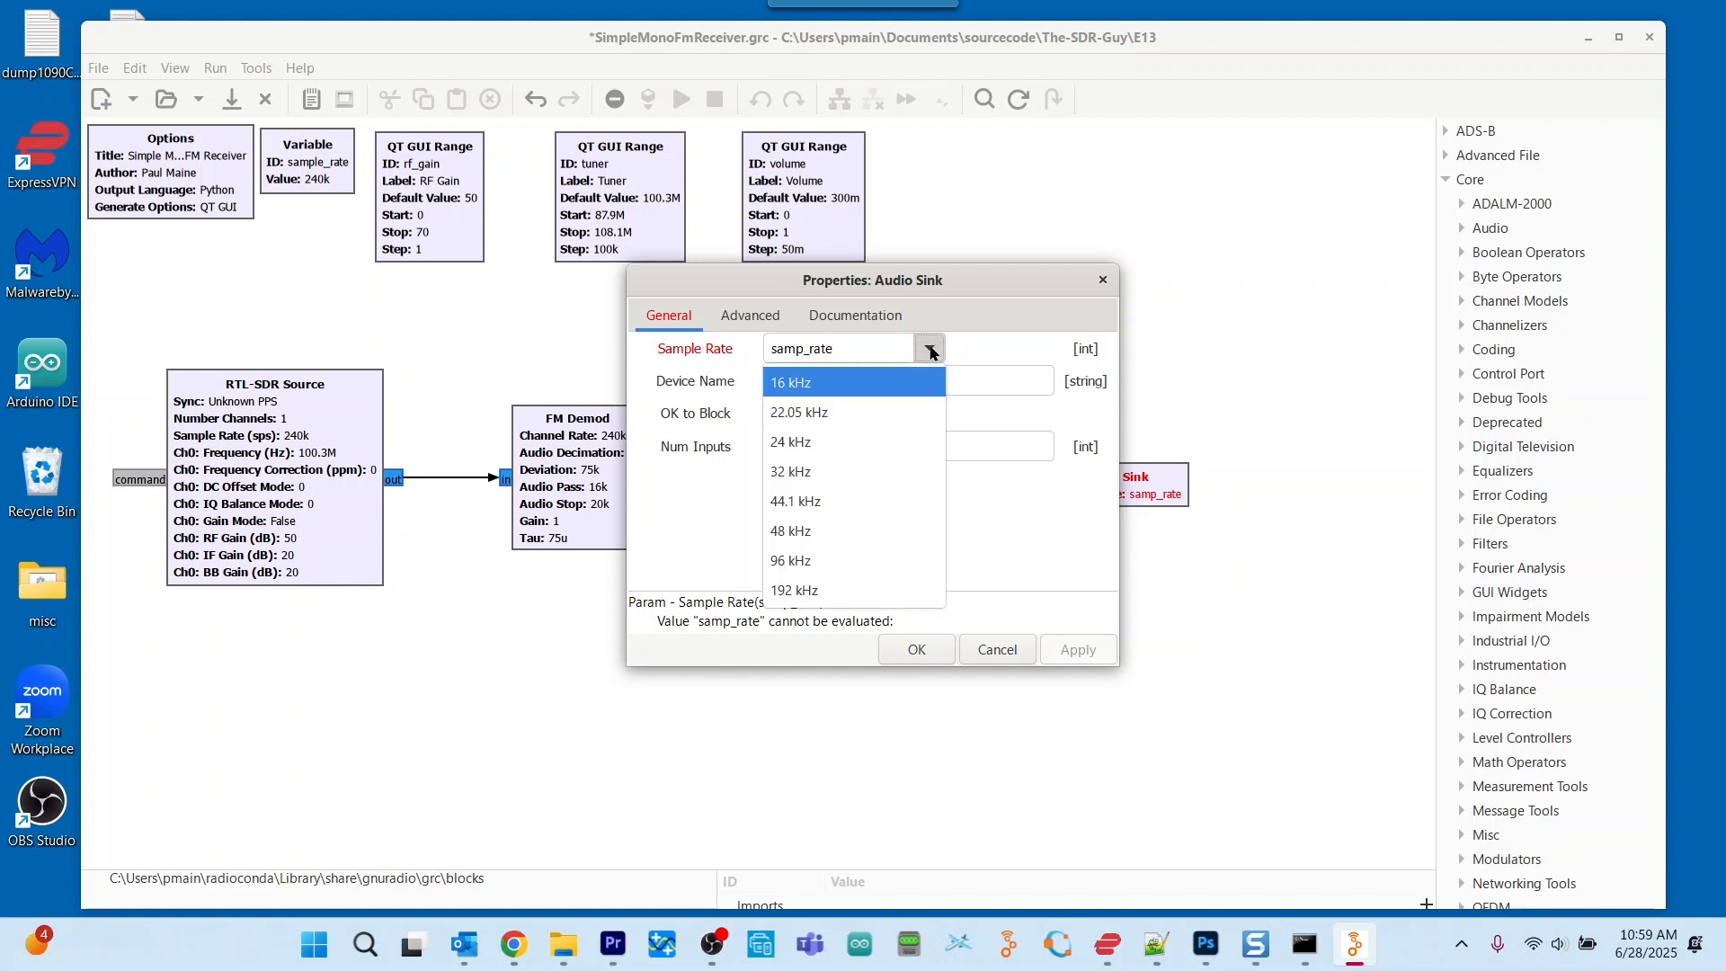
pyautogui.click(881, 531)
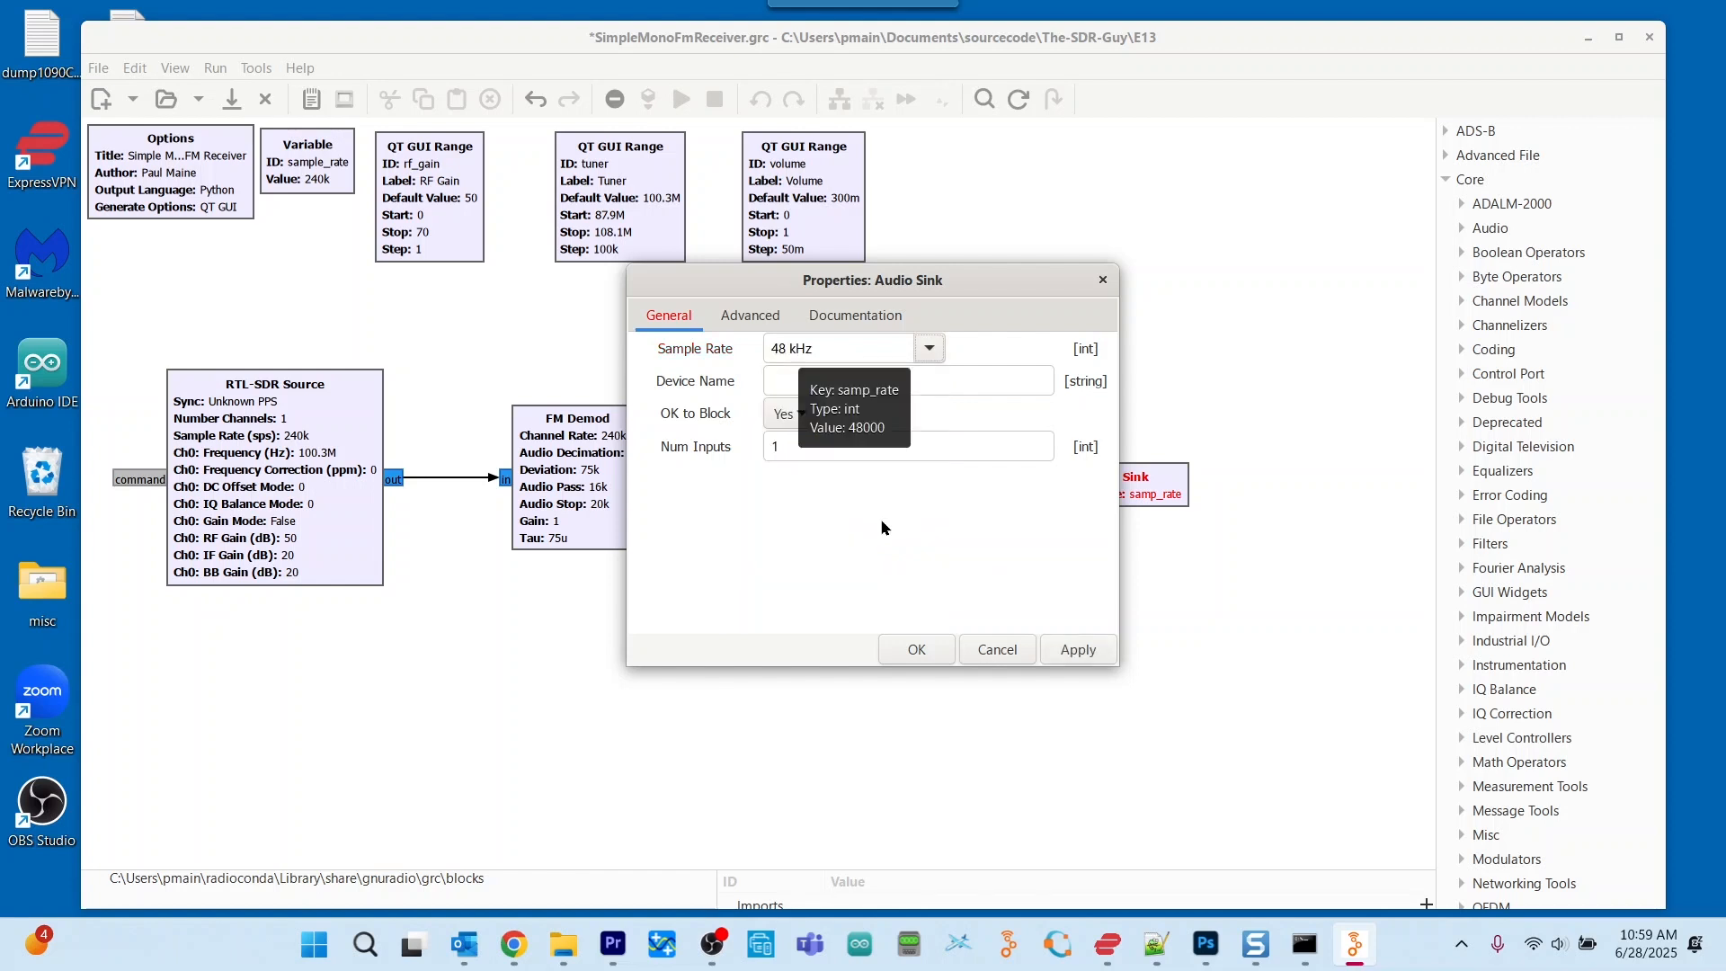
pyautogui.click(1097, 651)
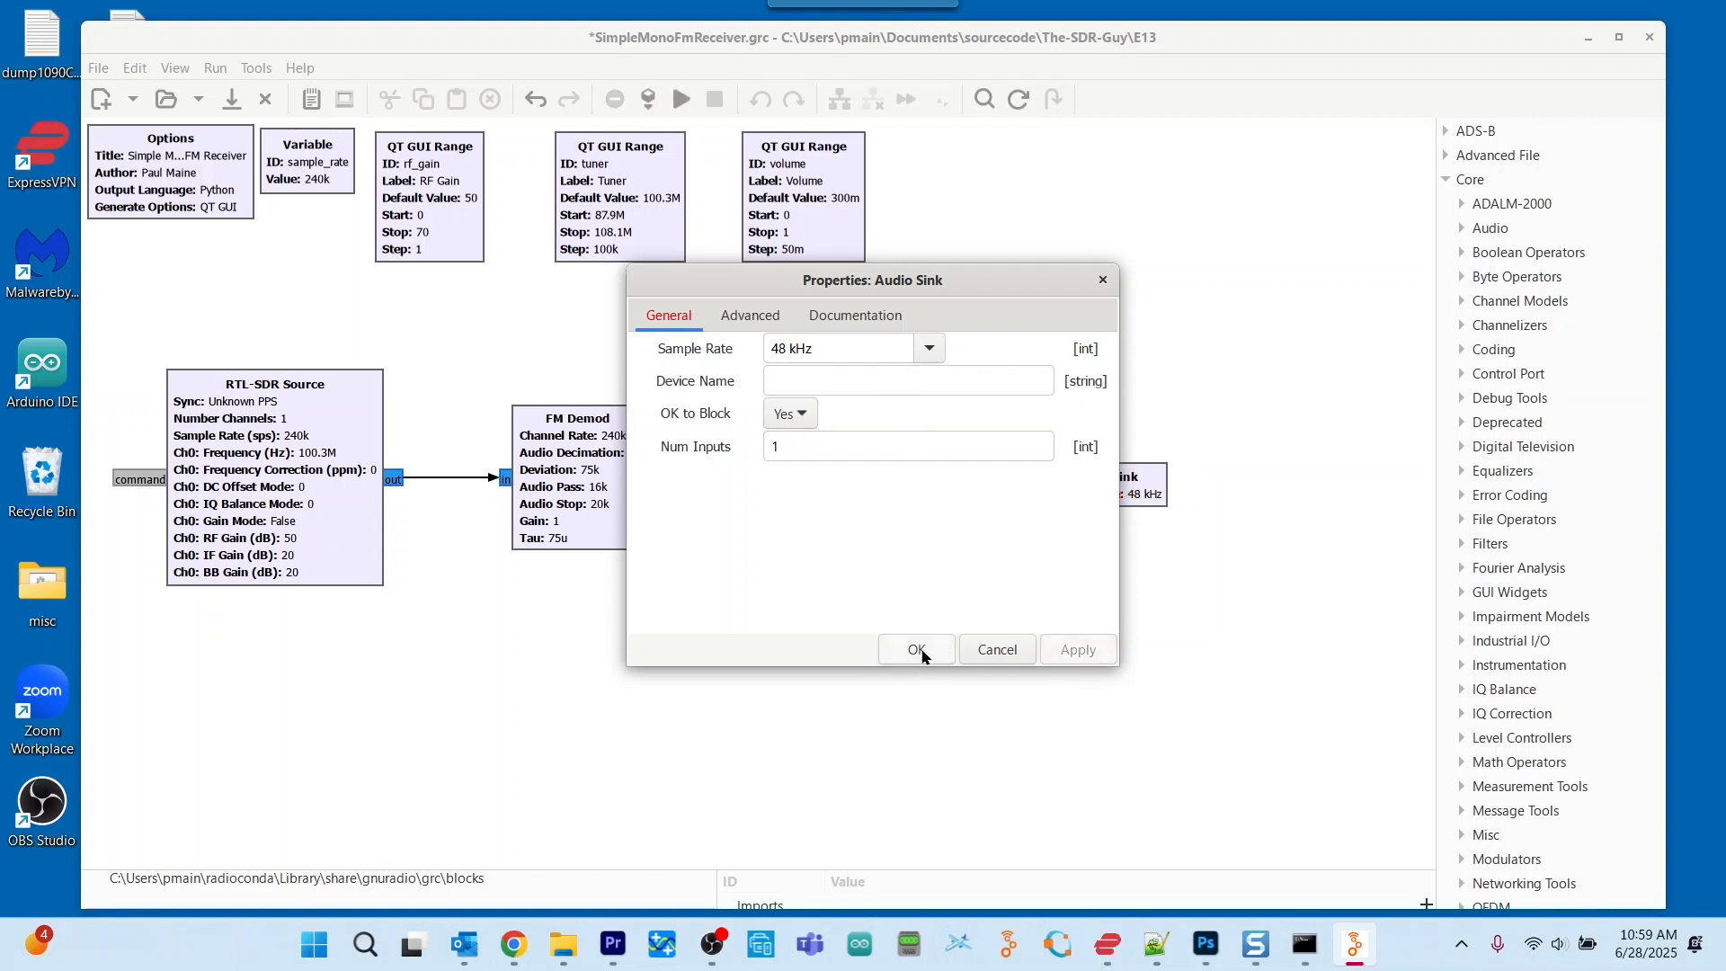
pyautogui.click(921, 650)
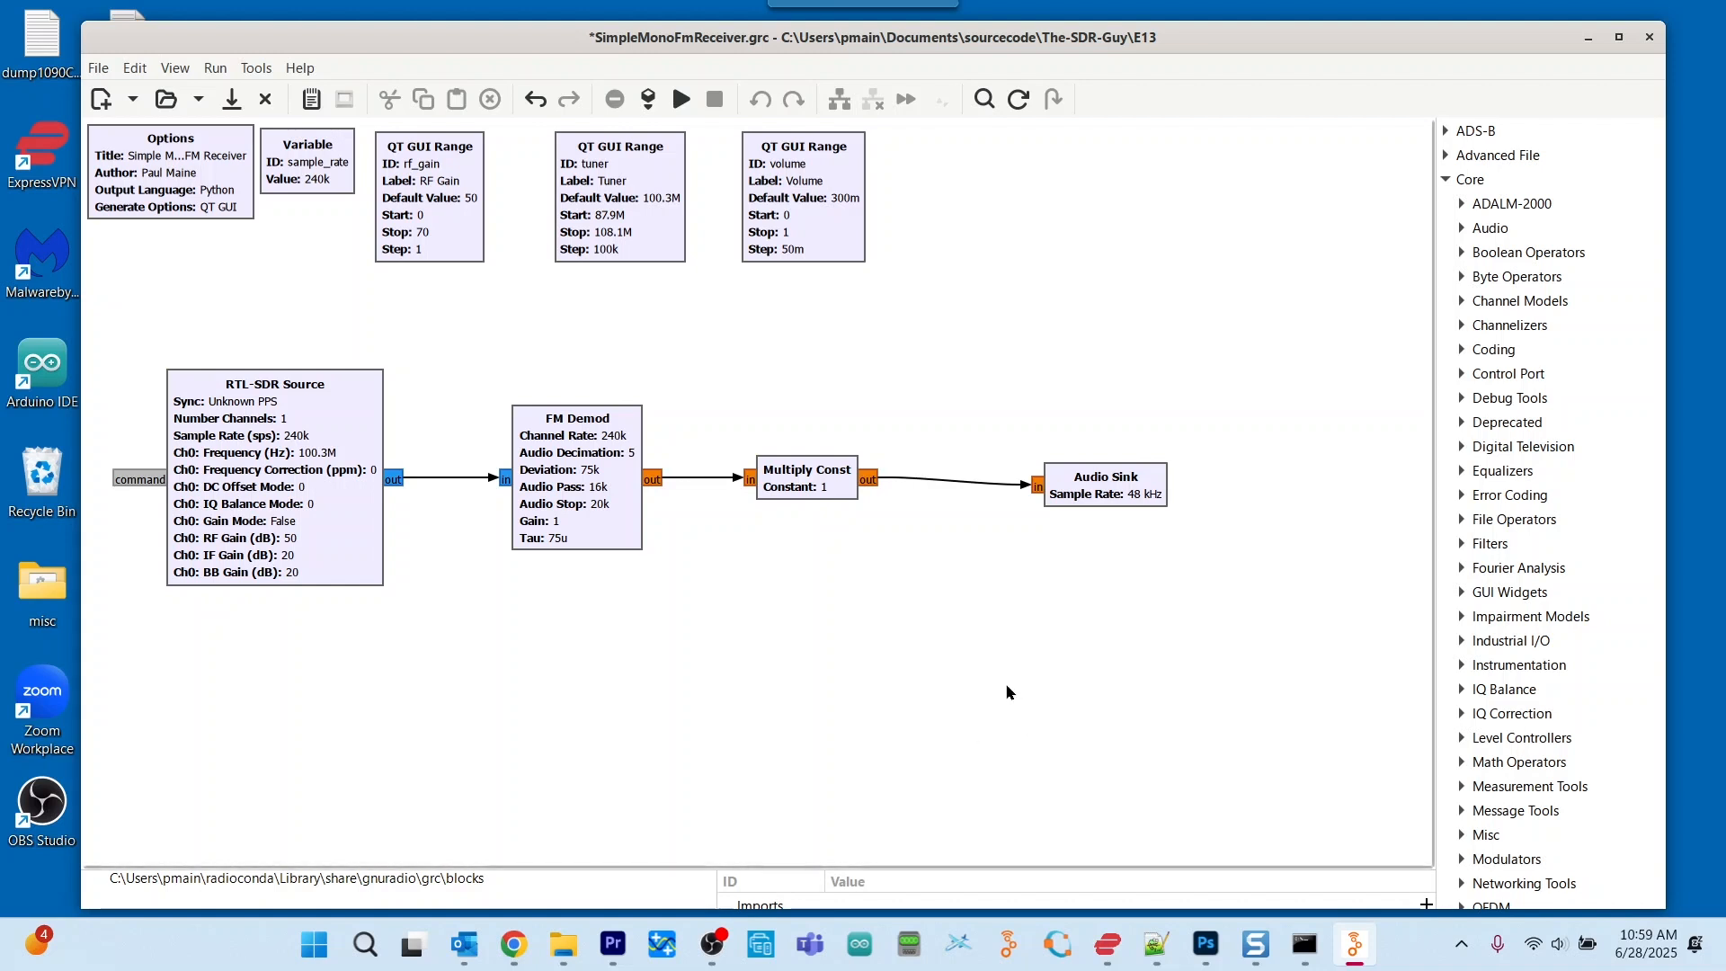
# Run the flowgraph and lower the volume in the enlarged Simple Mono FM Receiver window
pyautogui.click(679, 102)
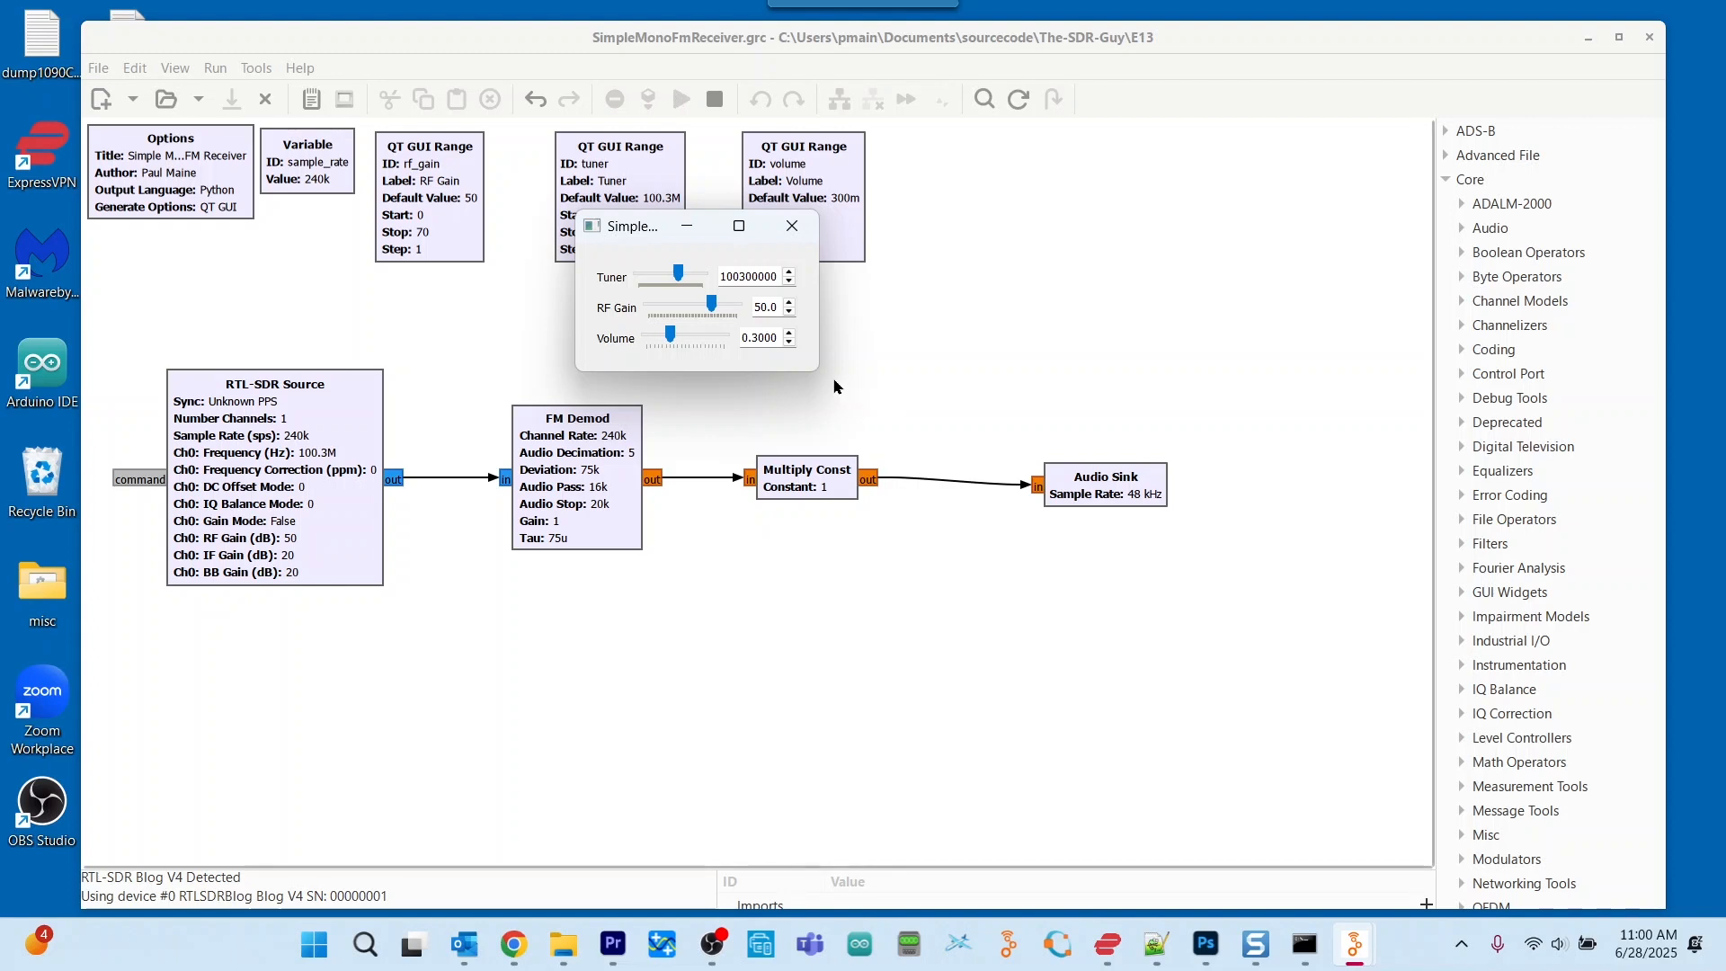
pyautogui.moveTo(824, 373); pyautogui.dragTo(1227, 646)
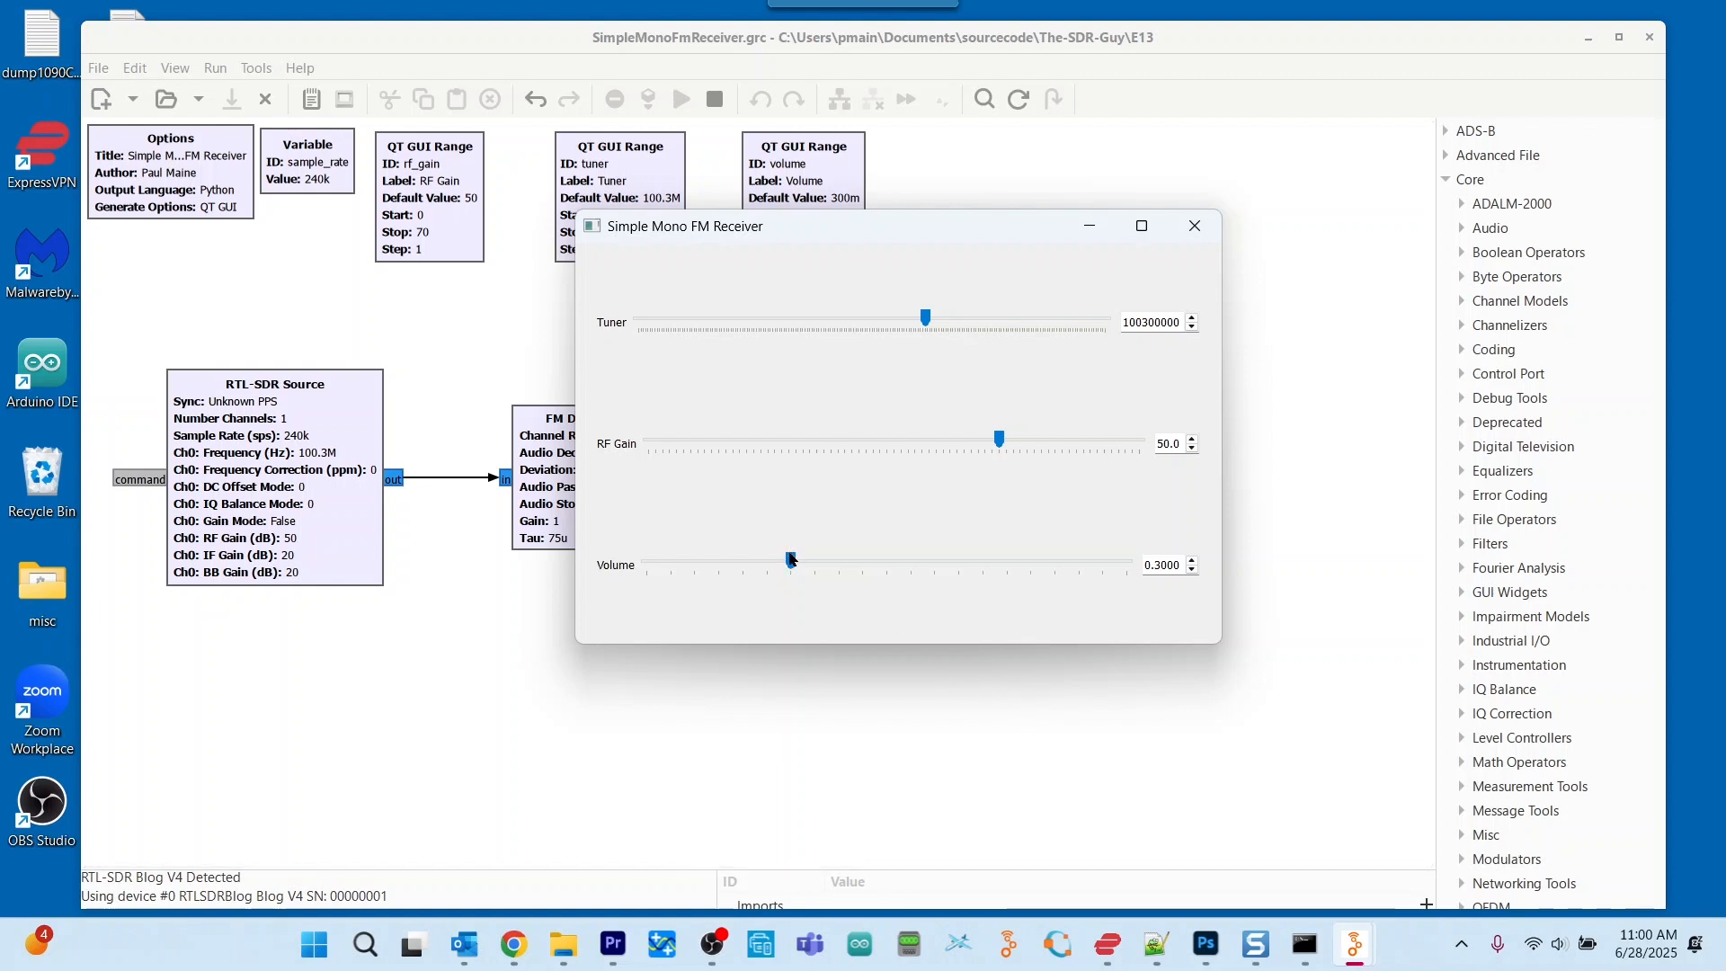
pyautogui.click(644, 565)
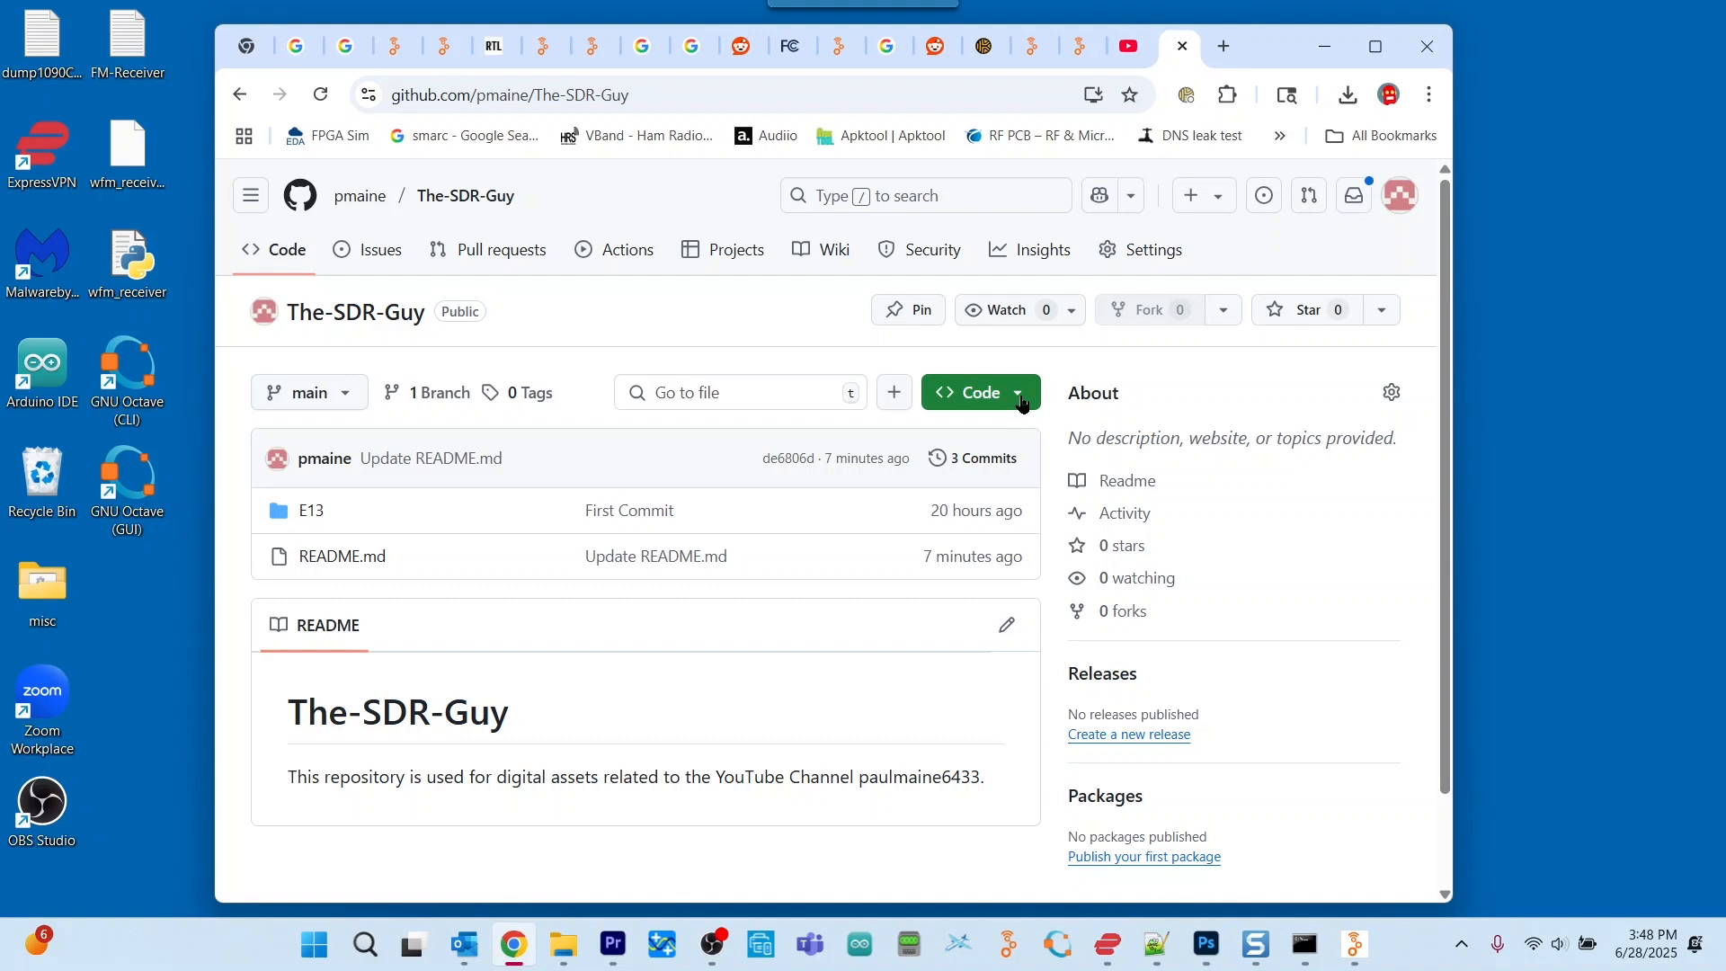
# Download The-SDR-Guy repository from GitHub as a ZIP and show the Downloads folder in File Explorer
pyautogui.click(1022, 405)
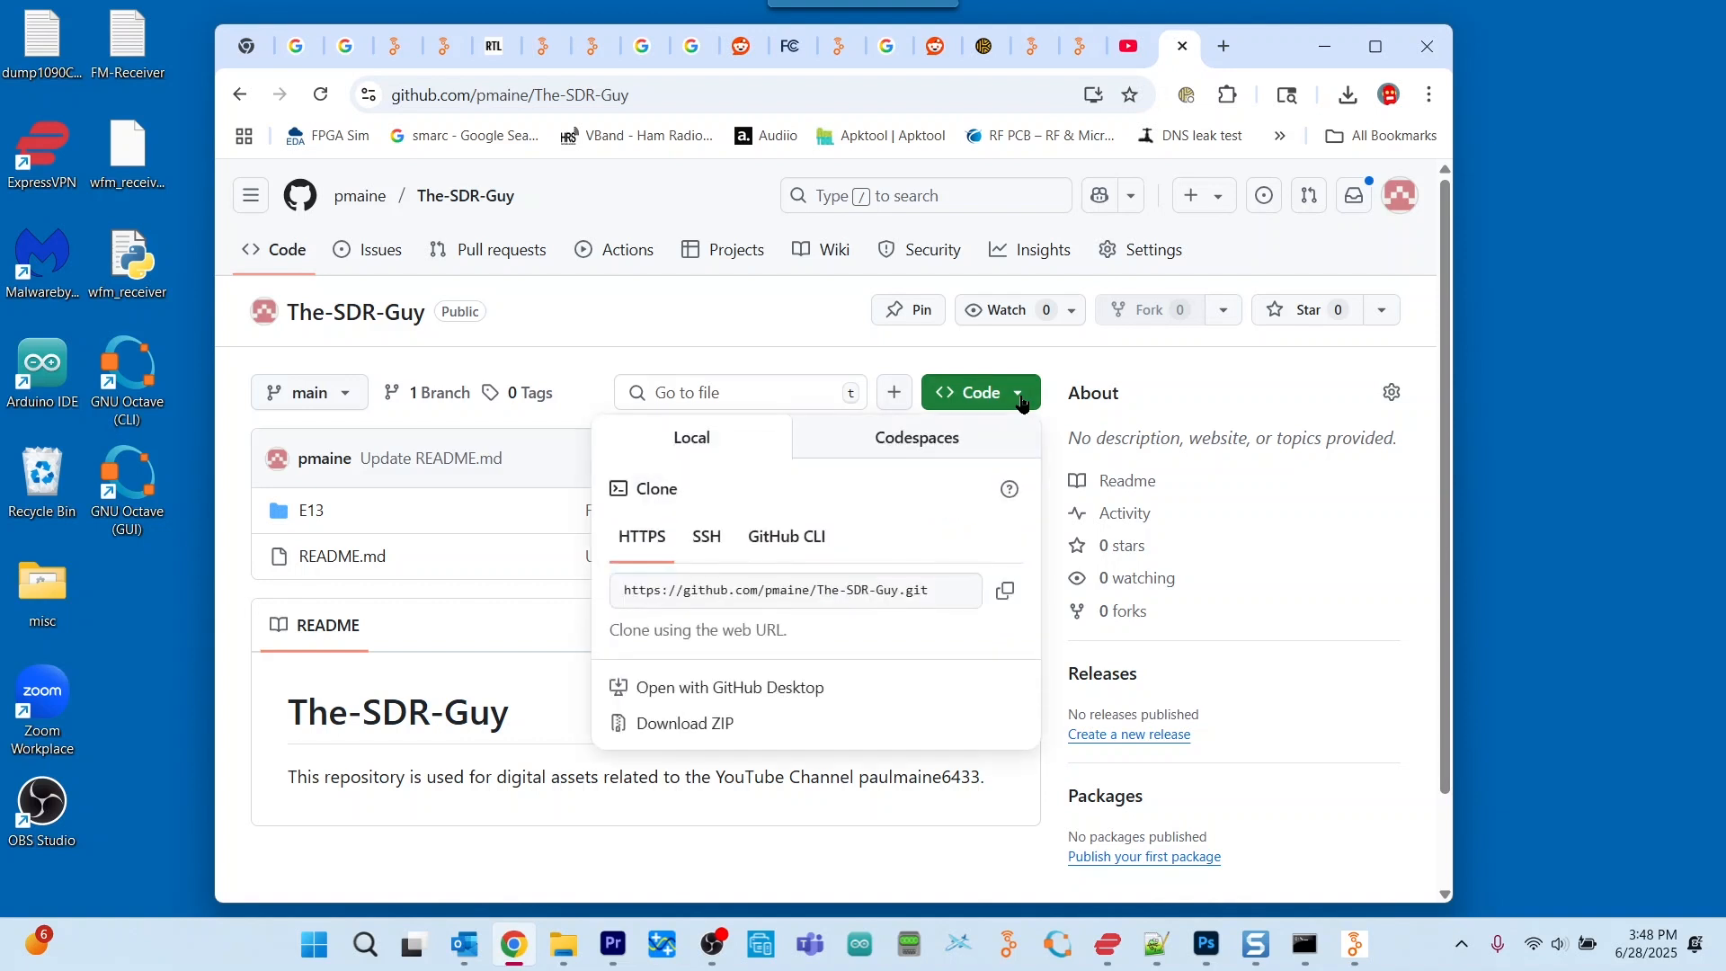
pyautogui.click(705, 731)
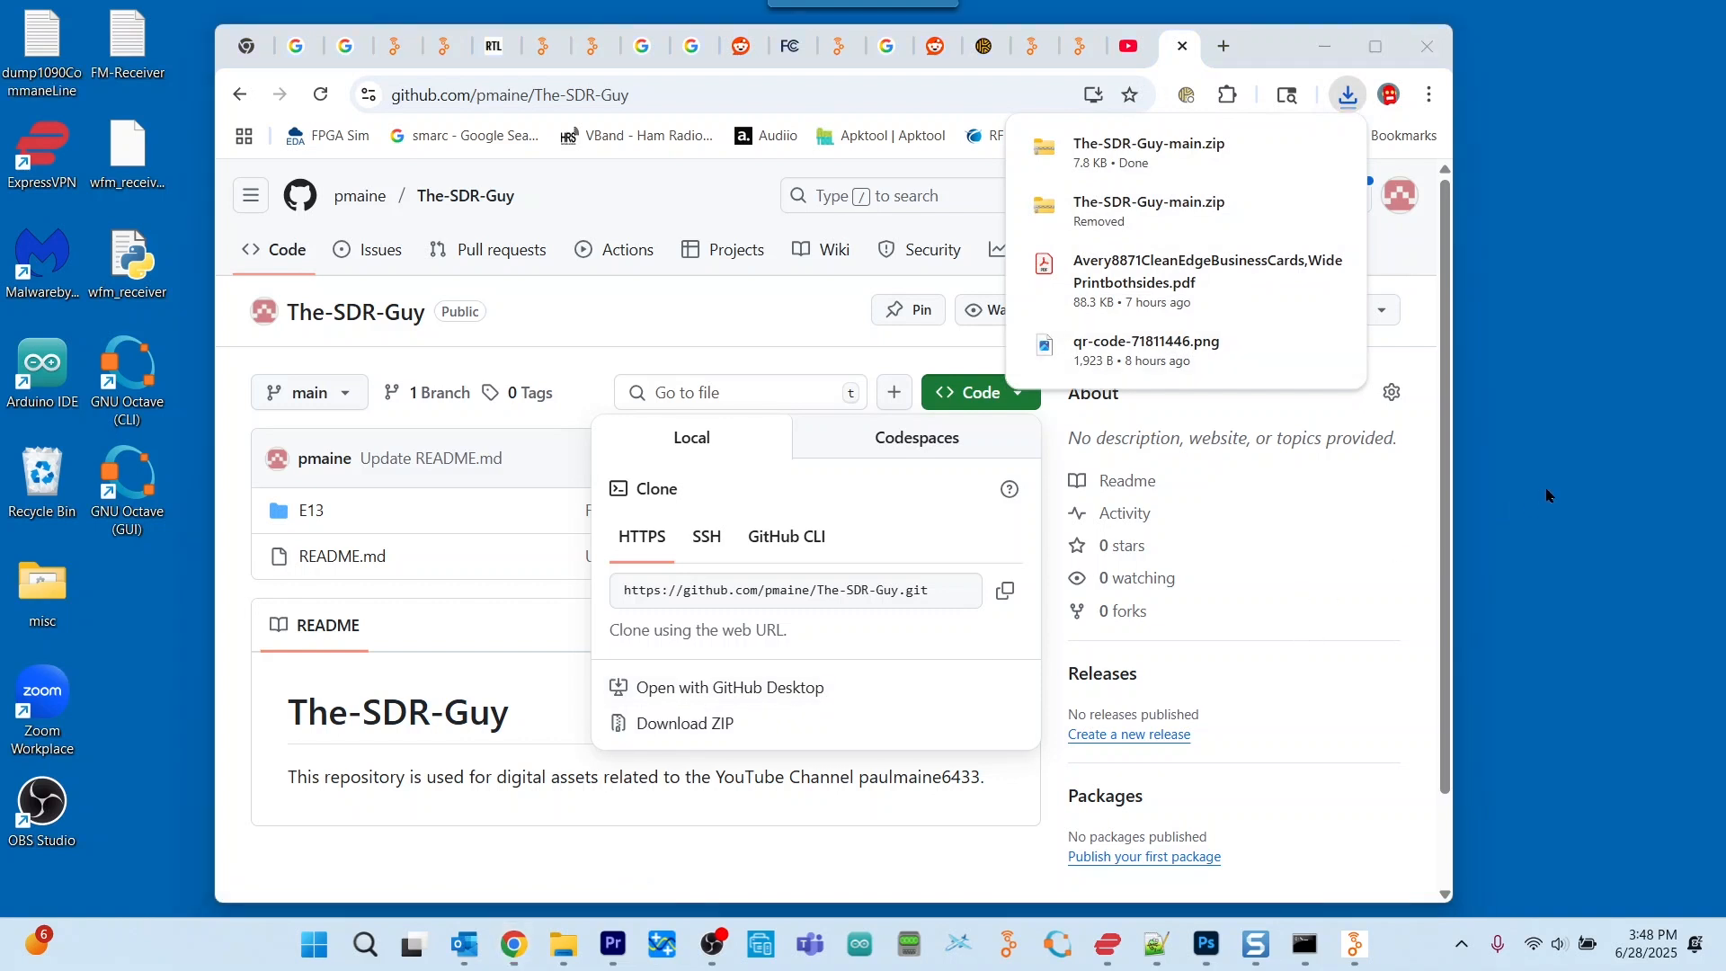
pyautogui.click(1421, 509)
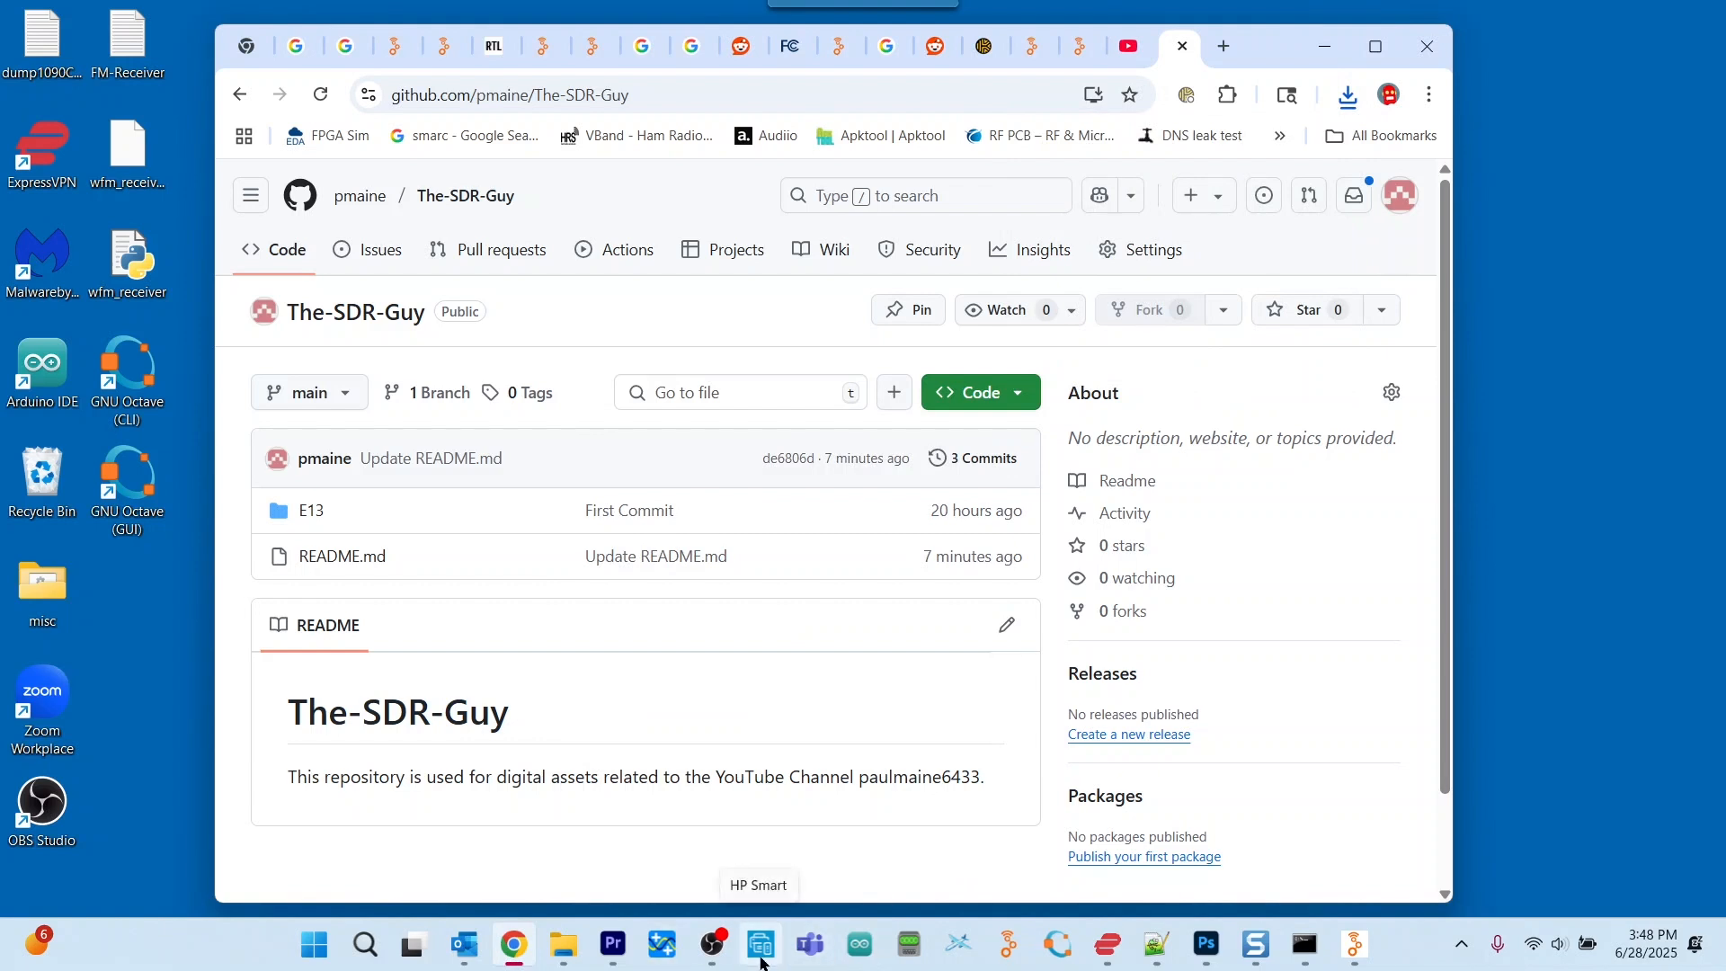
pyautogui.click(566, 957)
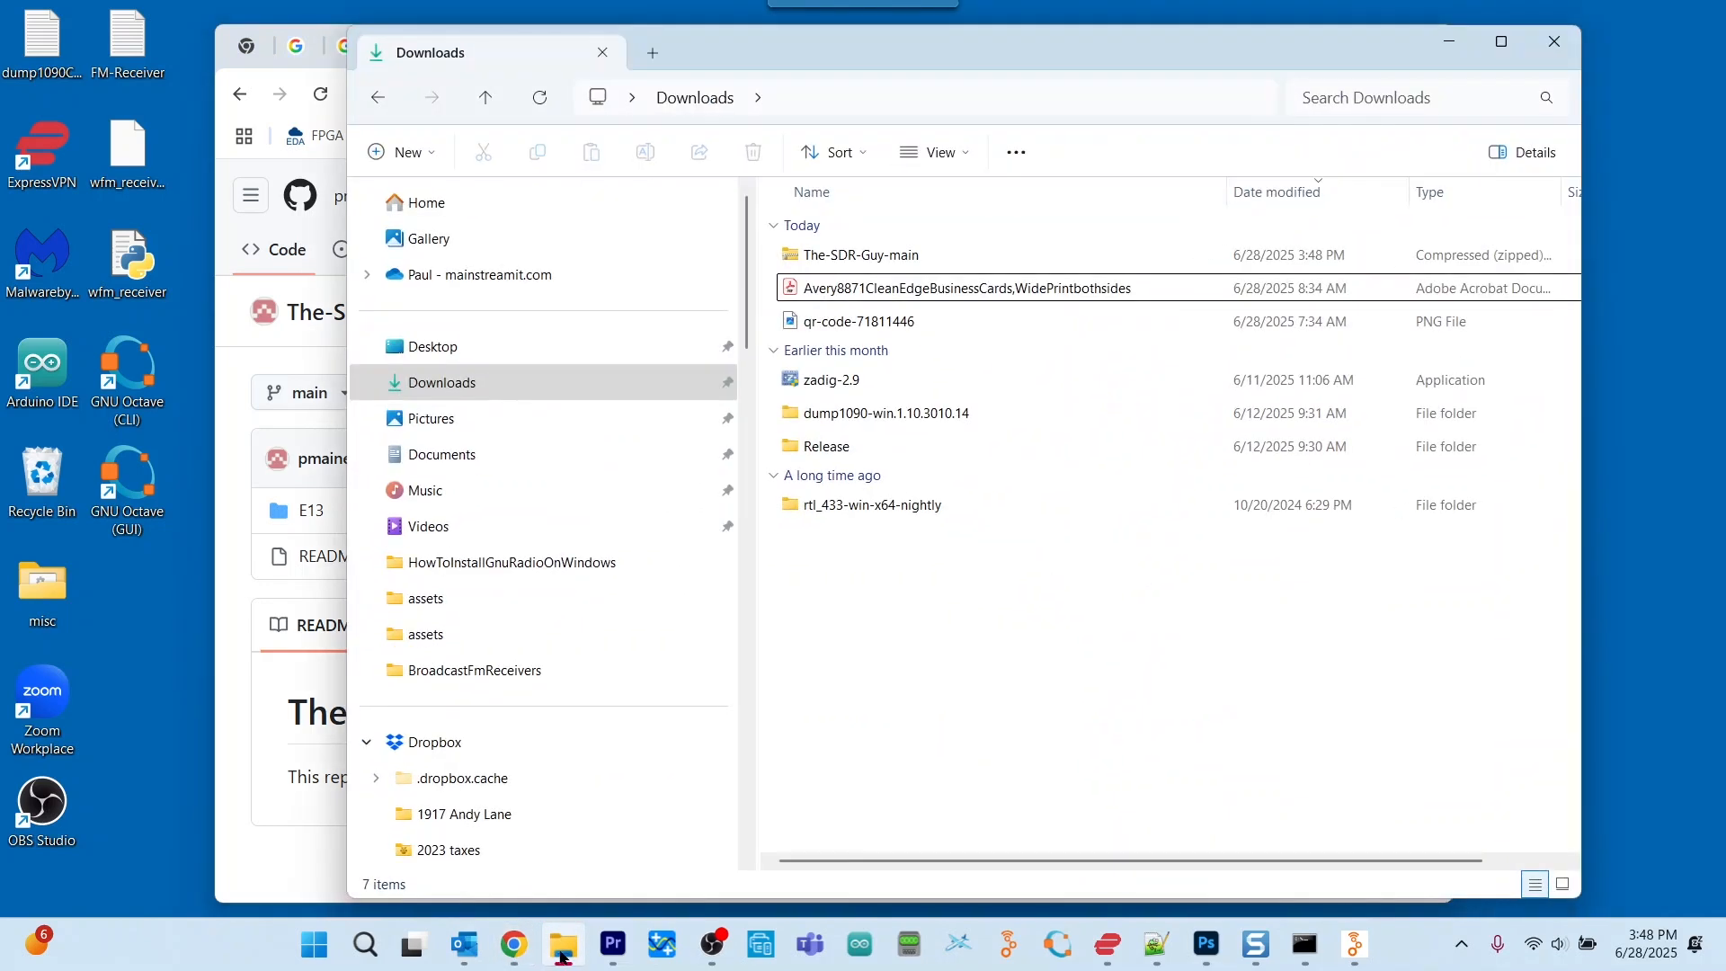
# Extract the The-SDR-Guy-main ZIP directly into the Downloads folder and open the E13 folder inside the extracted files
pyautogui.click(872, 260)
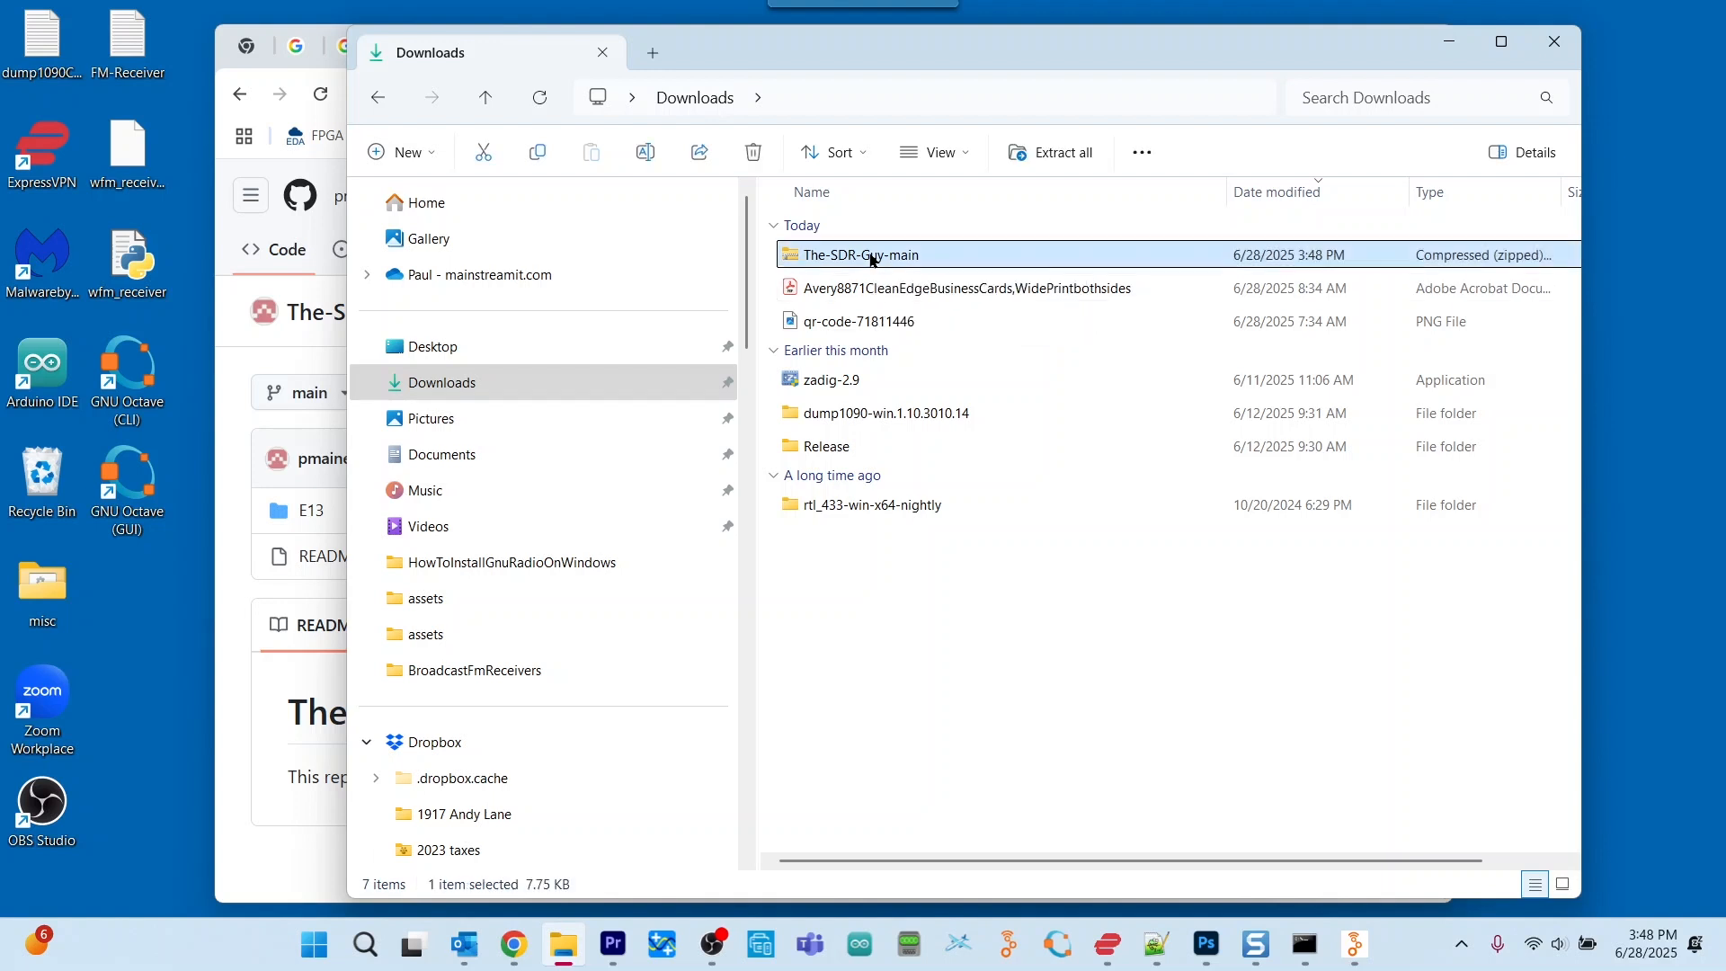
pyautogui.rightClick(873, 260)
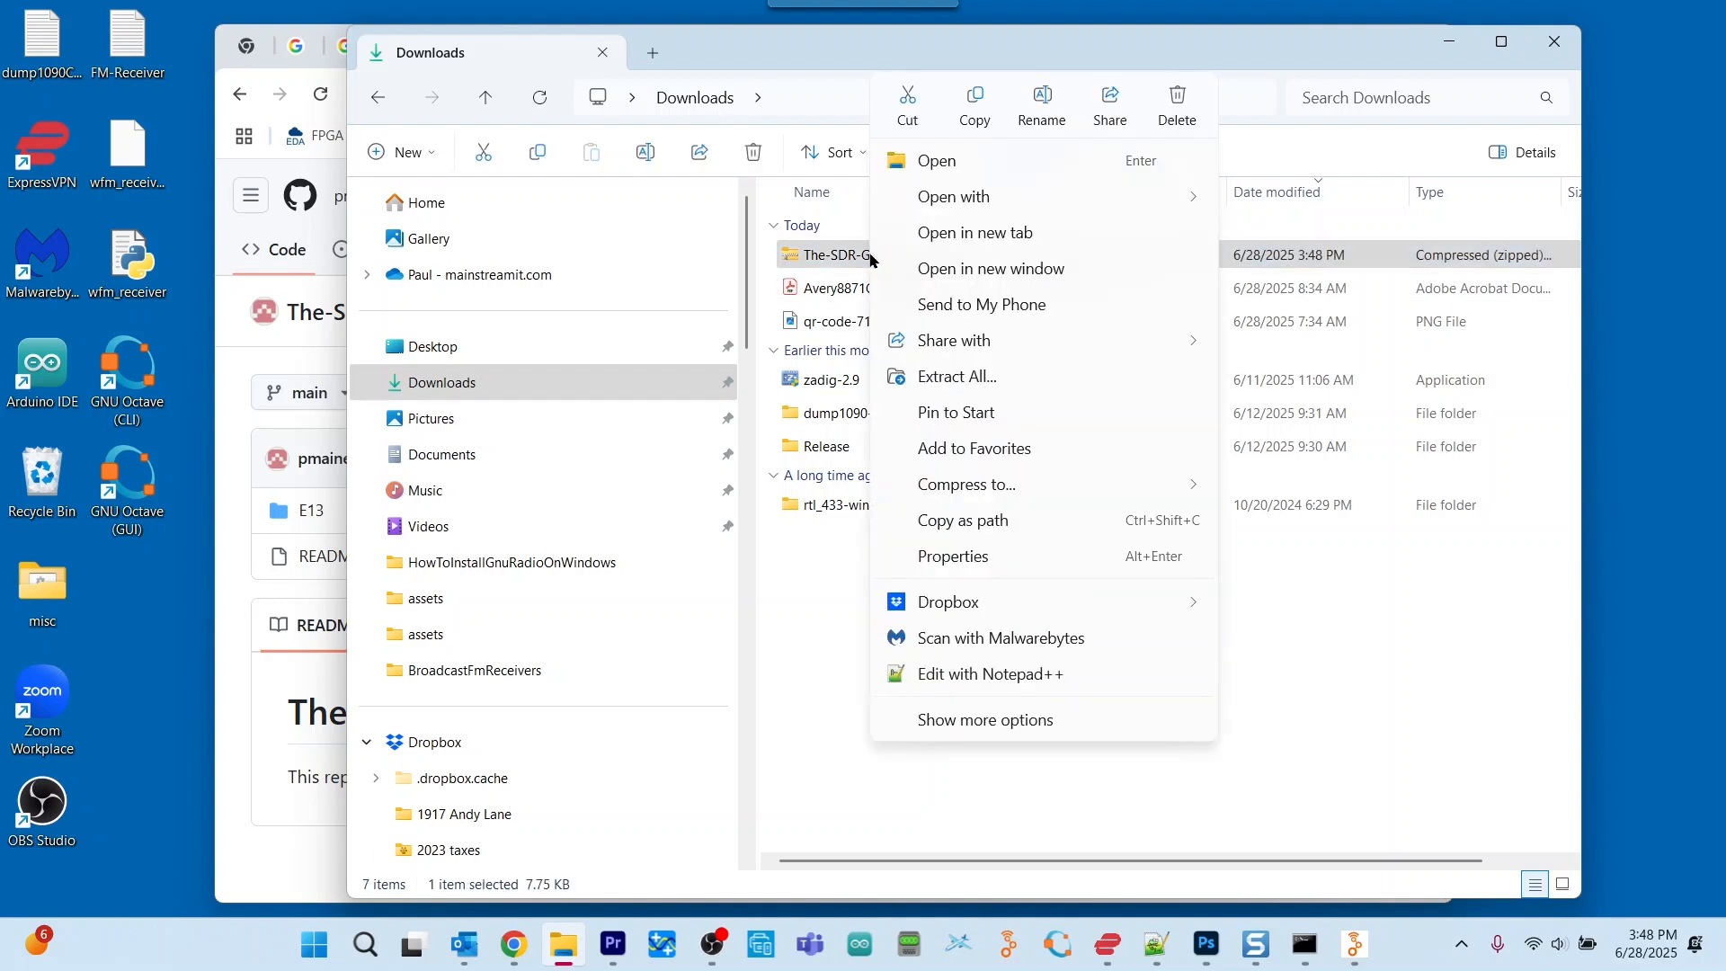
pyautogui.click(955, 375)
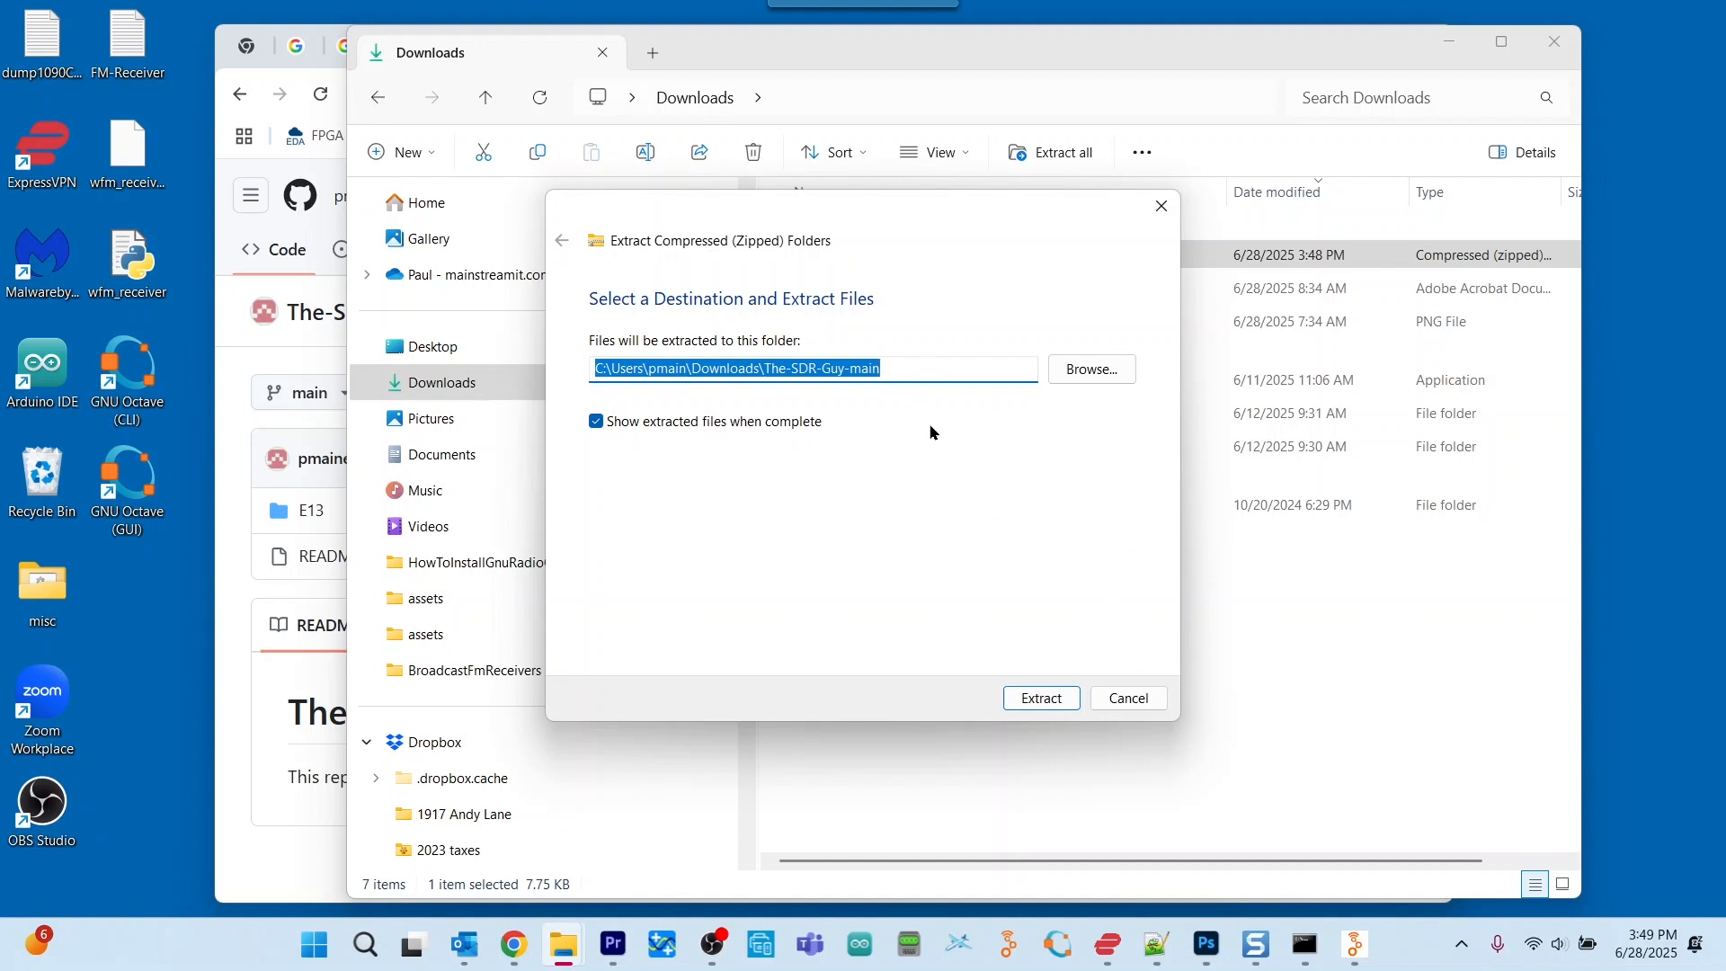
pyautogui.click(925, 369)
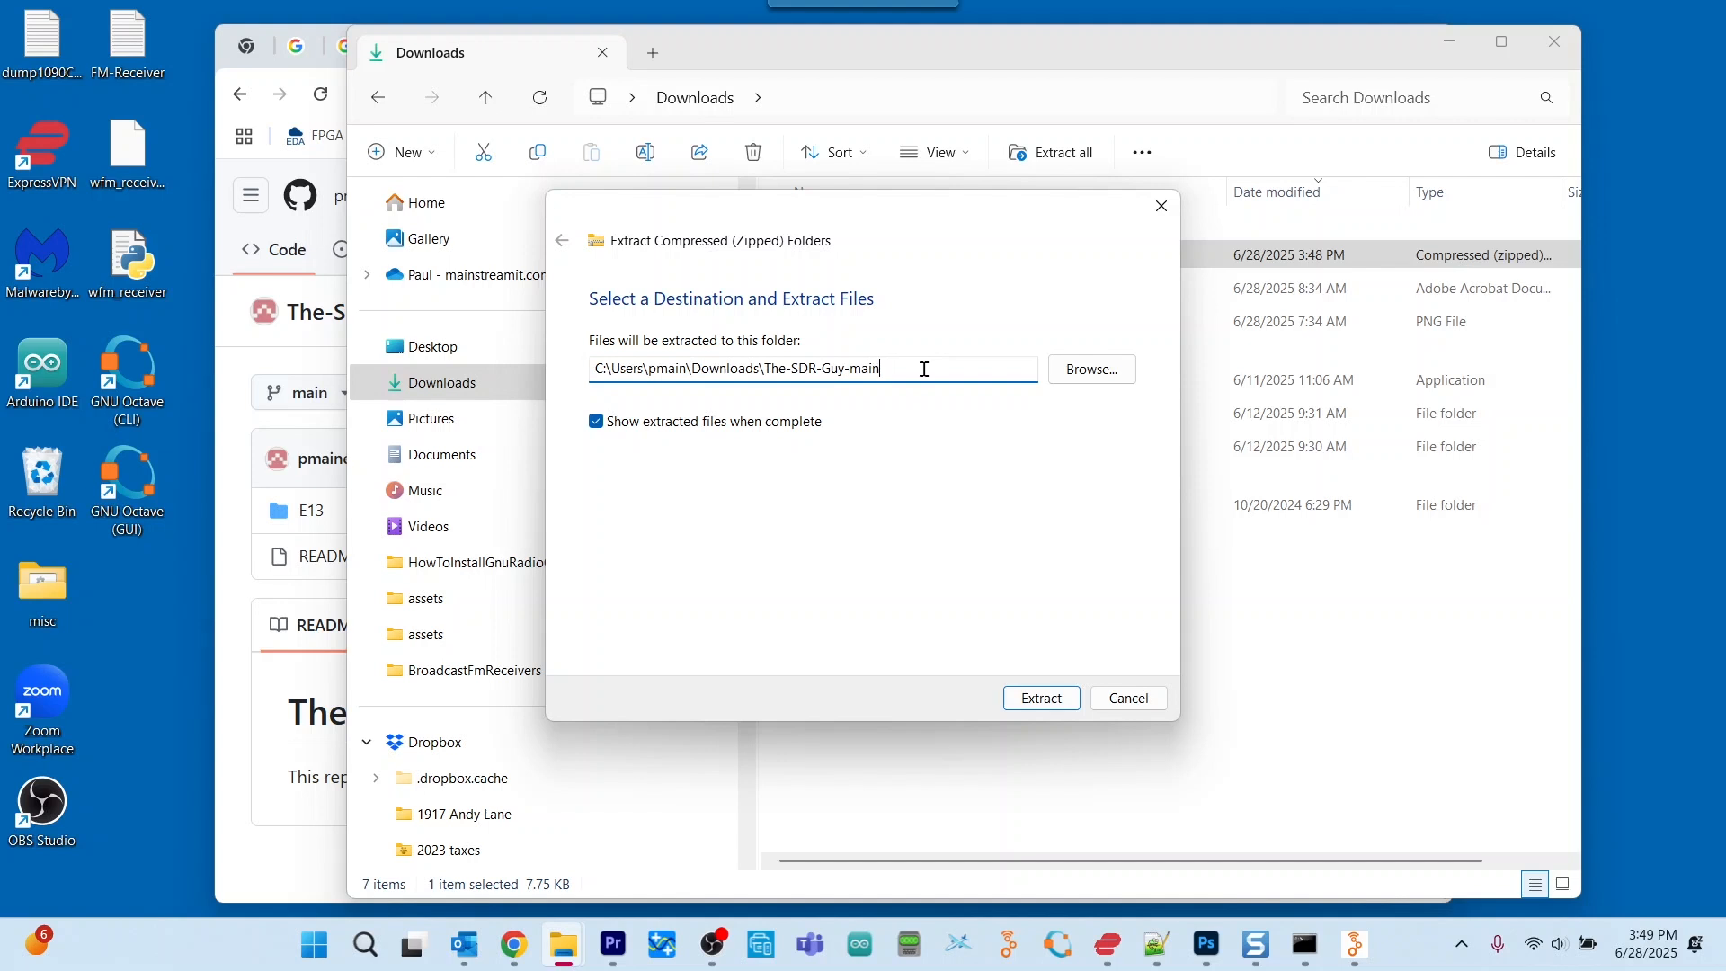
pyautogui.press('BackSpace')
pyautogui.press('BackSpace')
pyautogui.press('BackSpace')
pyautogui.press('BackSpace')
pyautogui.press('BackSpace')
pyautogui.press('BackSpace')
pyautogui.press('BackSpace')
pyautogui.press('BackSpace')
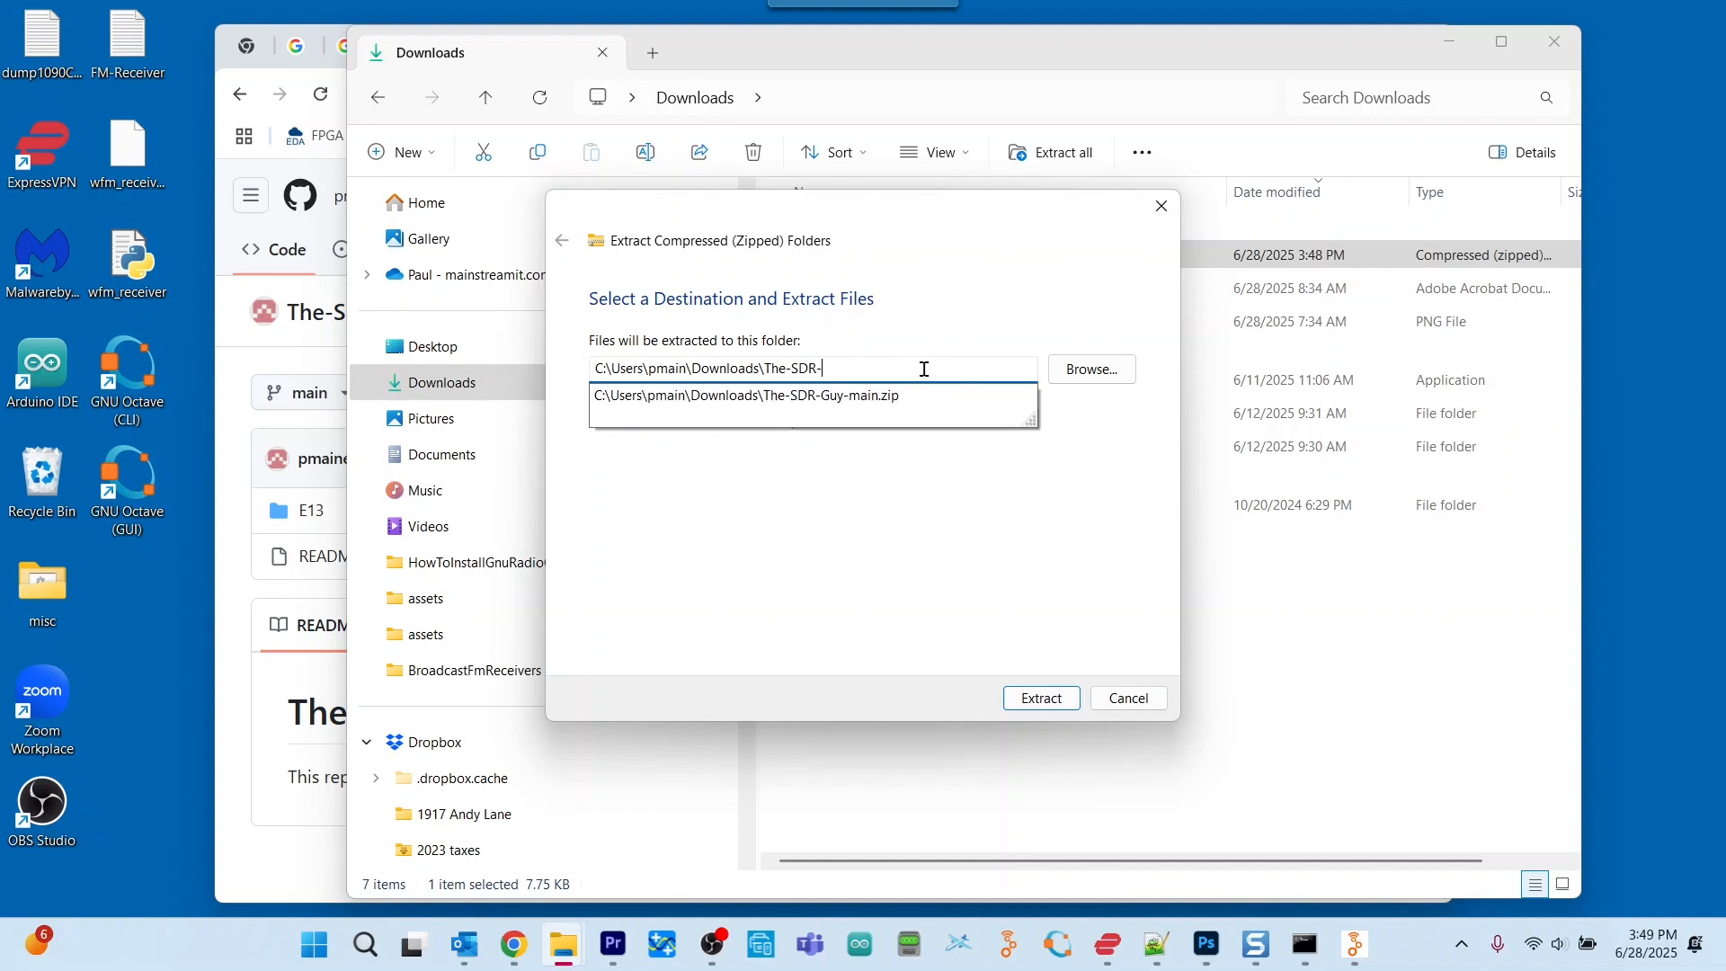
pyautogui.press('BackSpace')
pyautogui.press('BackSpace')
pyautogui.press('BackSpace')
pyautogui.press('BackSpace')
pyautogui.press('BackSpace')
pyautogui.press('BackSpace')
pyautogui.press('BackSpace')
pyautogui.press('BackSpace')
pyautogui.press('BackSpace')
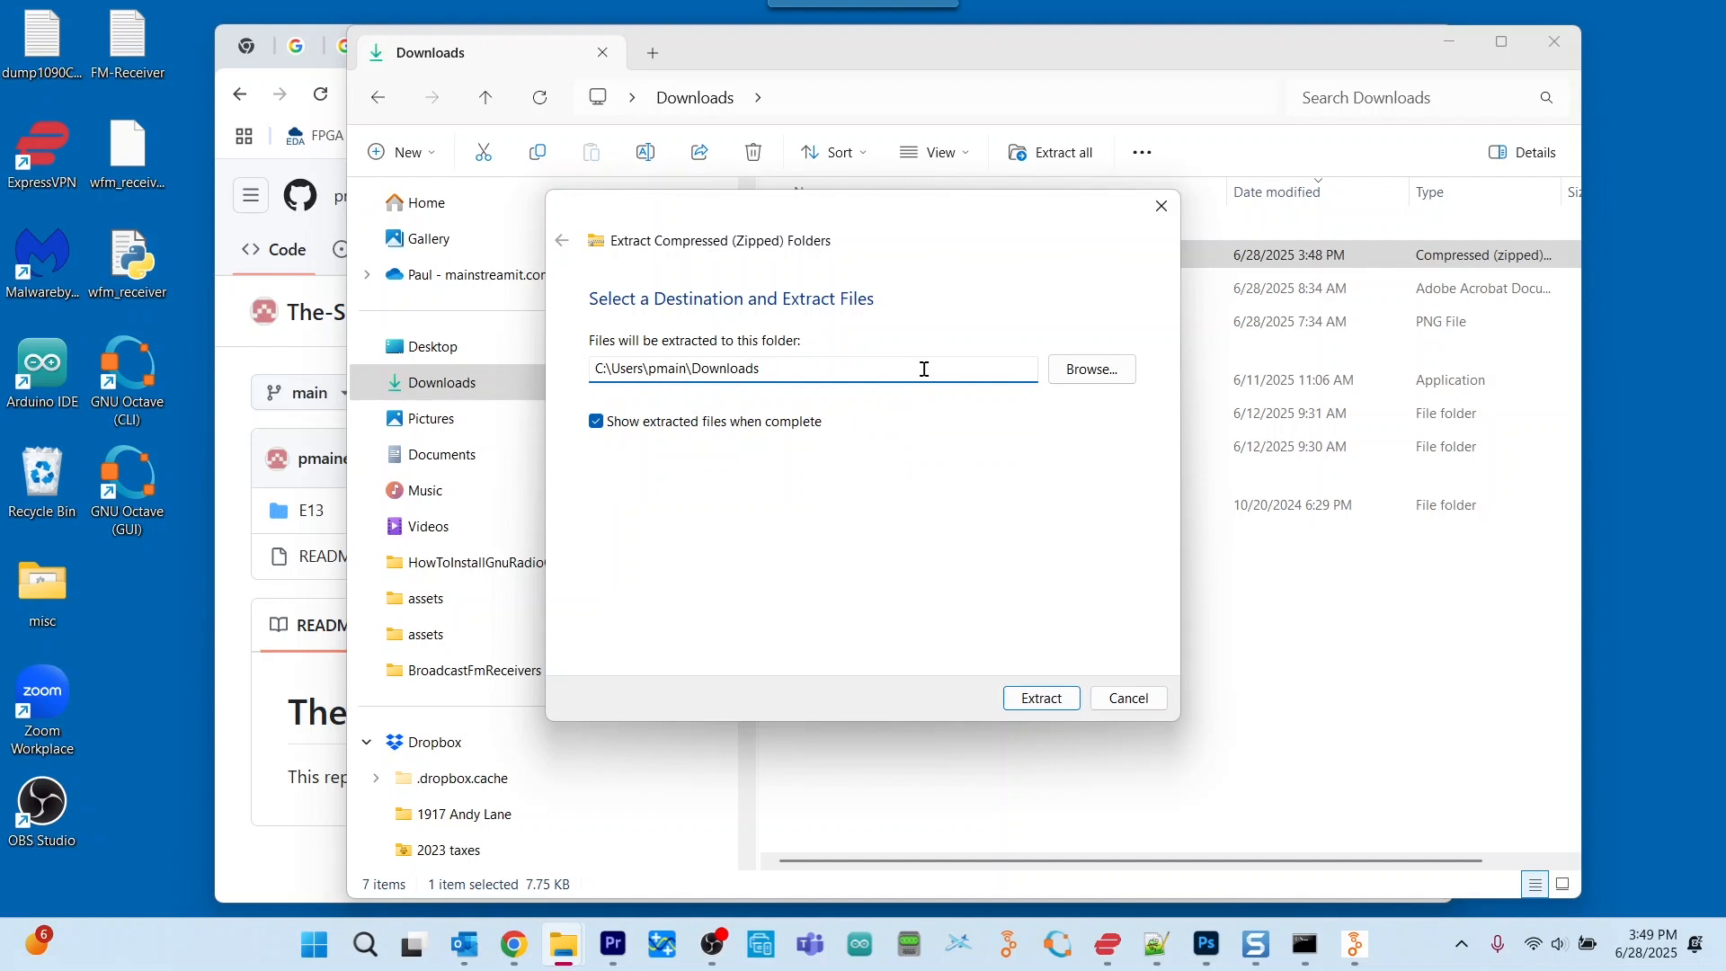
pyautogui.click(1069, 701)
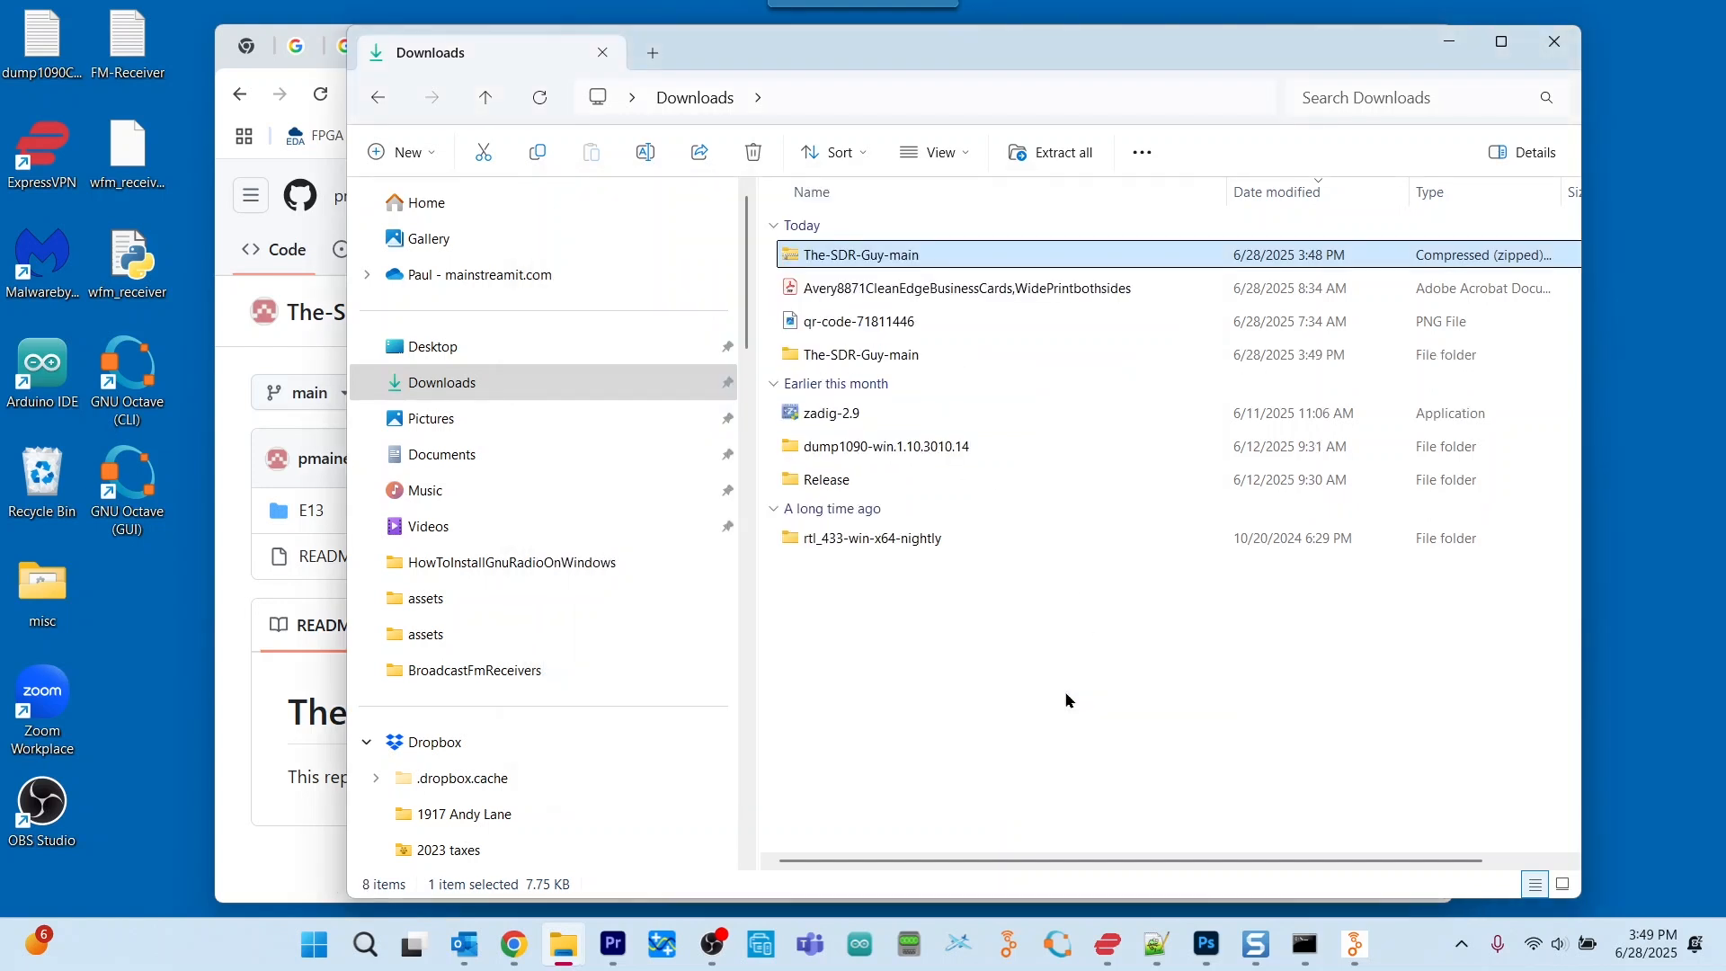
pyautogui.doubleClick(797, 357)
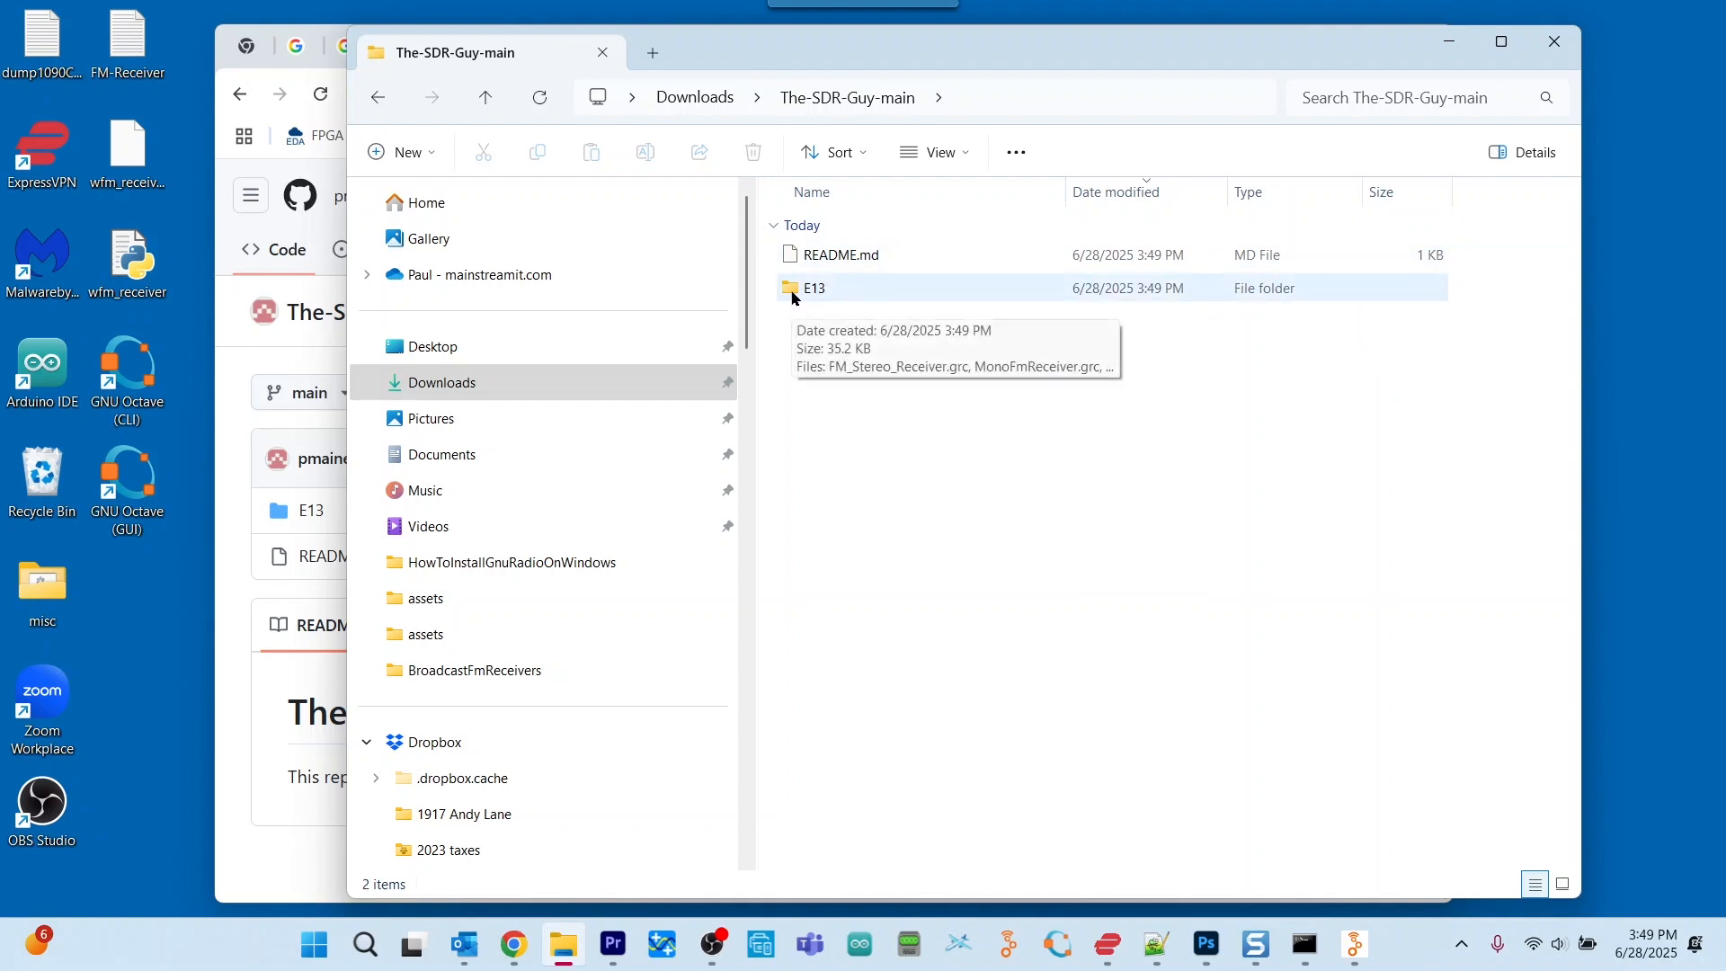
pyautogui.doubleClick(795, 295)
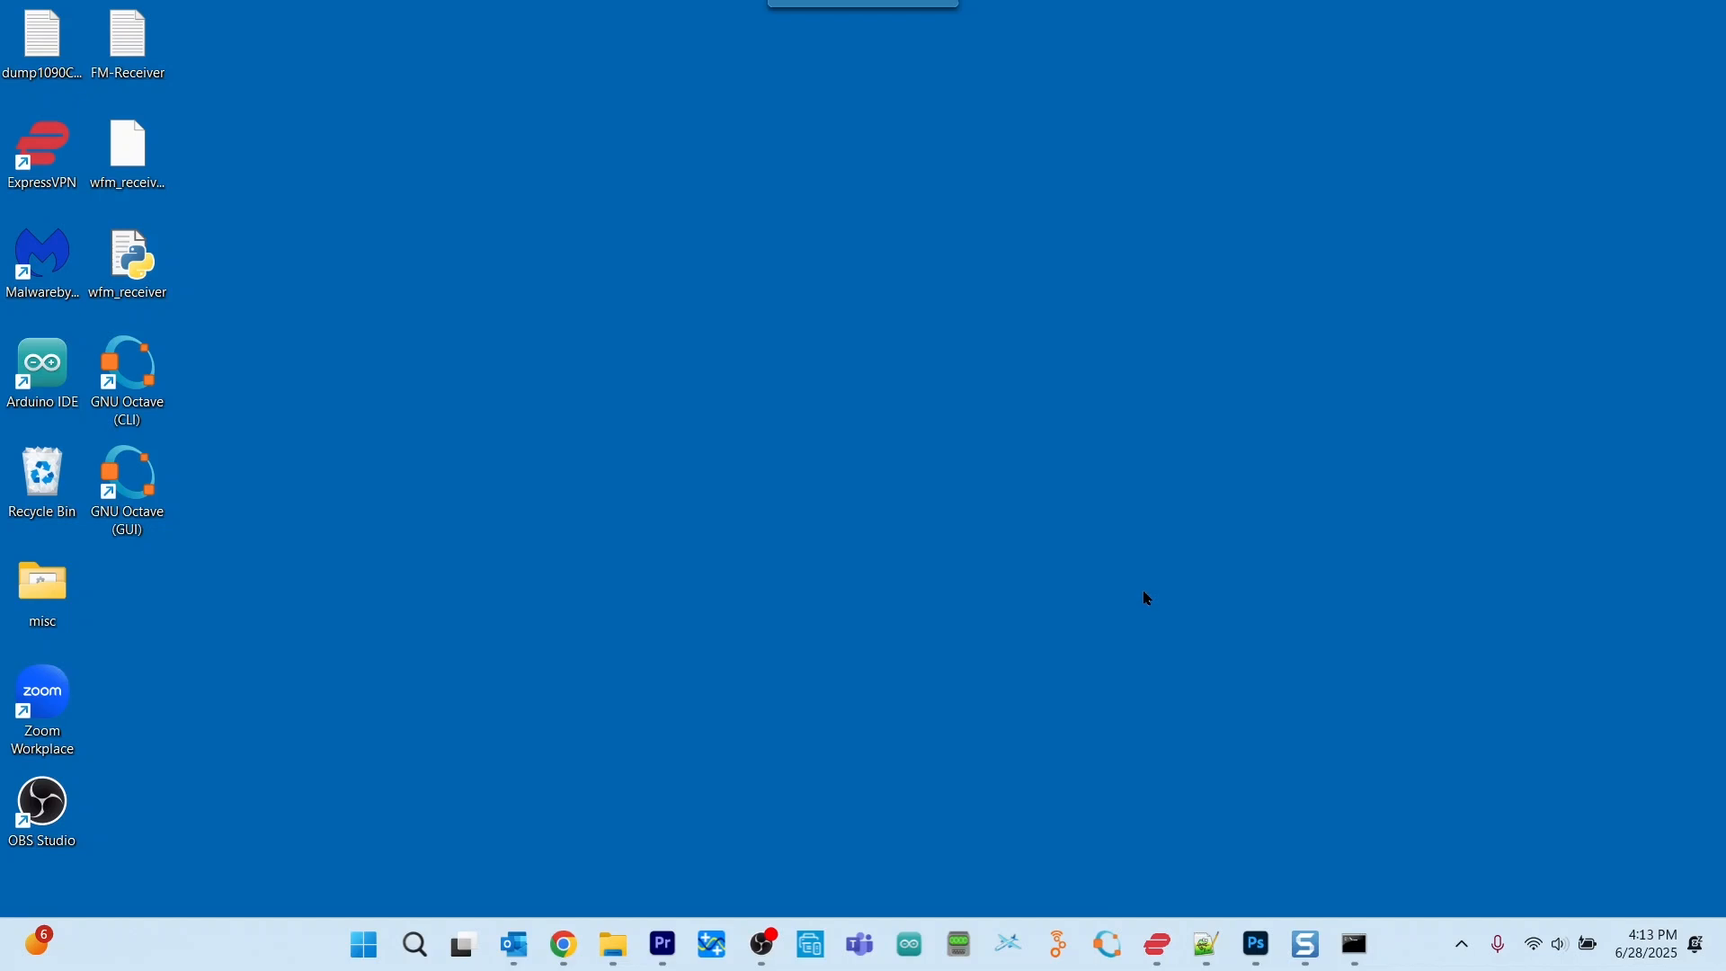
# Start GNU Radio Companion and open SimpleMonoFmReceiver.grc from the E13 folder of The-SDR-Guy-main in Downloads
pyautogui.click(1058, 955)
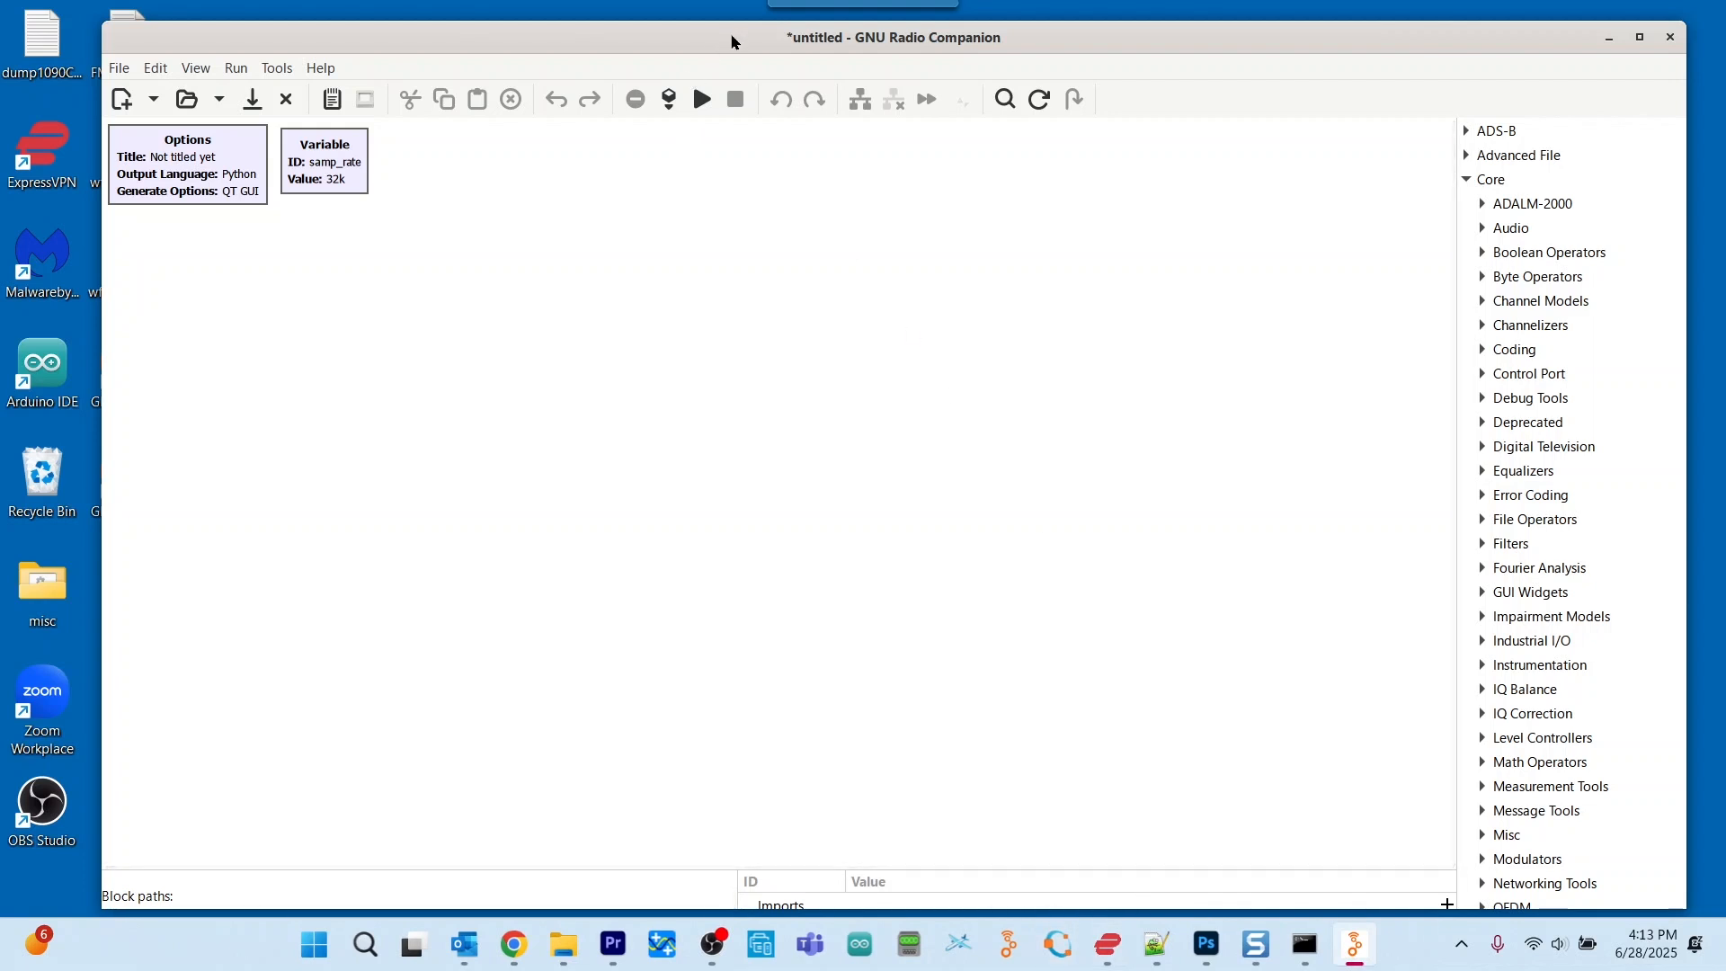
pyautogui.click(187, 102)
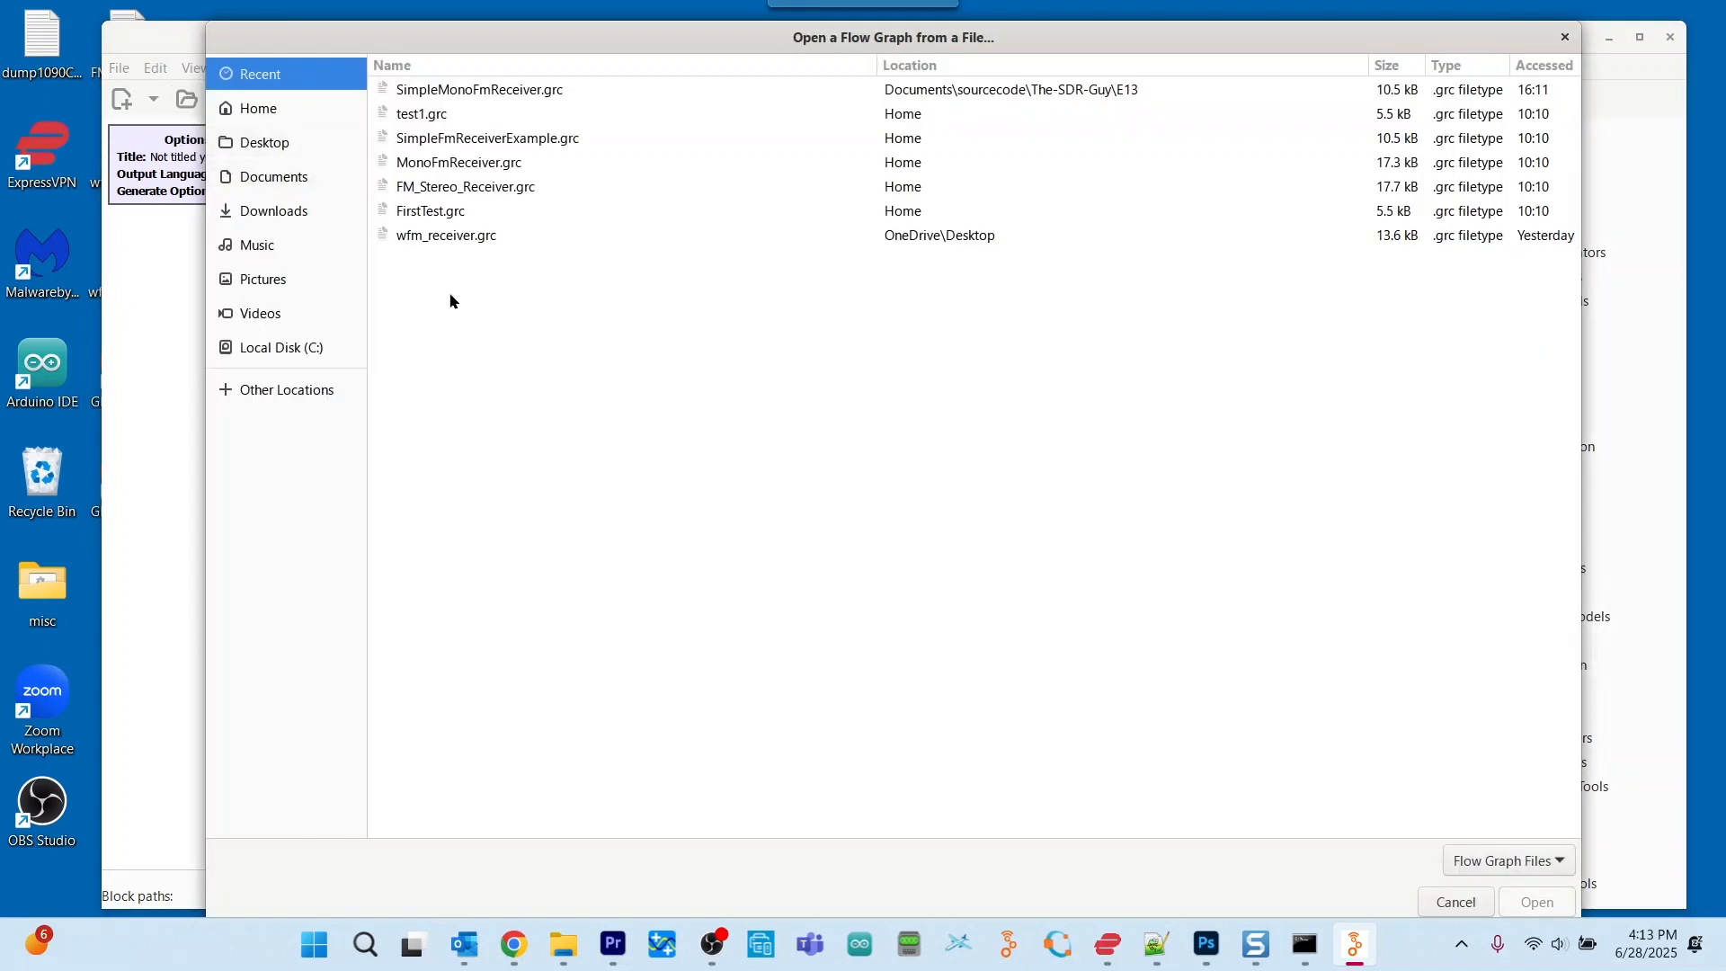
pyautogui.click(301, 215)
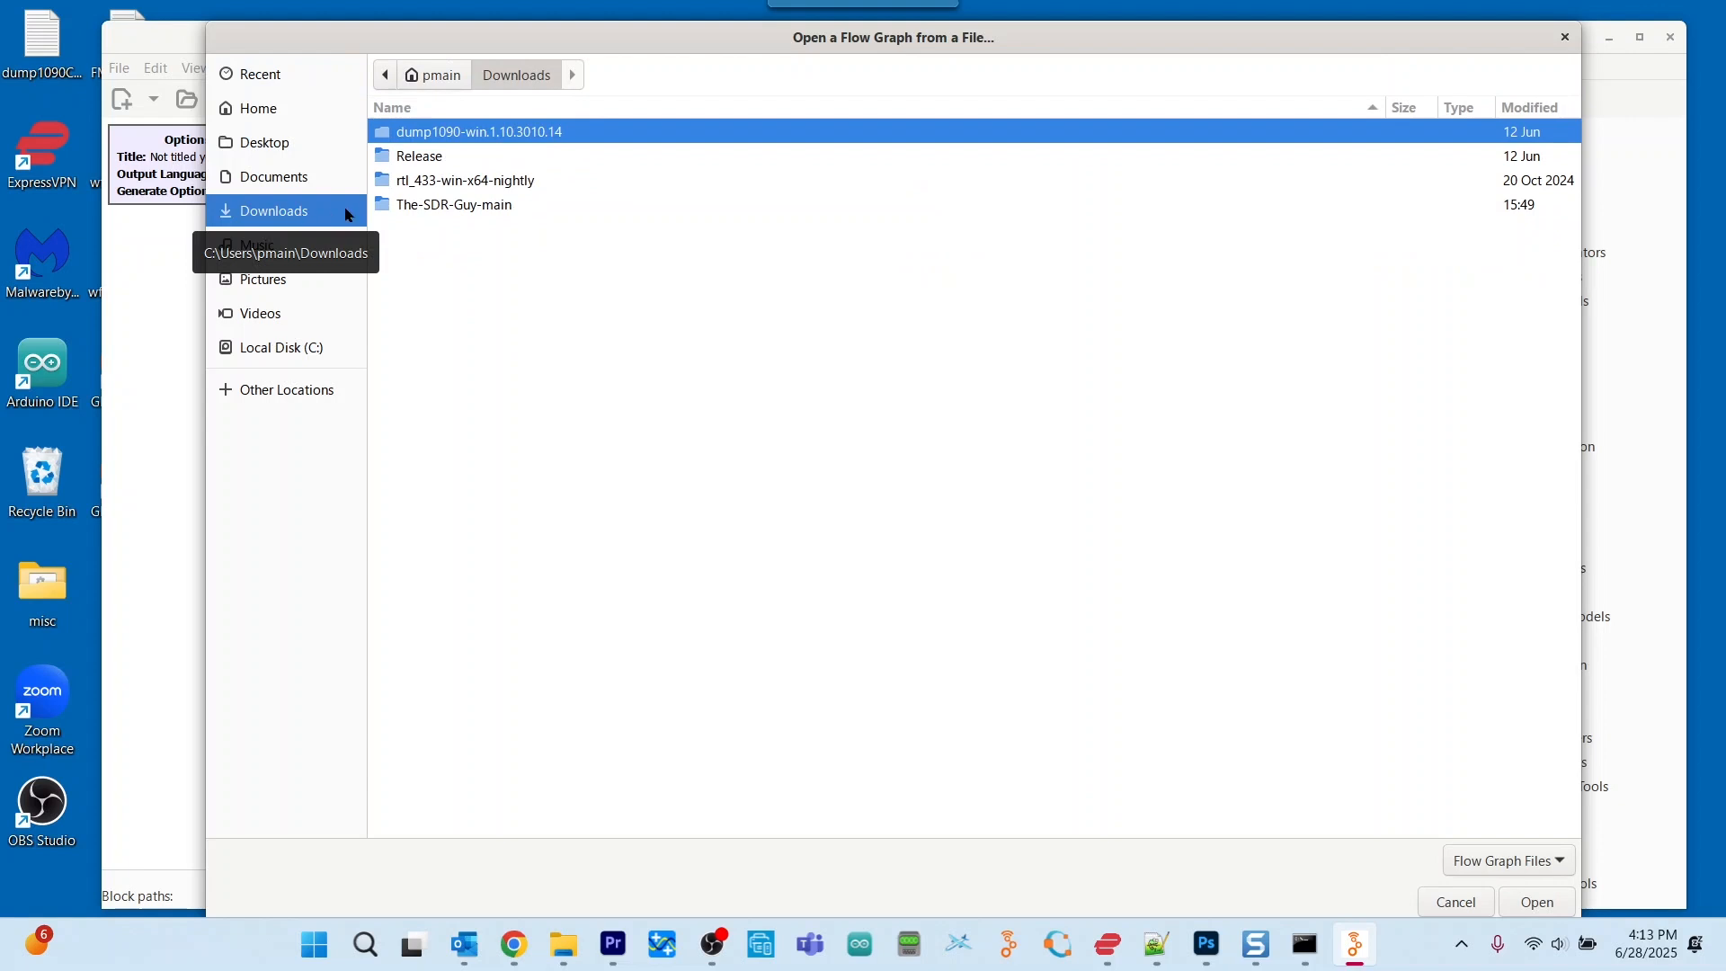
pyautogui.doubleClick(499, 208)
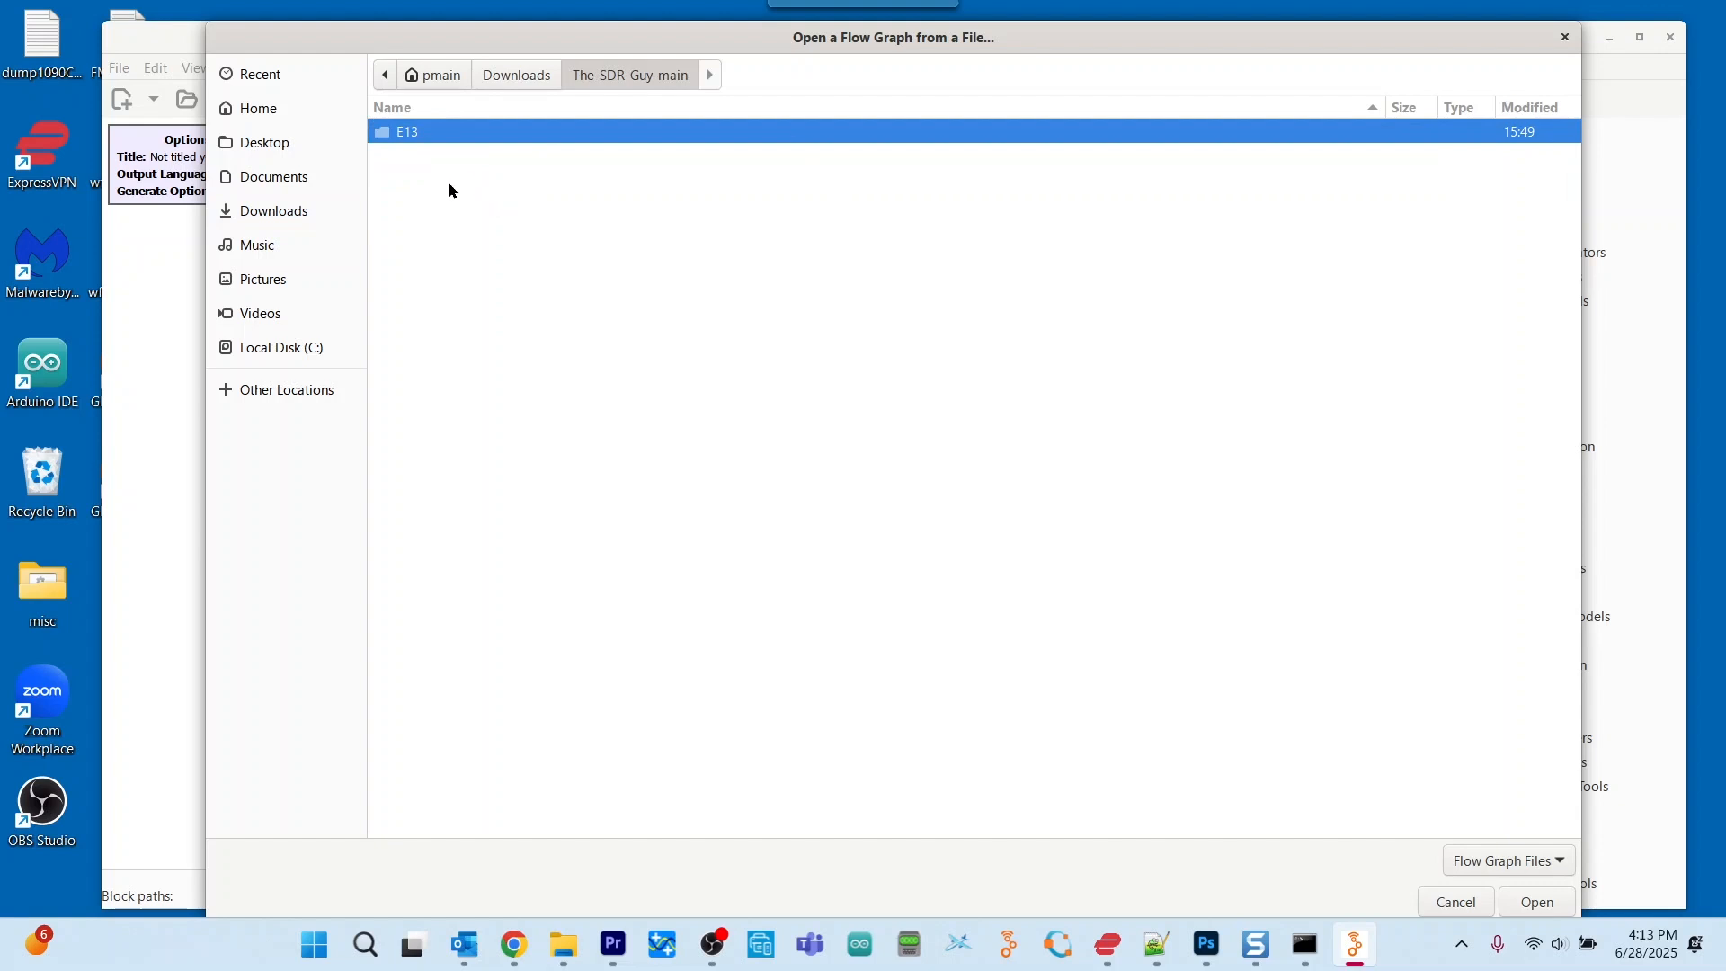
pyautogui.doubleClick(388, 140)
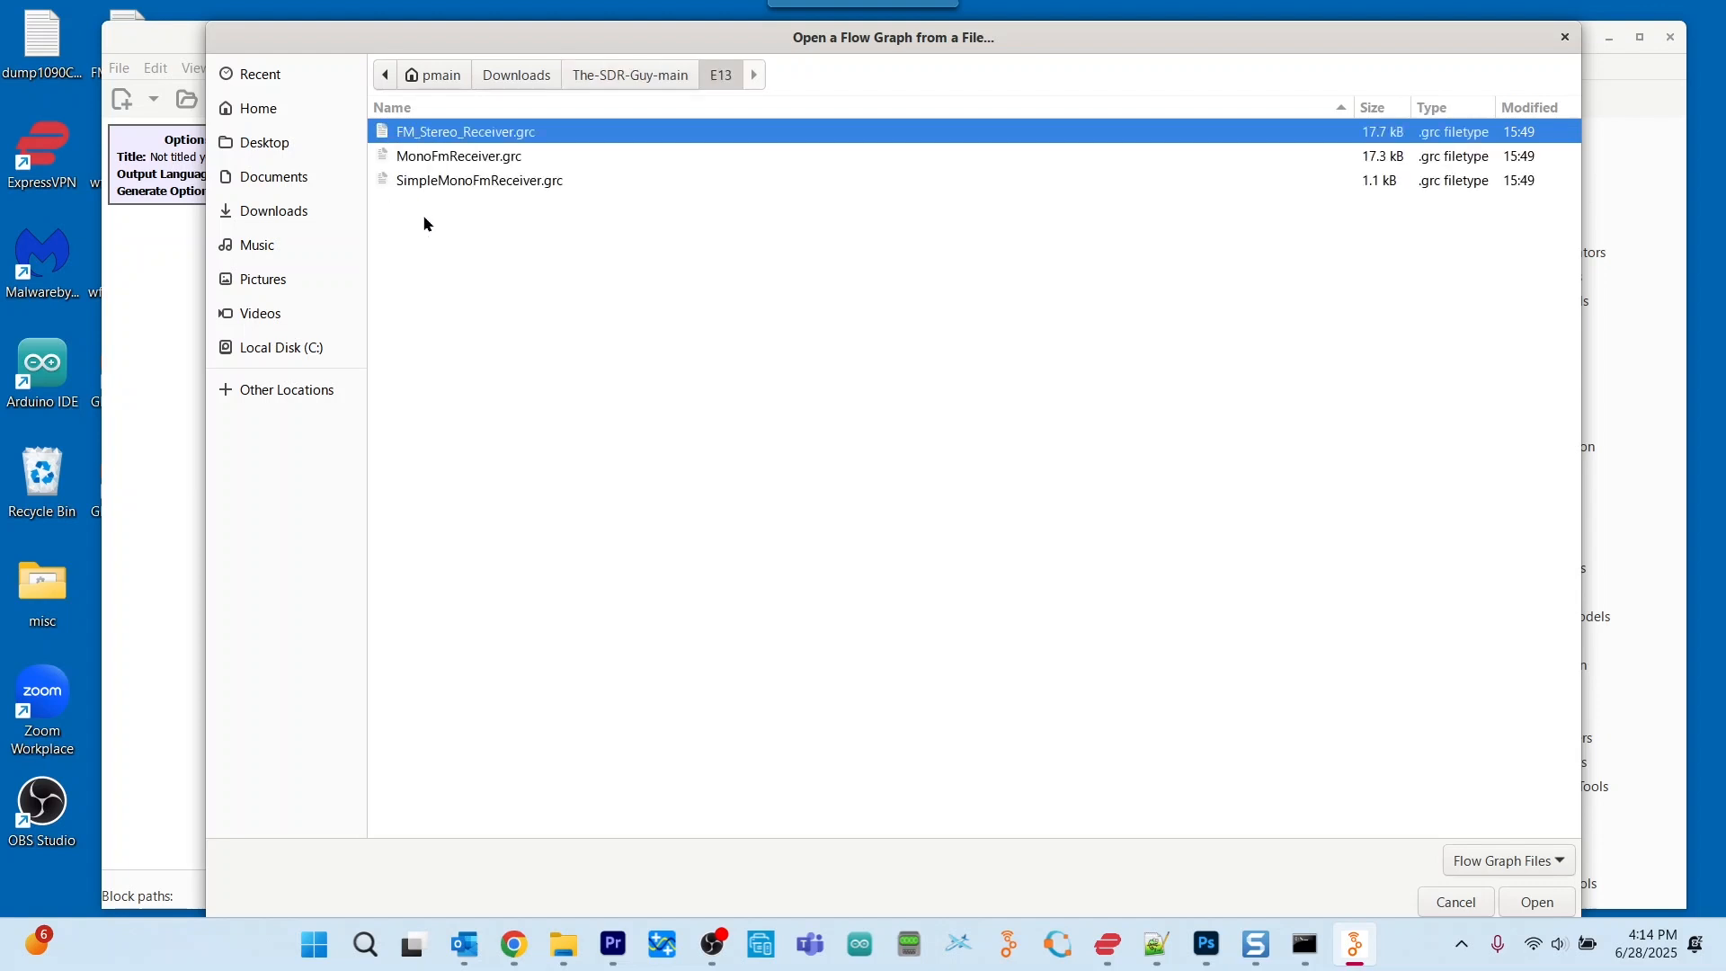
pyautogui.click(469, 184)
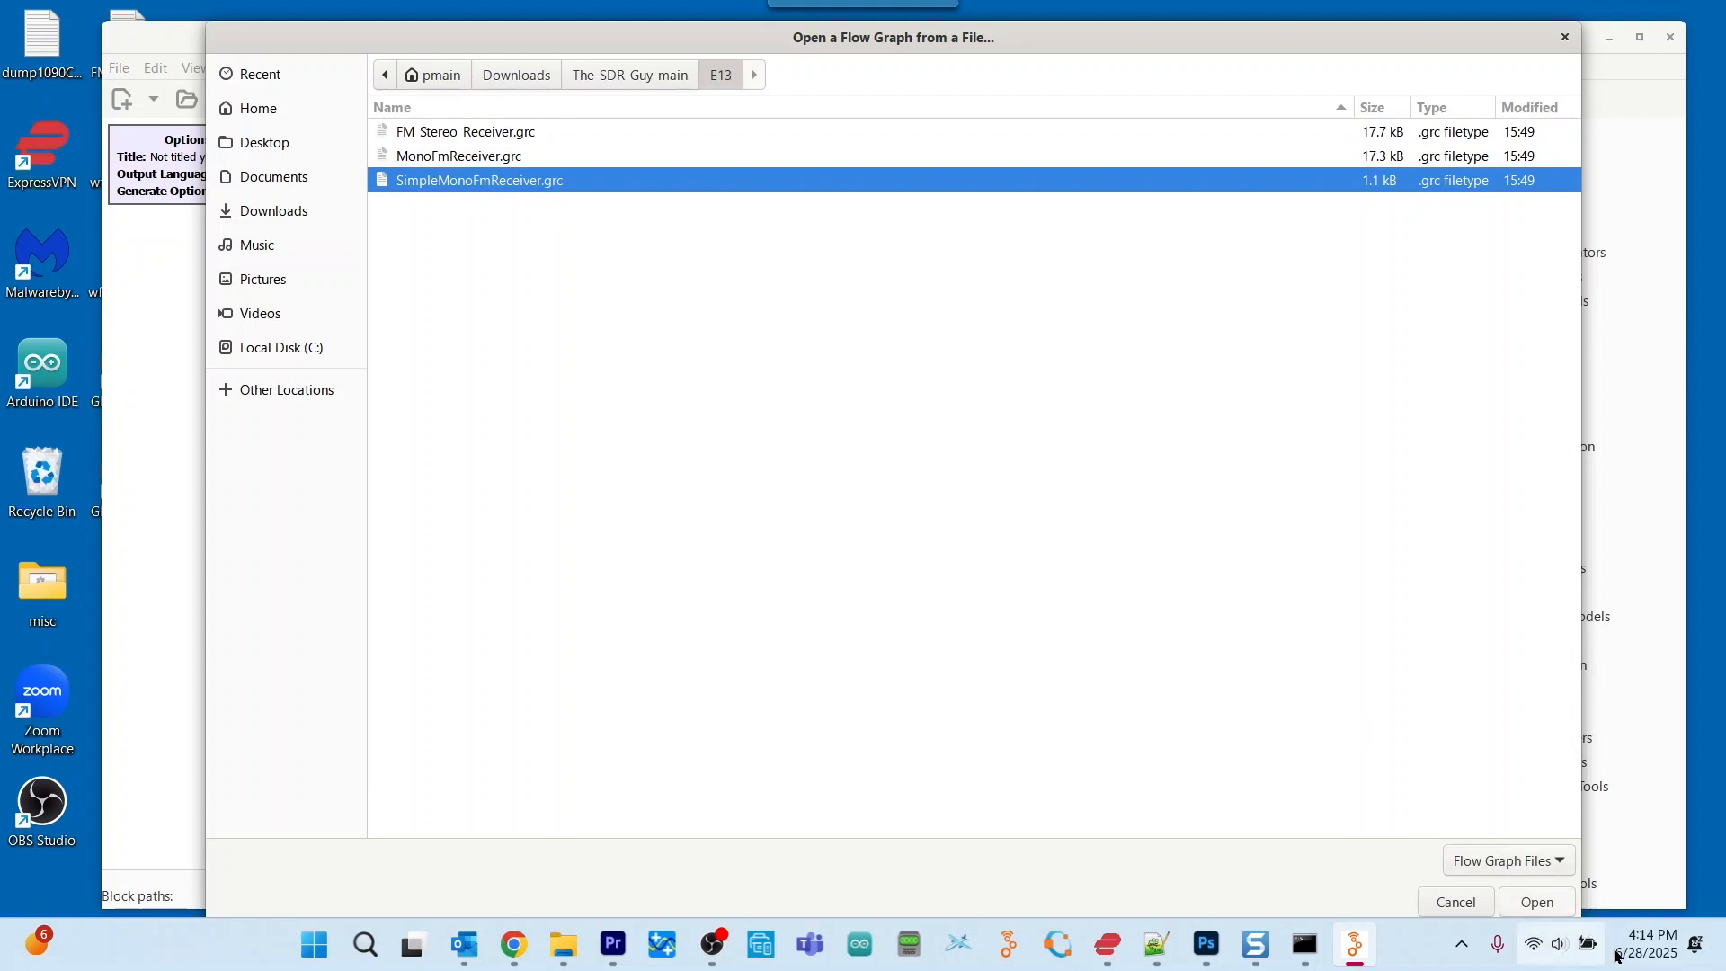
pyautogui.click(1539, 904)
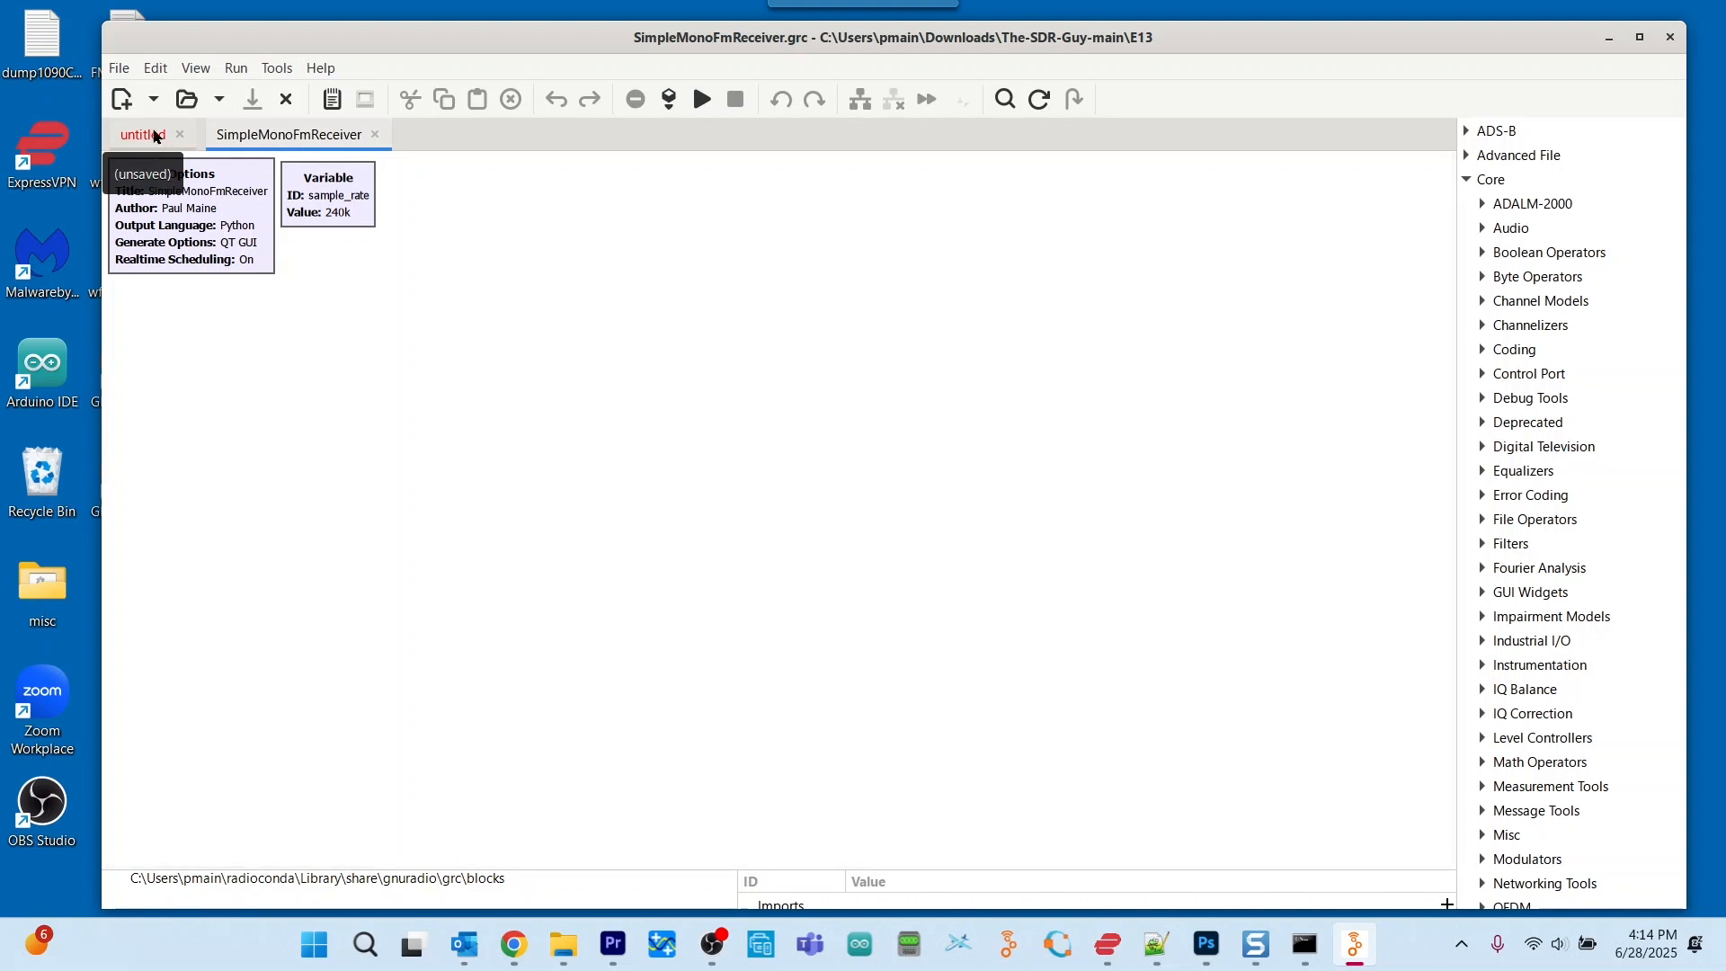
# Open the MonoFmReceiver.grc and FM_Stereo_Receiver.grc flowgraphs from the same E13 folder
pyautogui.click(195, 105)
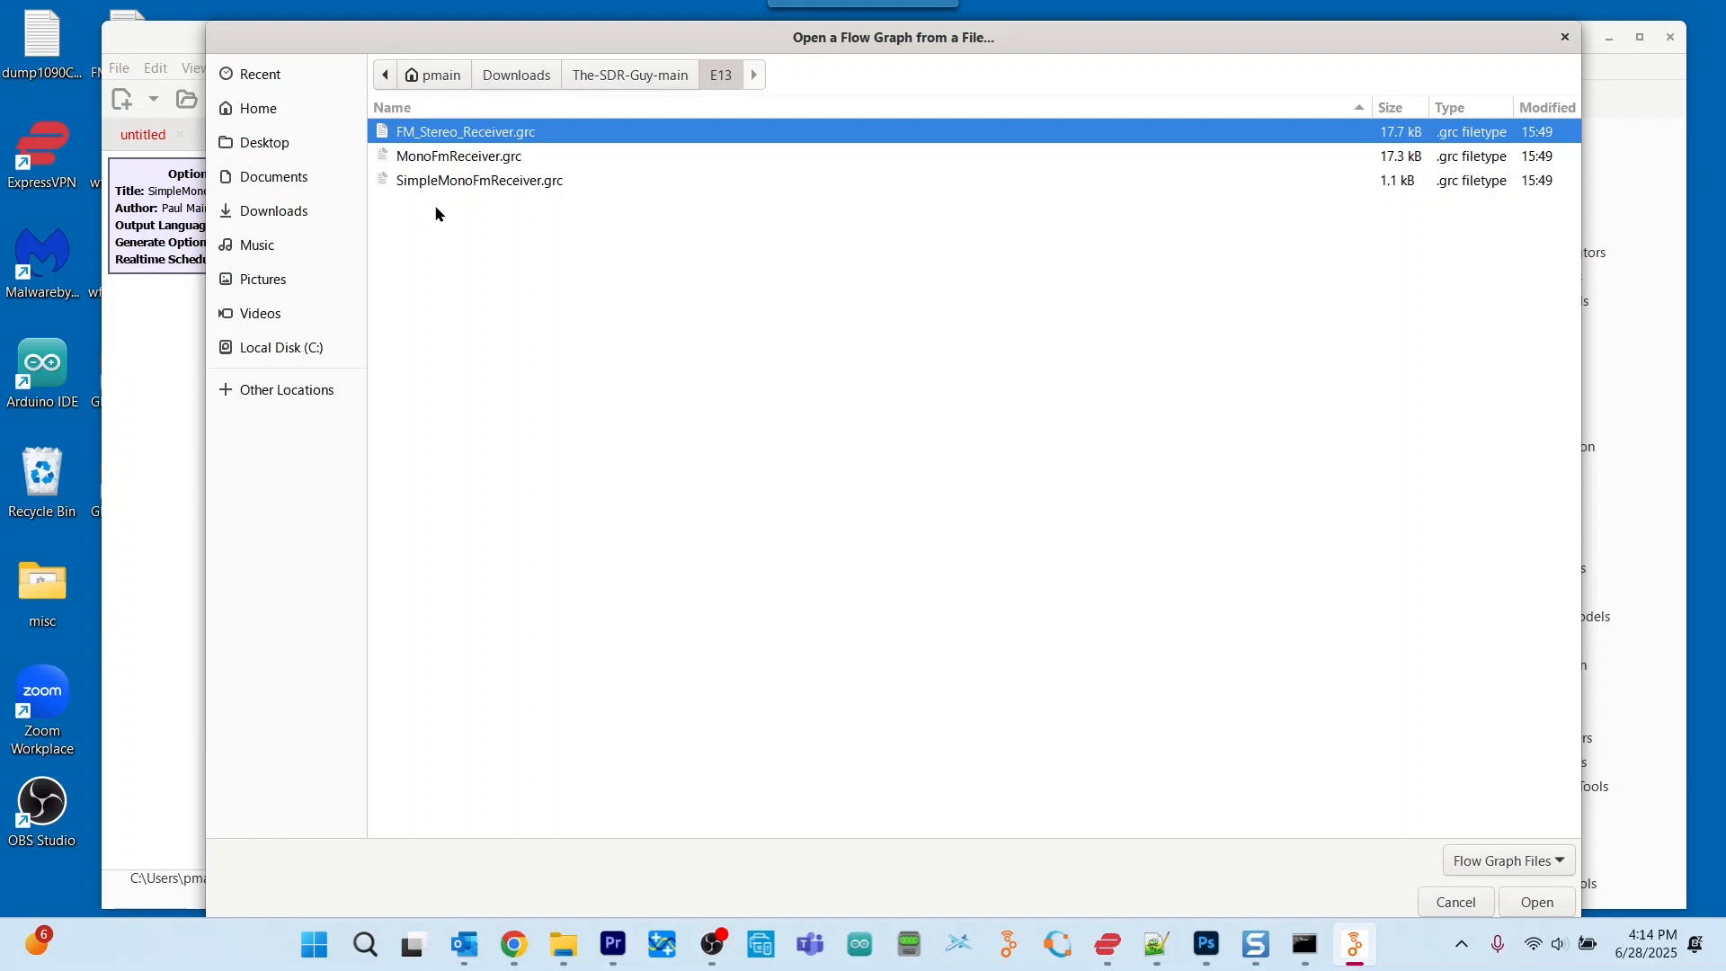
pyautogui.click(490, 162)
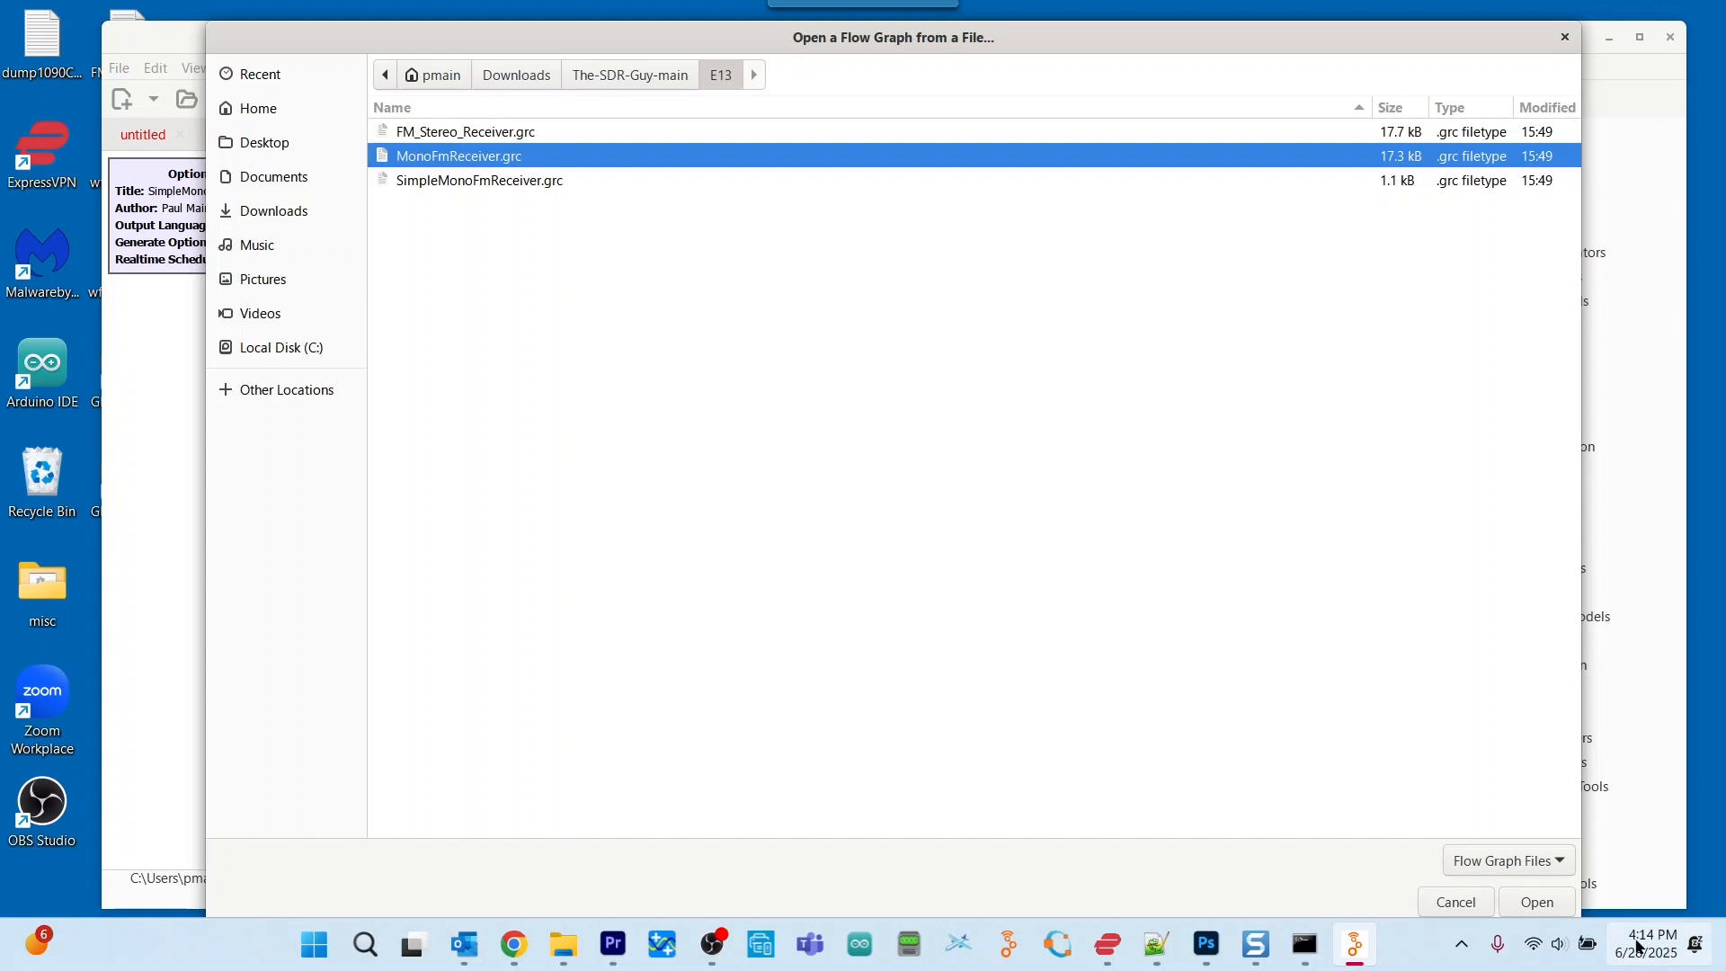
pyautogui.click(1557, 902)
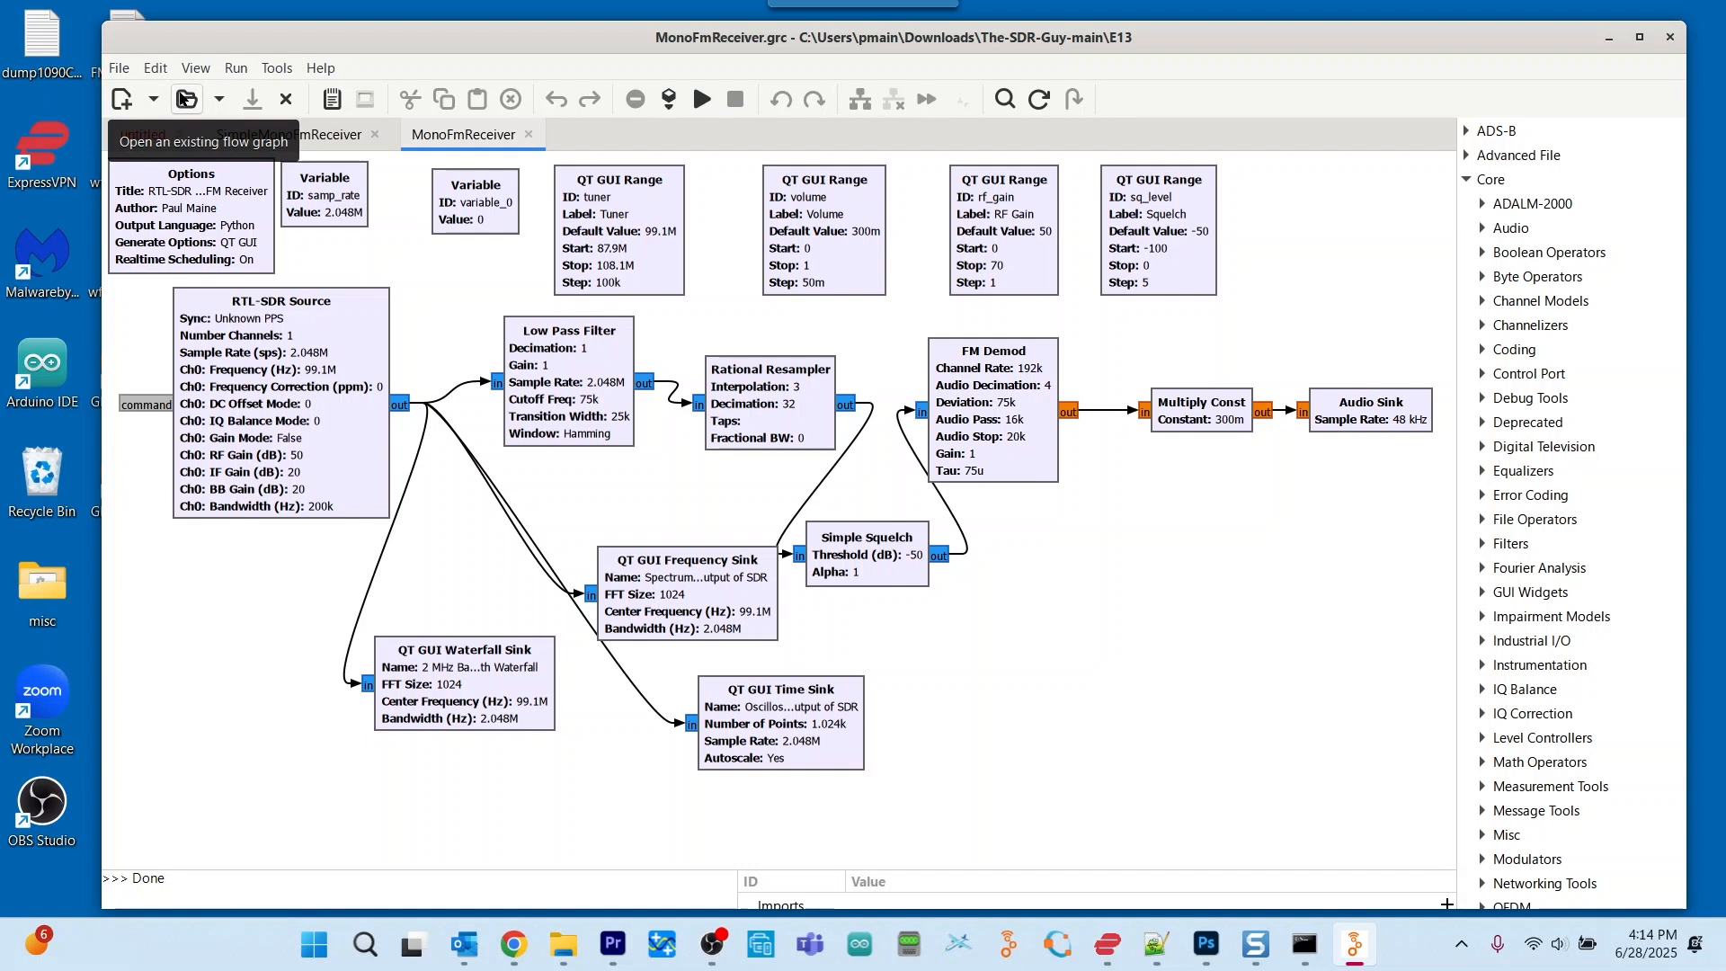
pyautogui.click(184, 98)
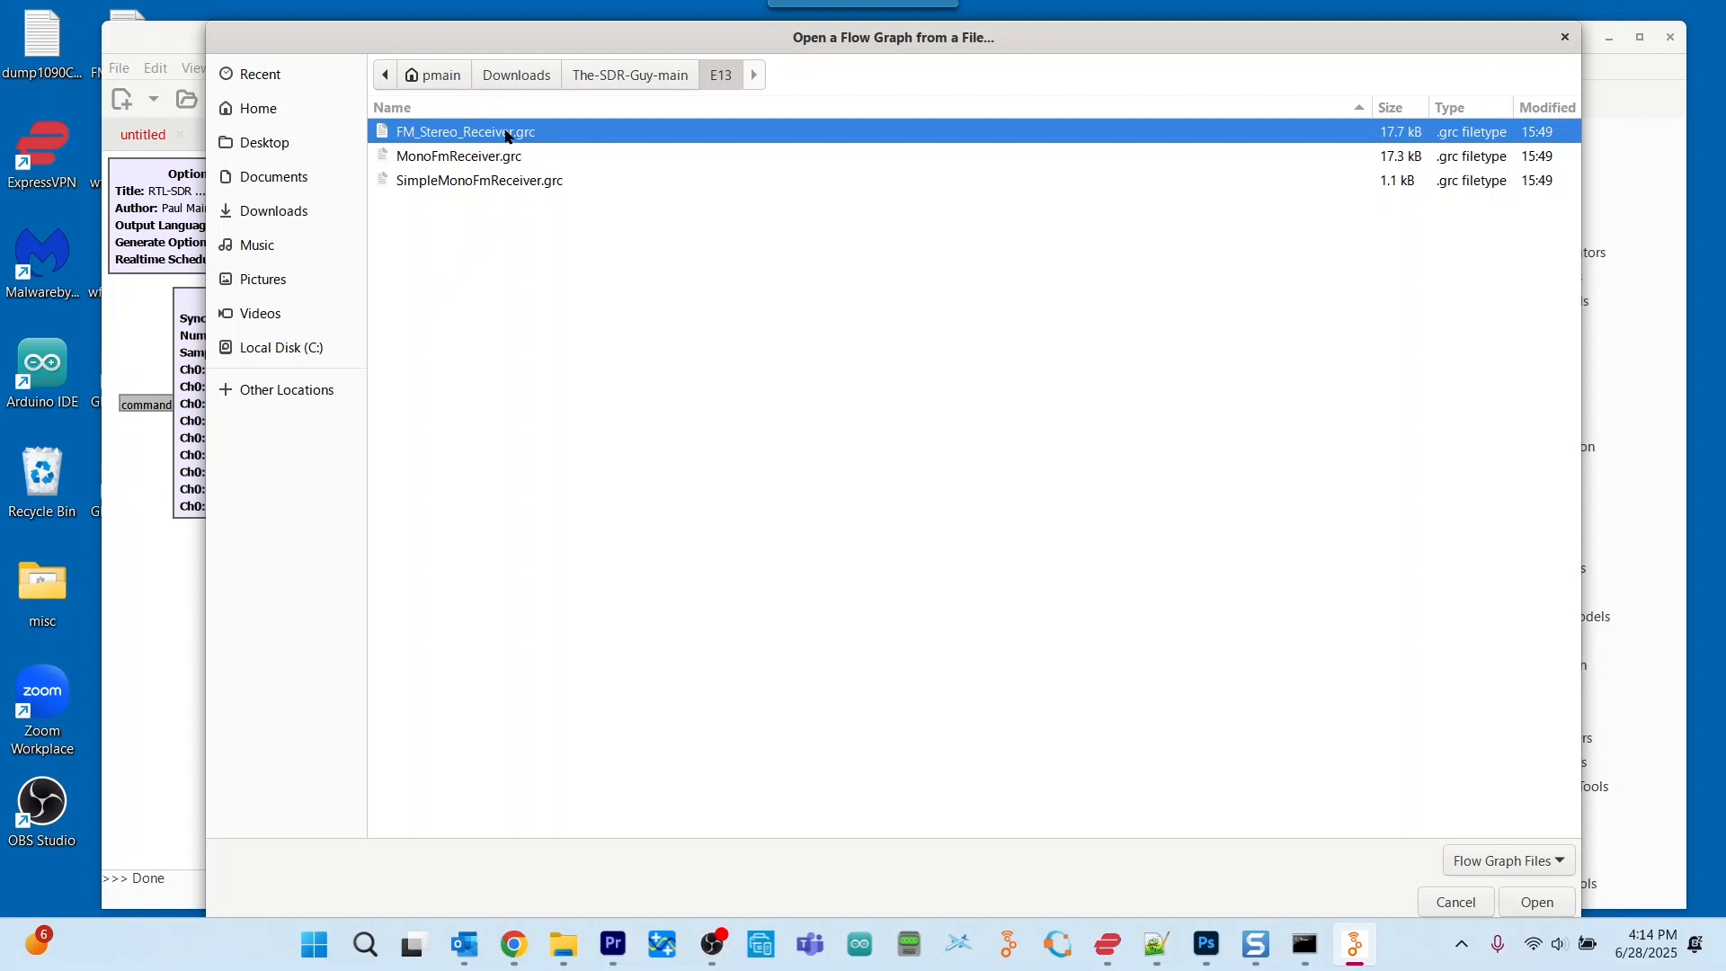
pyautogui.click(1539, 901)
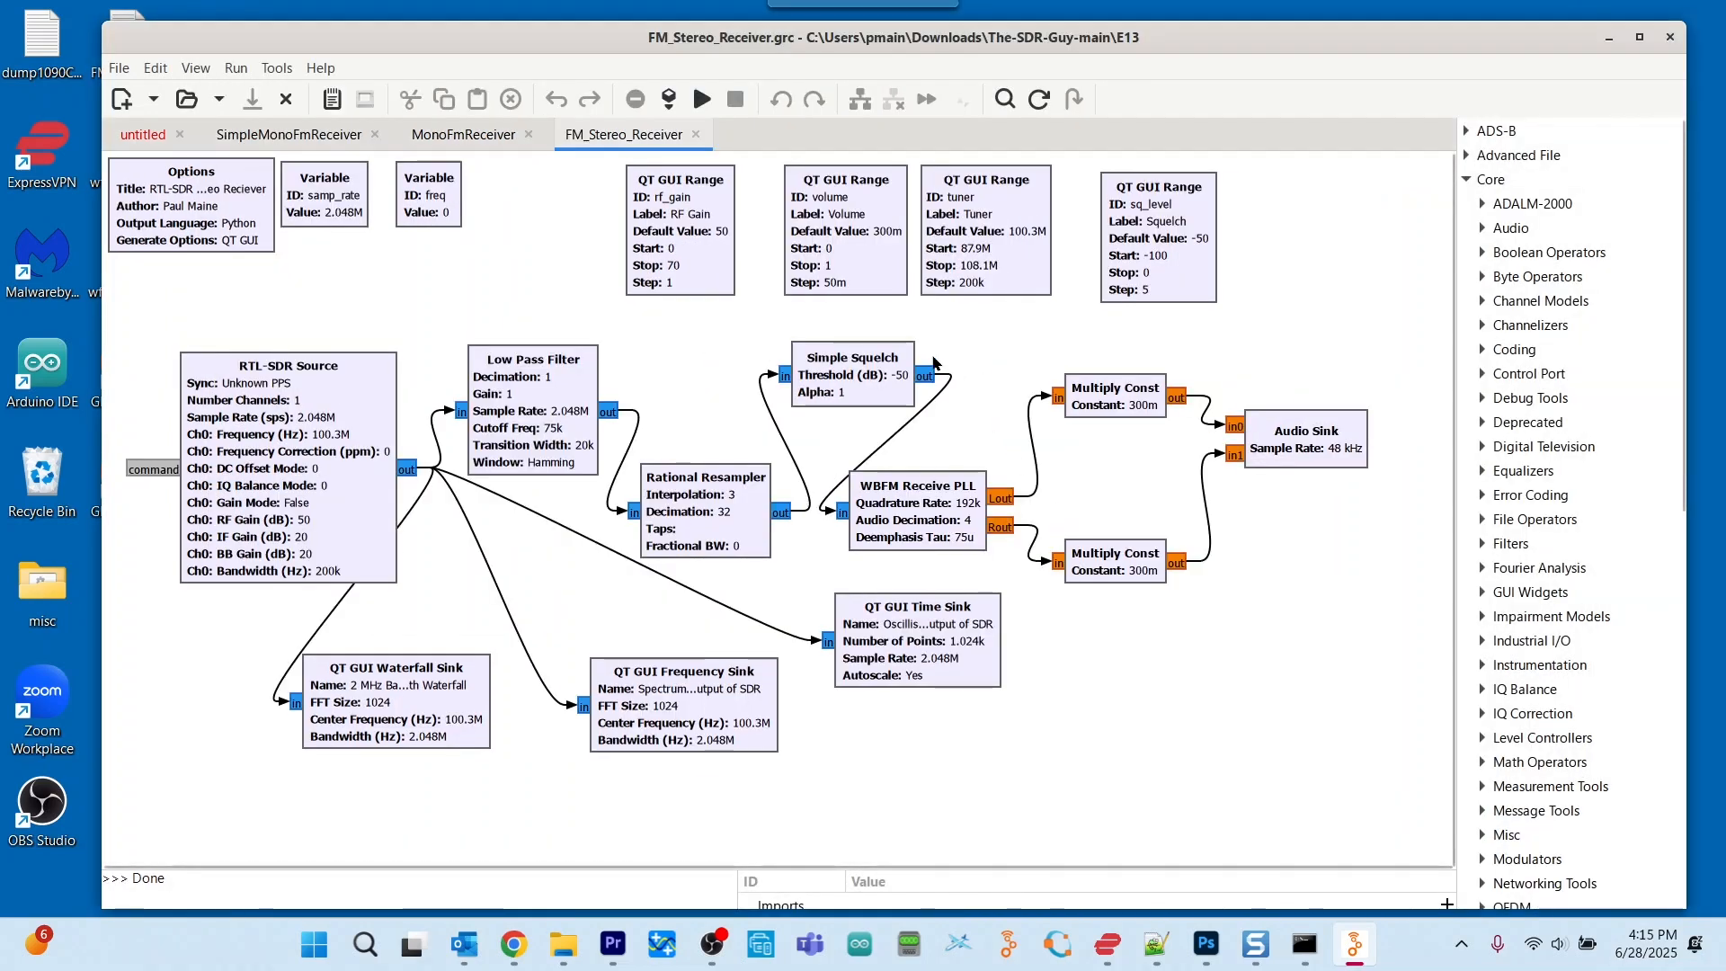
# Try to close the untitled flowgraph without saving it
pyautogui.click(154, 137)
pyautogui.click(180, 135)
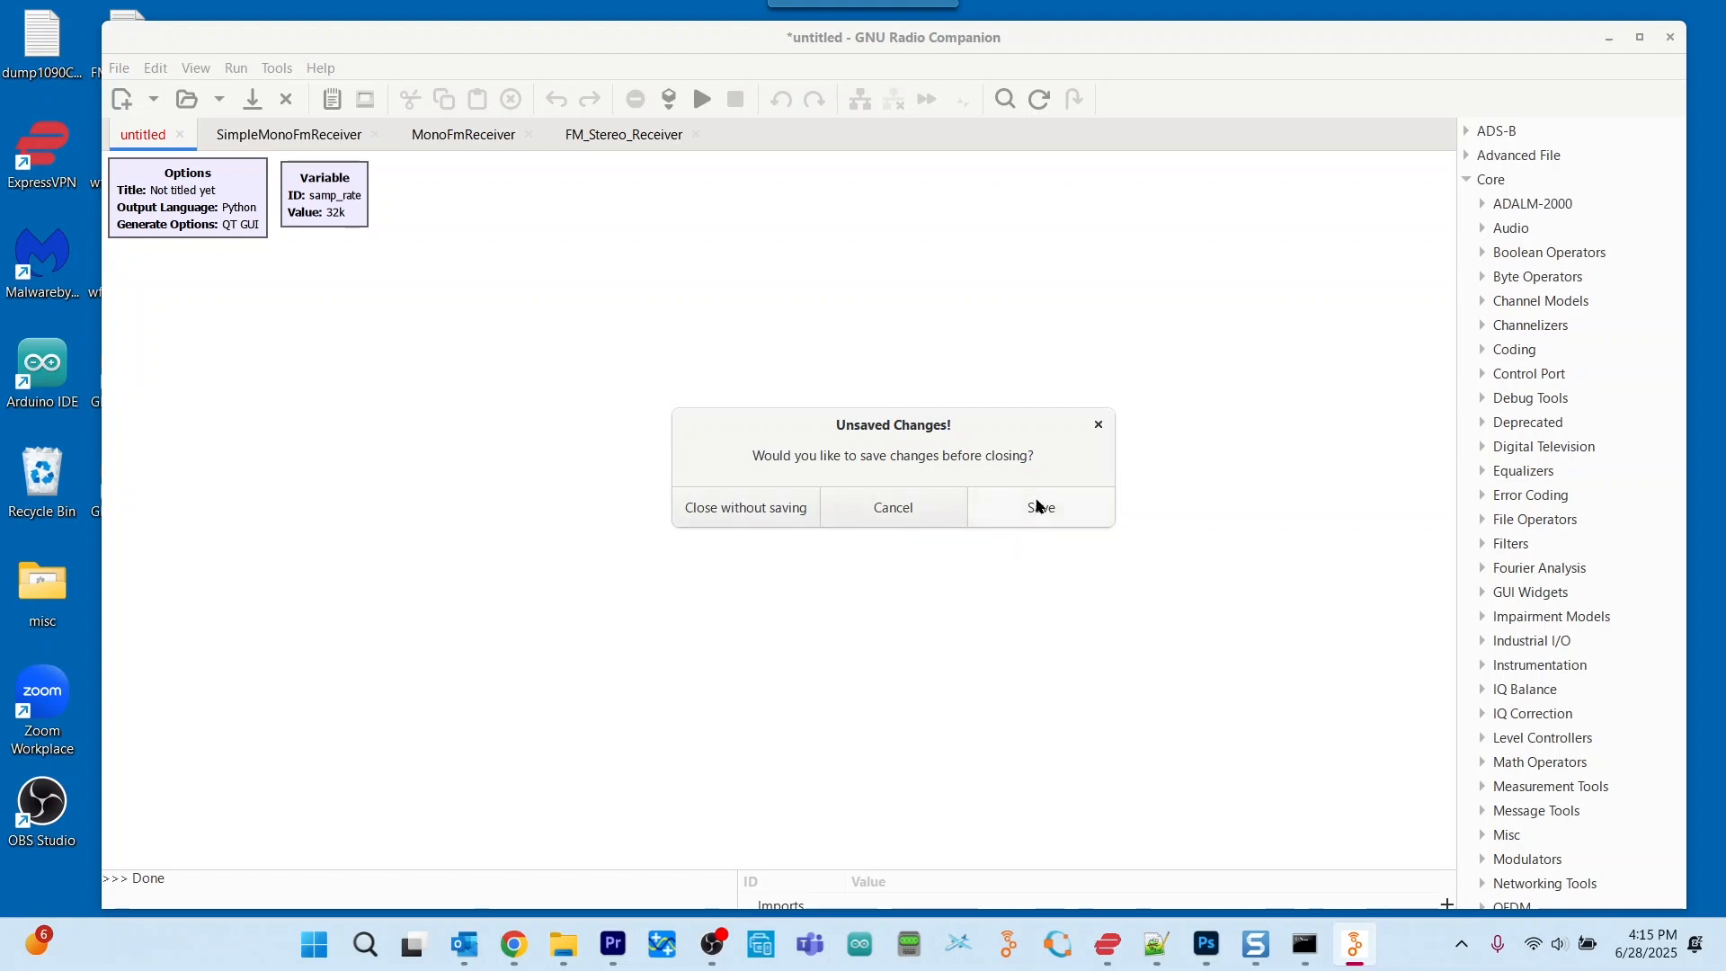
pyautogui.click(712, 502)
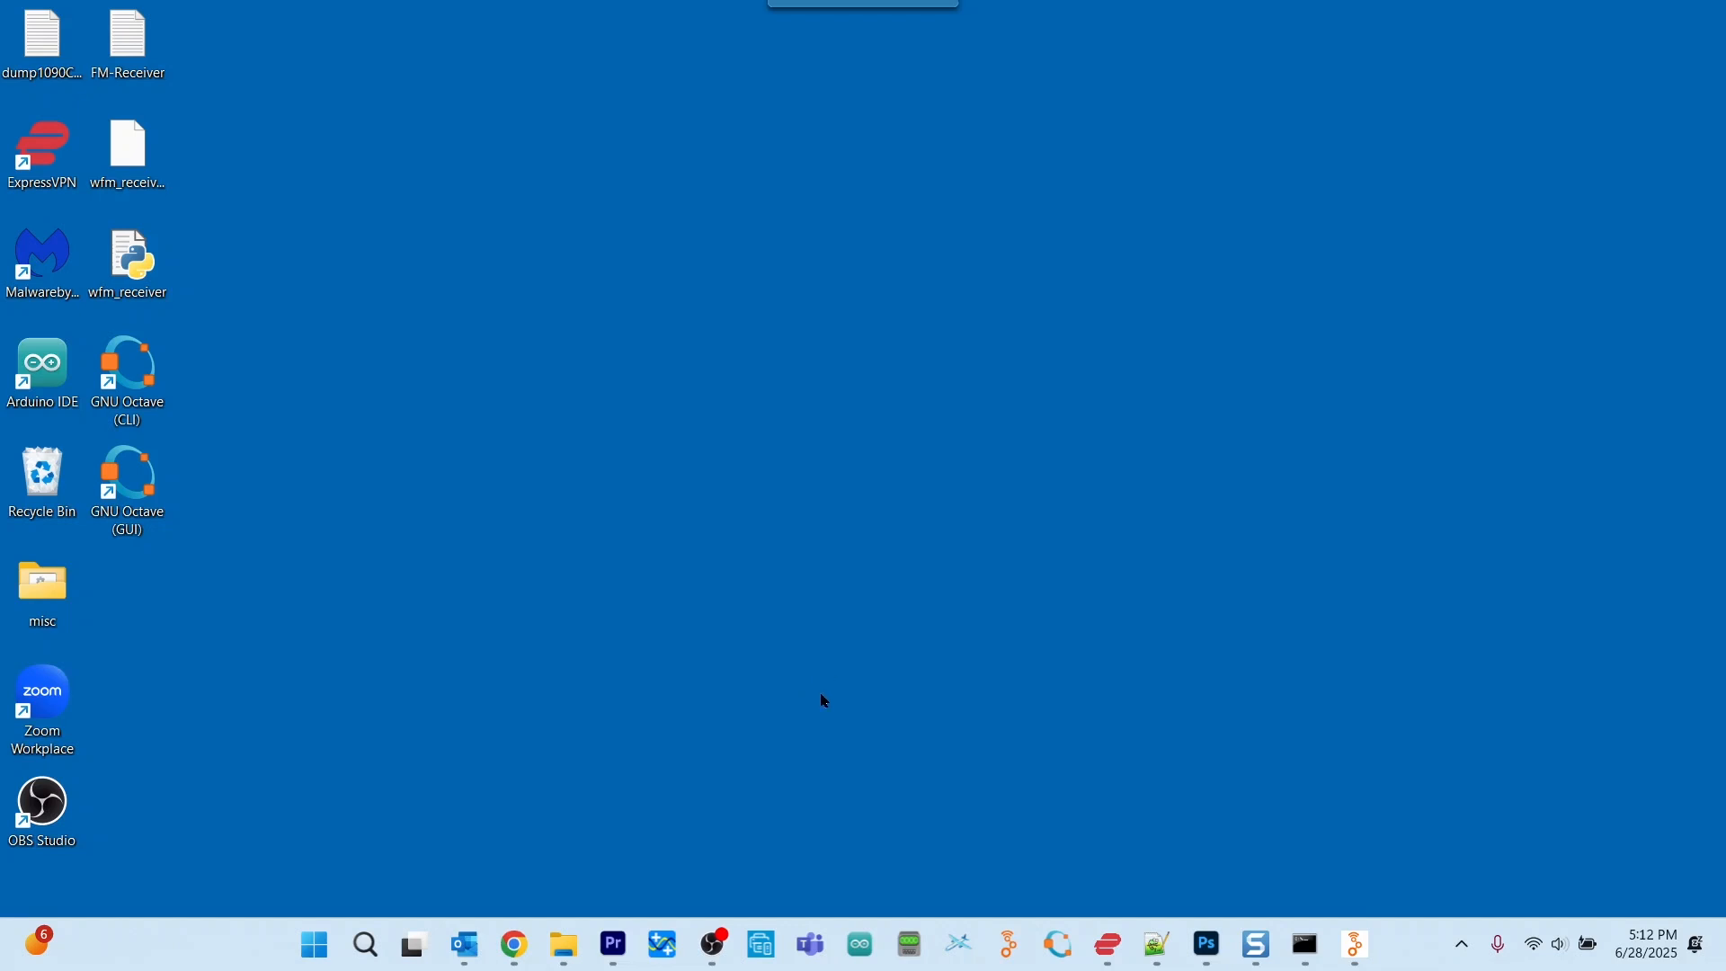
# Review the GUI Hint page of the GNU Radio wiki in Chrome, including its row and column format, and minimize the browser
pyautogui.click(530, 948)
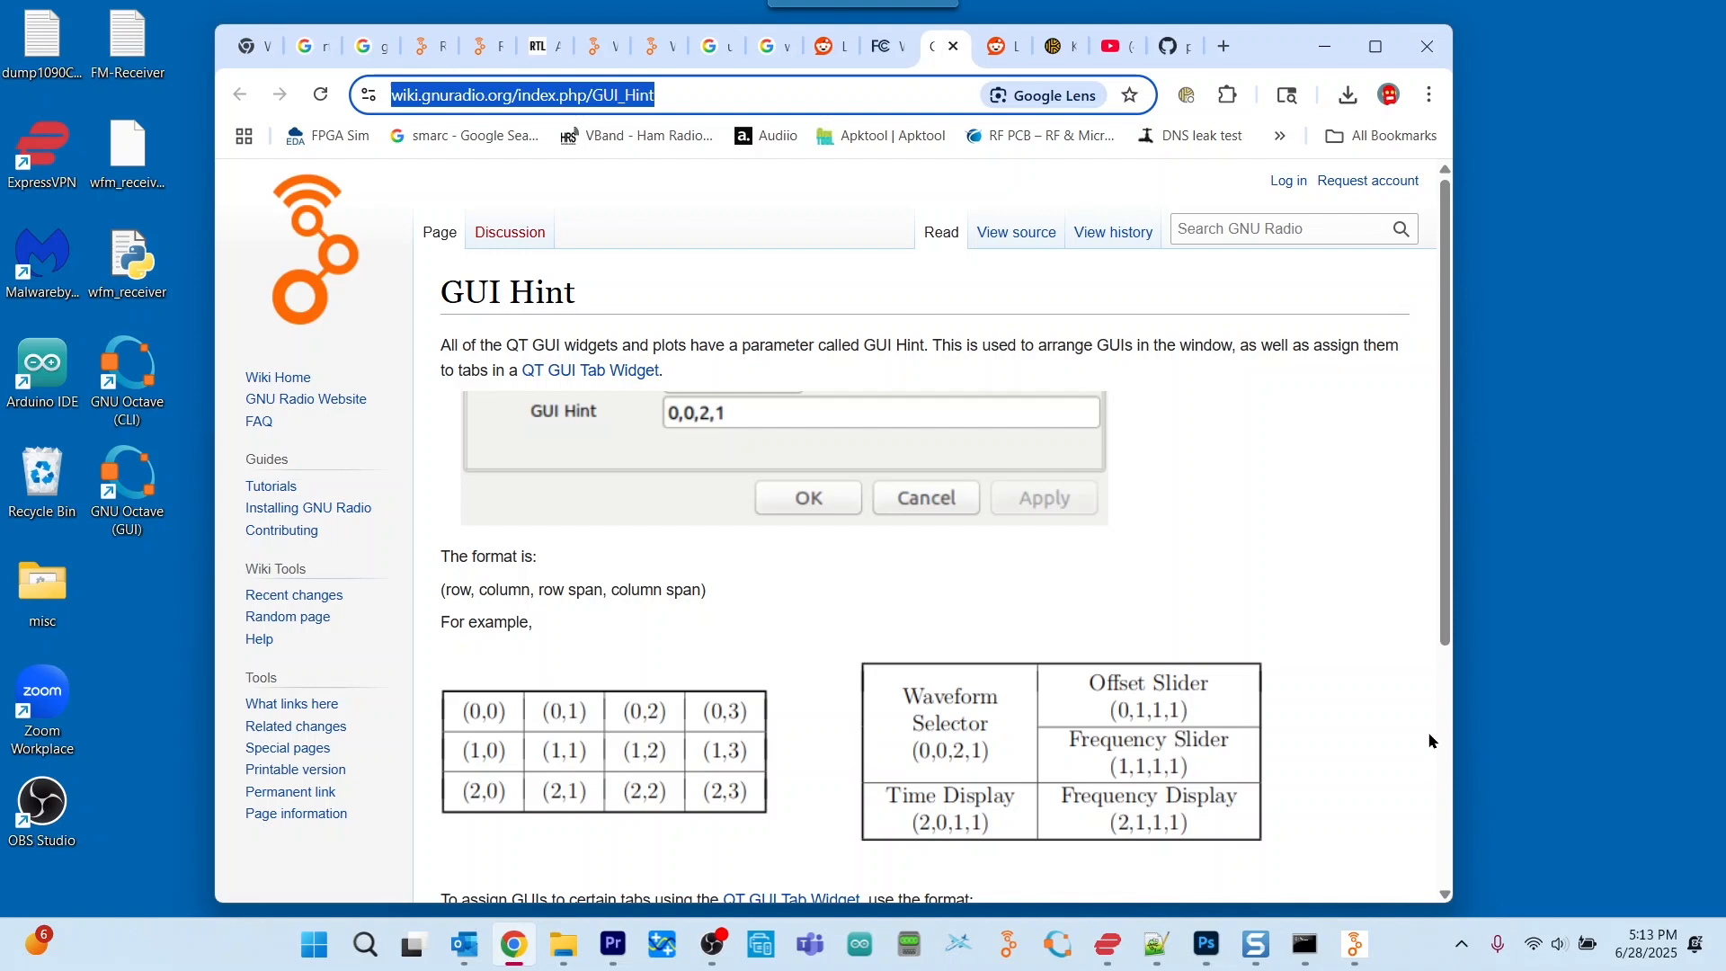
pyautogui.click(1325, 56)
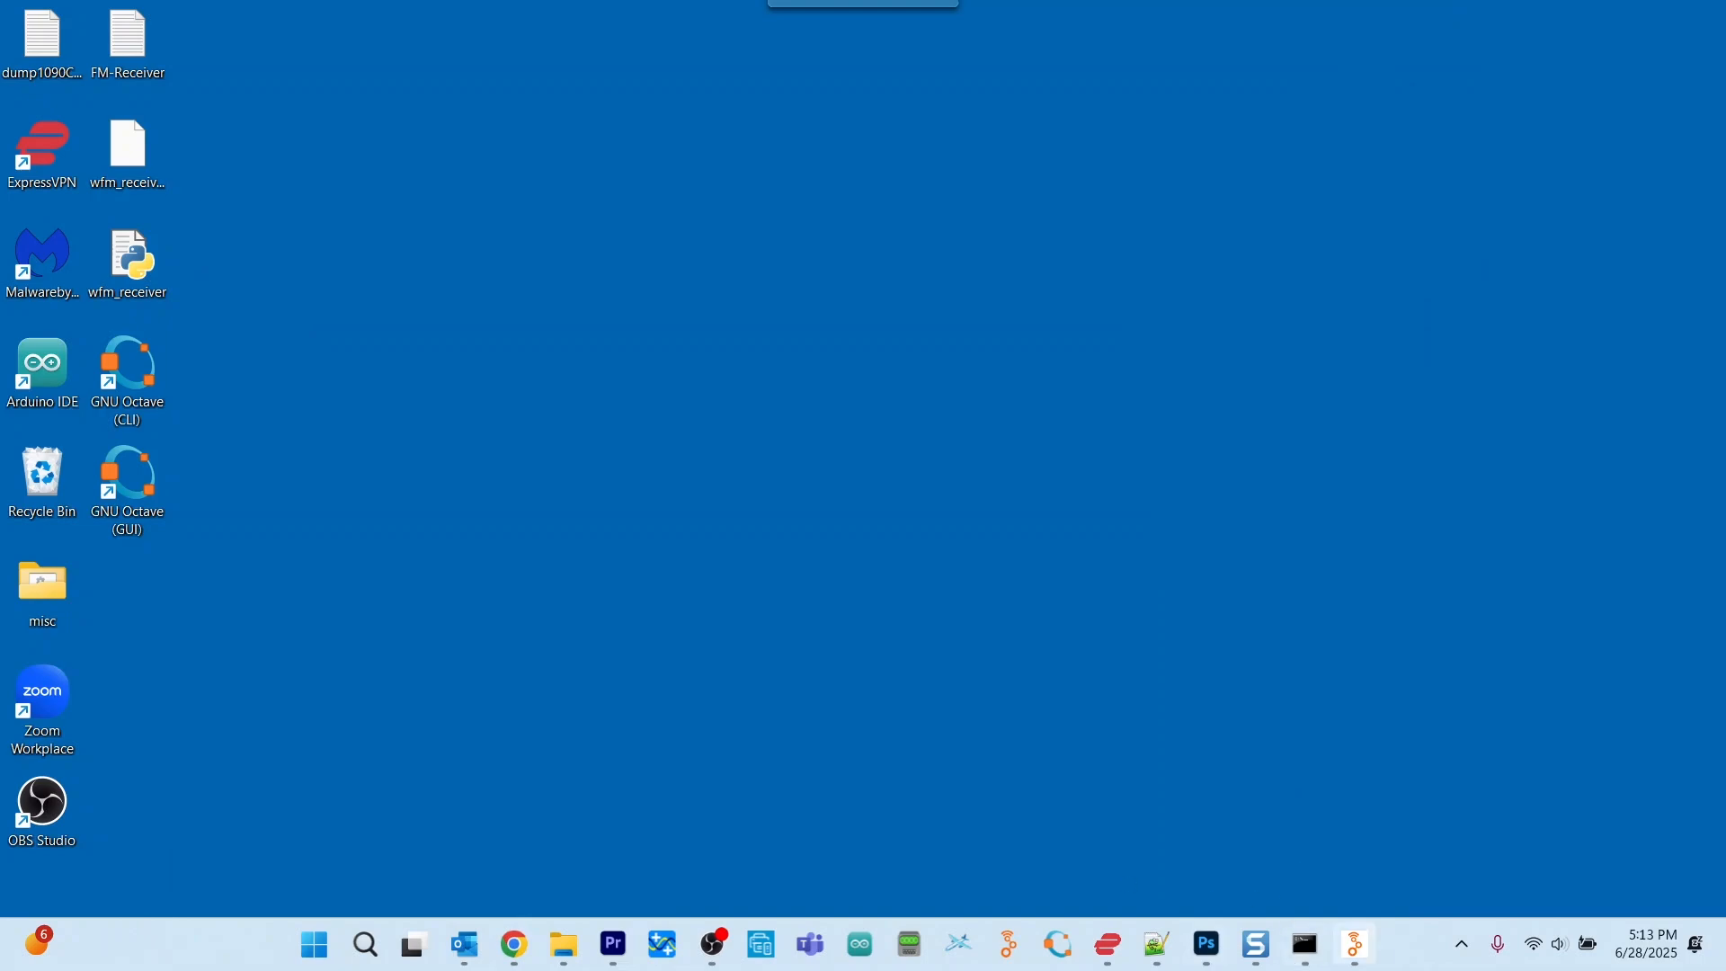
# Switch to GNU Radio Companion and close the untitled flowgraph without saving
pyautogui.click(1357, 944)
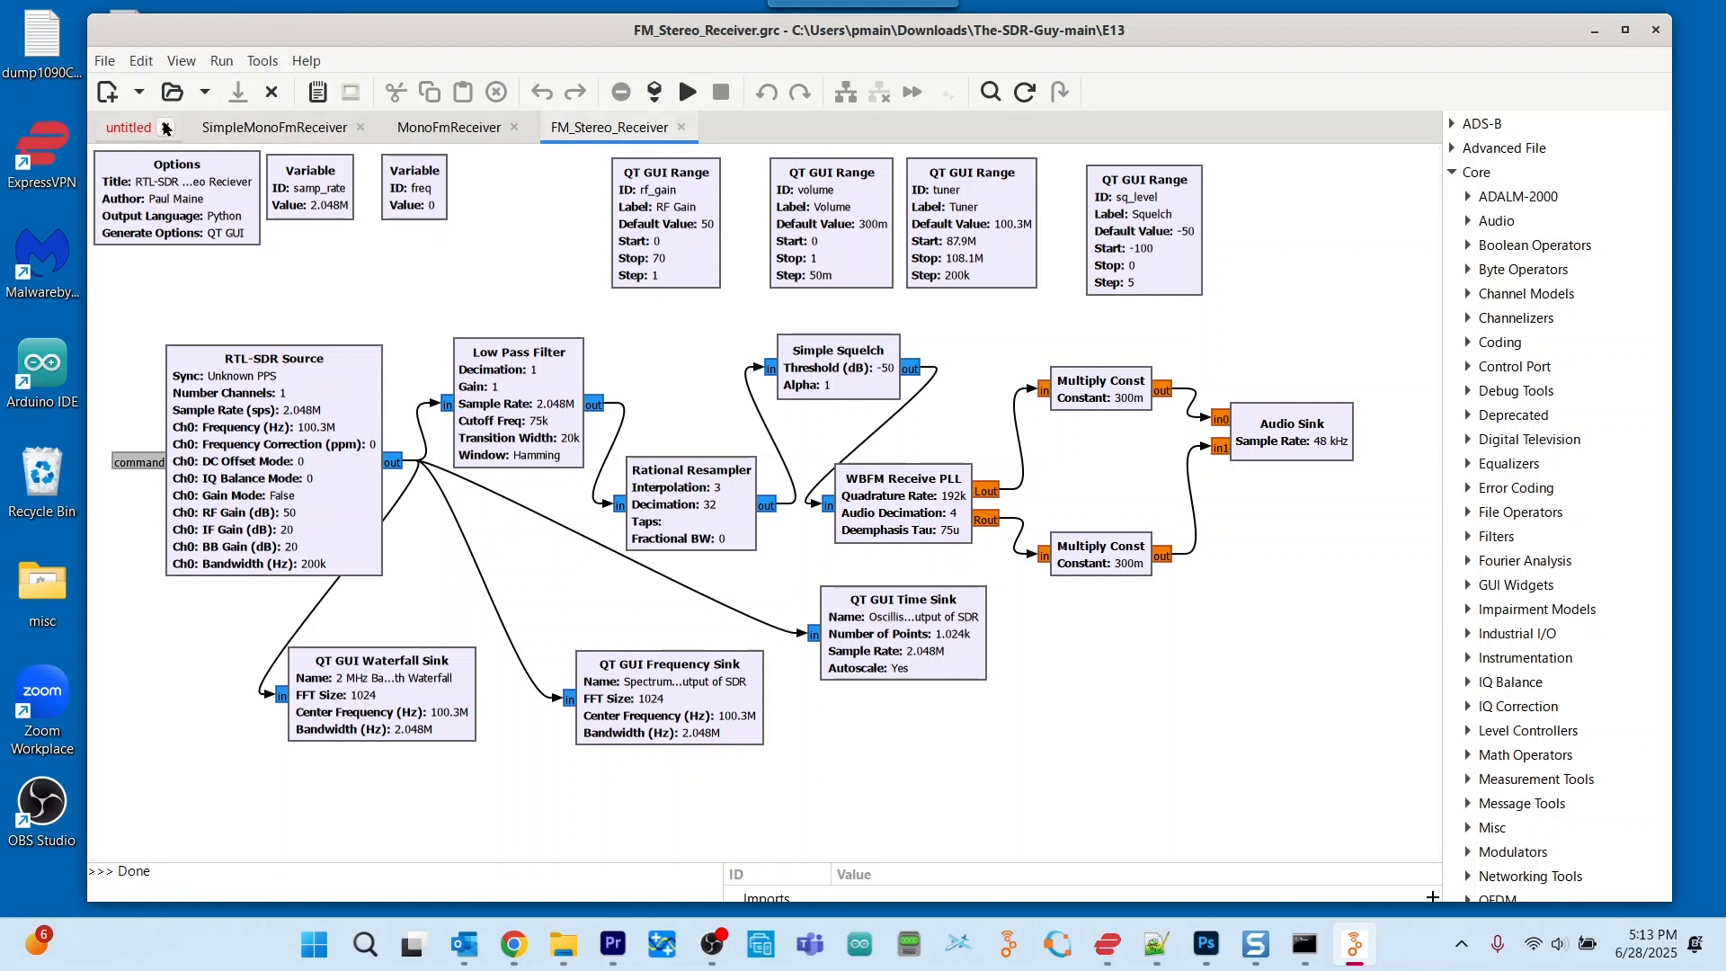
pyautogui.click(165, 127)
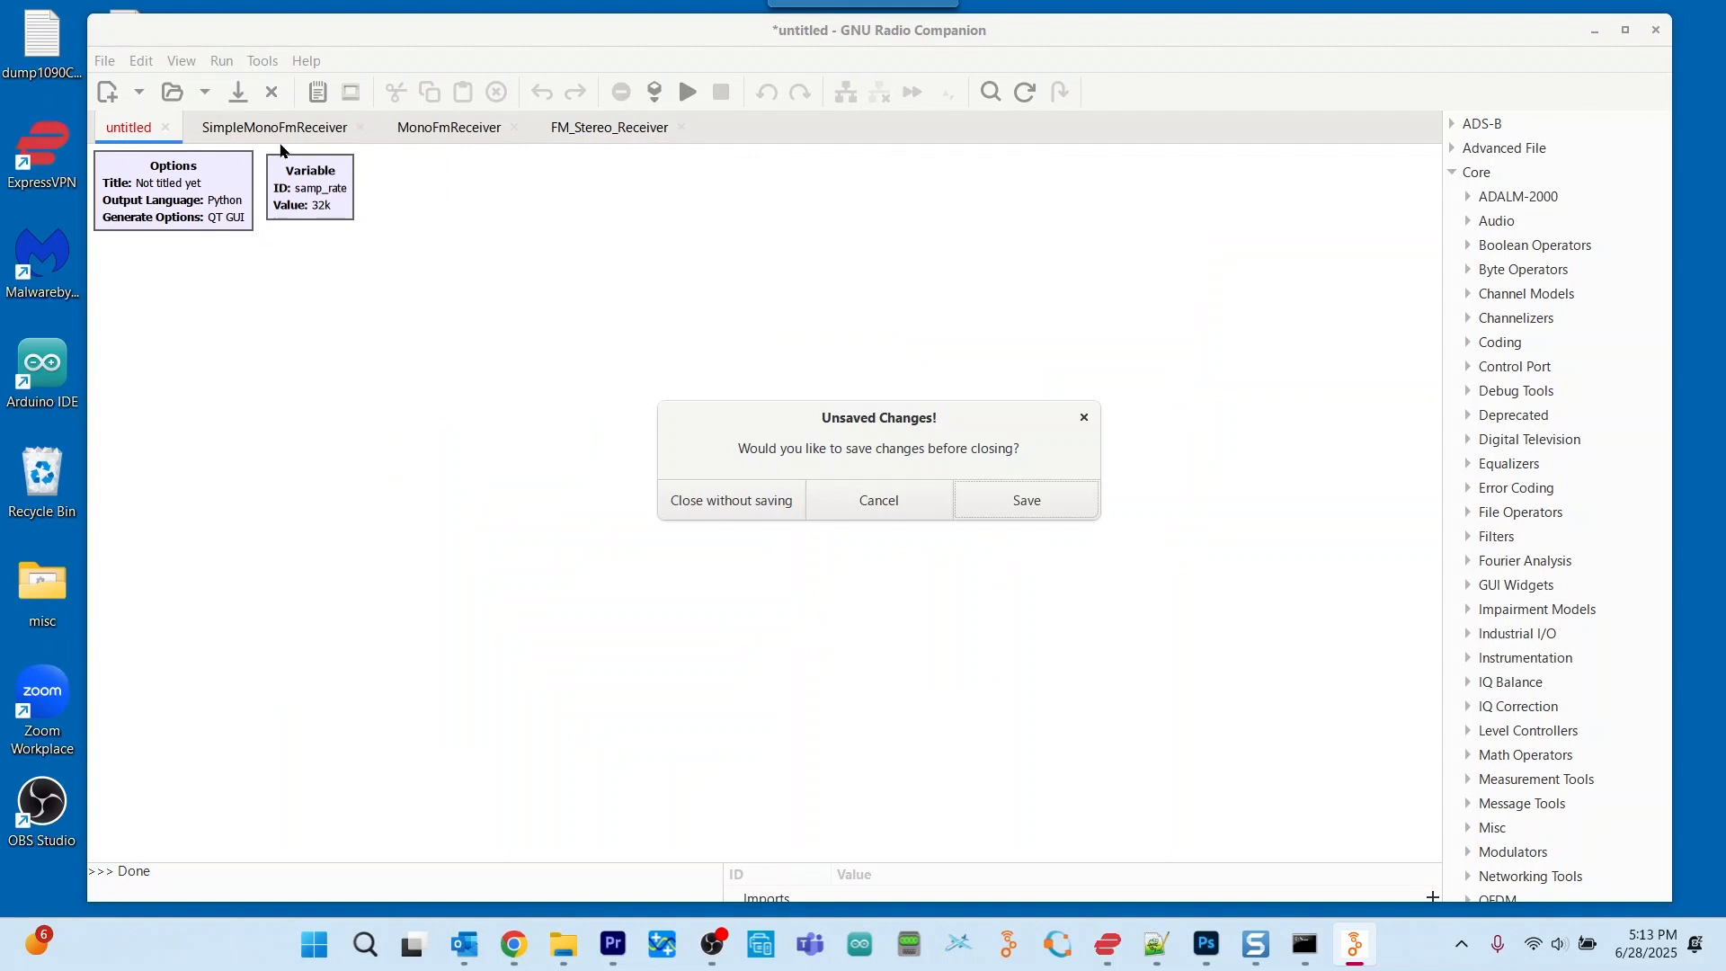
pyautogui.click(768, 506)
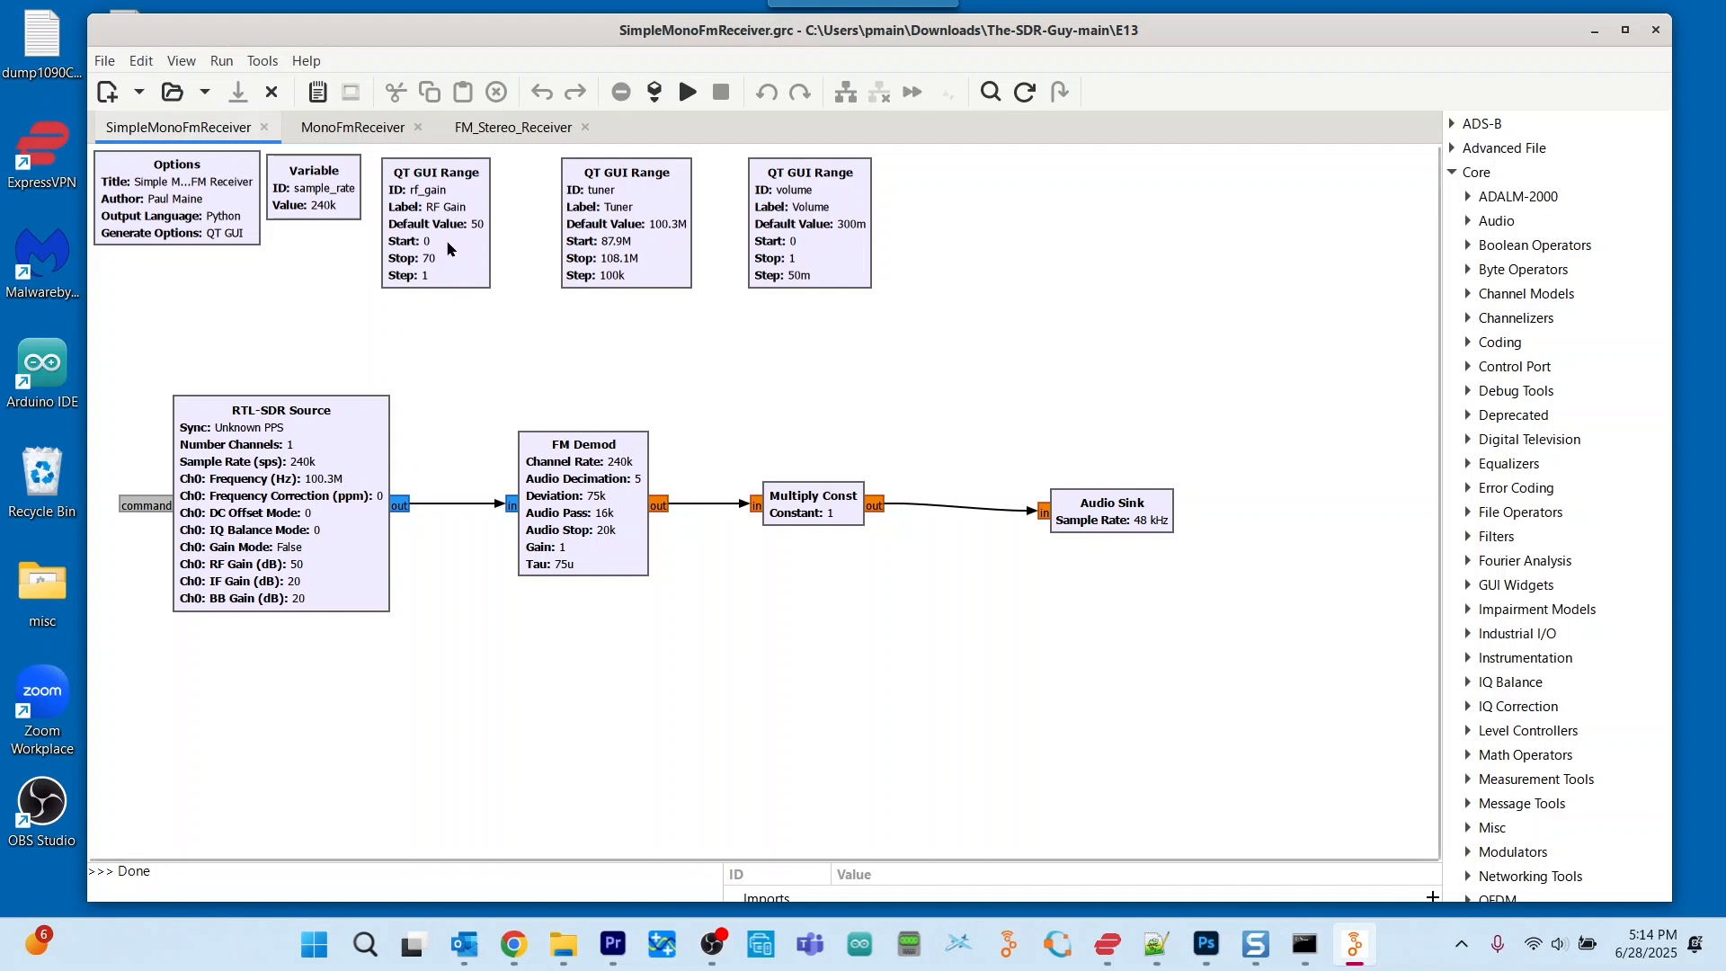
# Examine the RF Gain range's properties in SimpleMonoFmReceiver down to the GUI Hint setting, and close them without changes
pyautogui.moveTo(451, 249); pyautogui.dragTo(452, 256)
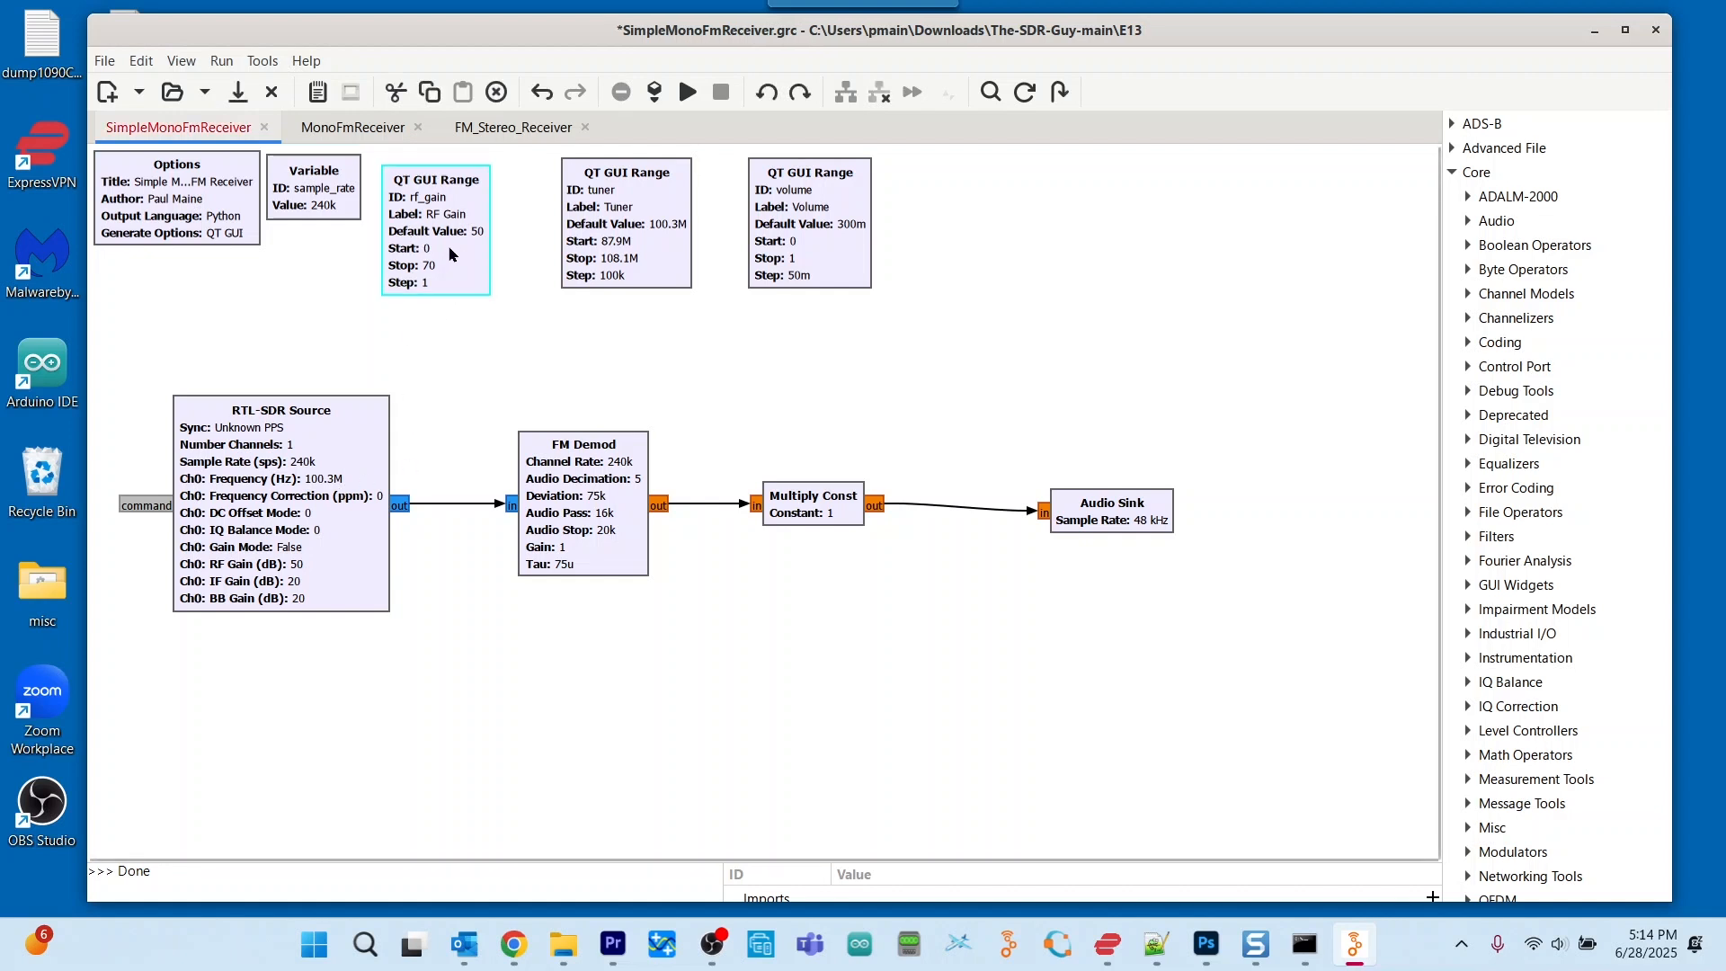
pyautogui.doubleClick(451, 254)
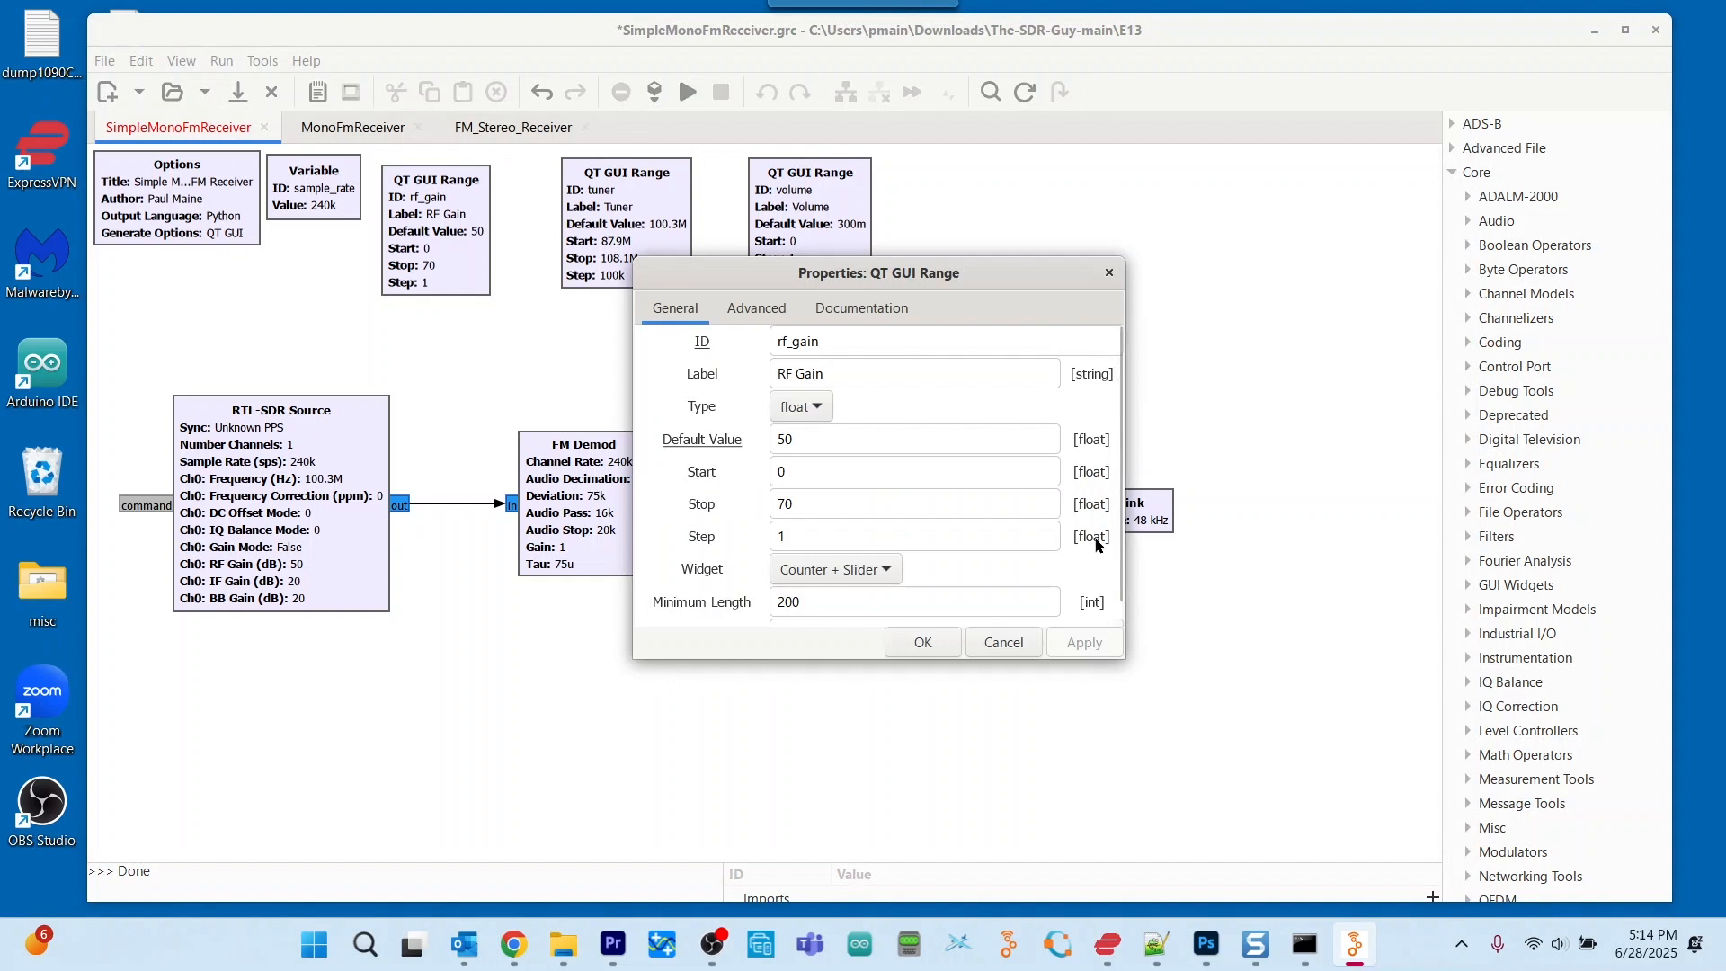
pyautogui.moveTo(1118, 511); pyautogui.dragTo(1137, 564)
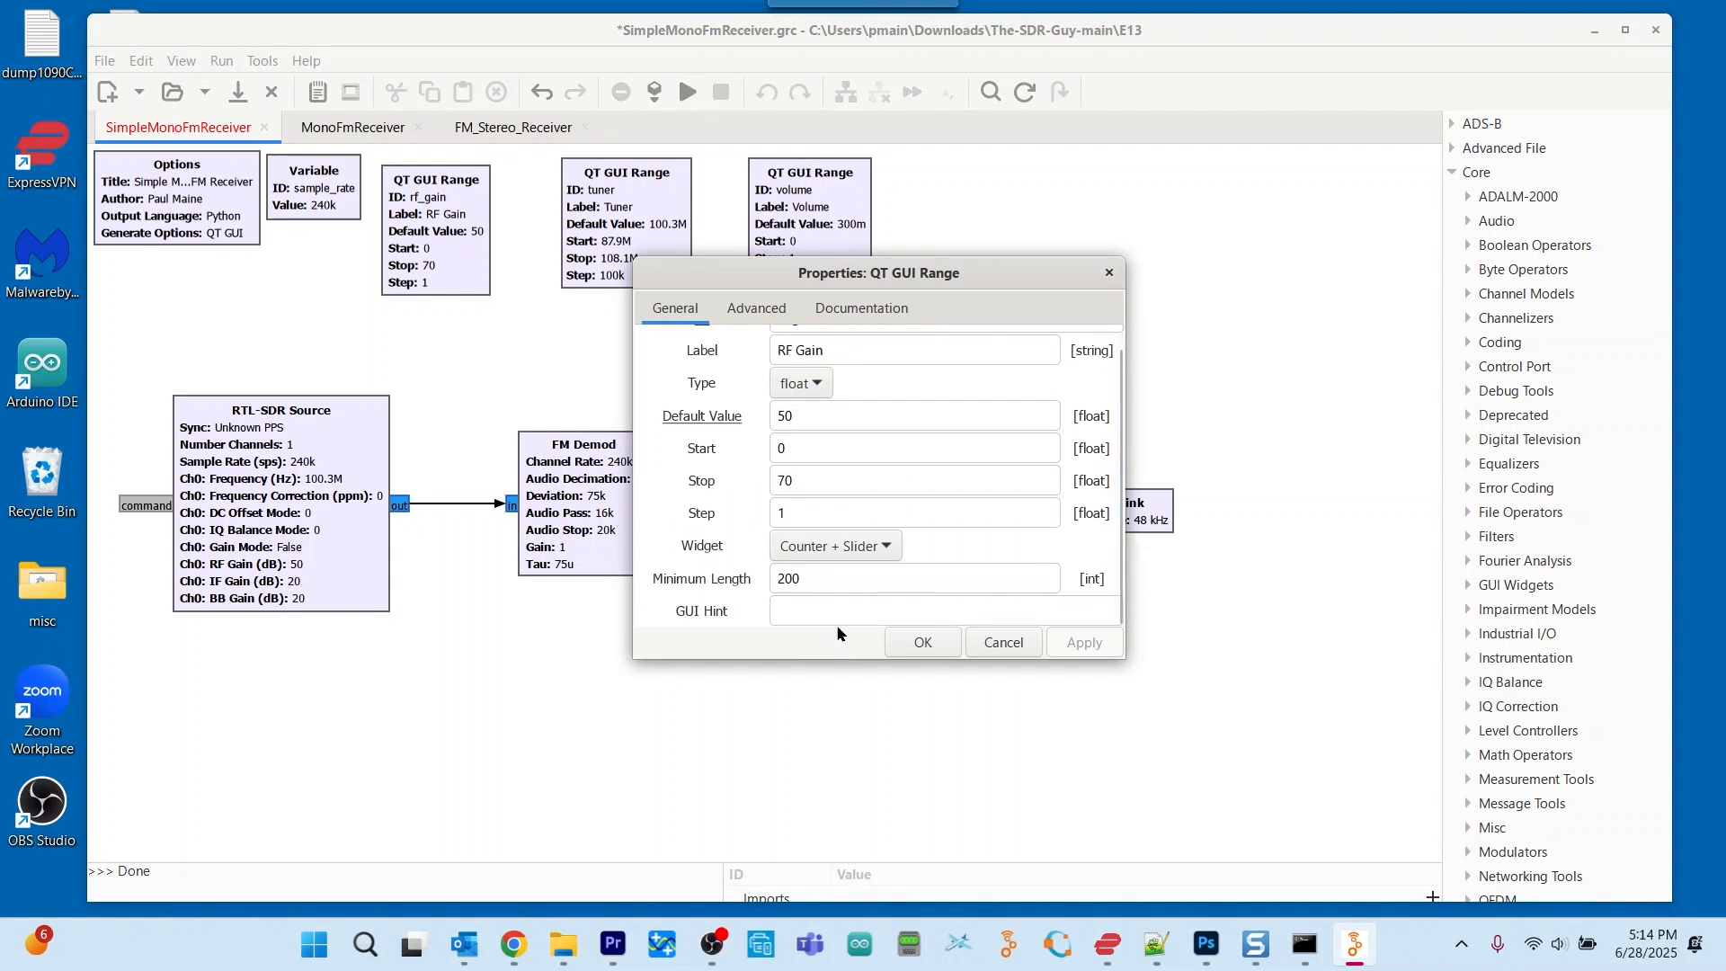
pyautogui.moveTo(839, 623)
pyautogui.click(1019, 645)
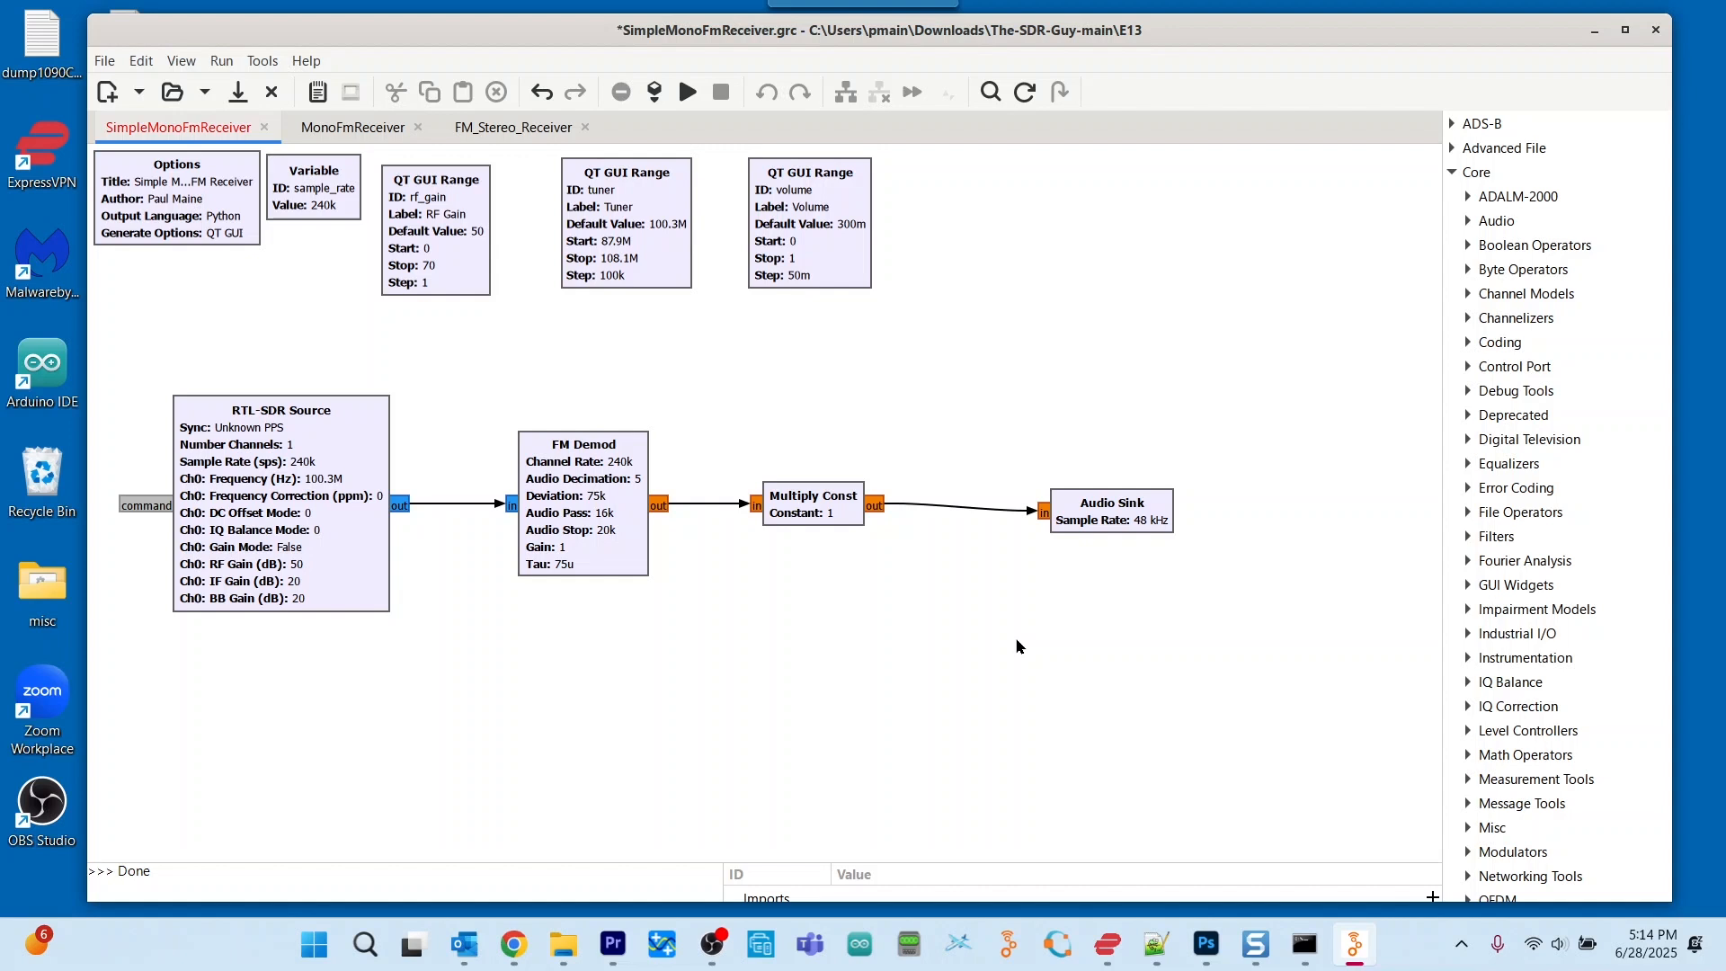
# Examine the Tuner range's properties in the MonoFmReceiver flowgraph, including the widget choices and GUI Hint, and close them with the settings unchanged
pyautogui.click(379, 132)
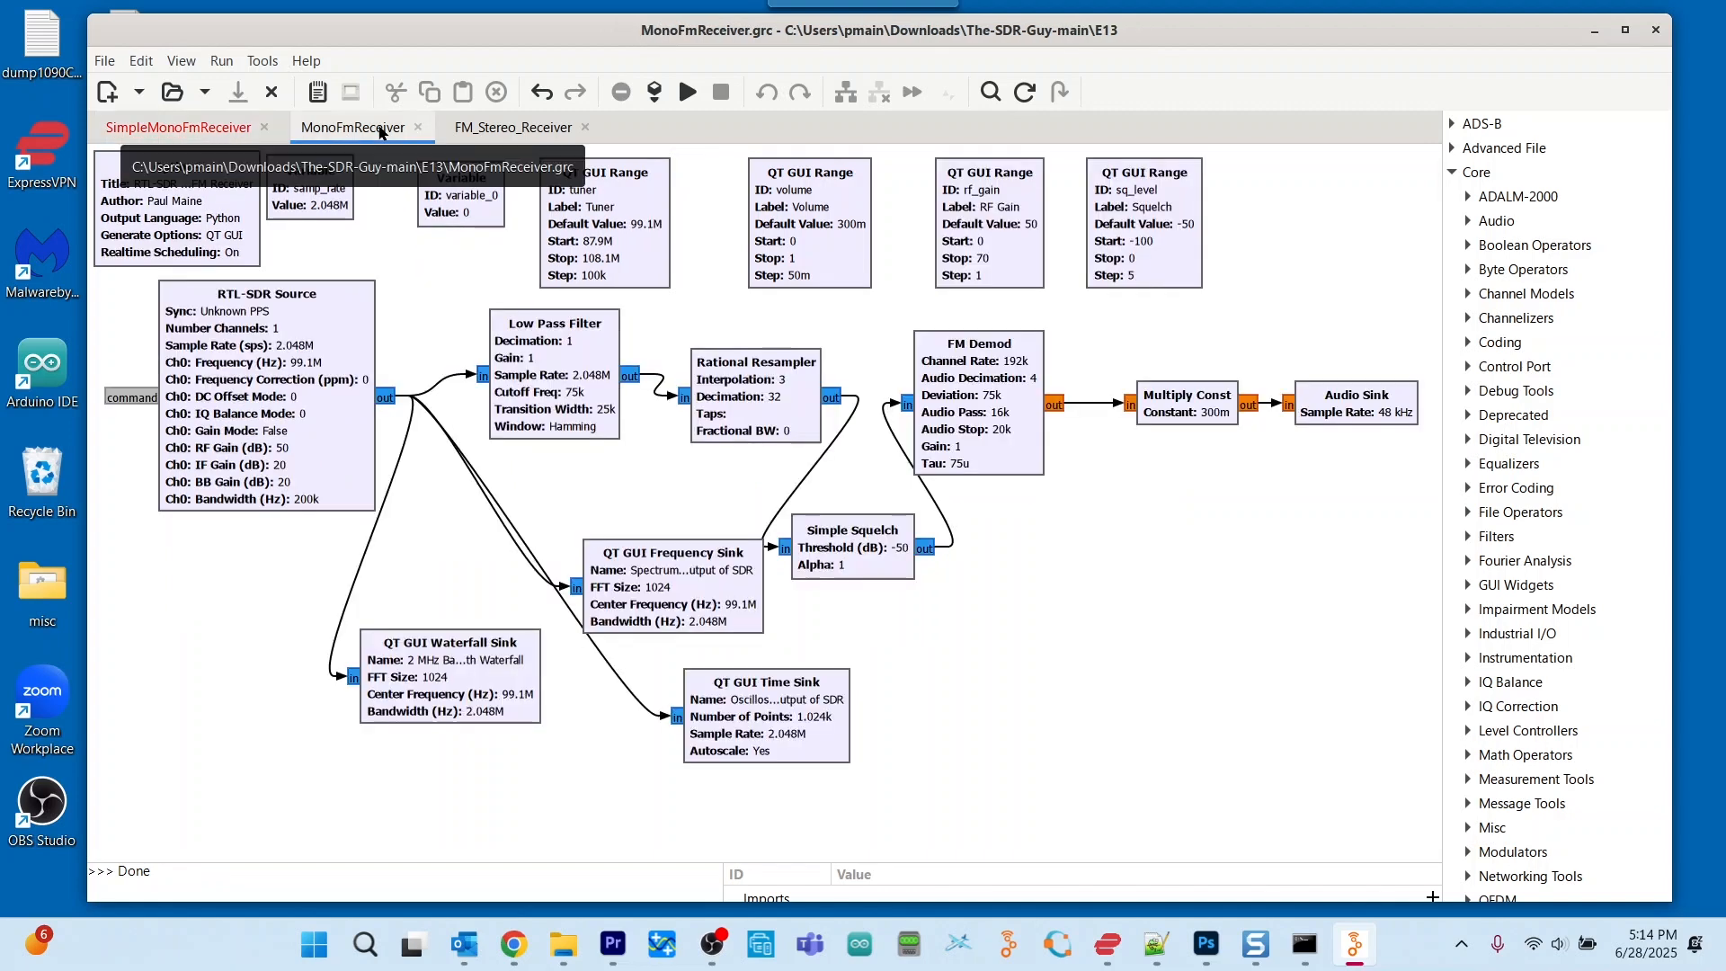
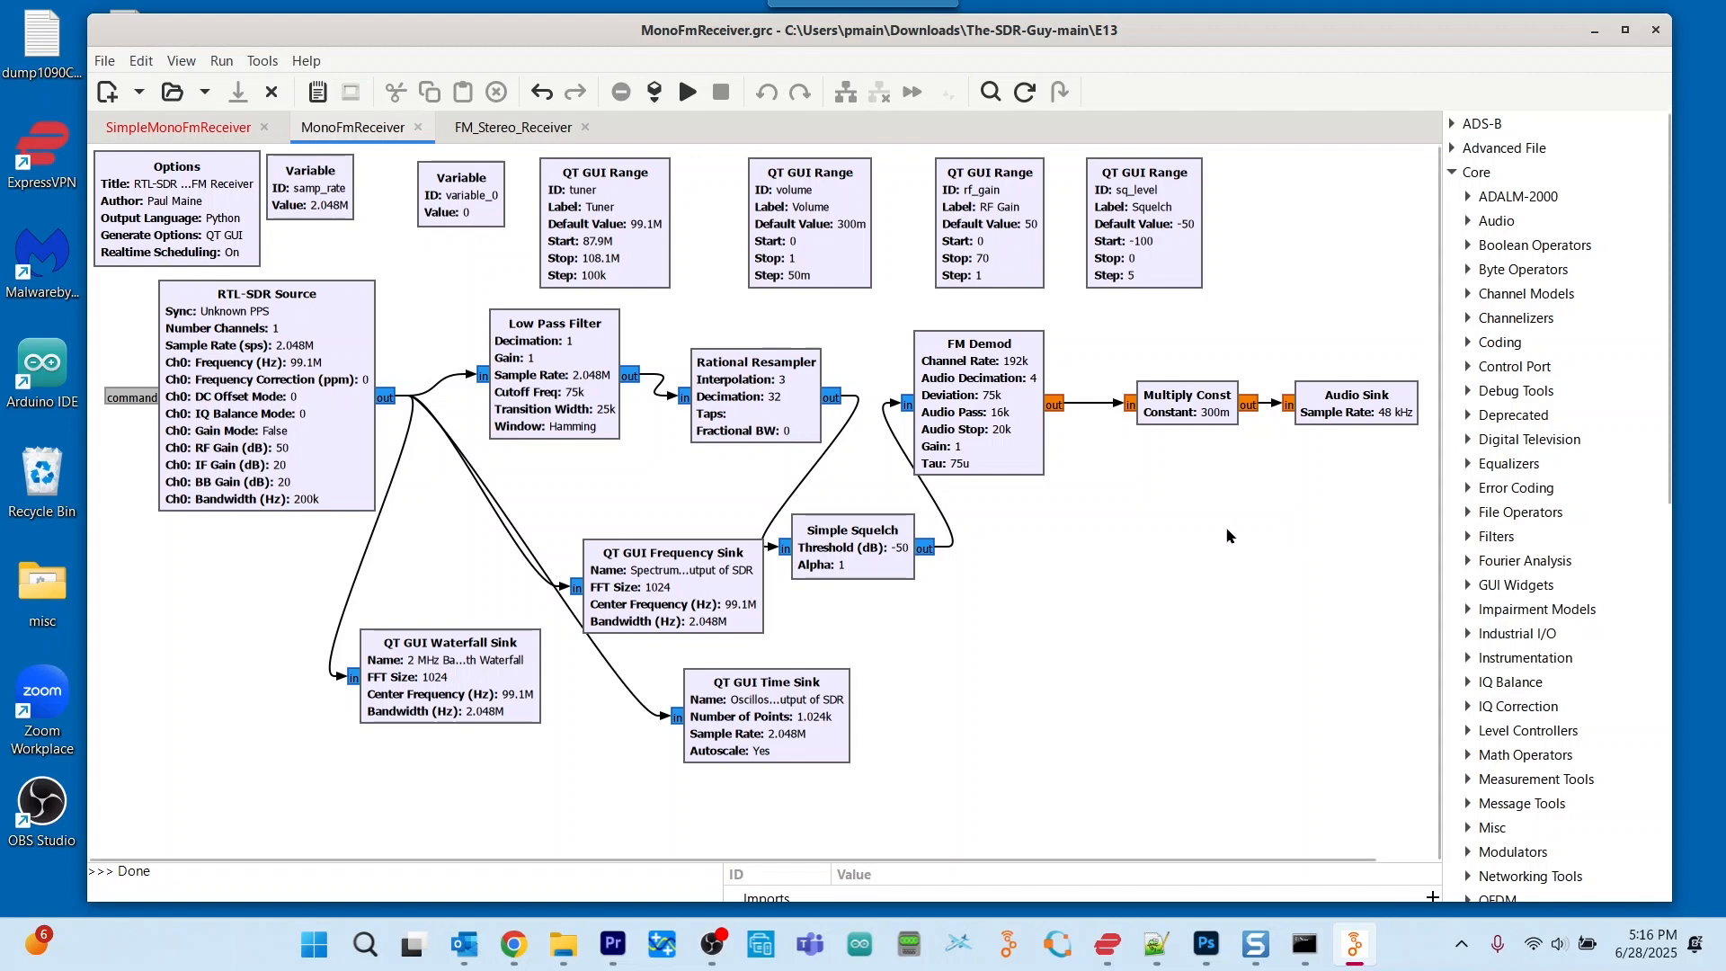
pyautogui.doubleClick(637, 253)
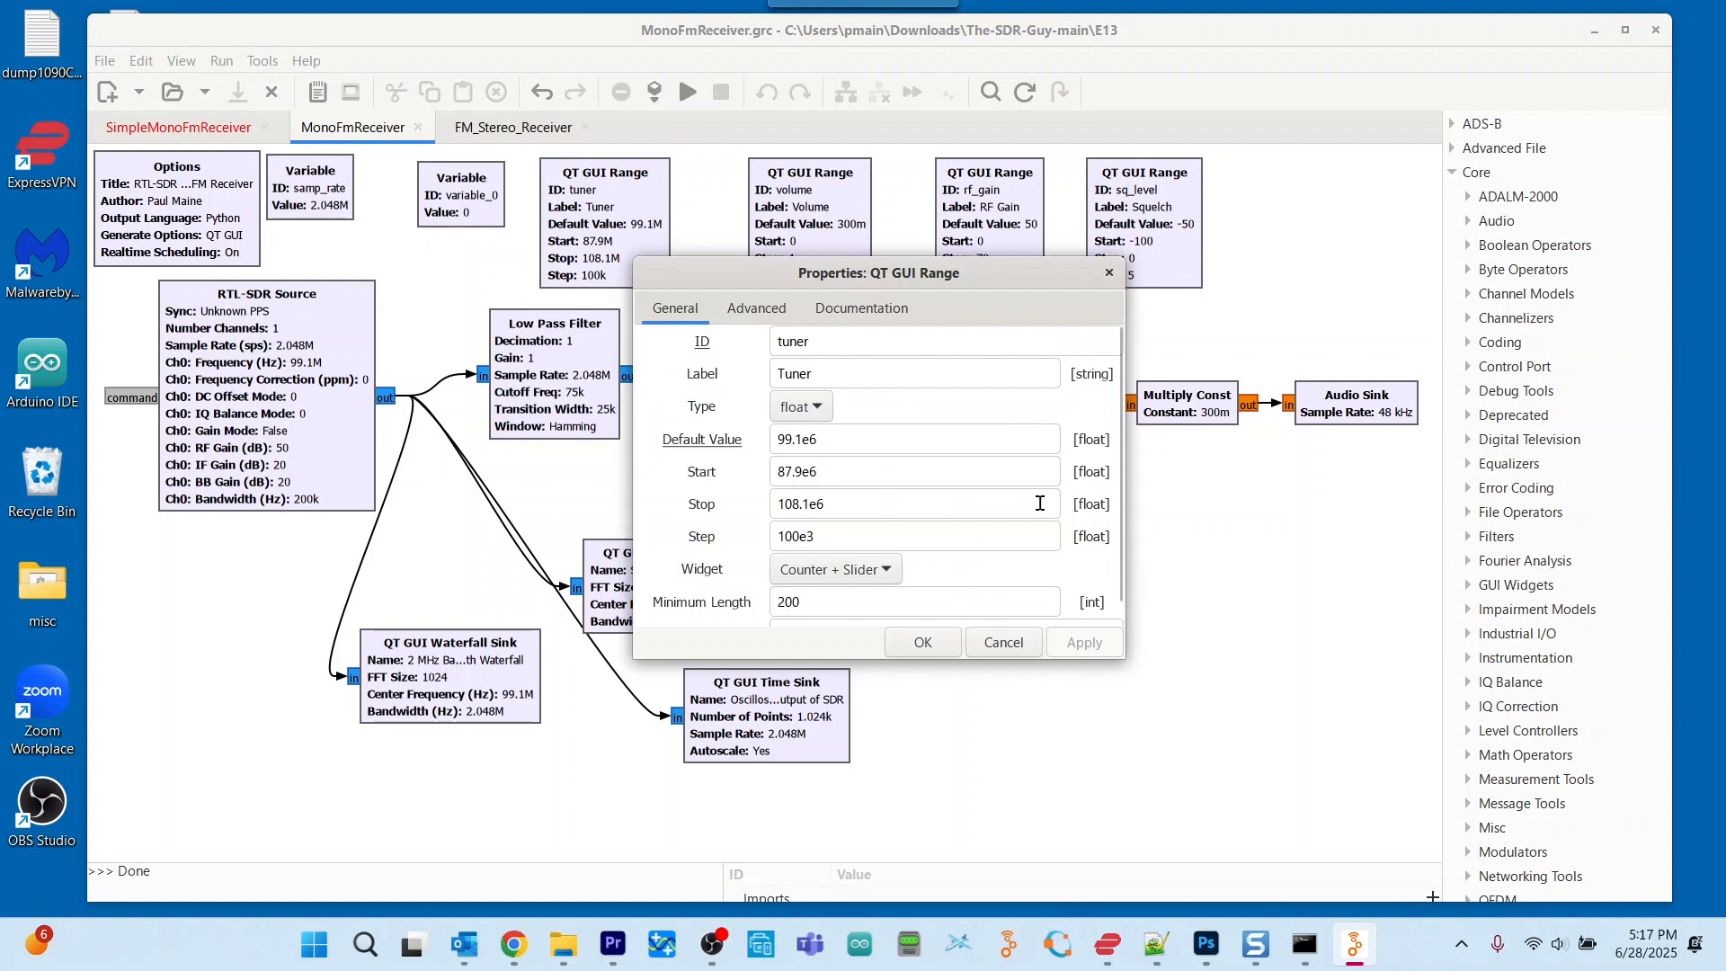
pyautogui.scroll(-1, 1037, 502)
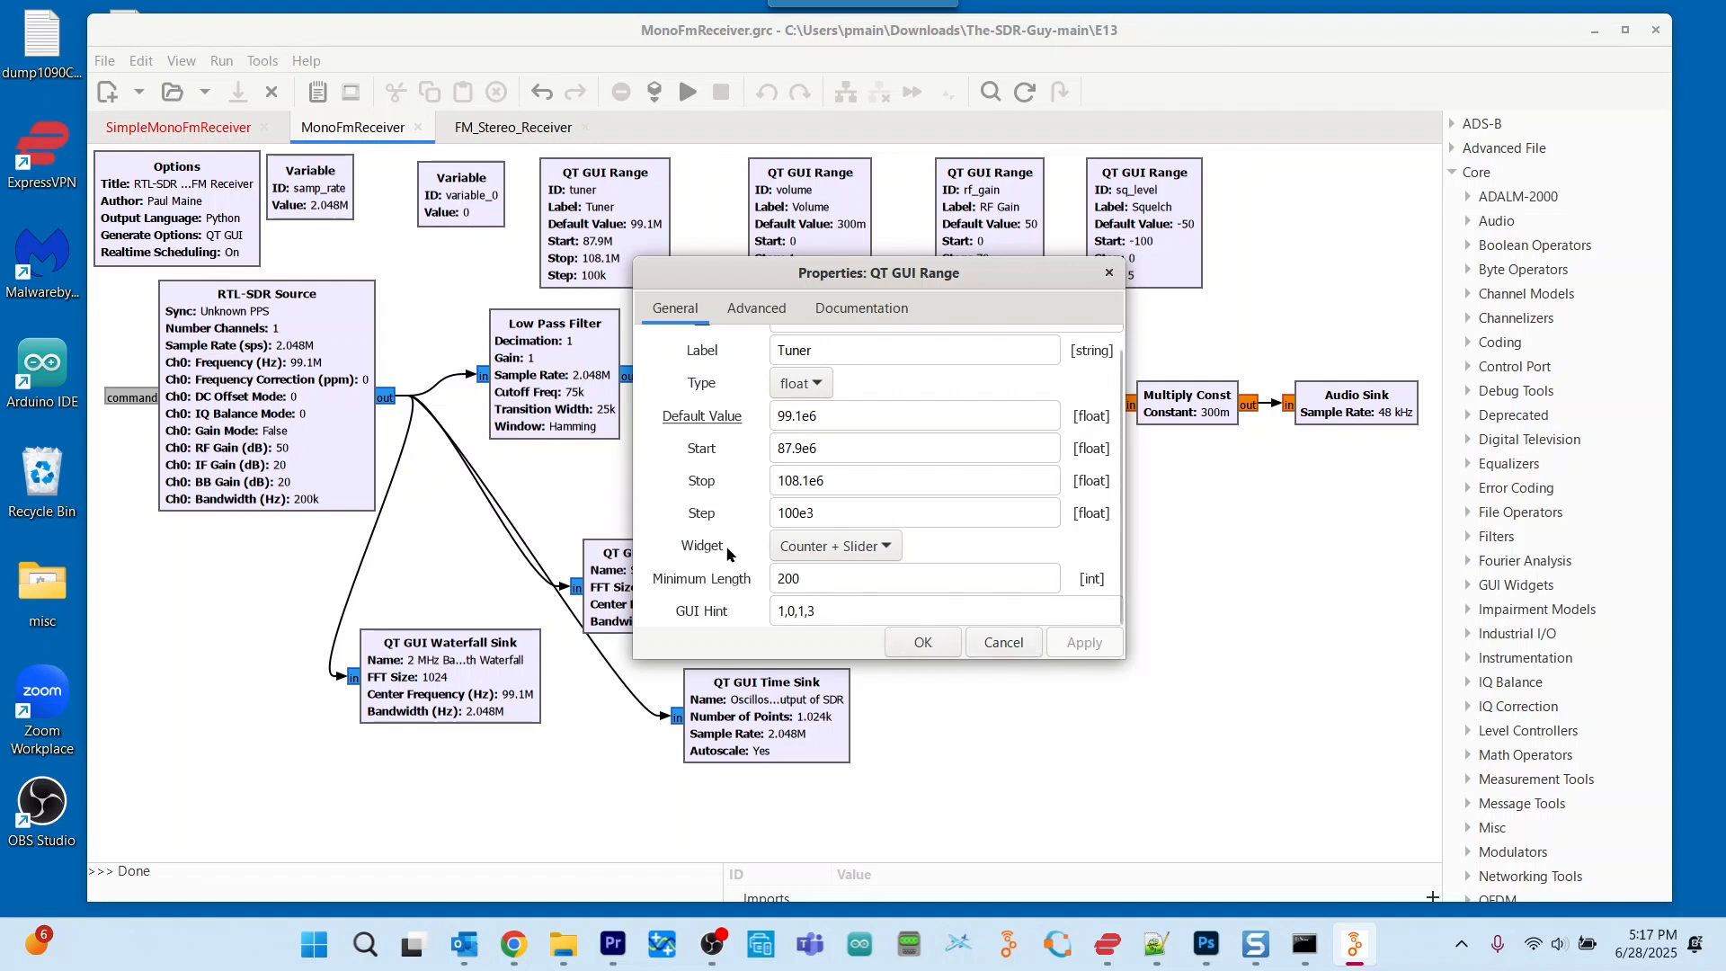
pyautogui.click(886, 550)
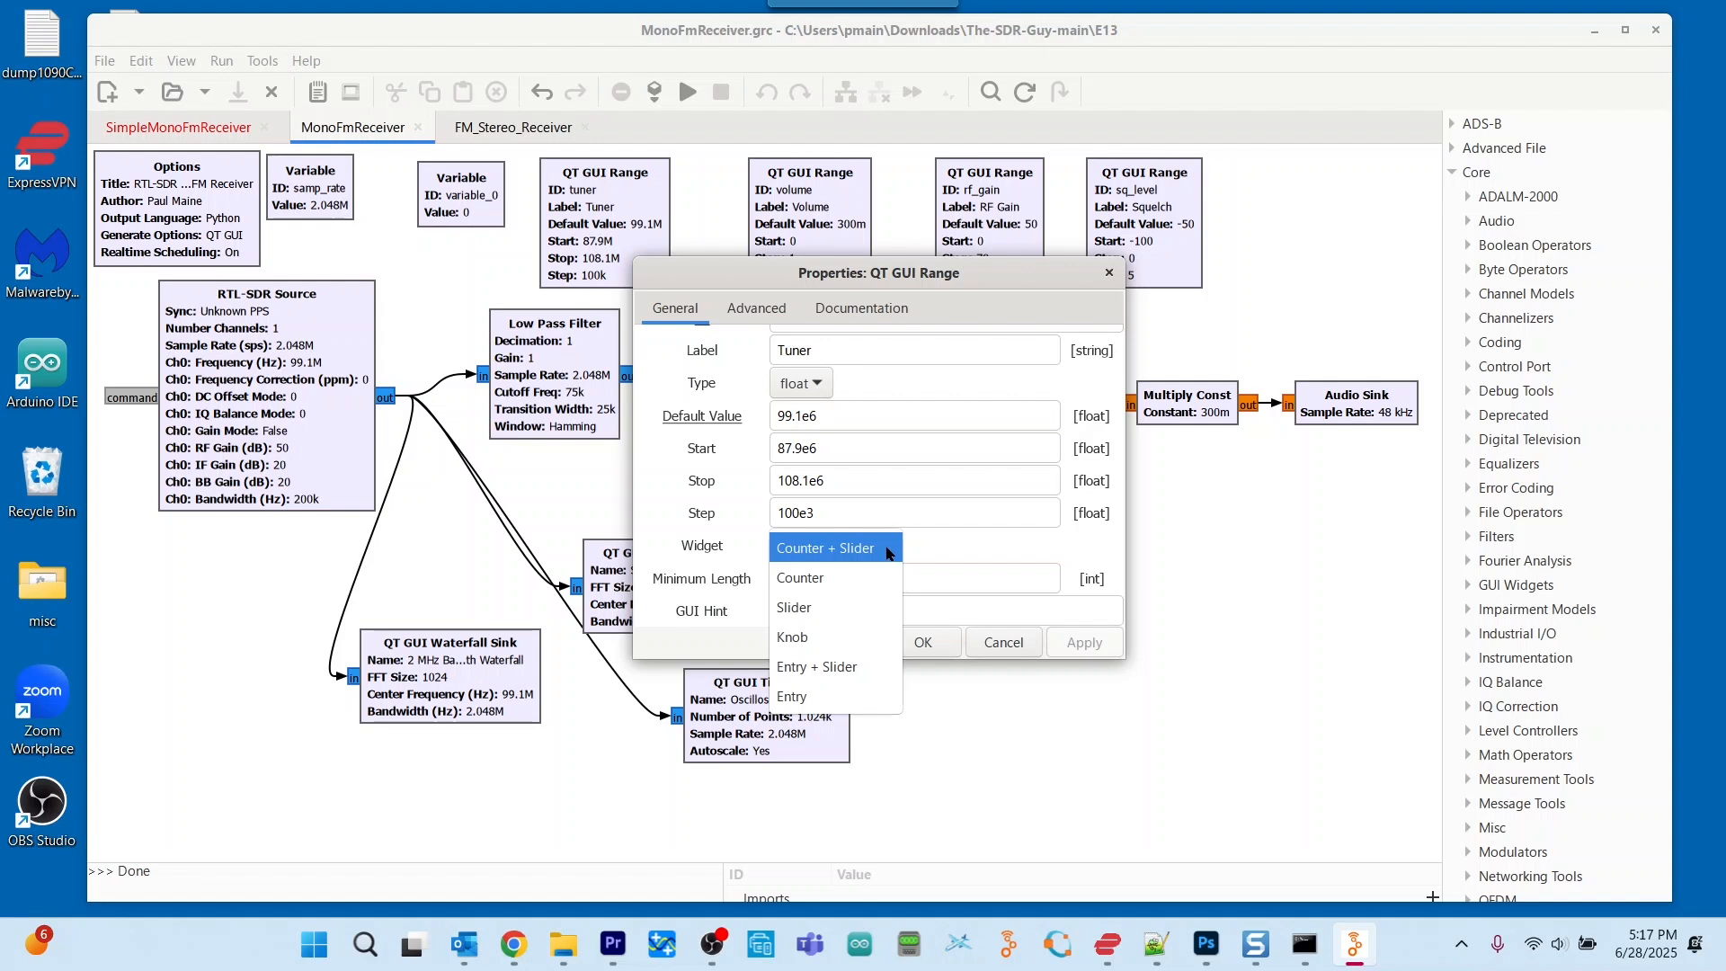
pyautogui.click(948, 548)
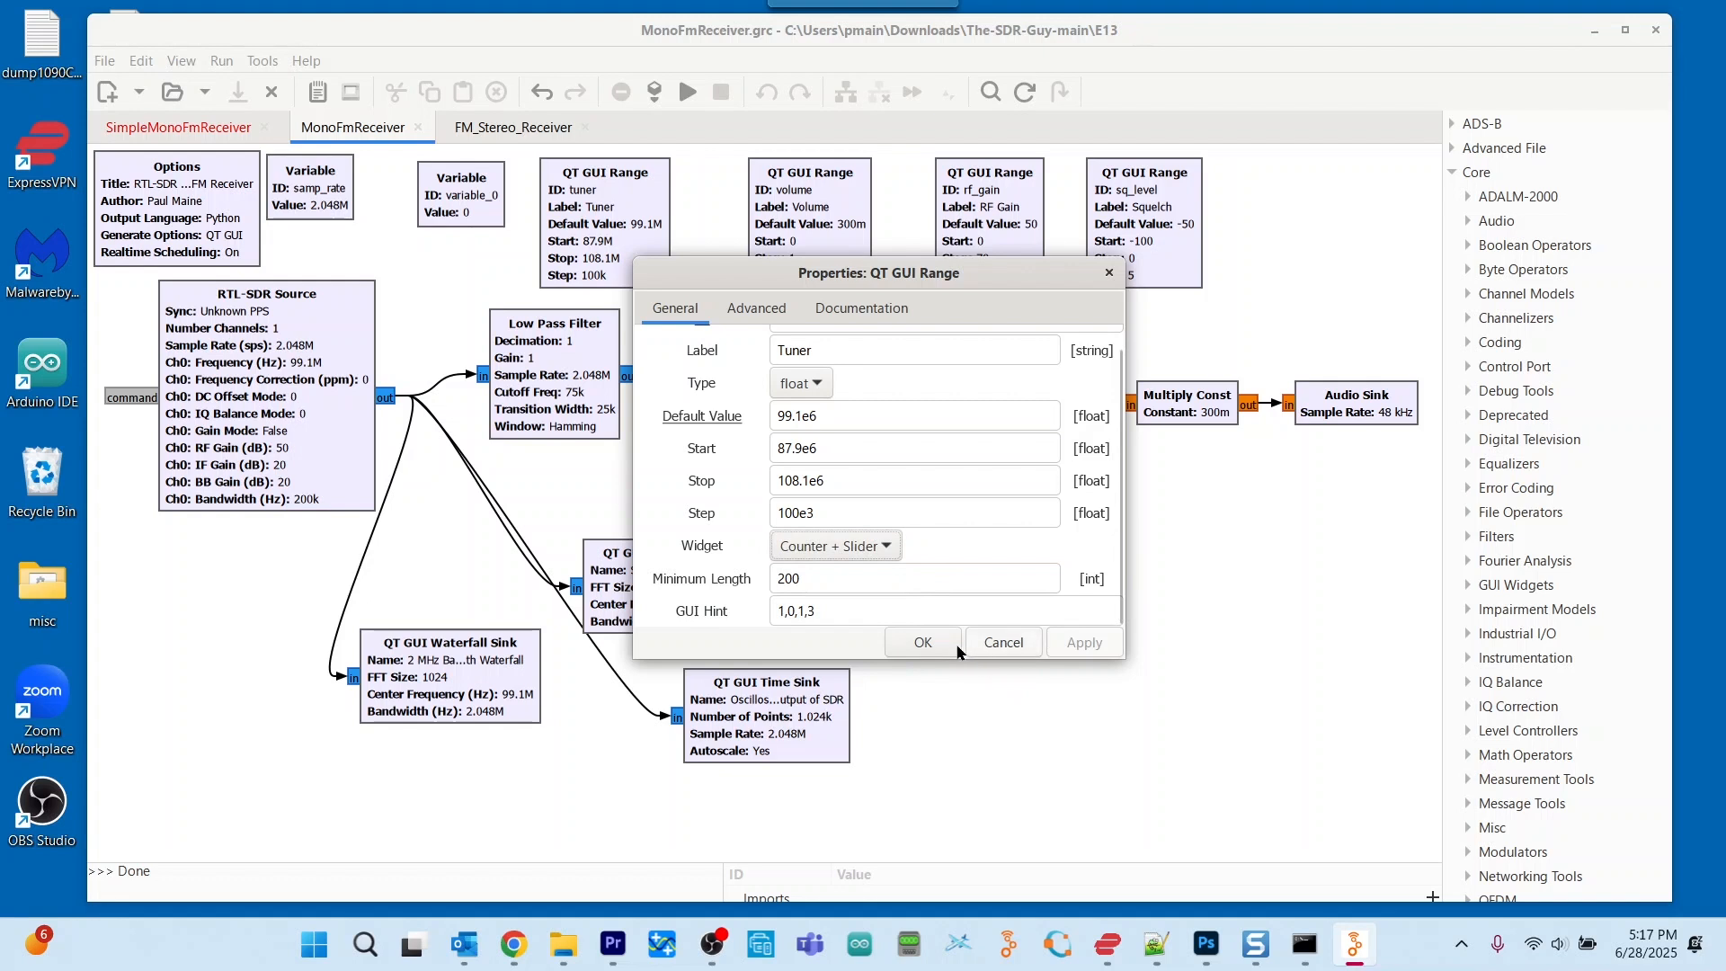
pyautogui.click(929, 645)
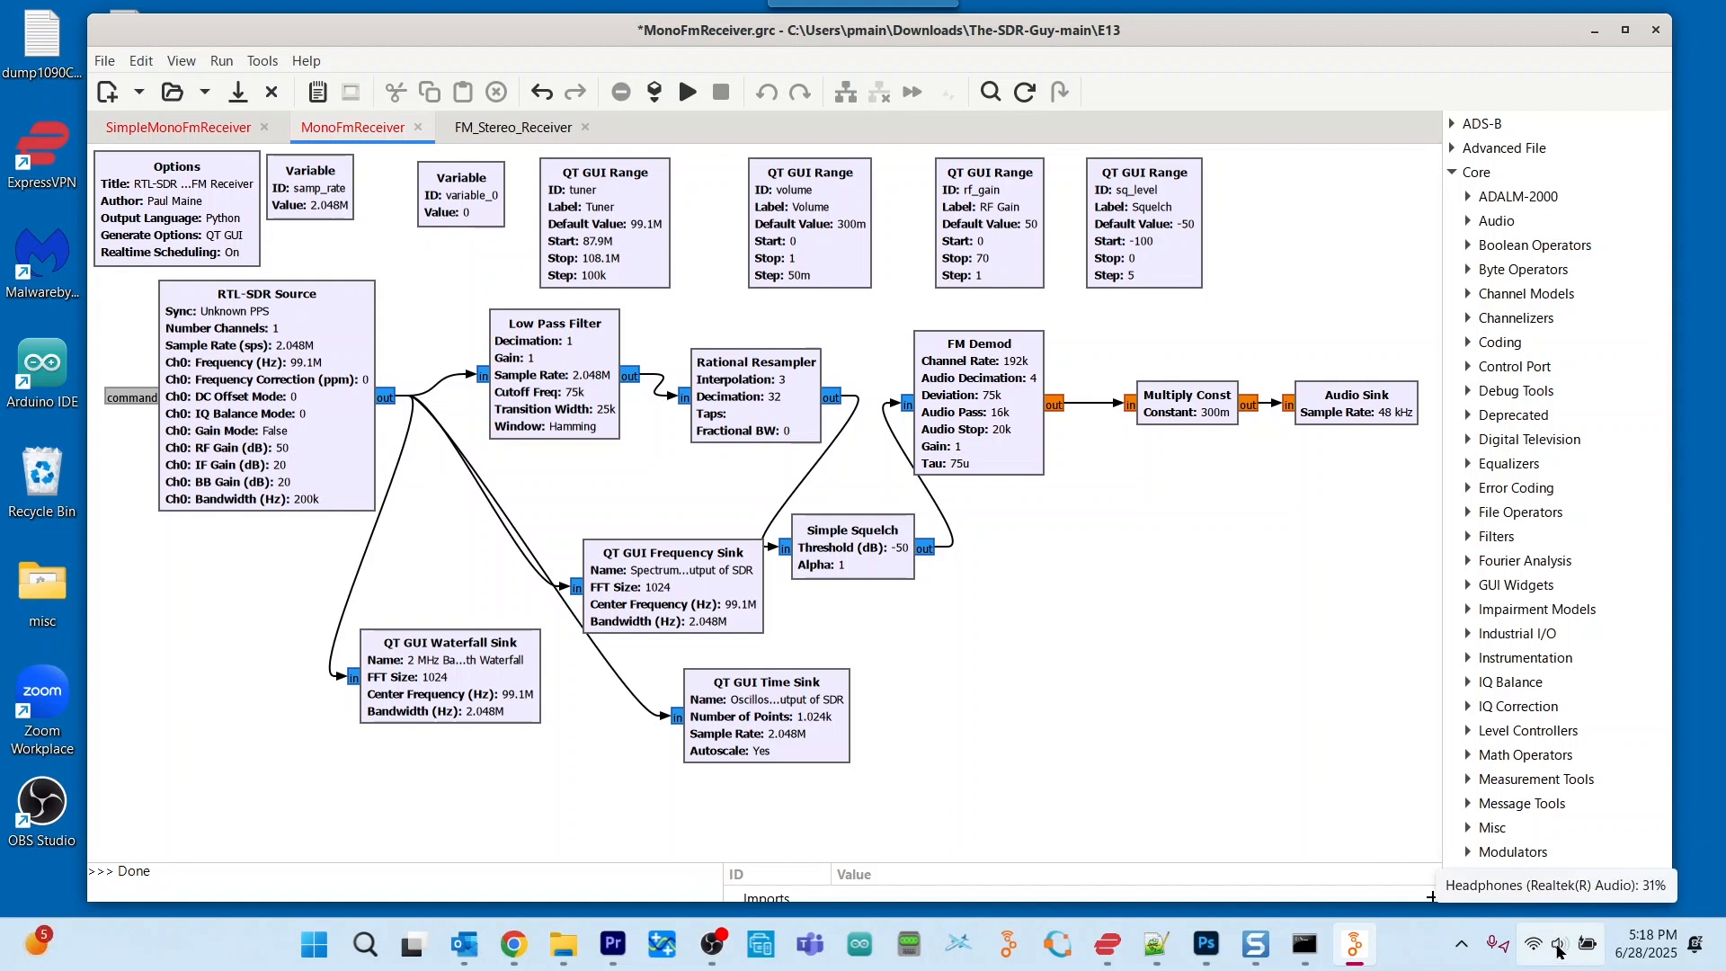
# Turn the computer's sound volume all the way down and return to the flowgraph
pyautogui.click(1559, 945)
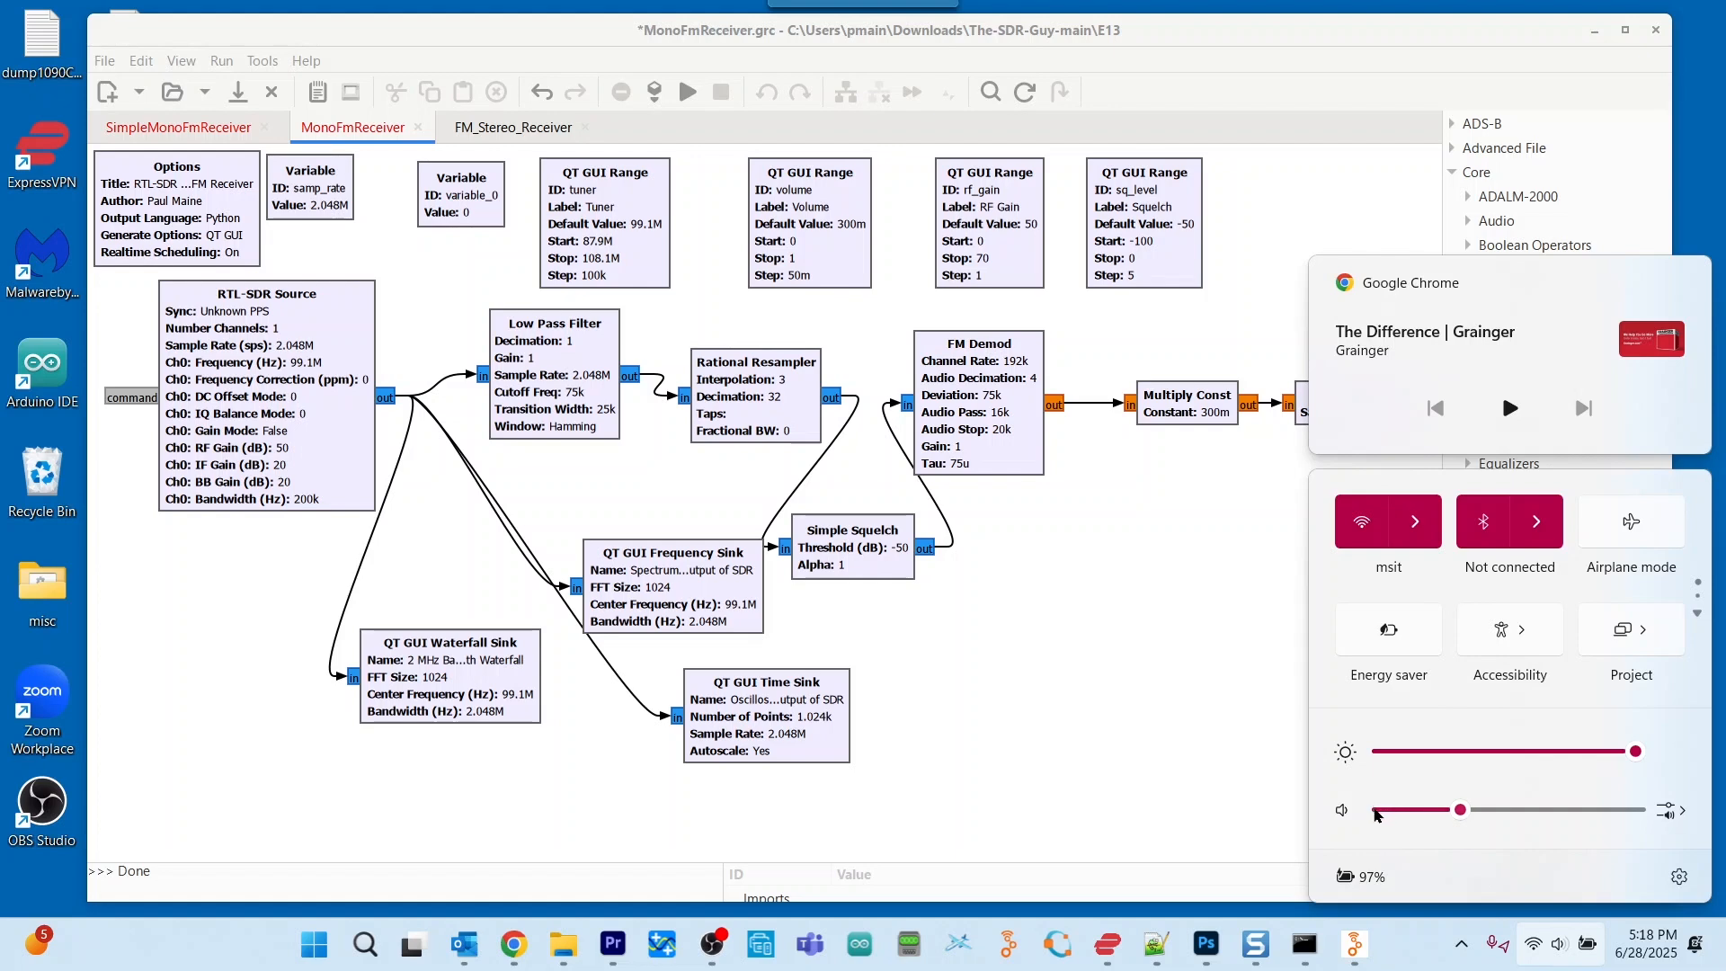
pyautogui.click(1376, 811)
pyautogui.click(1293, 735)
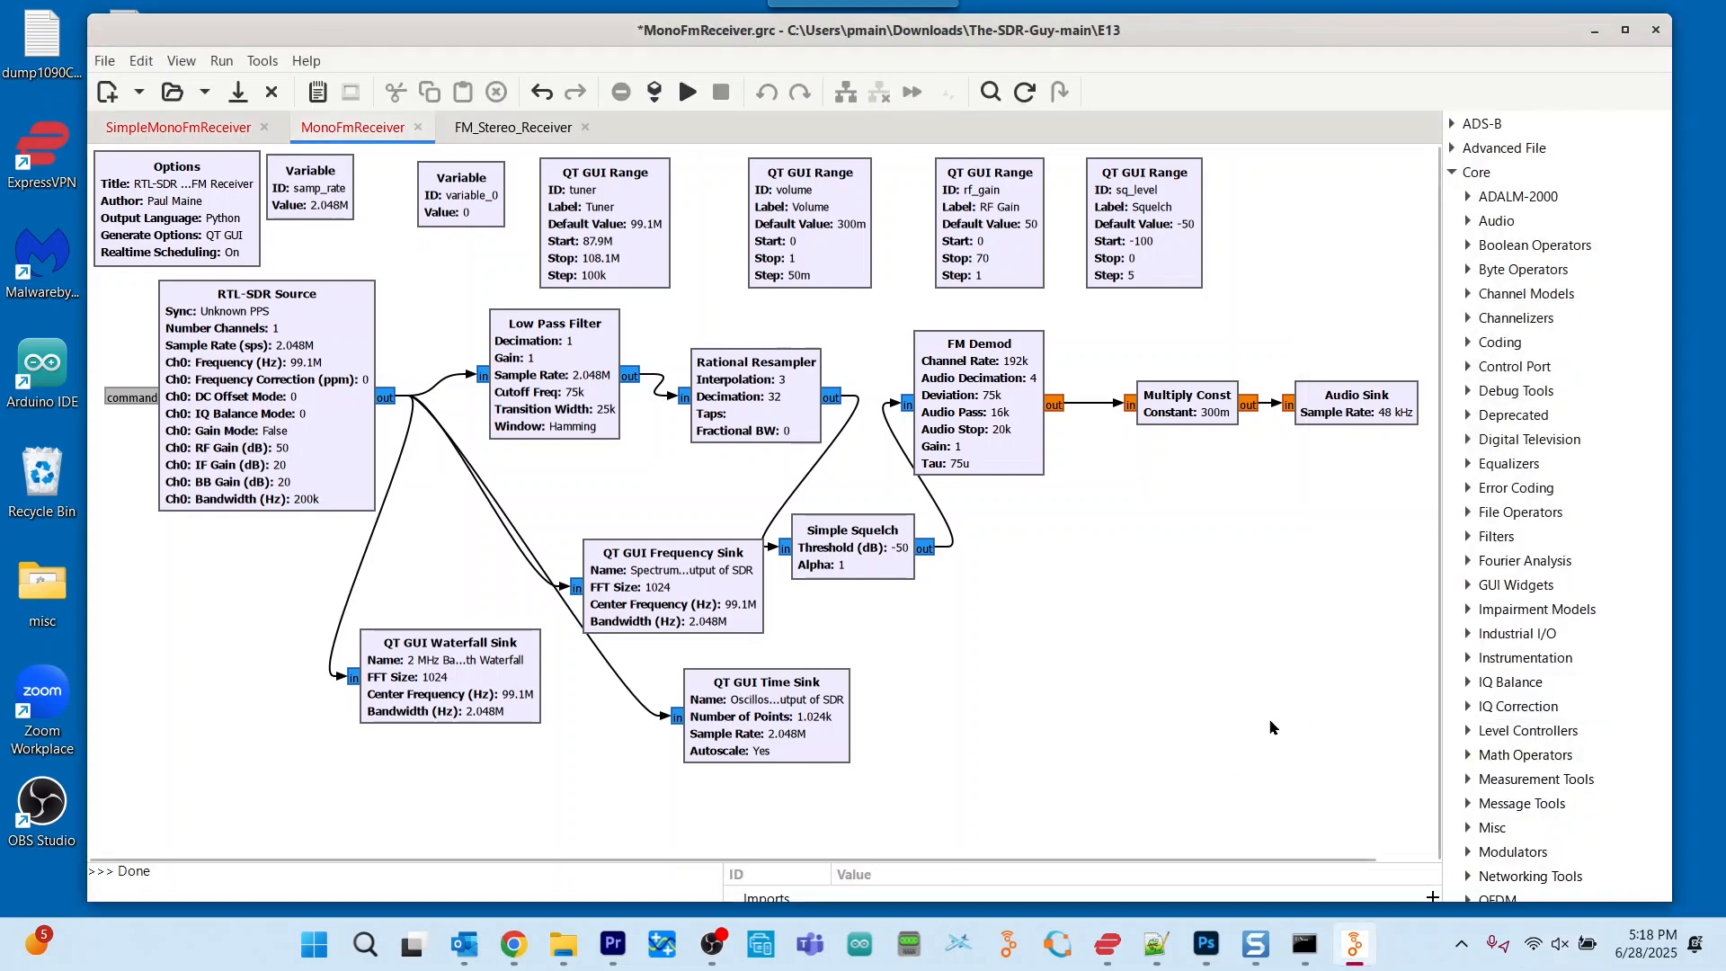
# Run the MonoFmReceiver flowgraph, and move and heighten its receiver window so the lower plots' axes fit
pyautogui.click(688, 94)
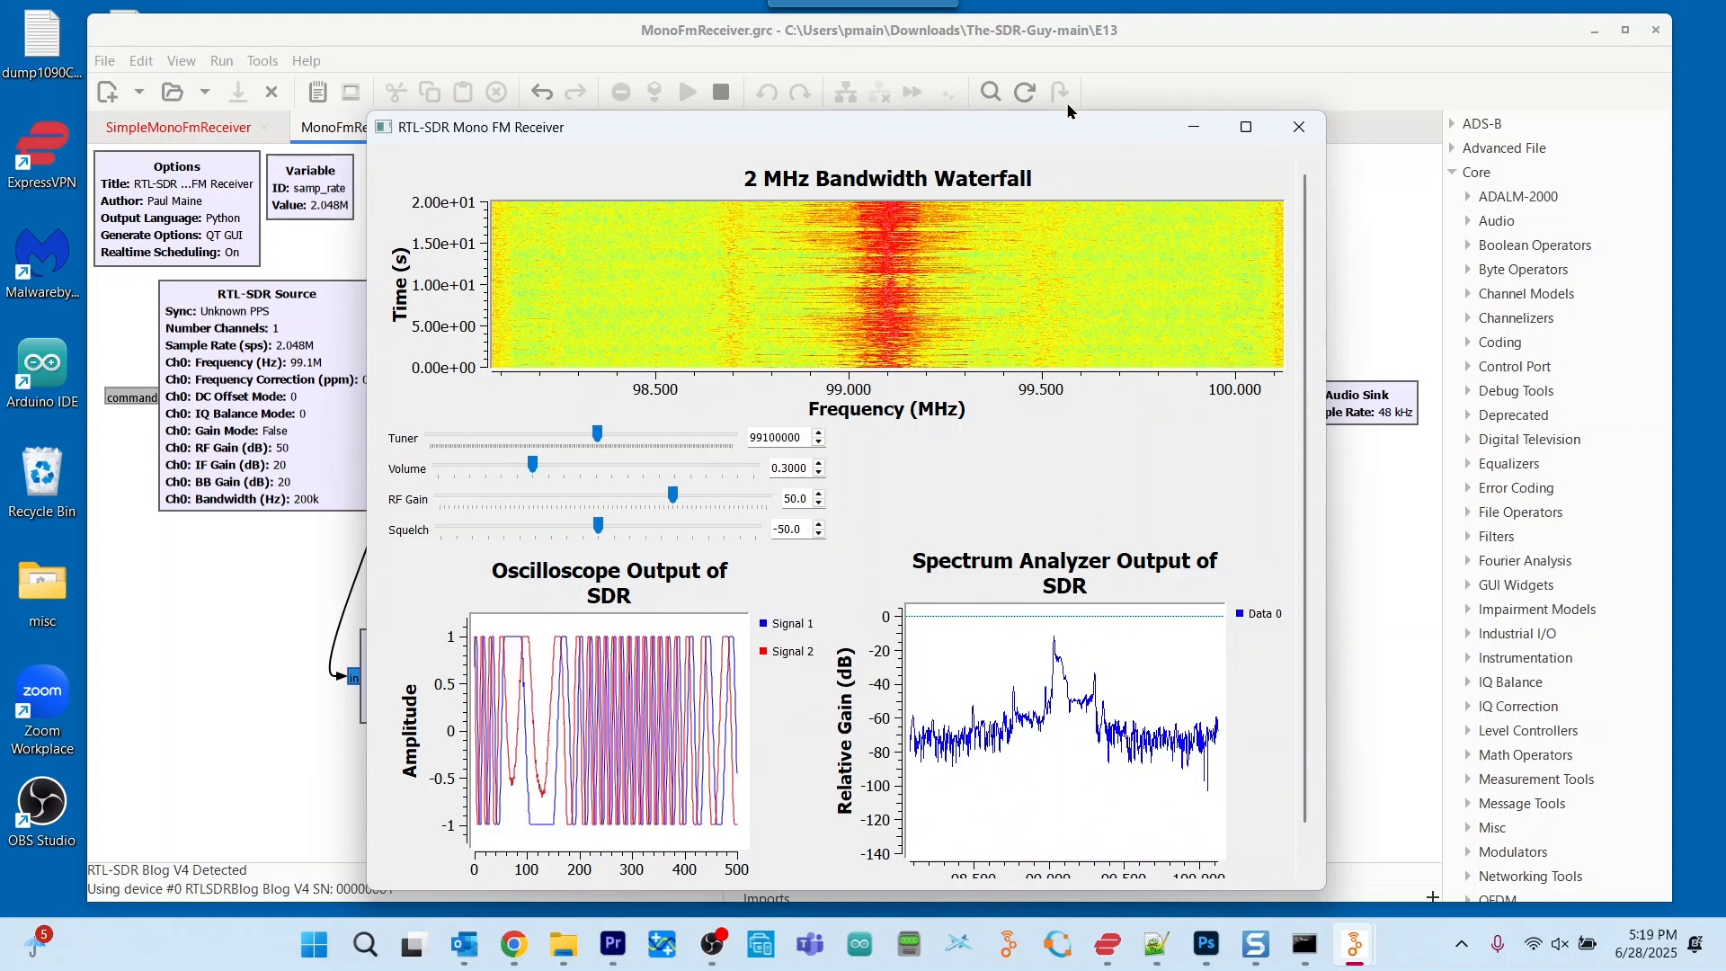
pyautogui.moveTo(1072, 141); pyautogui.dragTo(1057, 103)
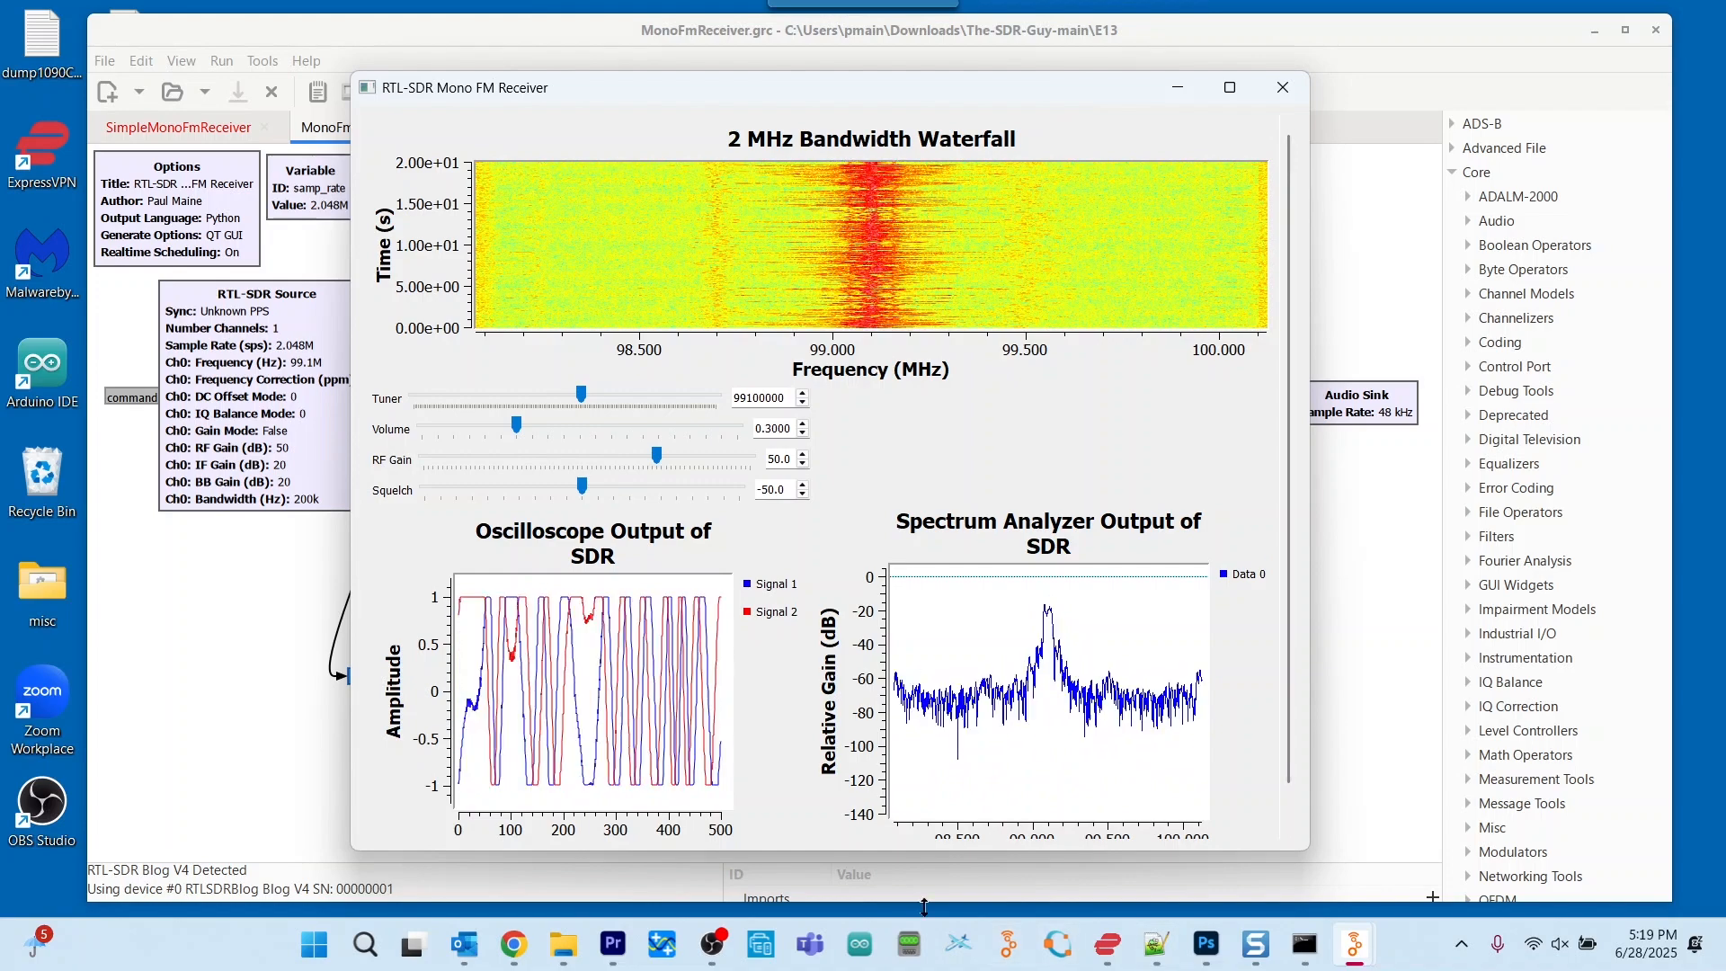
pyautogui.moveTo(883, 852); pyautogui.dragTo(881, 888)
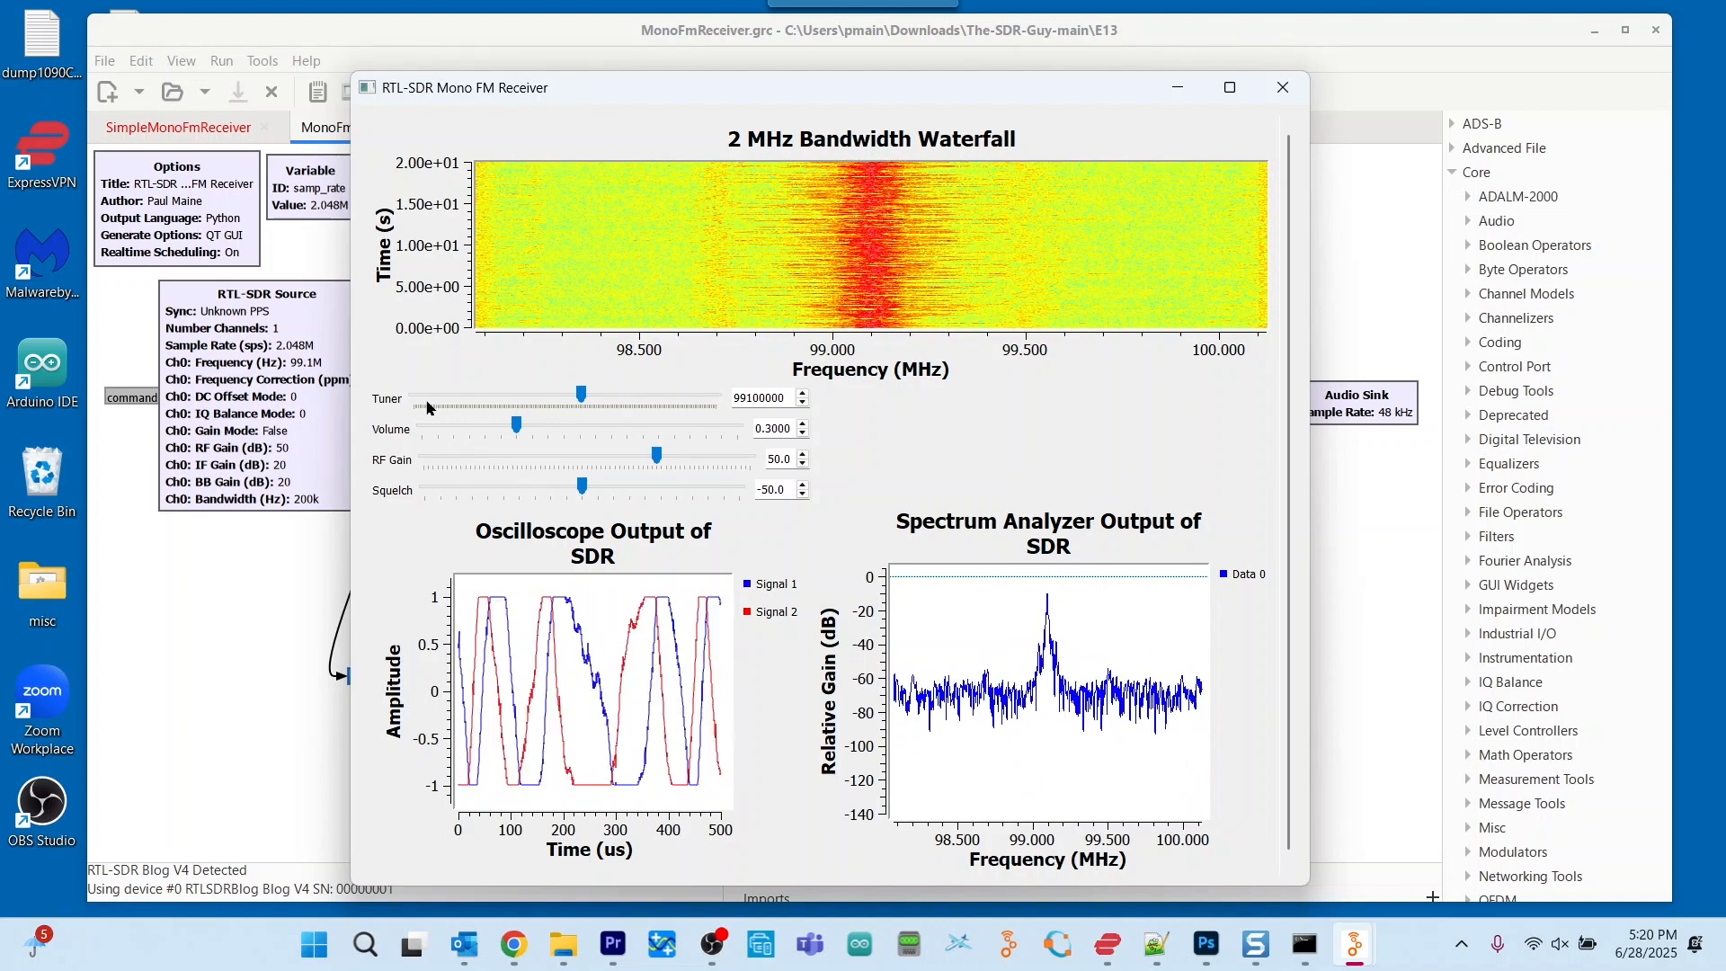
# Tune the running receiver down to 98.5 MHz and back up to 99.5 MHz, and set its volume to 0.5
pyautogui.click(580, 398)
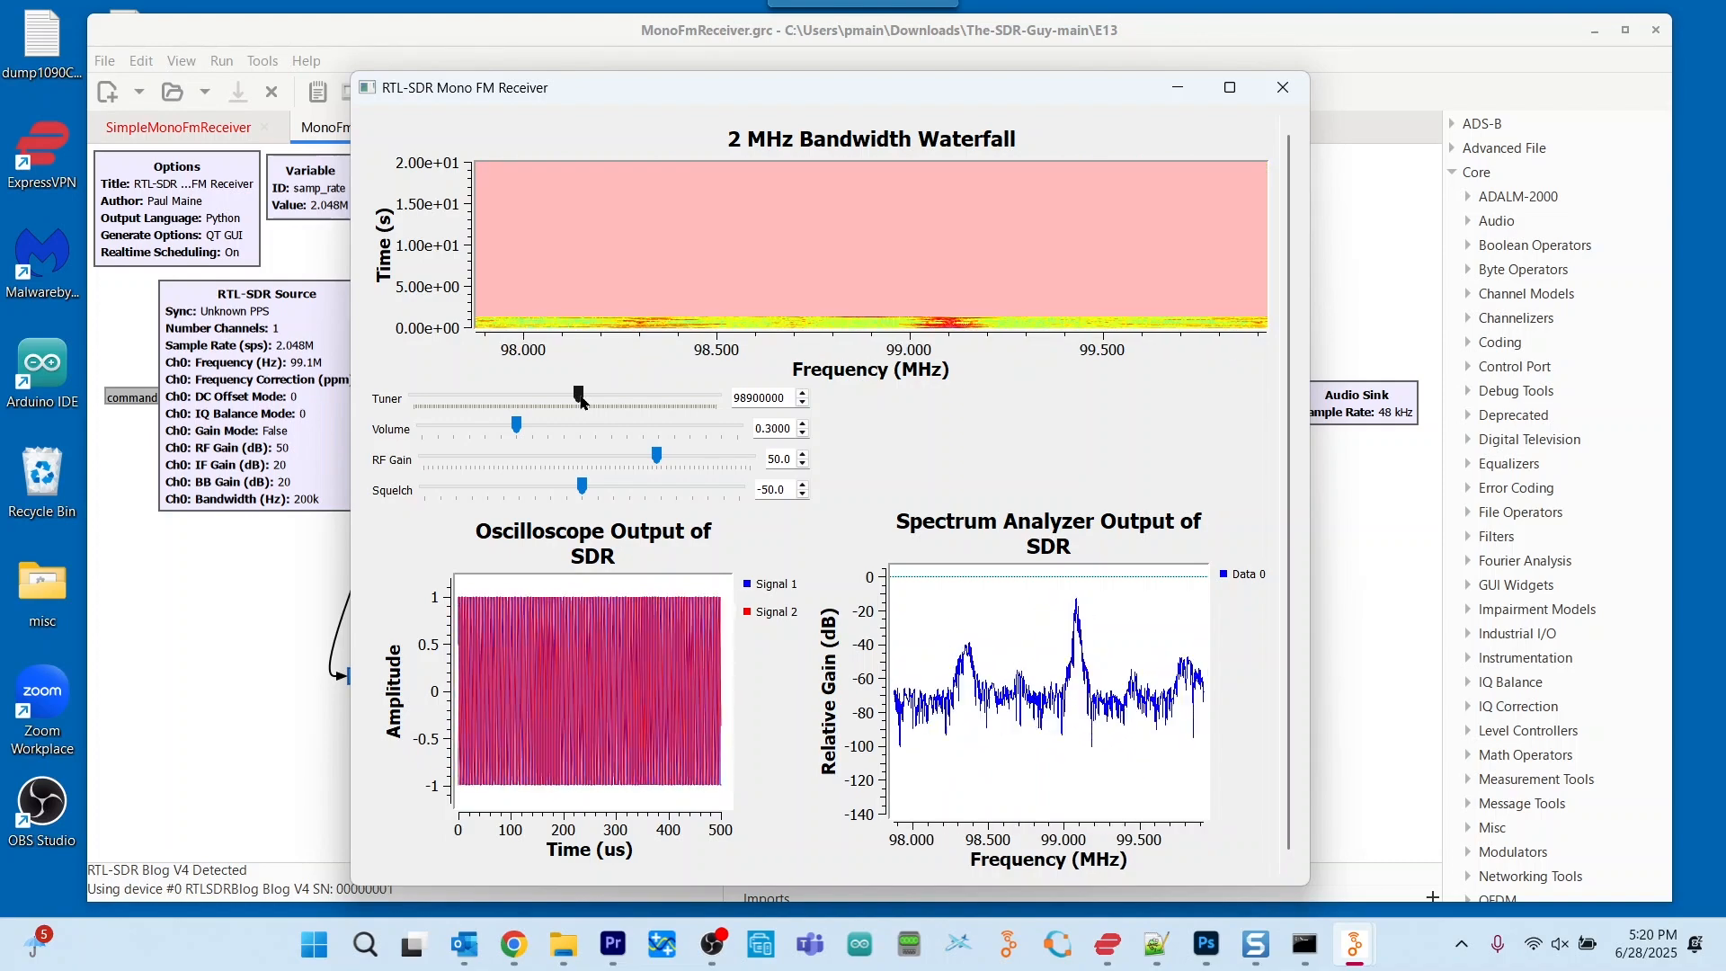
pyautogui.scroll(-4, 580, 398)
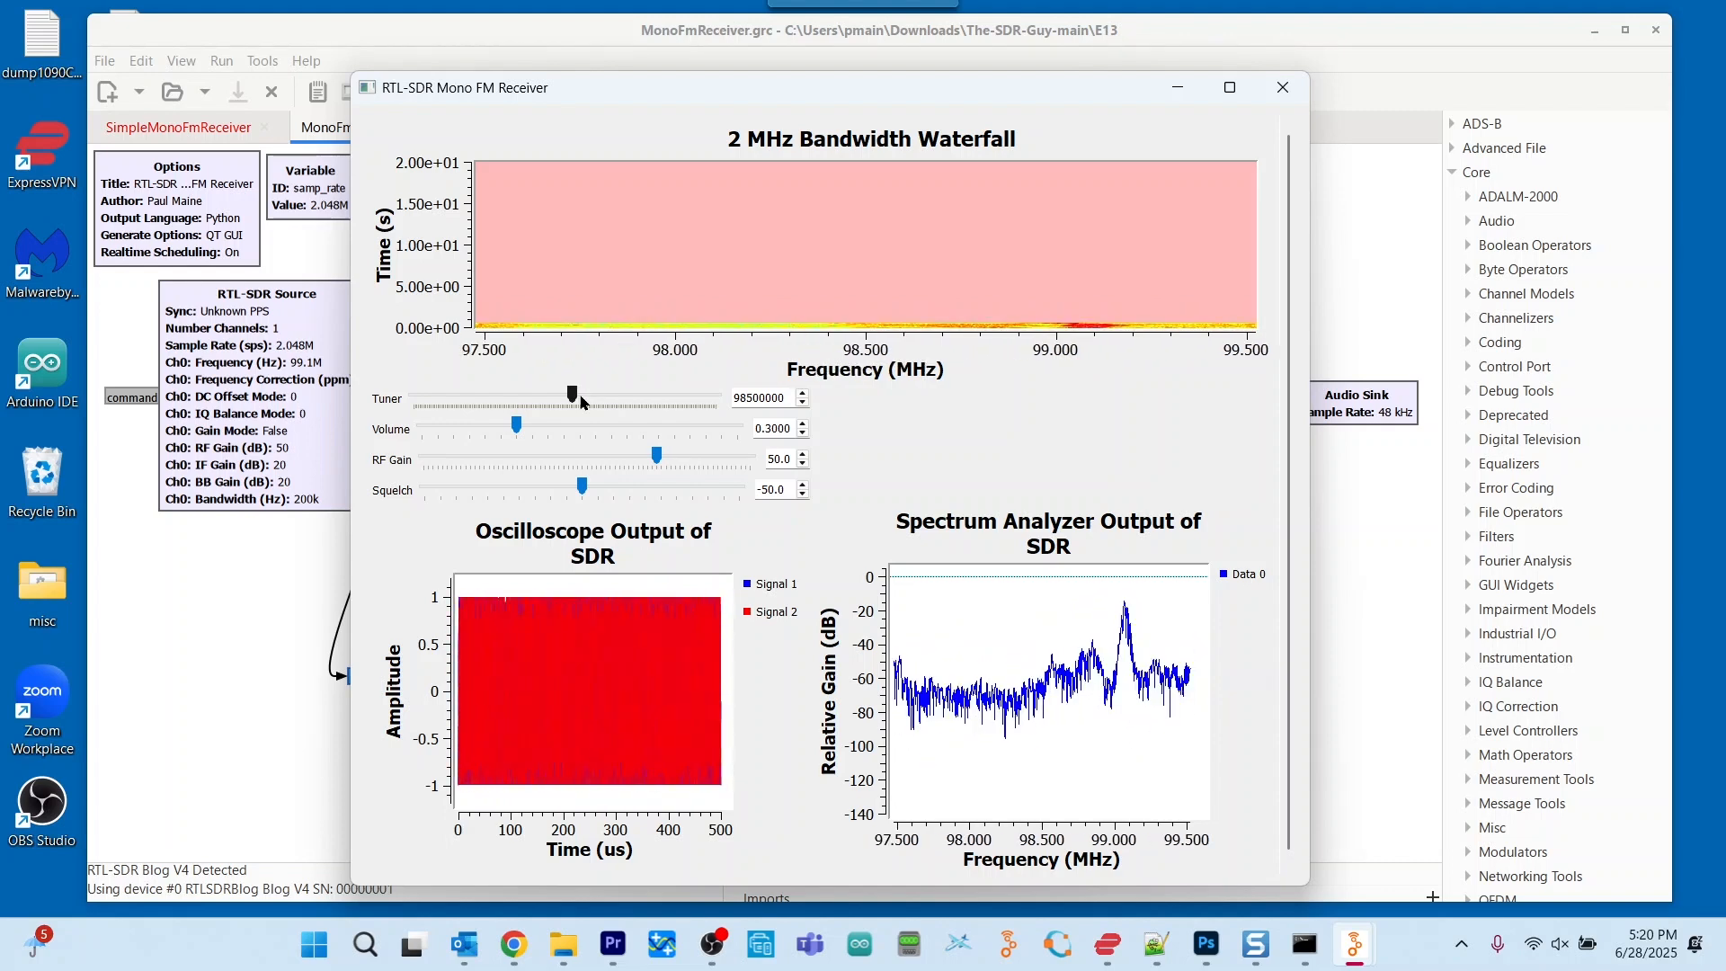
pyautogui.scroll(4, 580, 402)
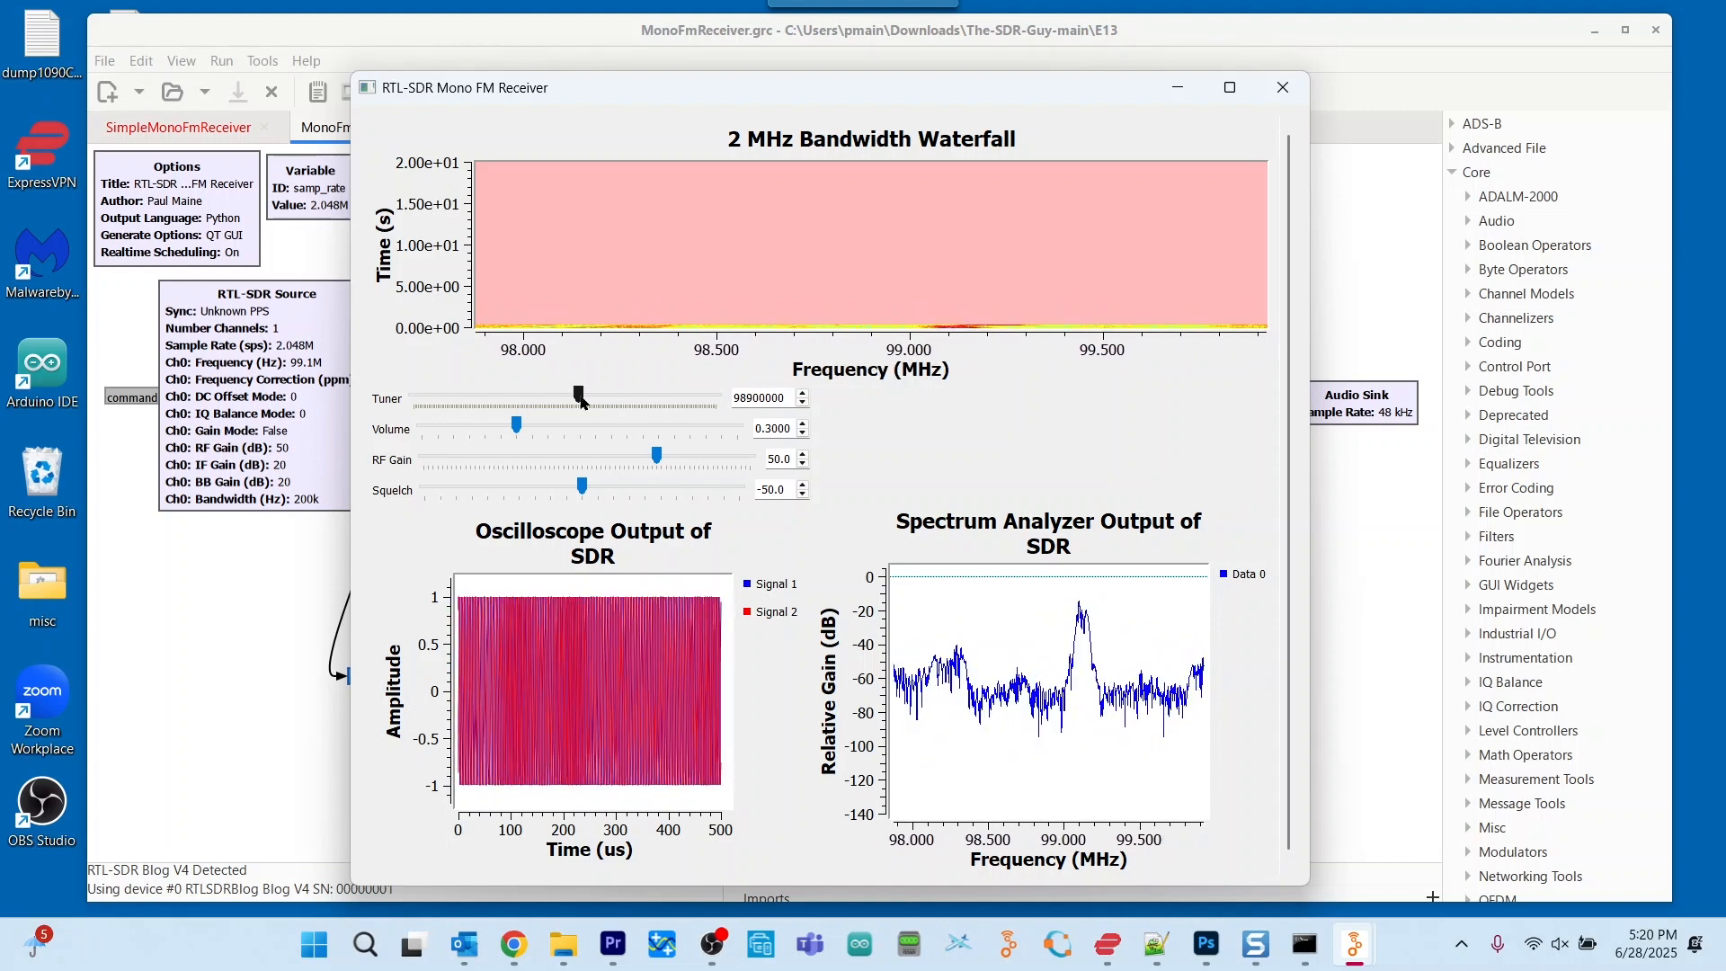
pyautogui.scroll(5, 580, 402)
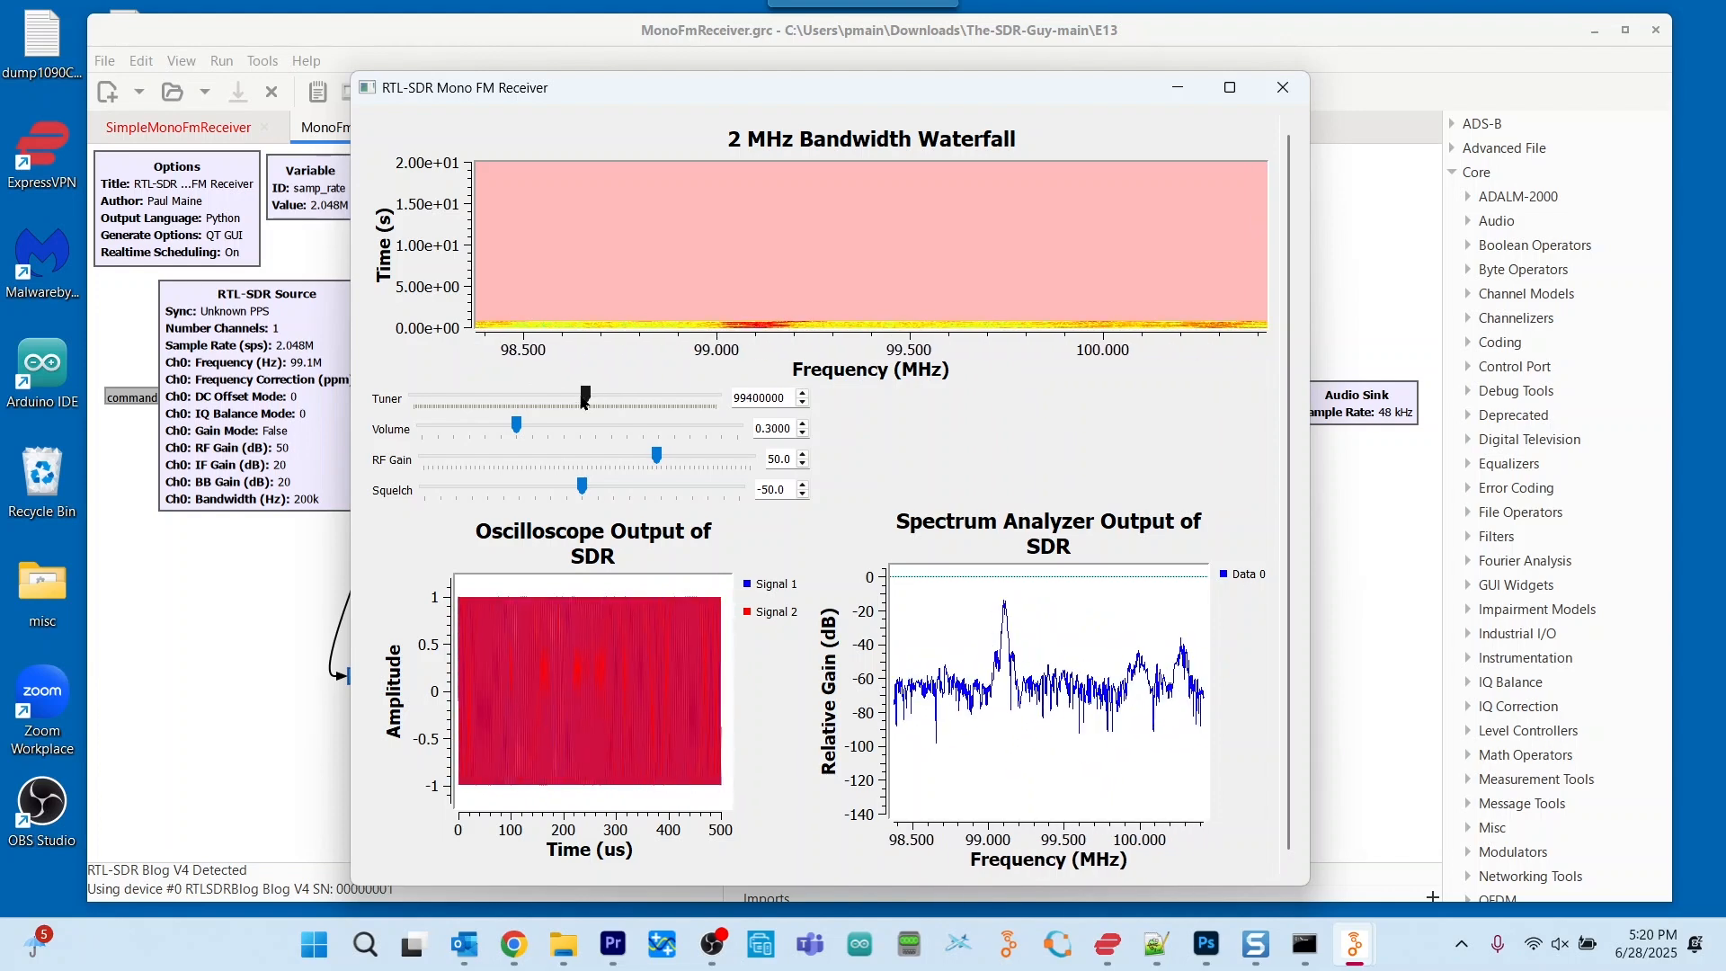
pyautogui.scroll(1, 583, 401)
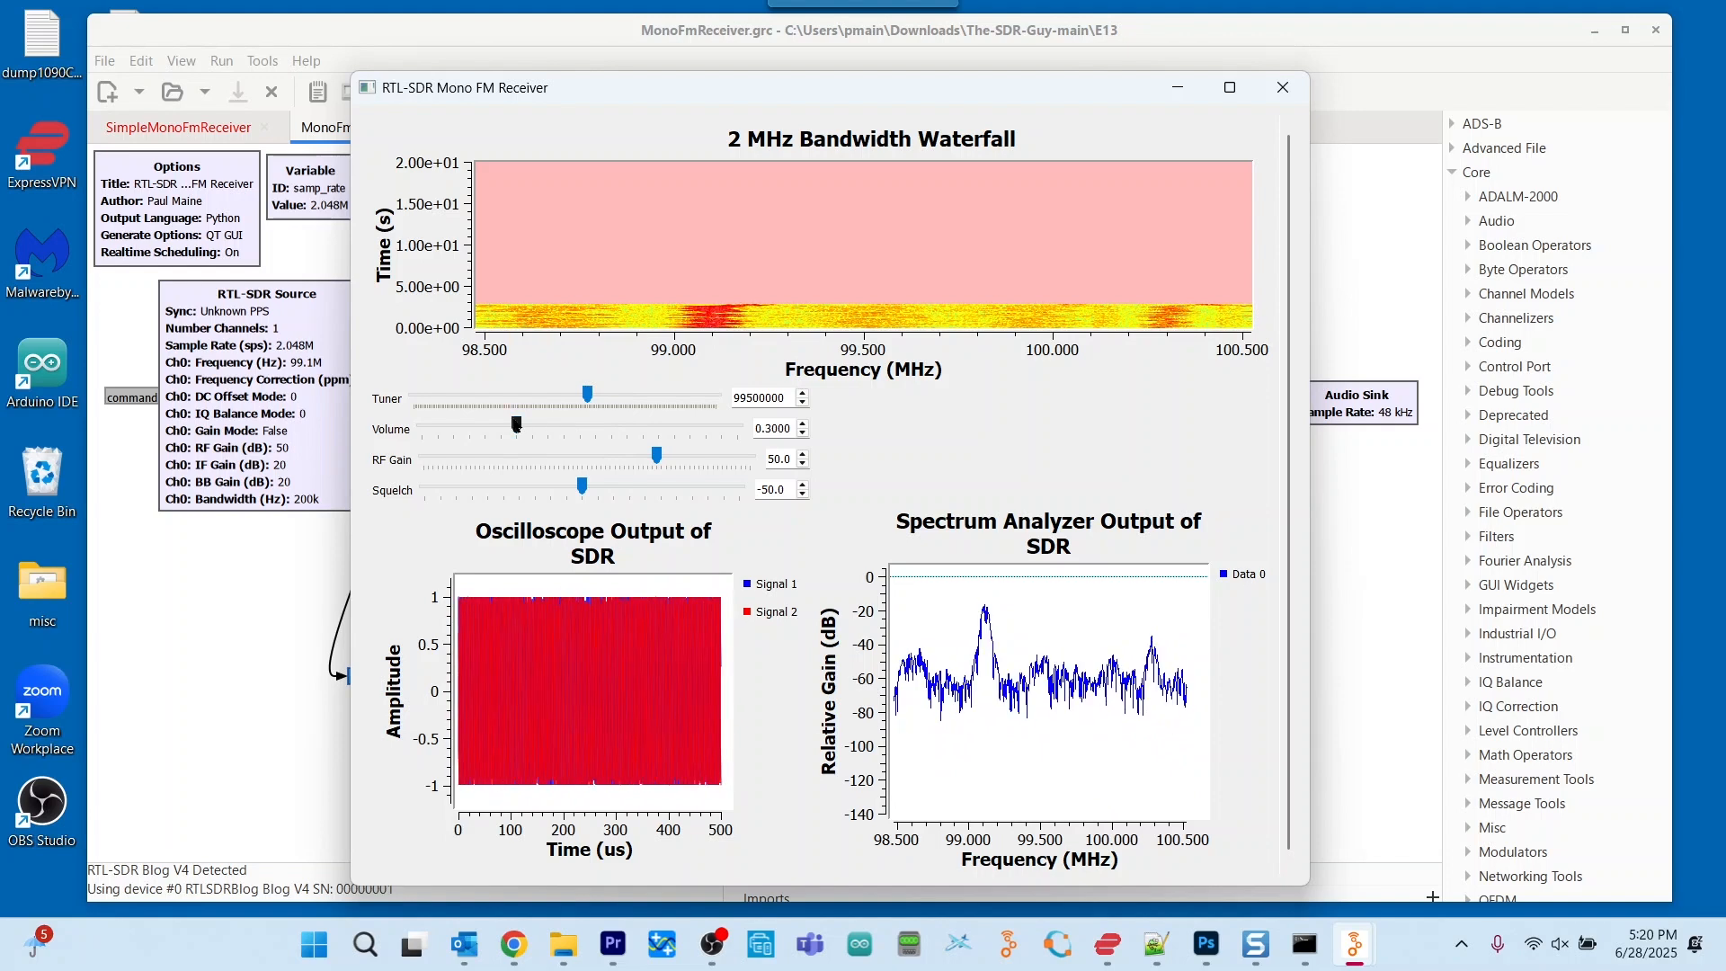
pyautogui.moveTo(519, 428); pyautogui.dragTo(580, 428)
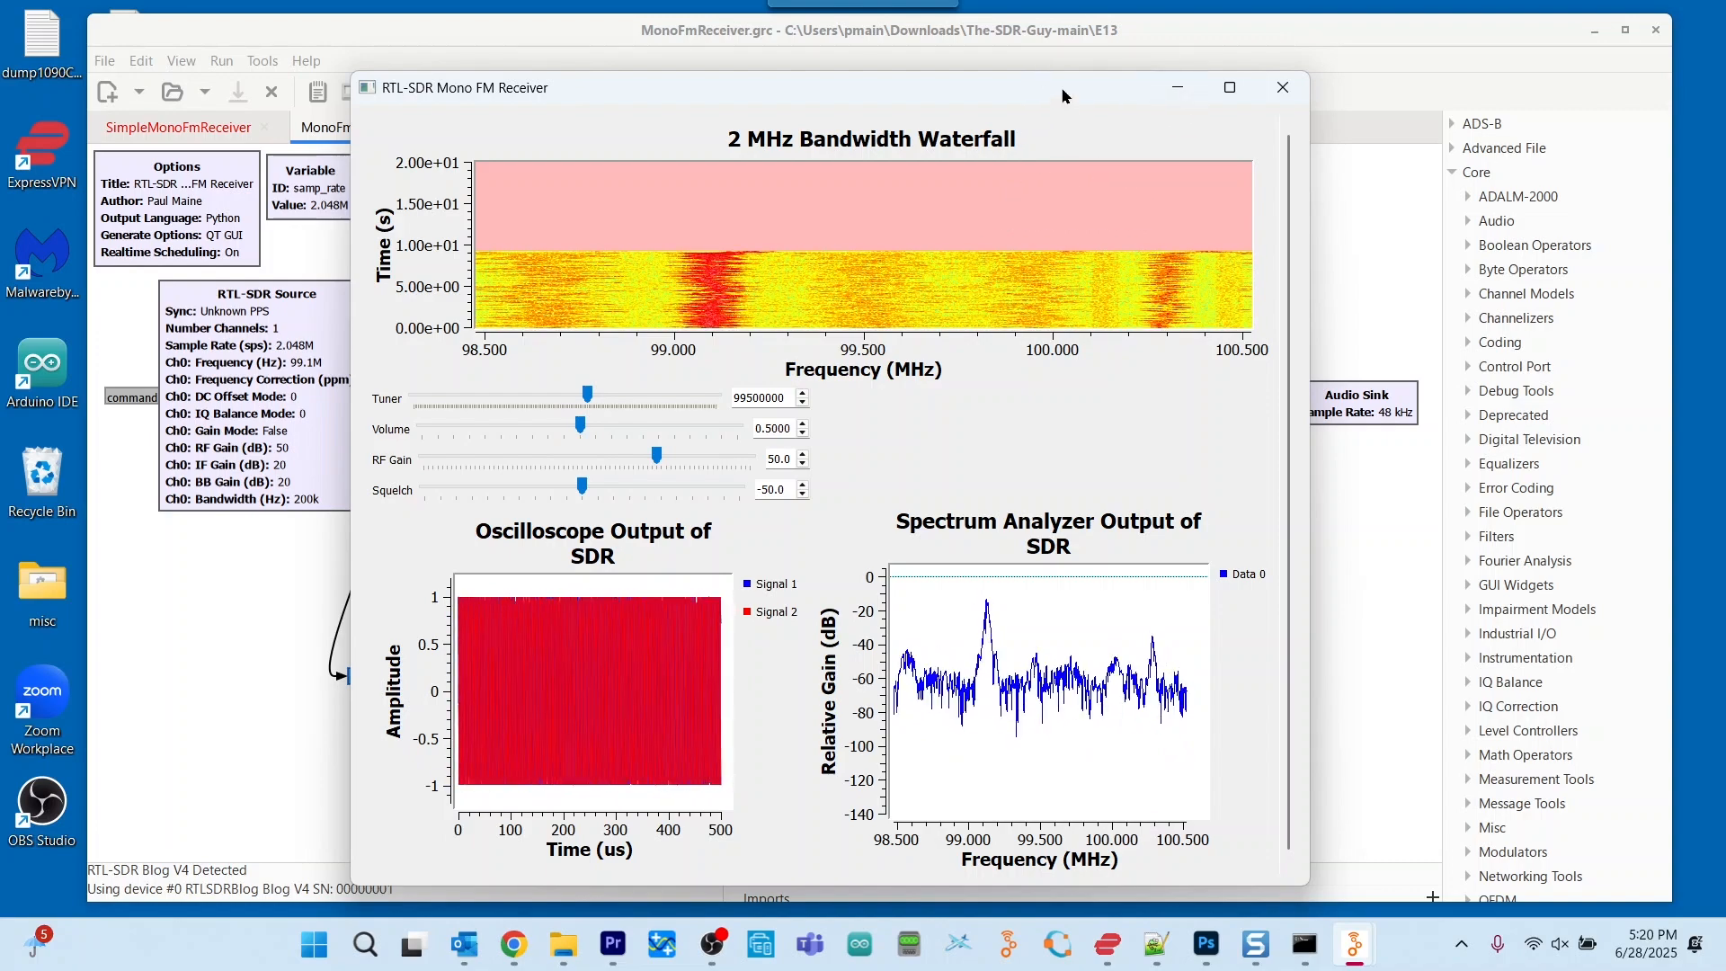
pyautogui.moveTo(1059, 103)
pyautogui.mouseDown()
pyautogui.moveTo(1206, 759)
pyautogui.moveTo(1198, 440)
pyautogui.moveTo(1203, 463)
pyautogui.moveTo(1194, 435)
pyautogui.moveTo(1169, 506)
pyautogui.moveTo(1056, 299)
pyautogui.moveTo(1074, 94)
pyautogui.mouseUp()
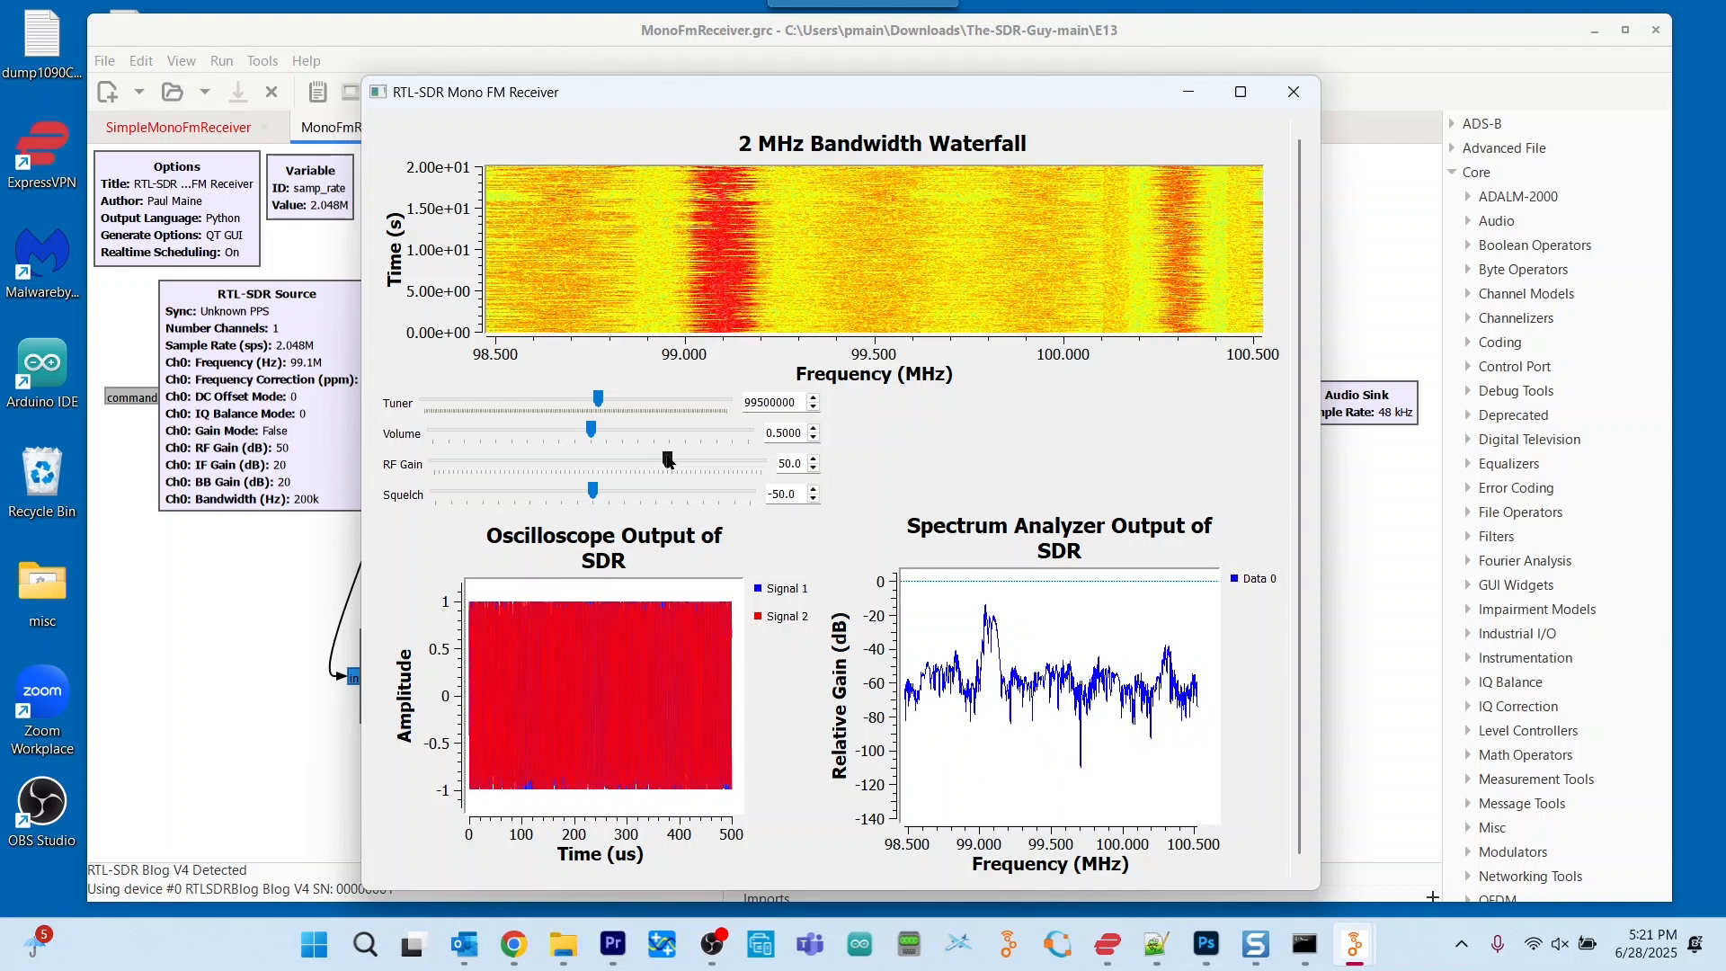
# Try the receiver's RF gain at 22 and at 66, and close the receiver window
pyautogui.moveTo(668, 461); pyautogui.dragTo(540, 469)
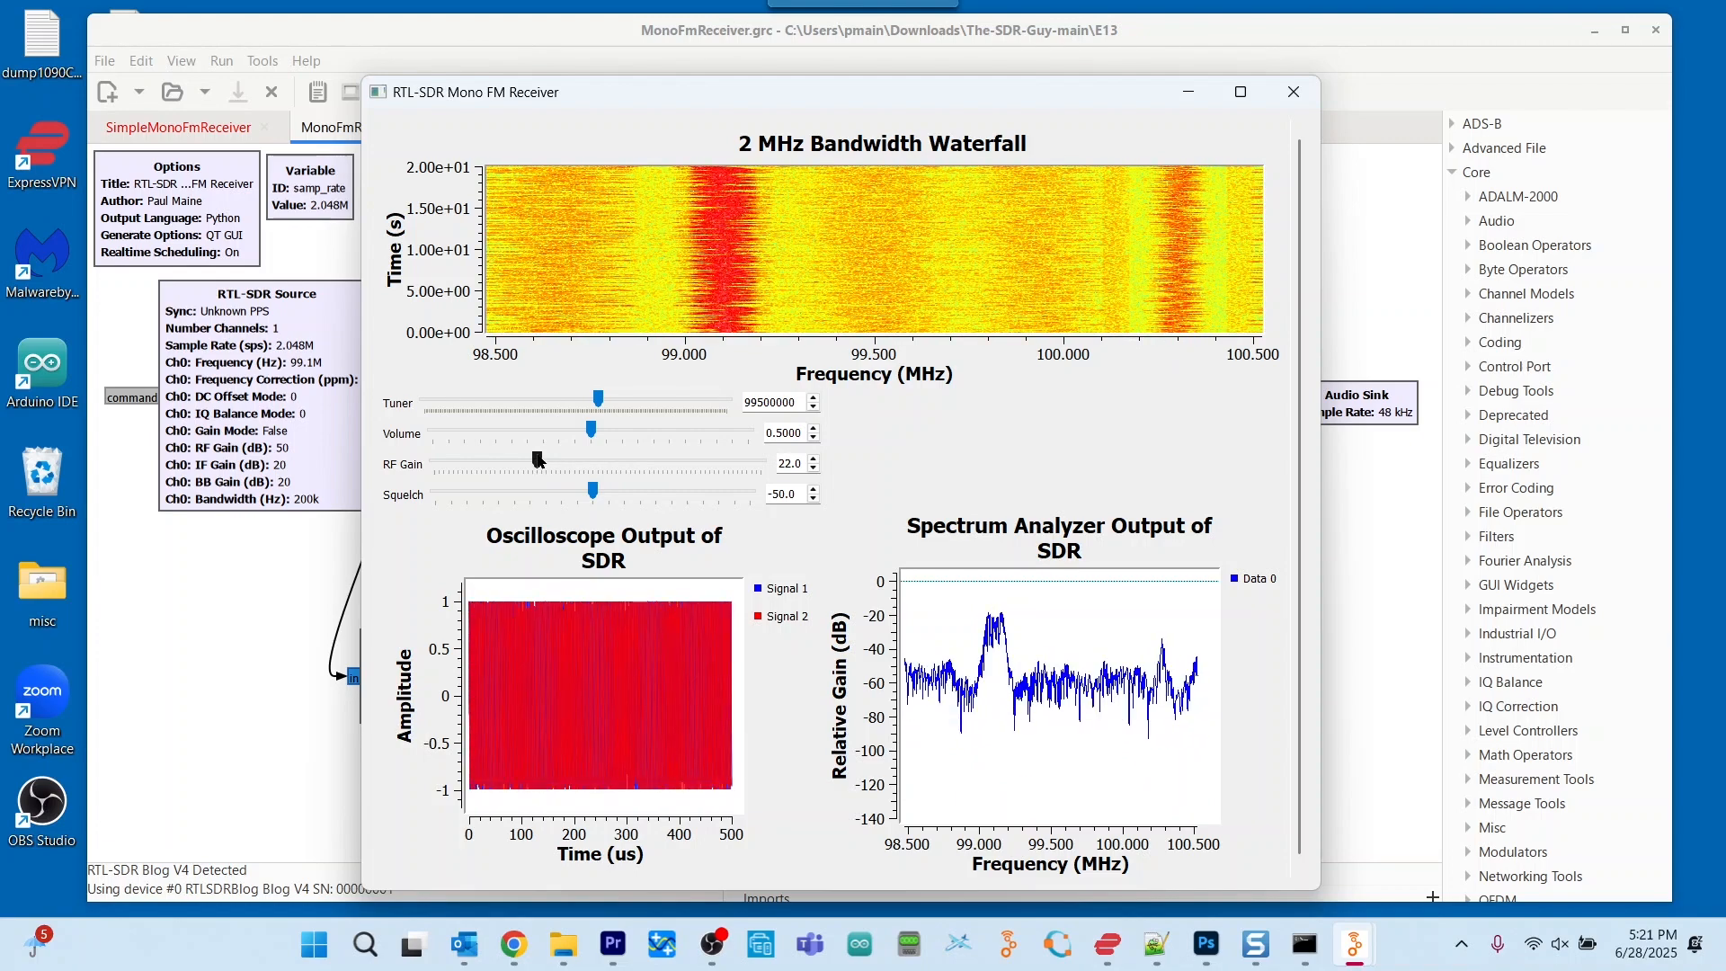
pyautogui.moveTo(539, 461); pyautogui.dragTo(754, 489)
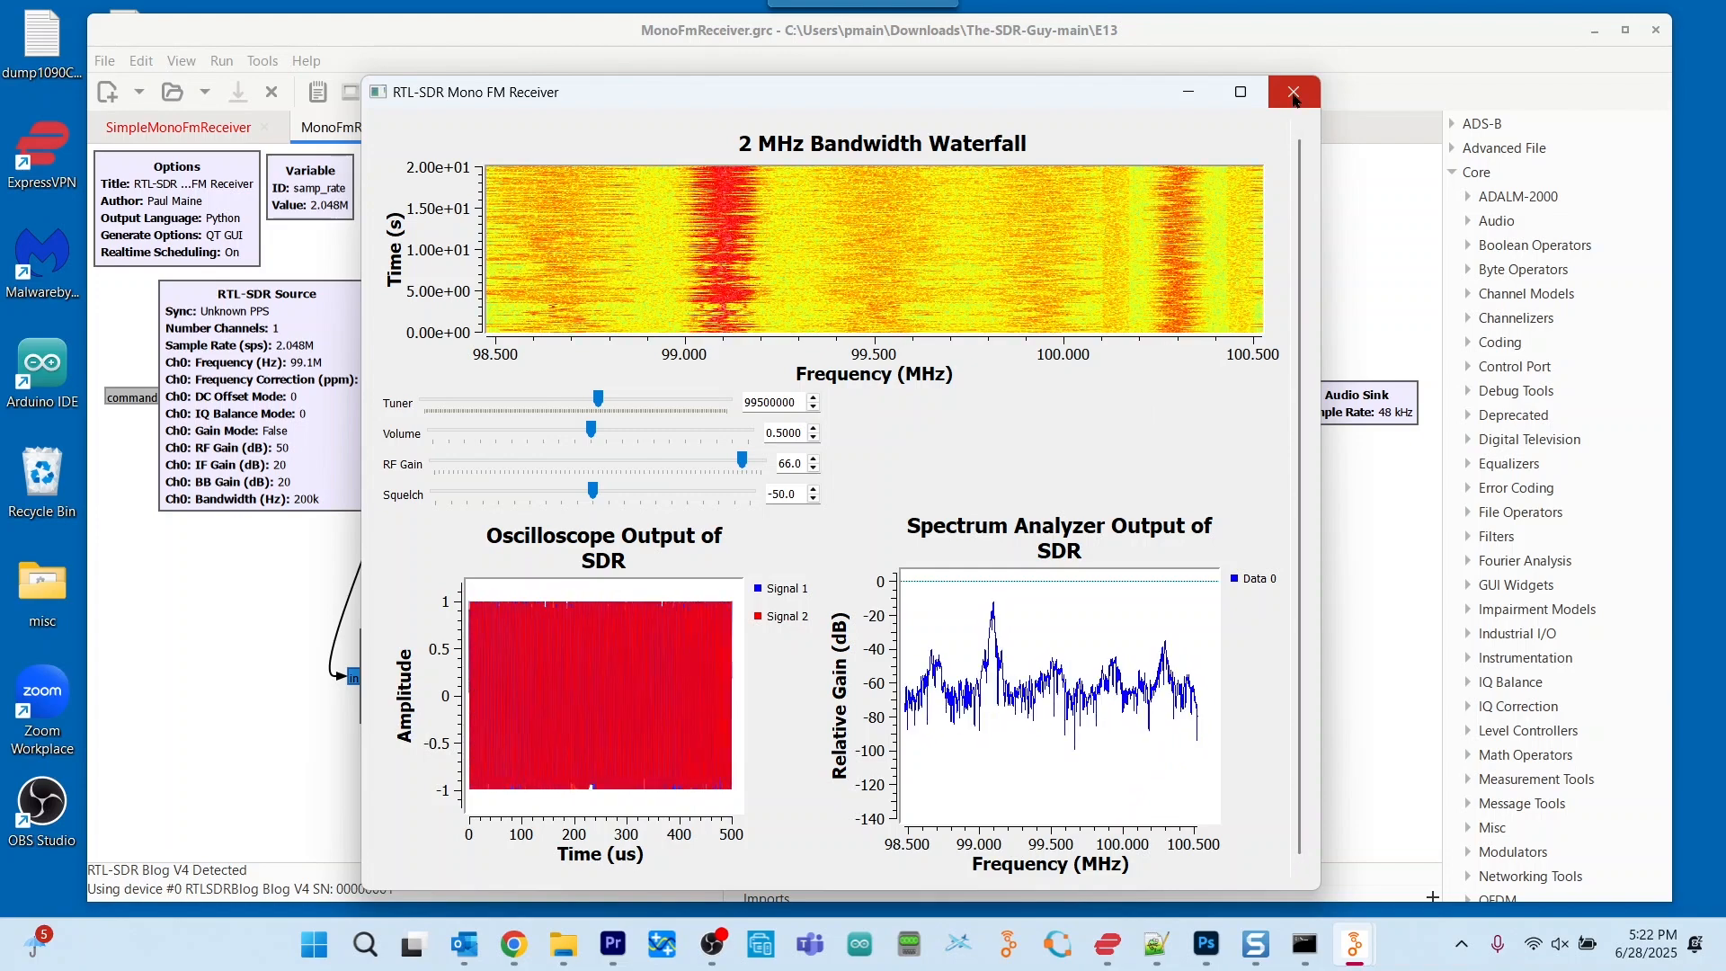
pyautogui.click(1294, 96)
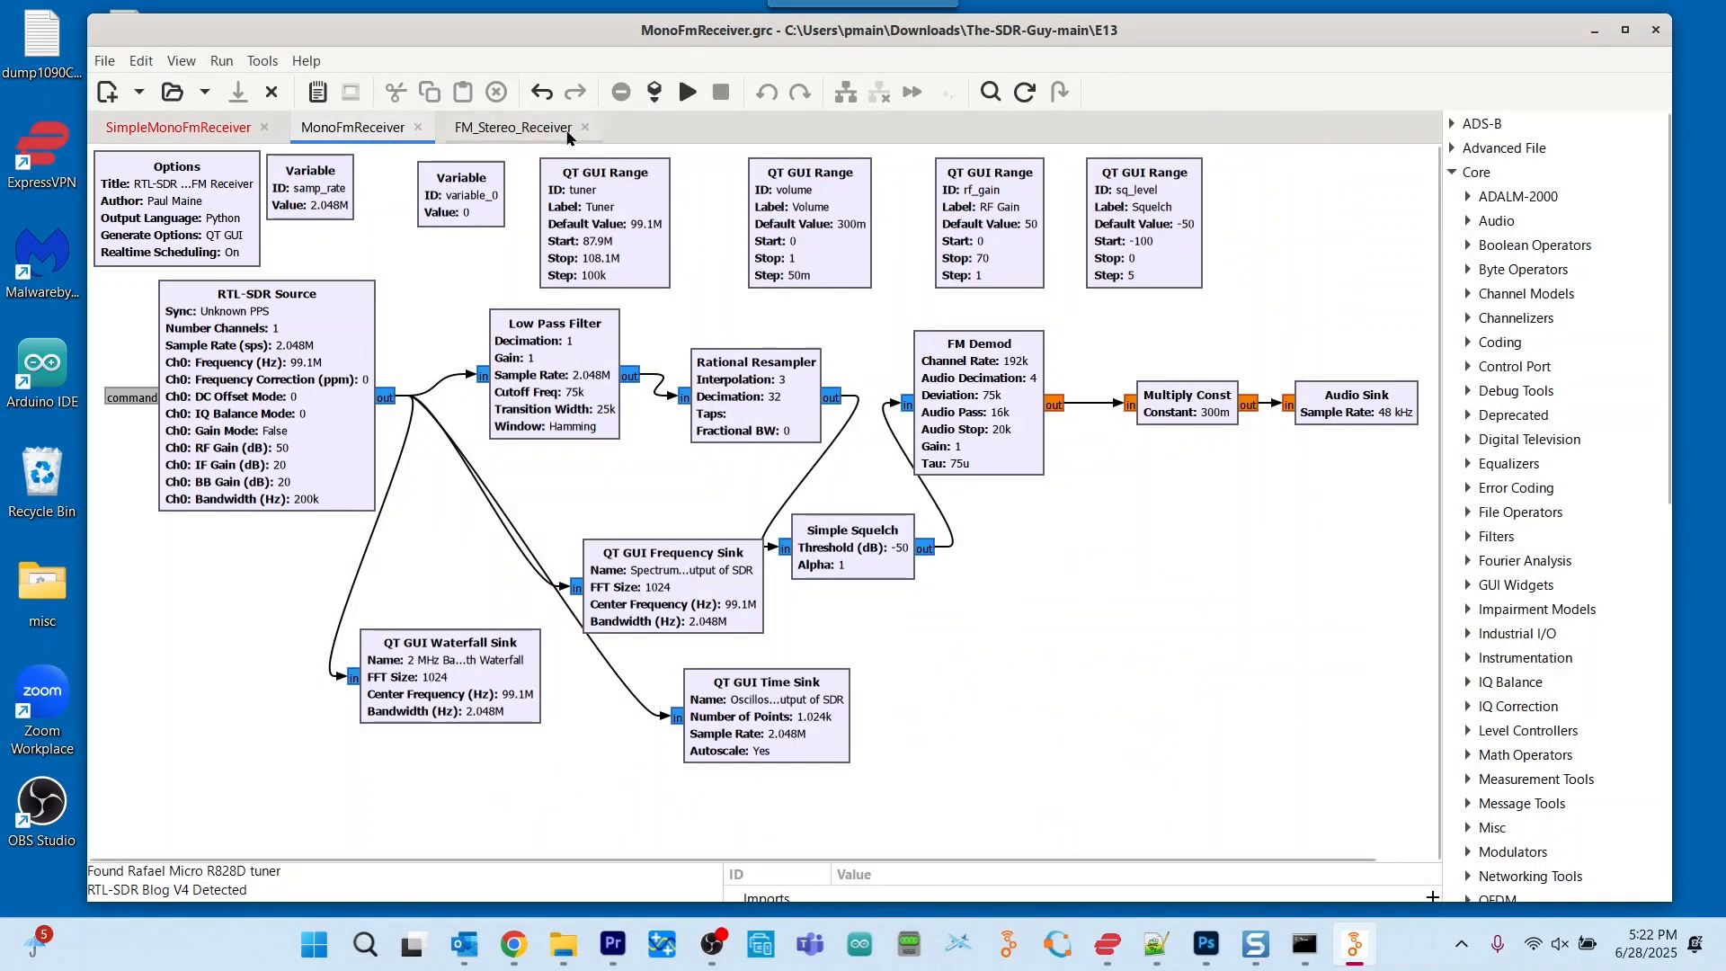
# Bring up the FM_Stereo_Receiver flowgraph and execute it
pyautogui.click(510, 132)
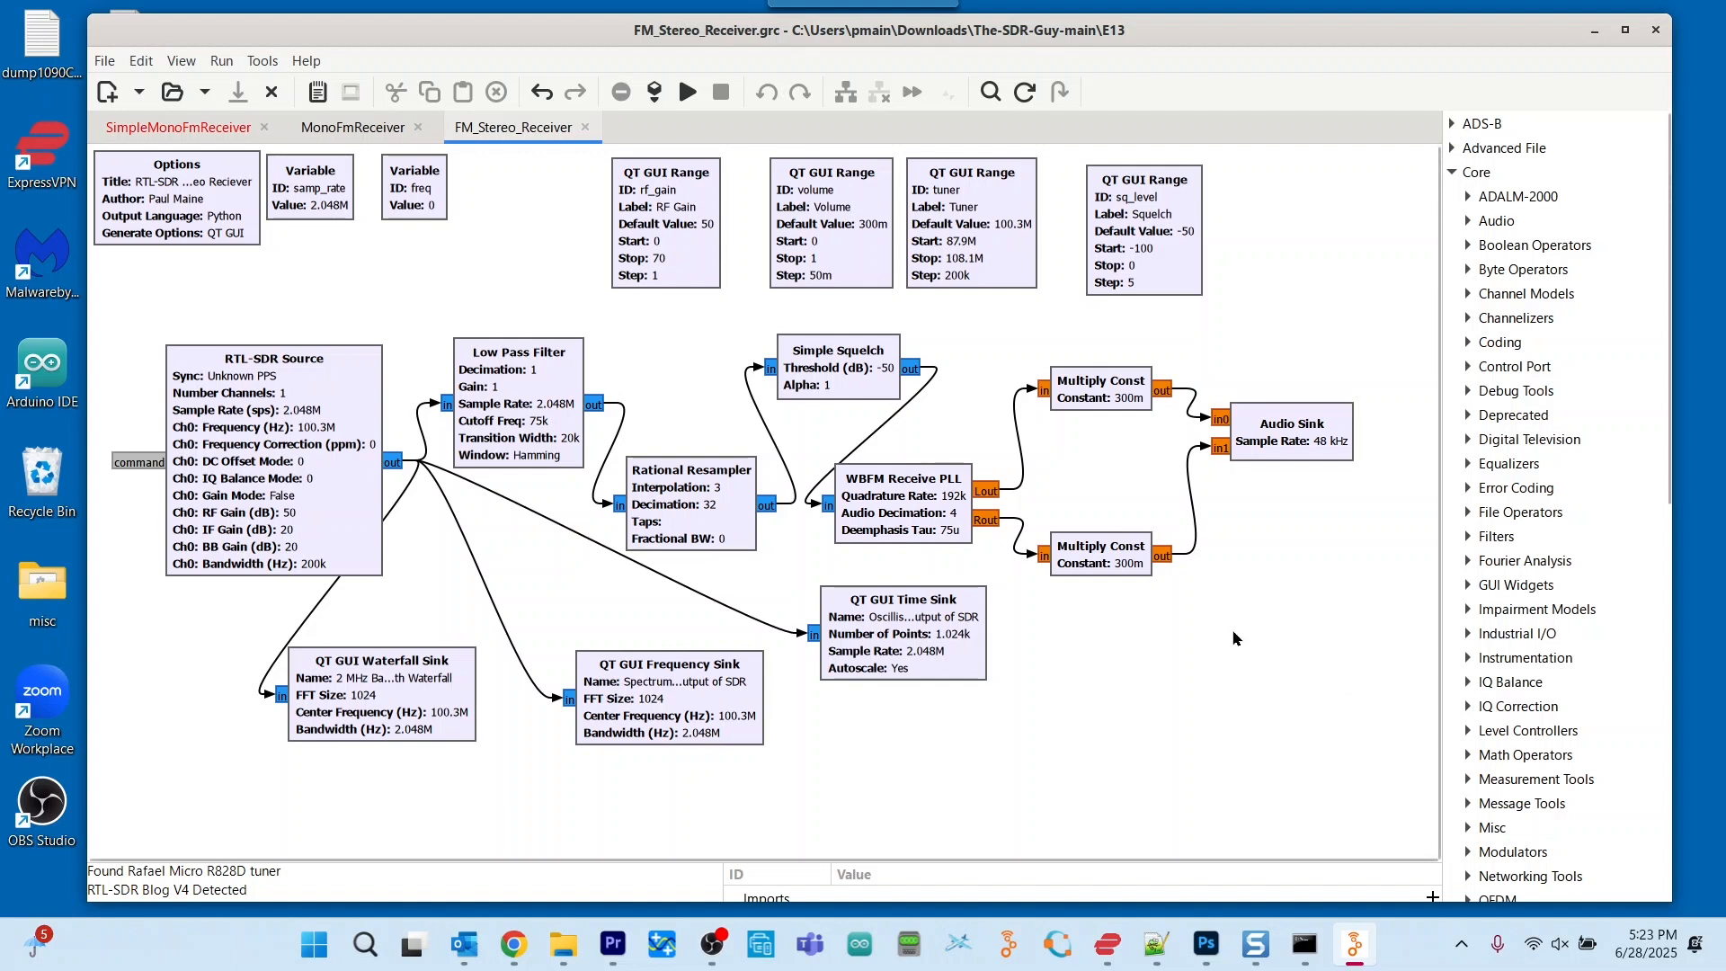
pyautogui.click(686, 94)
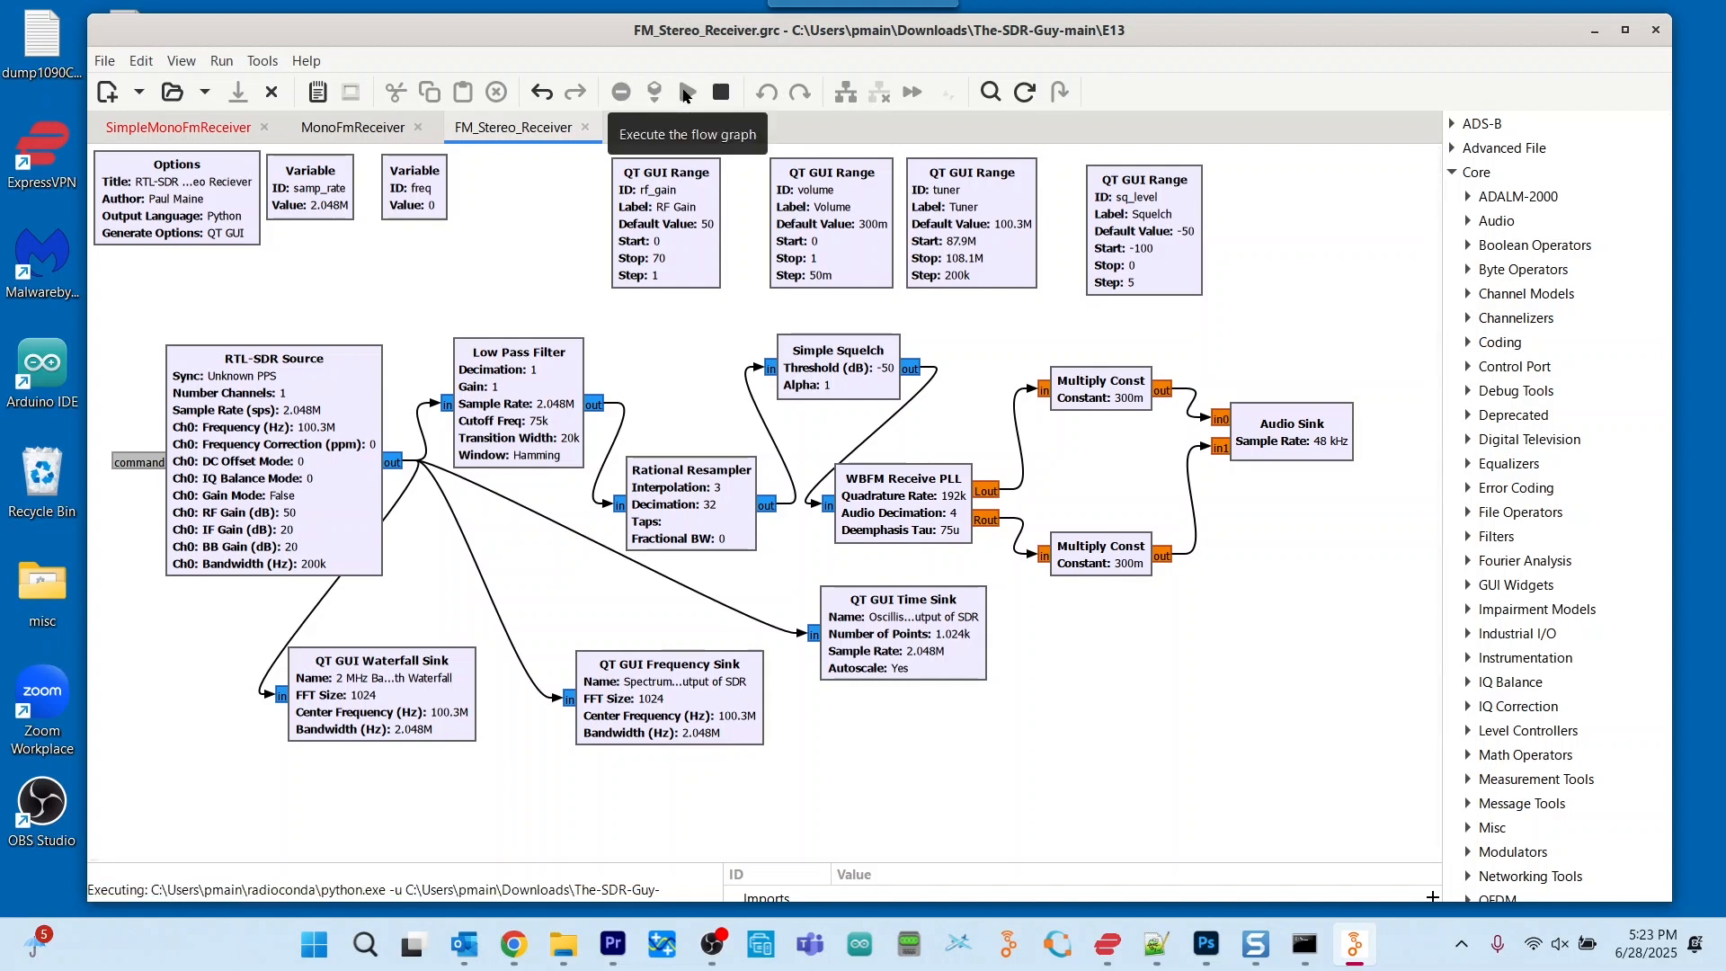